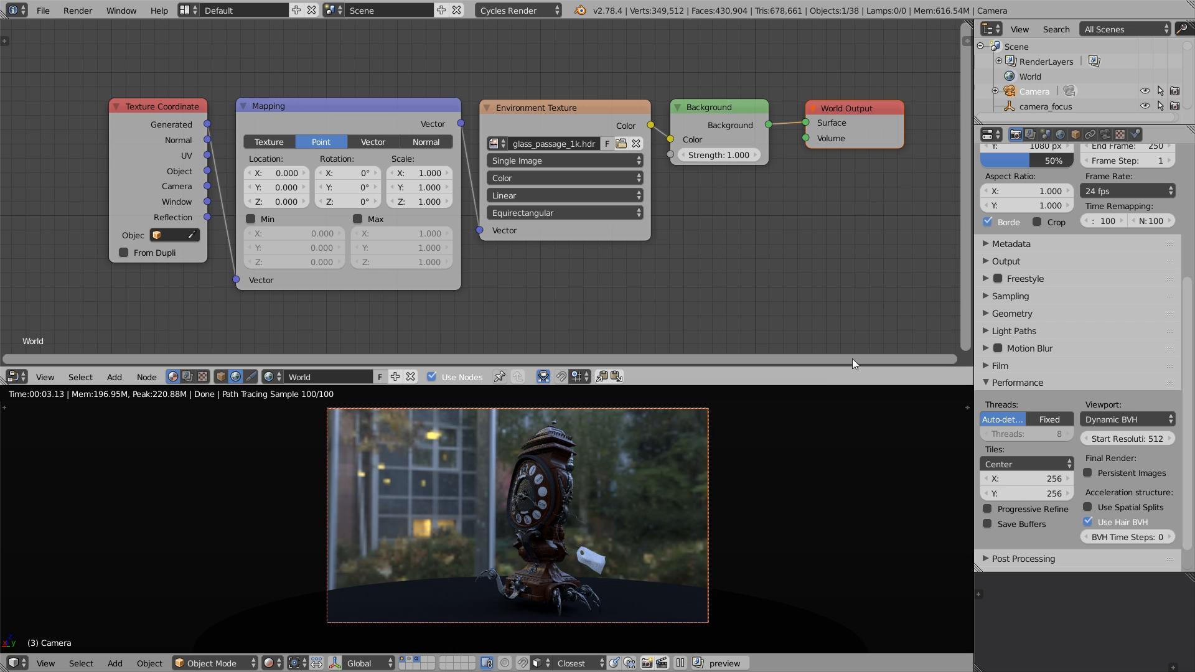
Step: Set both the maximum and minimum light path bounces to 0 in the render settings
left_click(1010, 297)
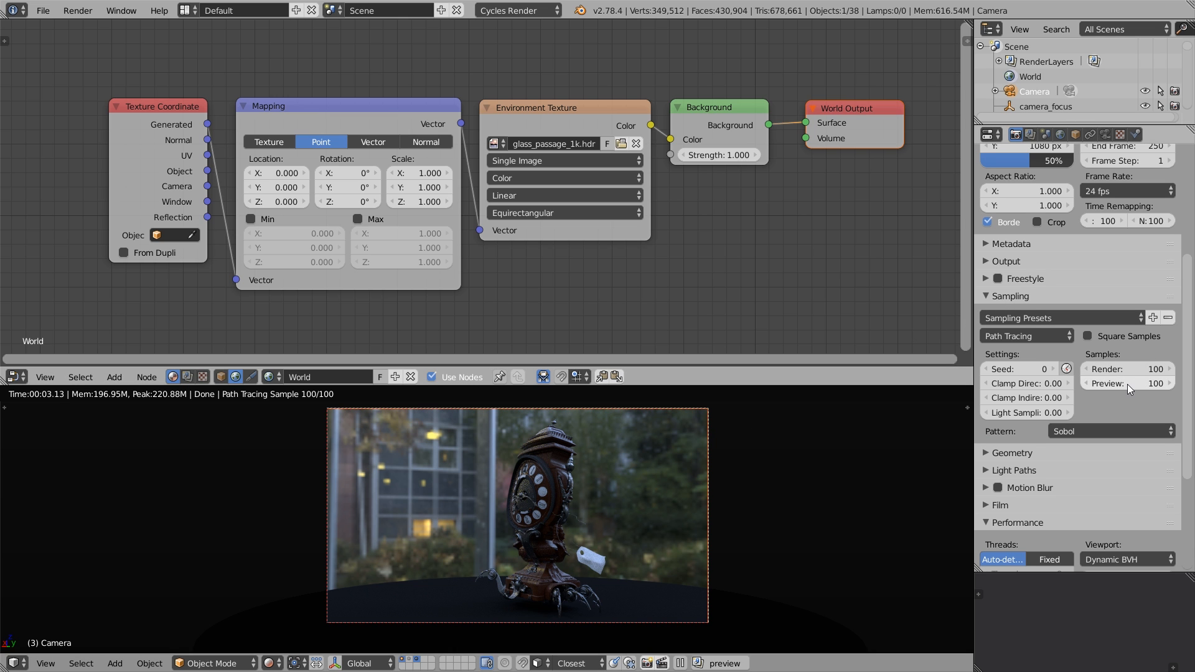
left_click(999, 297)
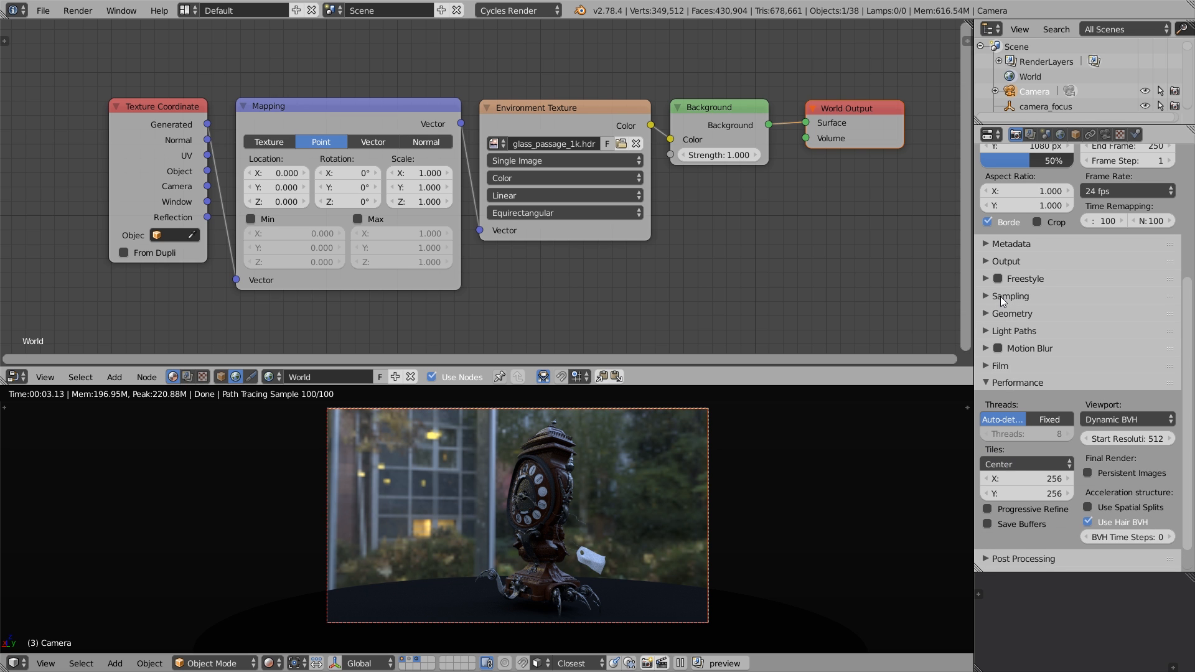
left_click(1013, 331)
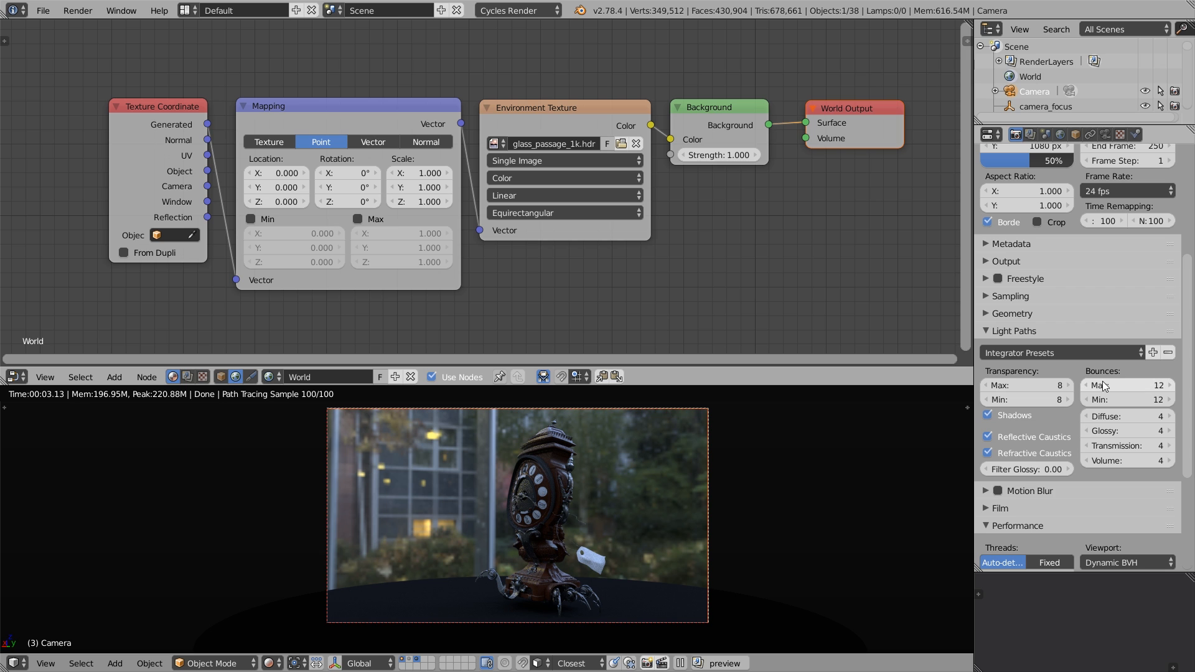
left_click_drag(1103, 381, 1113, 401)
type("0")
key("Return")
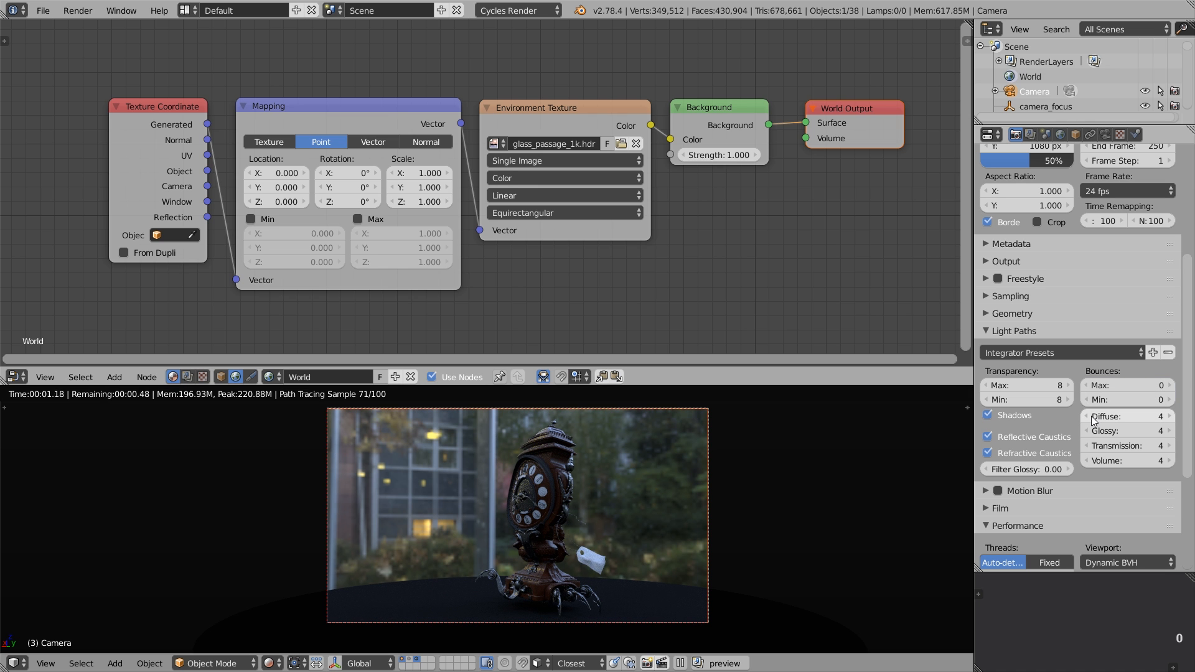
Step: Set the diffuse and glossy bounces to 2 each and the volume bounces to 0
left_click(1087, 416)
left_click(1087, 416)
left_click(1087, 430)
left_click(1087, 430)
left_click(1086, 446)
left_click(1168, 446)
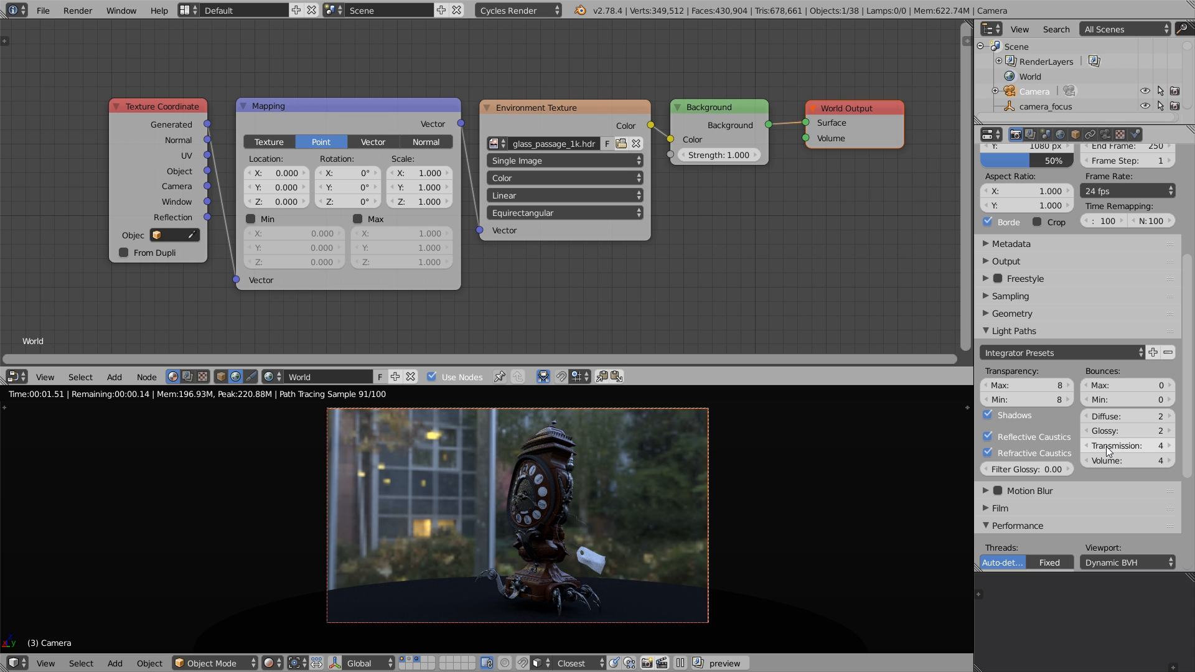
left_click(1086, 461)
left_click_drag(1086, 461, 1075, 446)
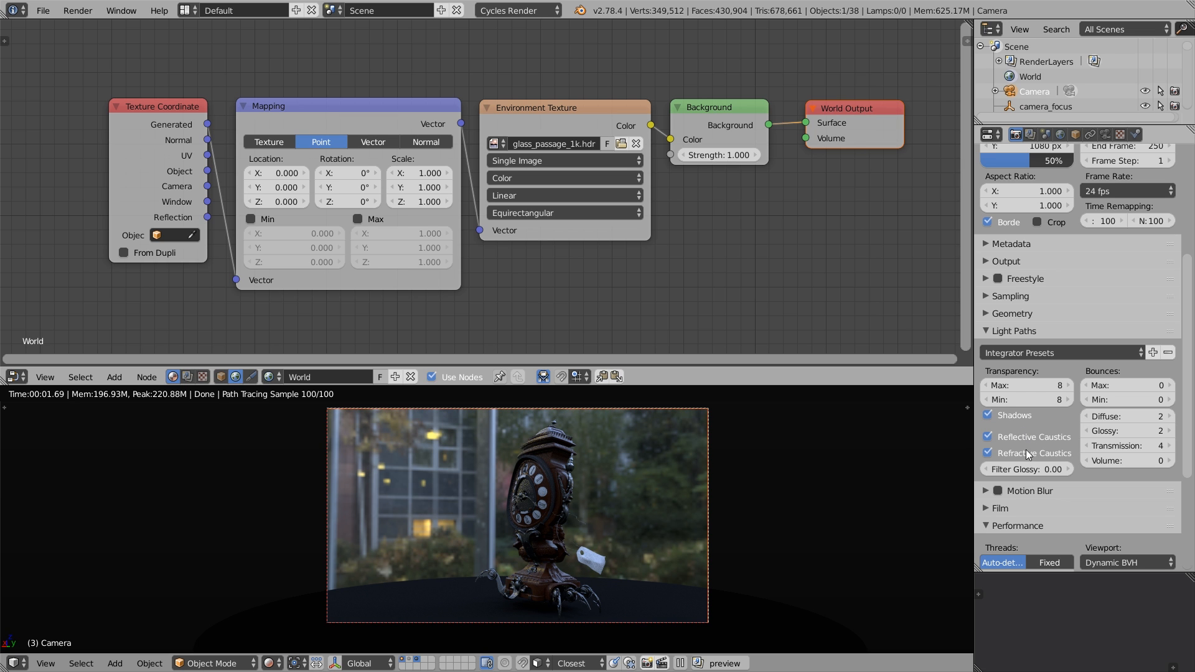
Step: Set the Filter Glossy value of the light paths to 1.00
left_click(1029, 468)
type("1")
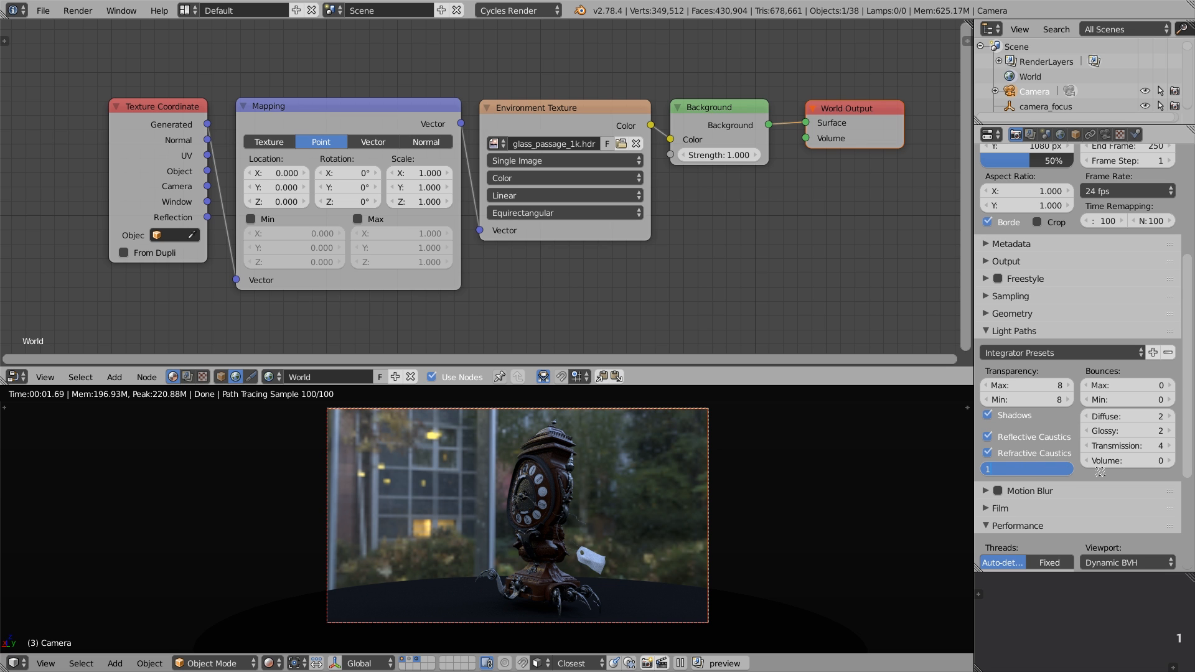
key("Return")
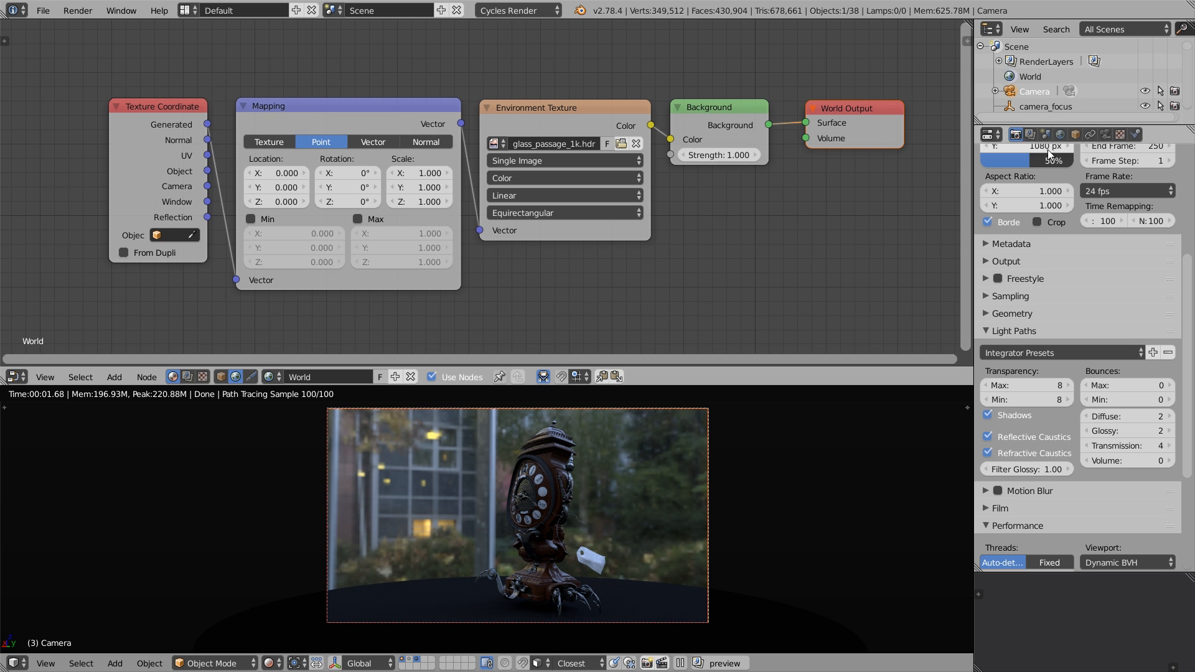
Step: Enable Multiple Importance for the world surface and set its map resolution to 1024
left_click(1060, 135)
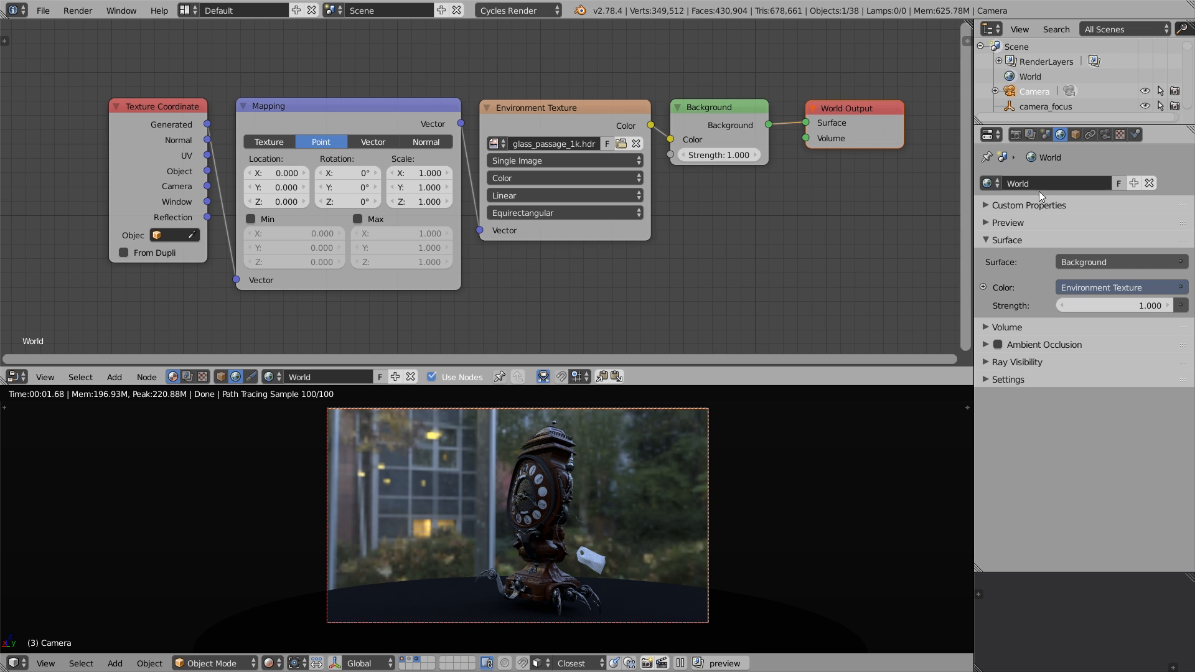
left_click(1003, 380)
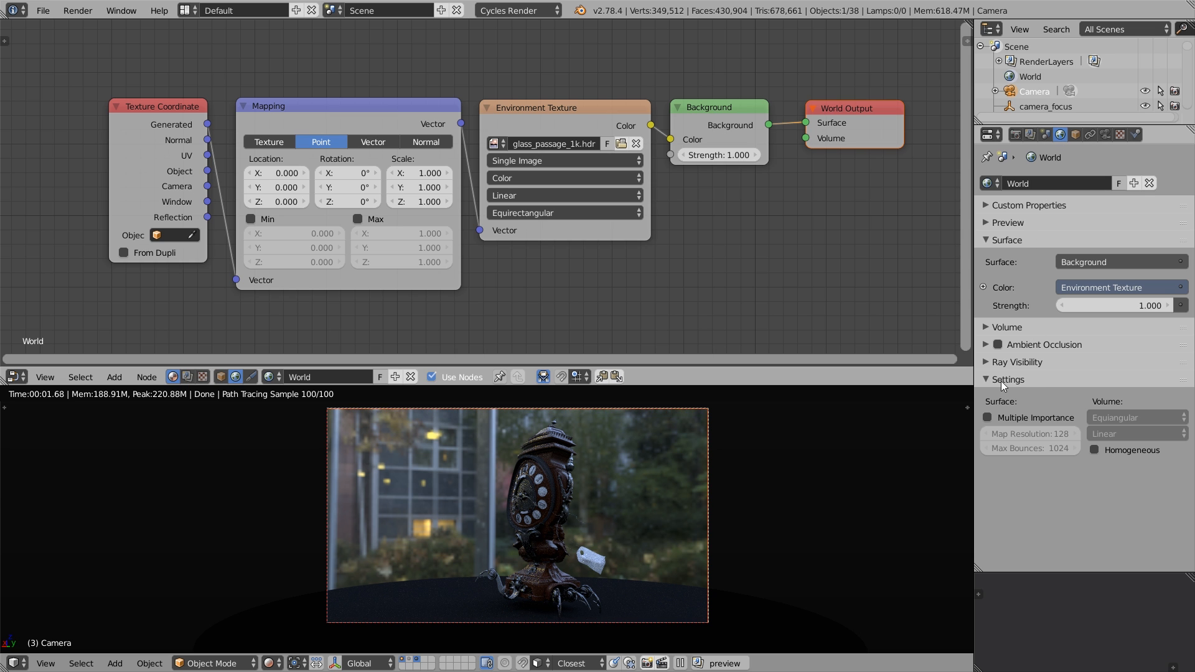
left_click(989, 417)
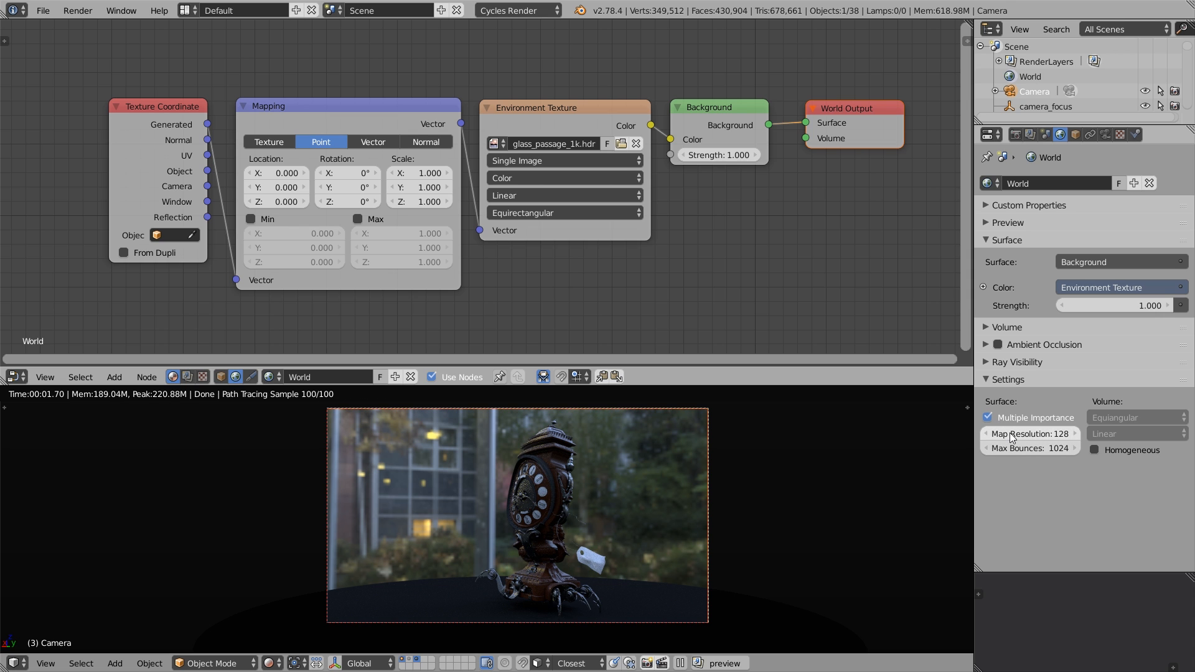
left_click(1012, 436)
type("1024")
key("Return")
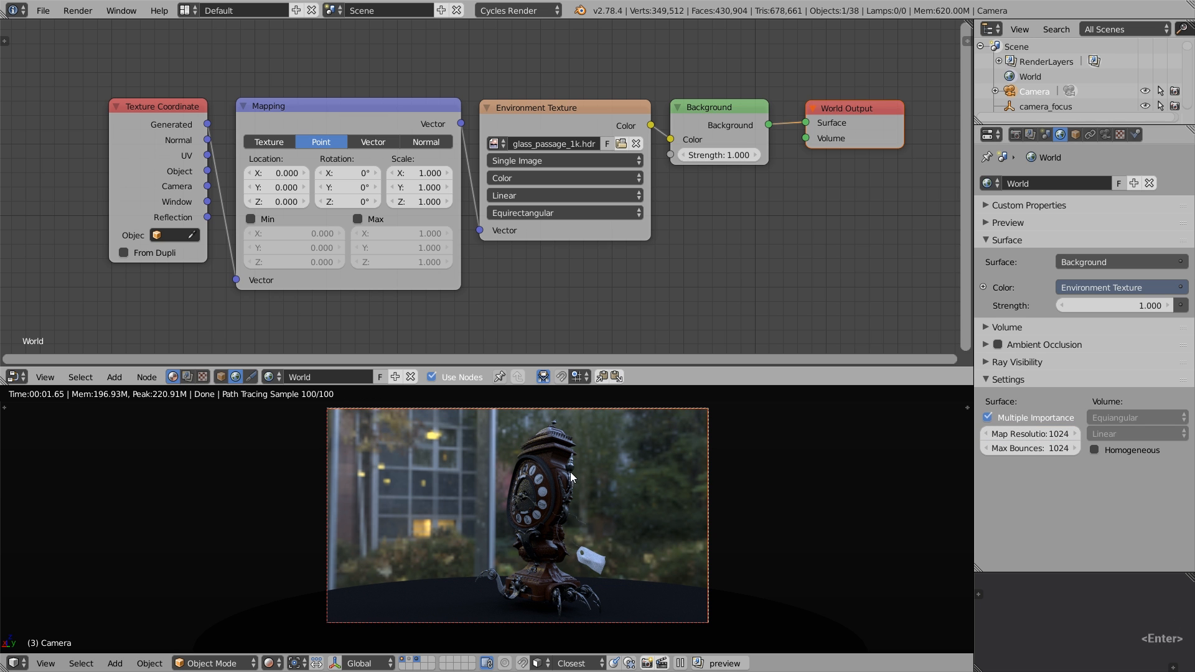
Step: Fly in close to the clock and switch Multiple Importance off and on again to compare the render noise
key("shift+f")
key("w")
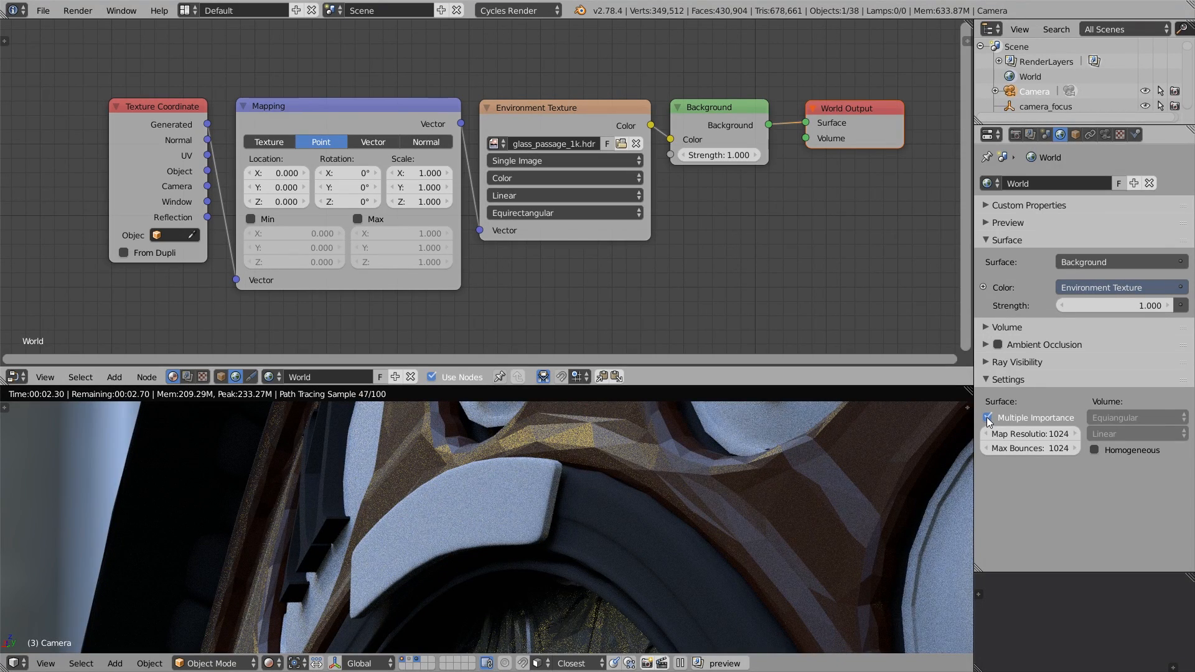
left_click(987, 417)
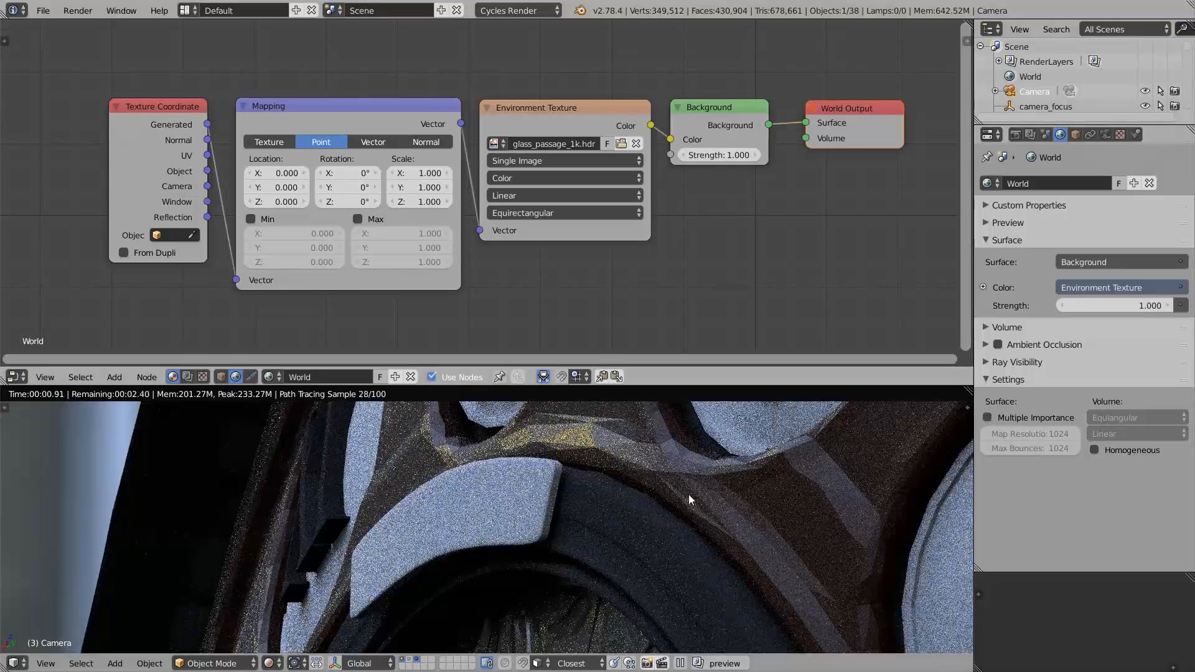
left_click(994, 419)
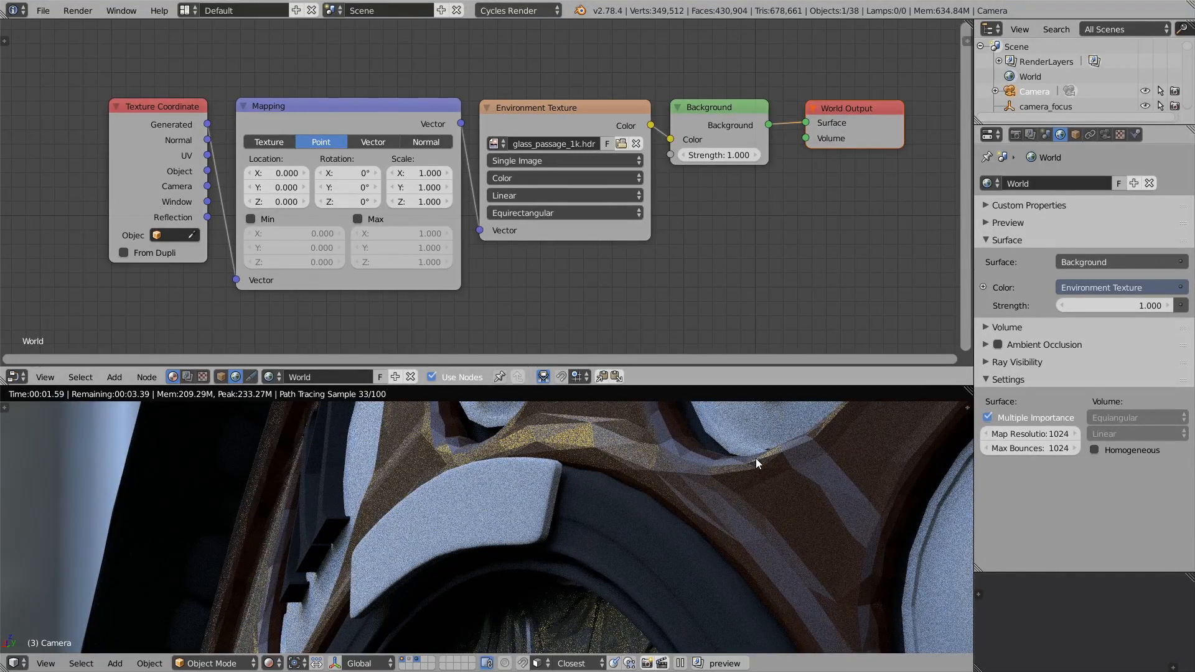
Step: Return to the camera view and fly the camera back to frame the whole clock
key("KP_0")
key("shift+f")
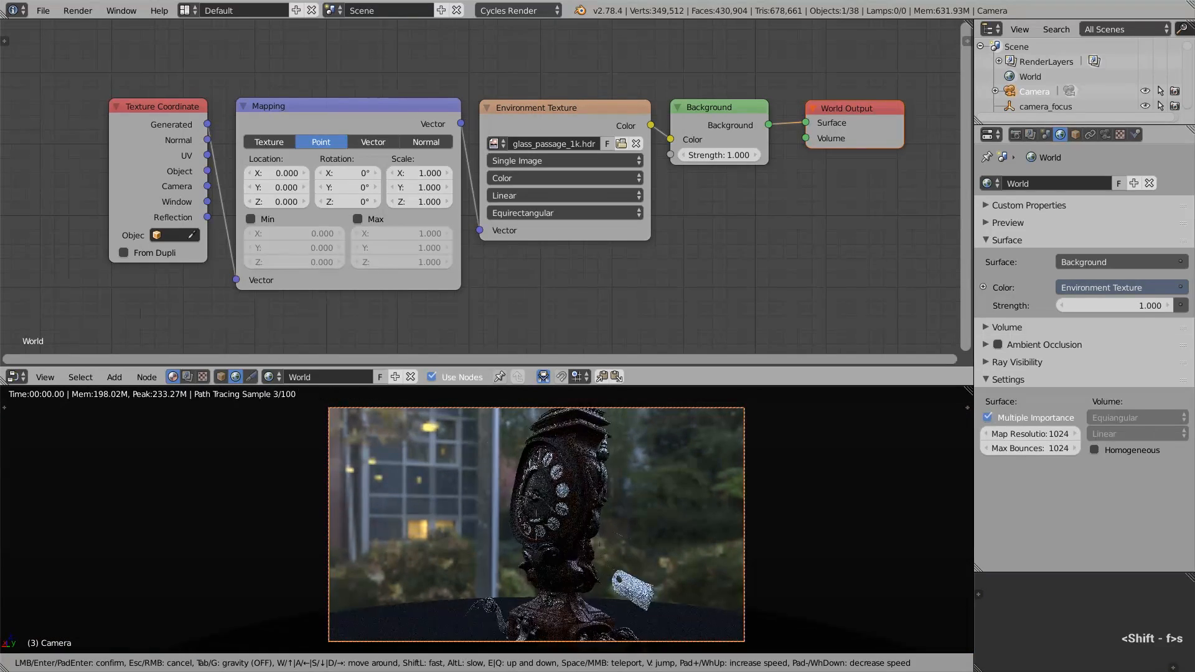
left_click(488, 520)
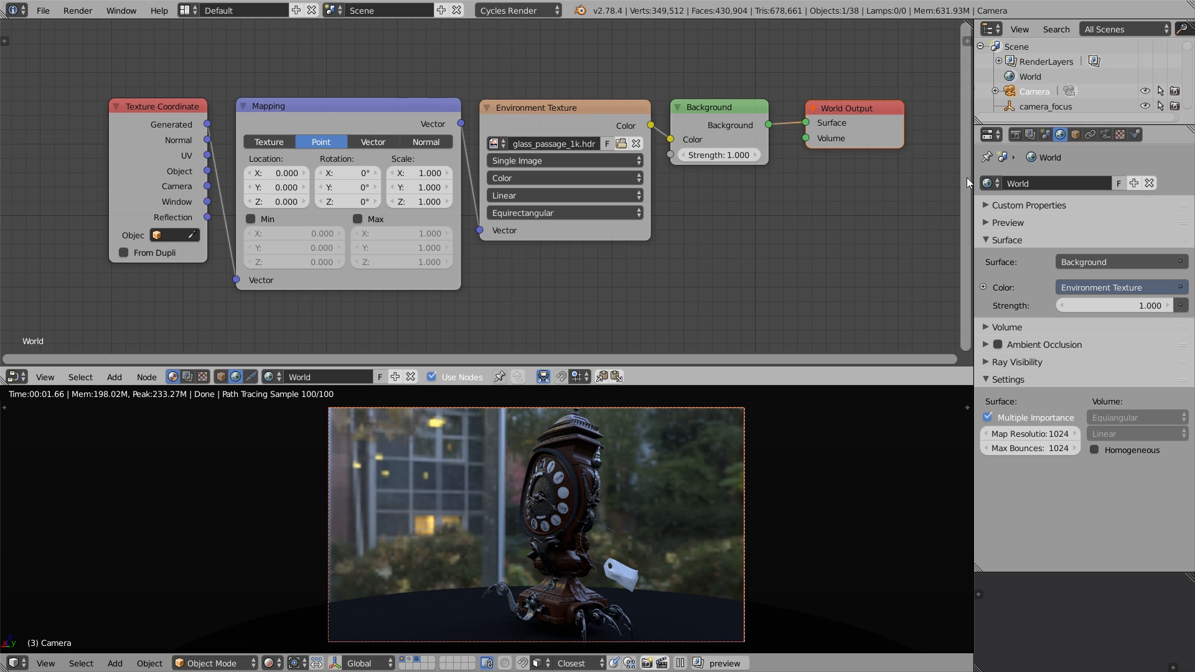
Step: Narrow the render resolution to a portrait format, trying a width of 1328 px and settling on 784 px
left_click(1015, 135)
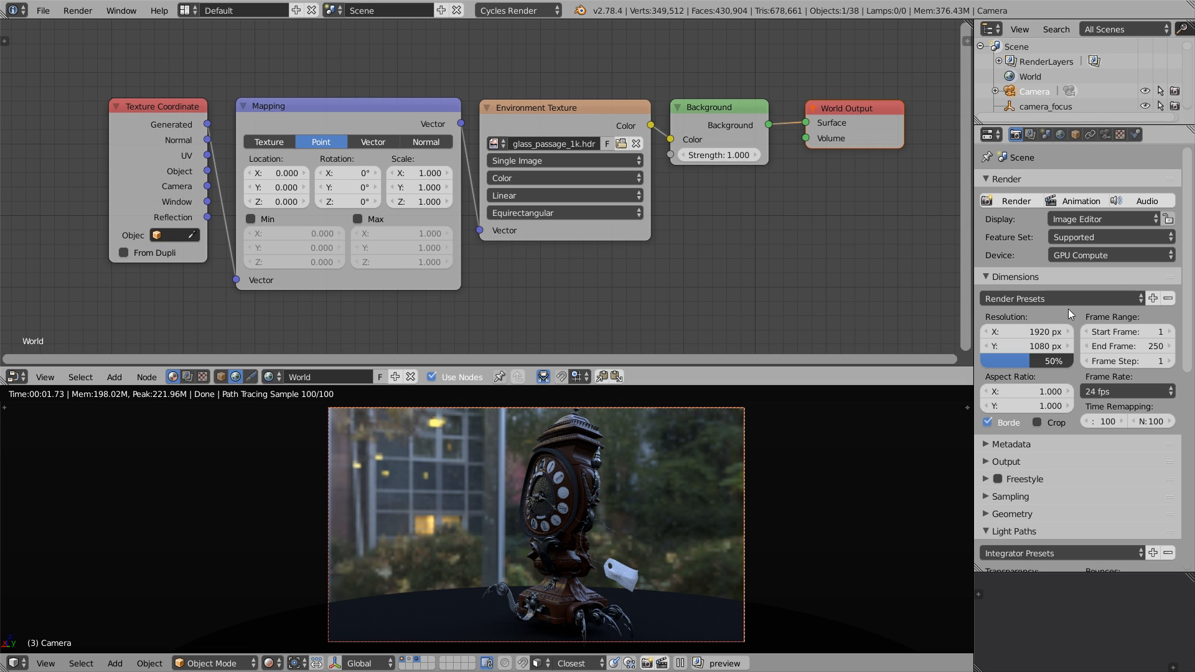
left_click(1043, 332)
type("1328")
key("Return")
scroll(708, 478, "down", 3)
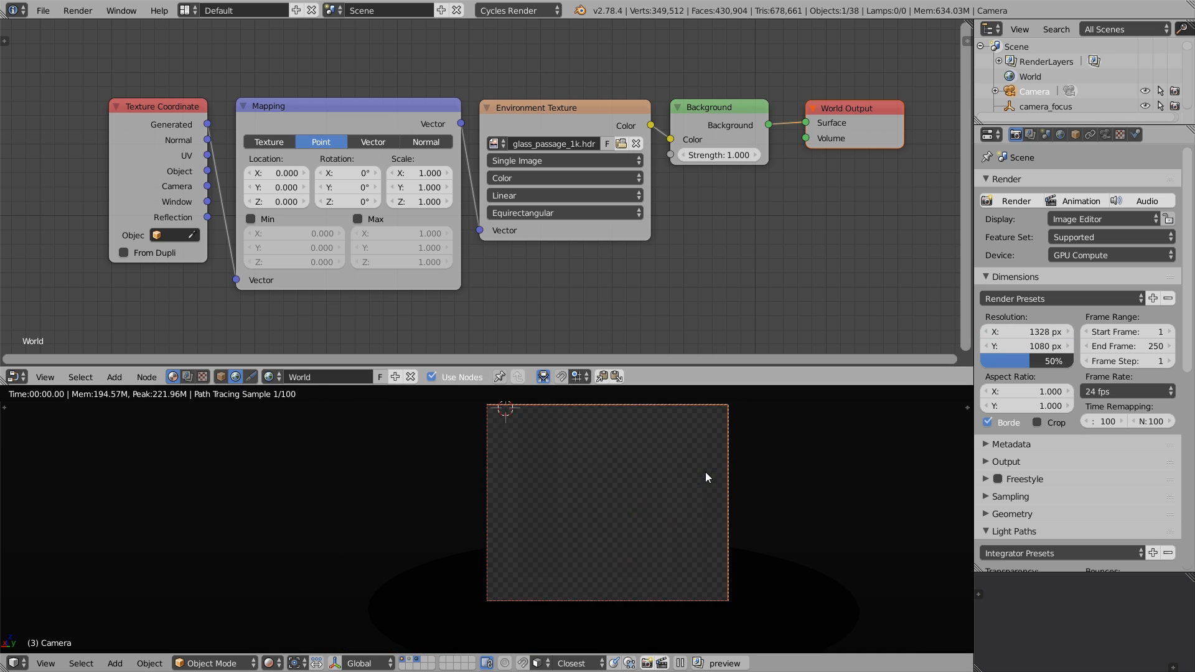
left_click_drag(1017, 333, 978, 333)
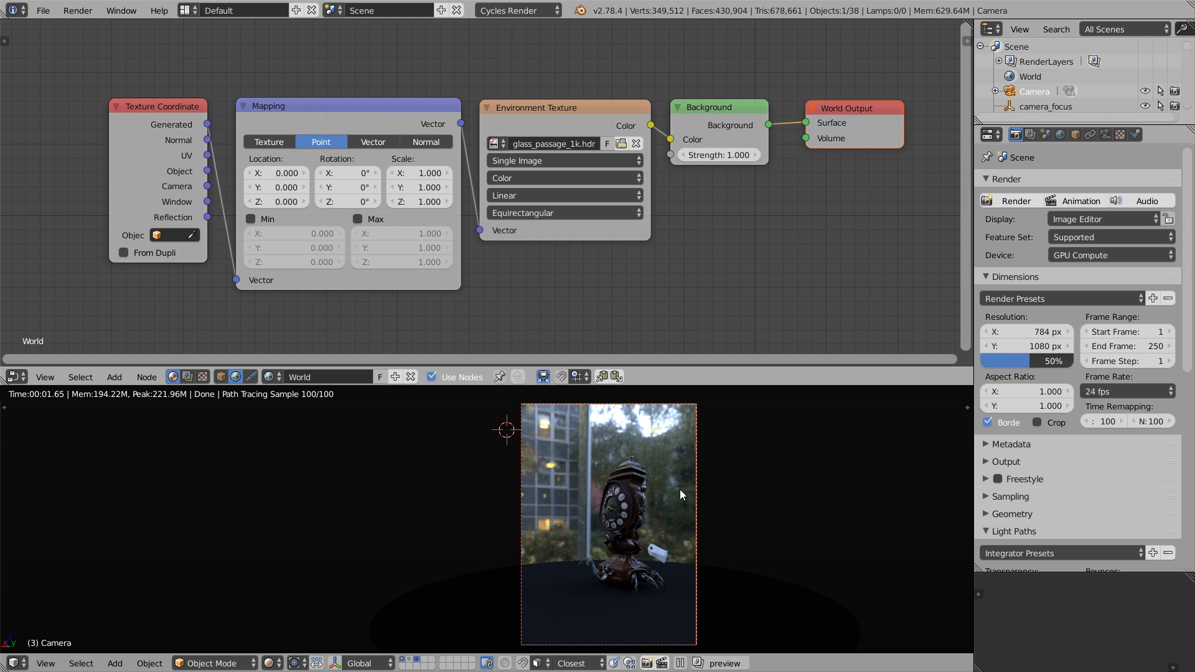
Step: Move the camera closer along its local Z axis and aim it so the clock fills the portrait frame
key("g")
key("z")
key("z")
left_click(671, 438)
key("shift+f")
left_click(487, 519)
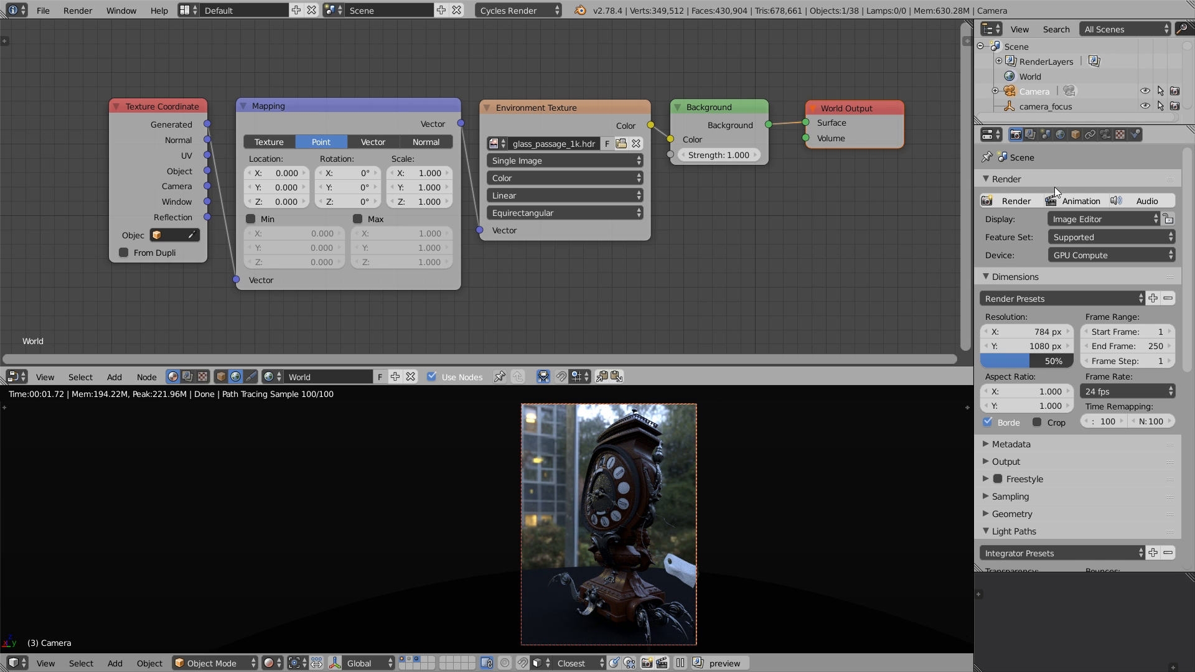
Step: Set the camera's focal length to 50 mm
left_click(1105, 134)
left_click_drag(1027, 245, 1103, 245)
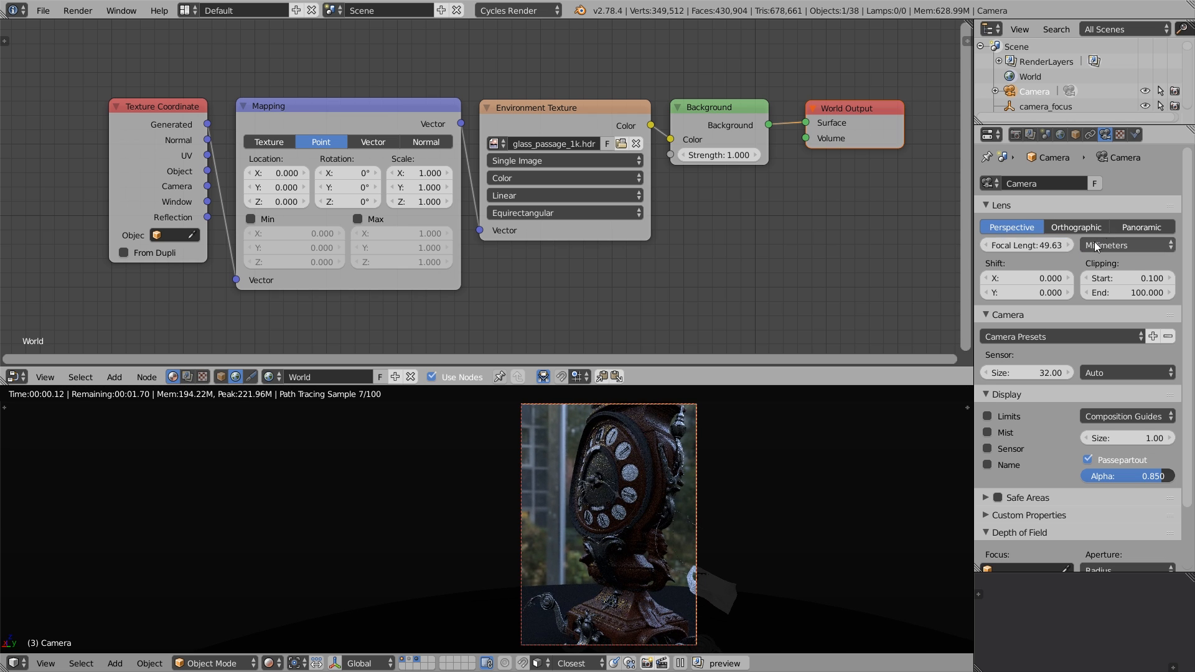
left_click(1047, 245)
type("50")
key("Return")
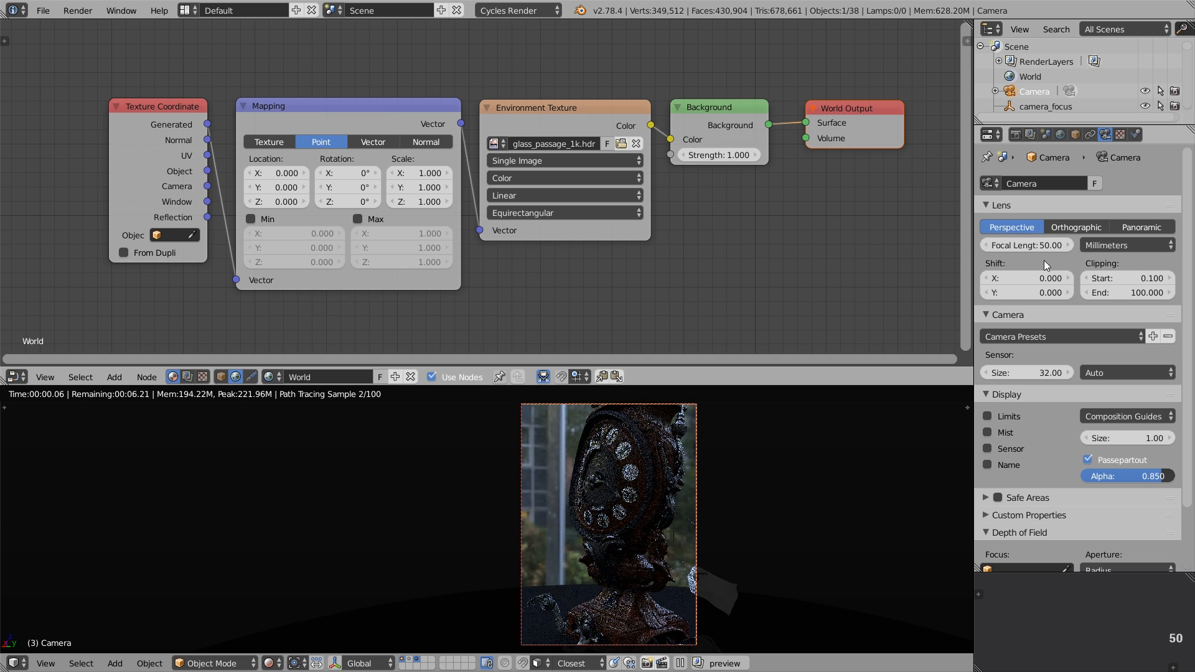
Step: Fly the camera back and lower to reframe the clock from its roof to its base in the portrait frame
key("shift+f")
key("s")
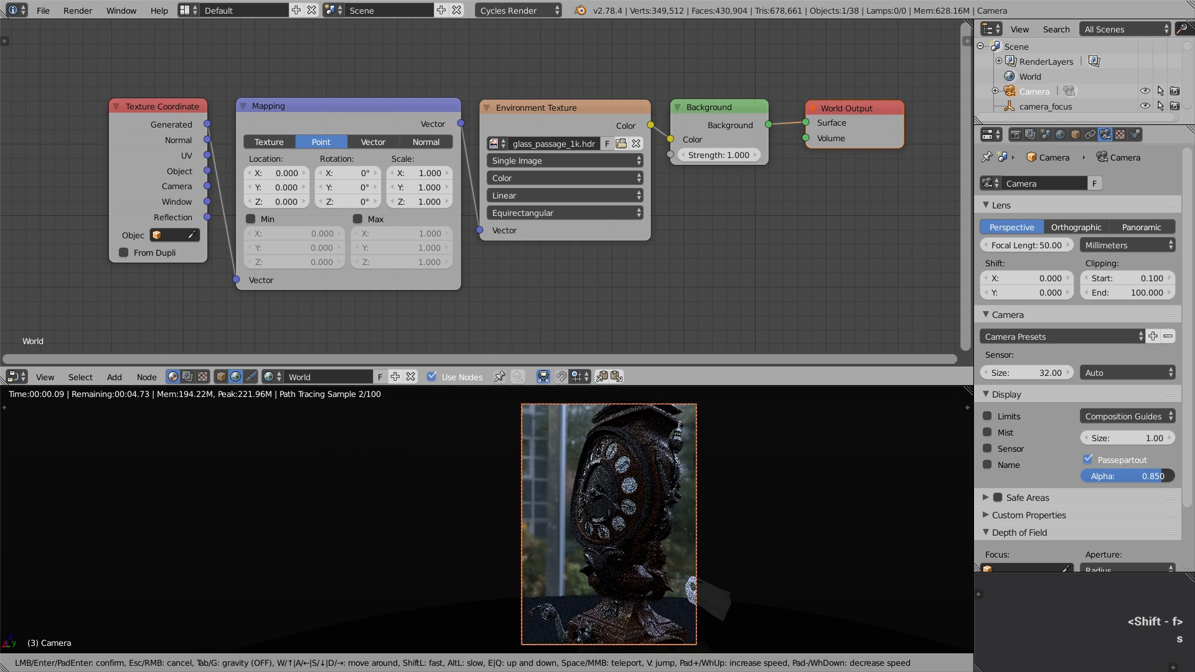
key("q")
key("s")
key("s")
key("q")
key("q")
key("q")
key("s")
key("q")
key("w")
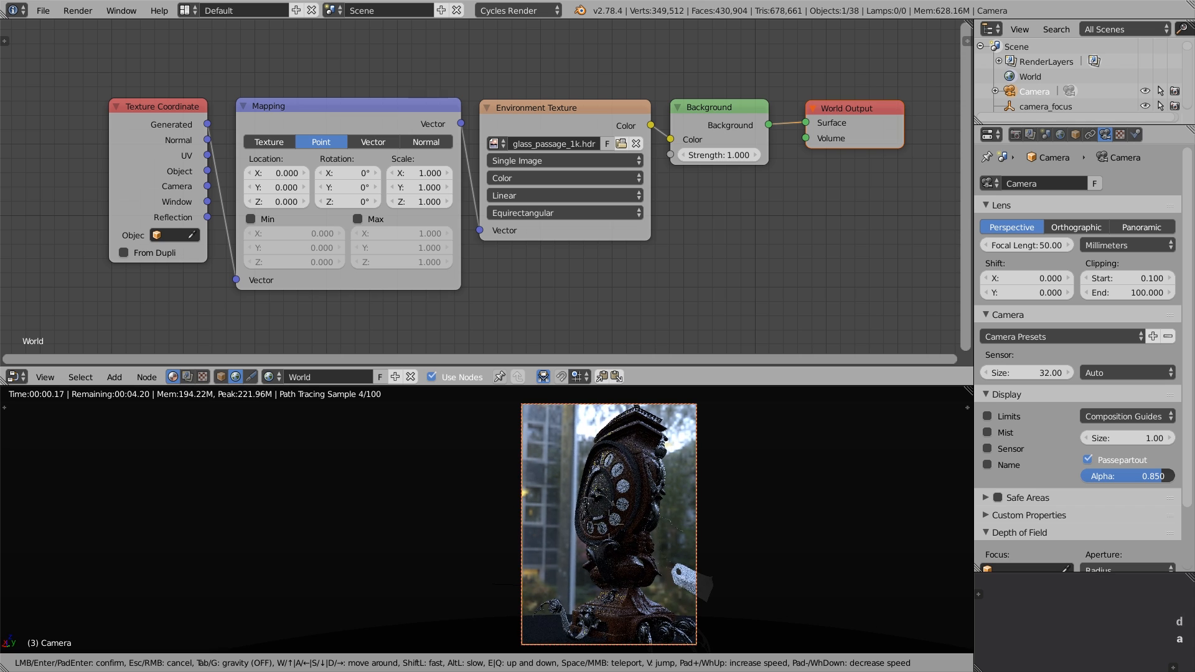
left_click(487, 520)
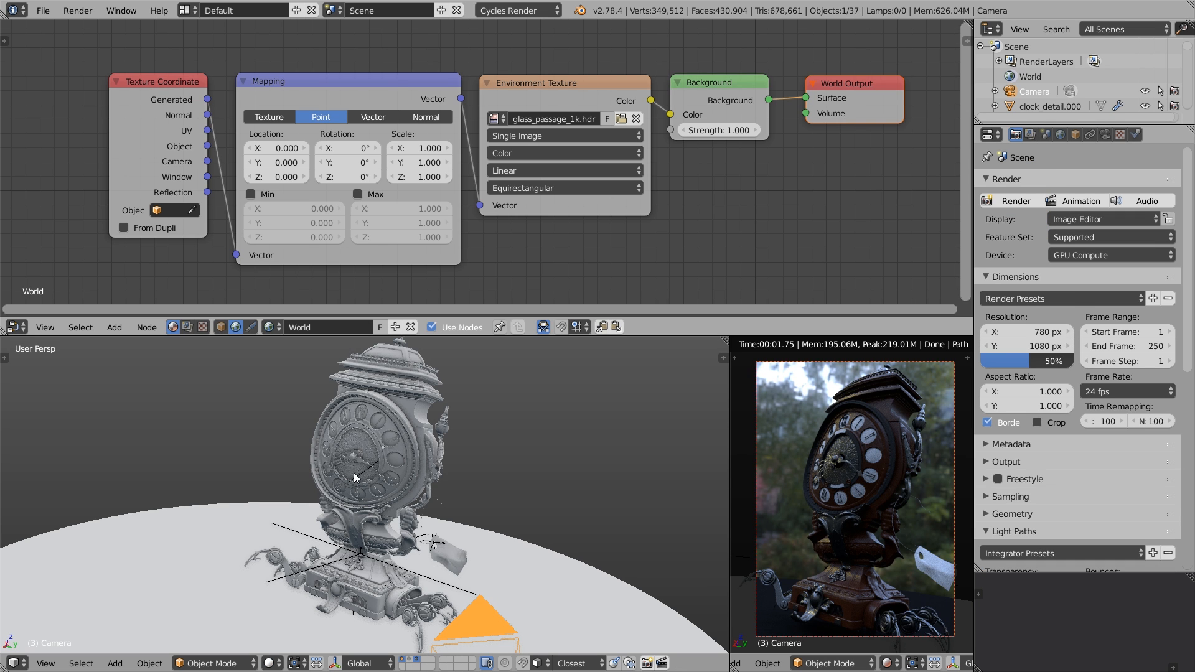
Step: Place the 3D cursor on the clock face and add a Plain Axes empty there
left_click(342, 432)
left_click(337, 438)
middle_click_drag(333, 440, 329, 443)
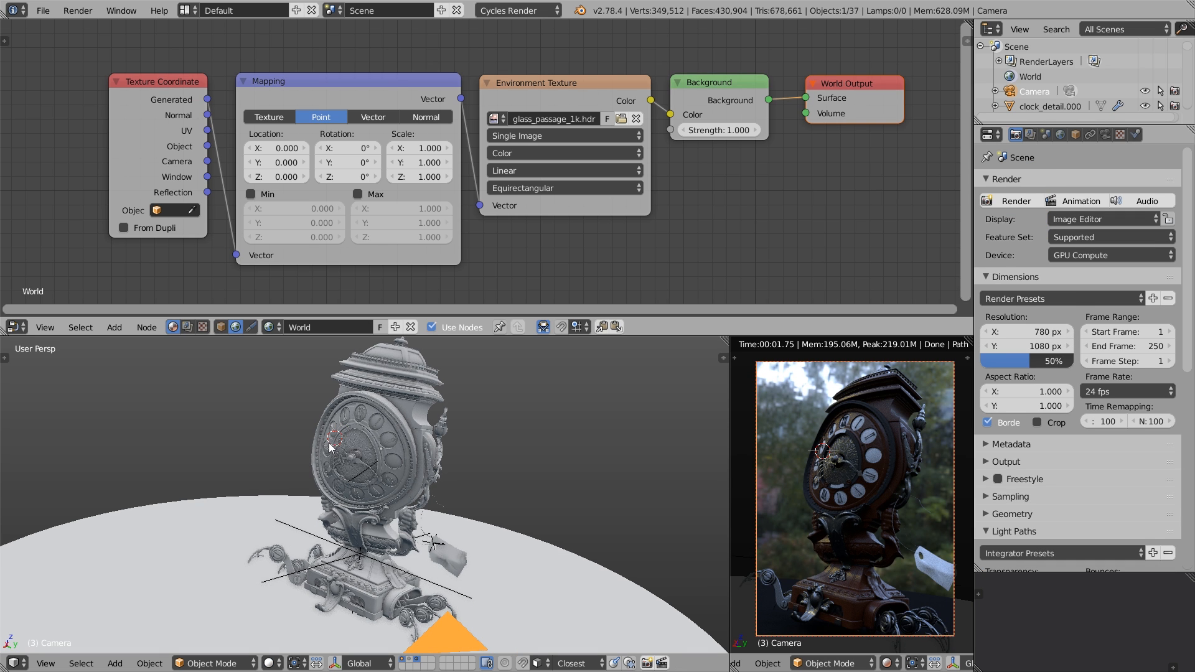
key("shift+a")
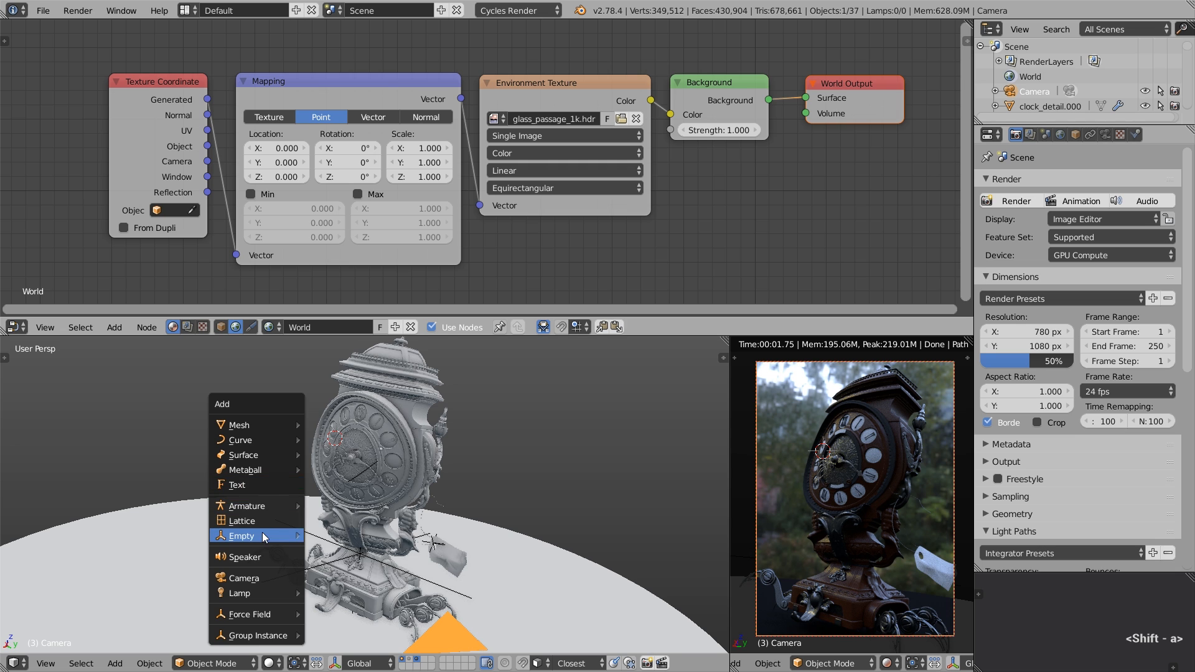
mouse_move(261, 537)
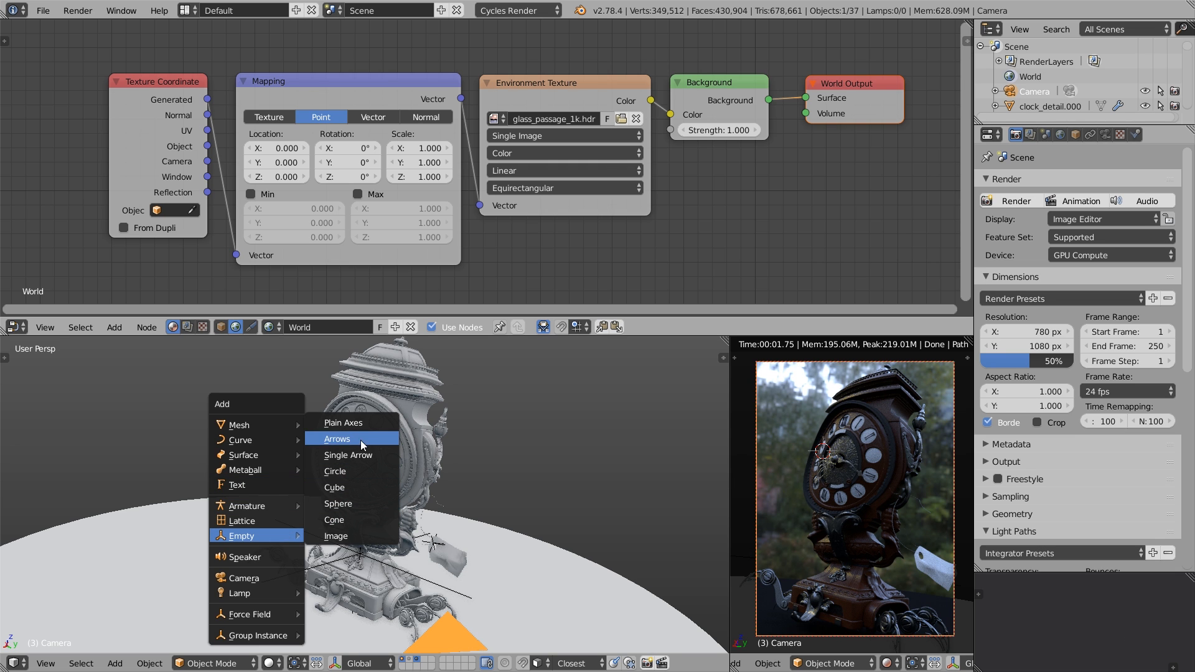
left_click(372, 425)
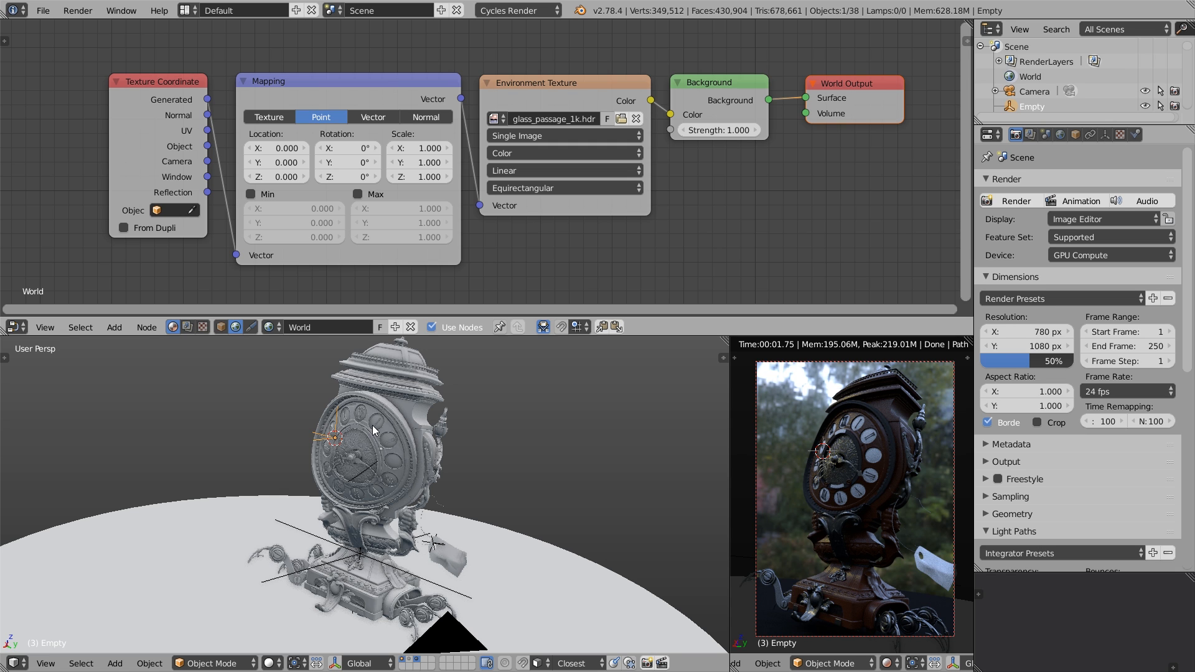
Step: Rename the new empty as Camera_focus
double_click(1035, 107)
type("Camera_focus")
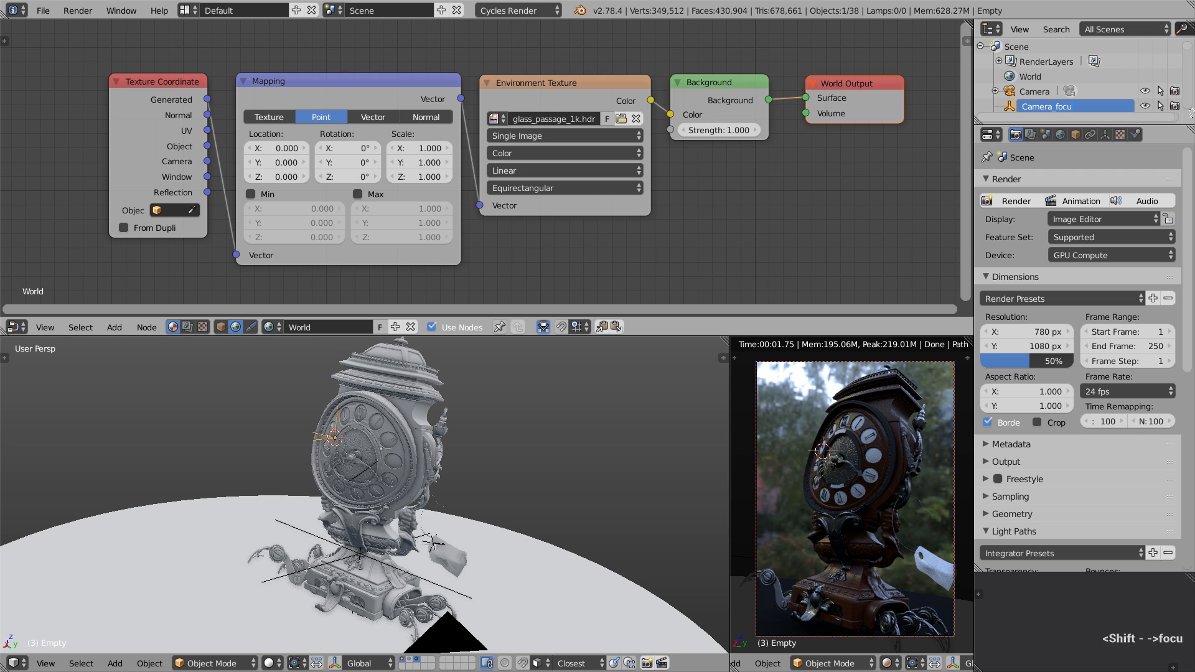
key("Return")
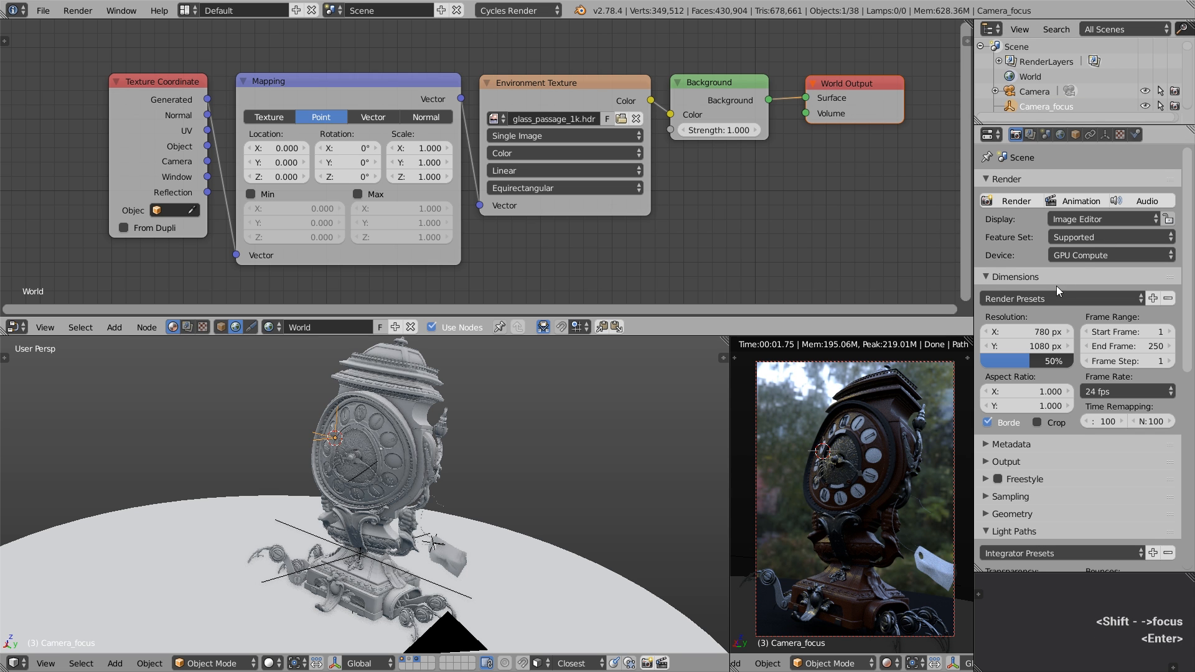
Step: Select the camera and try a depth of field with an aperture size of 0.05 and a focus distance of 8.42
scroll(505, 570, "down", 4)
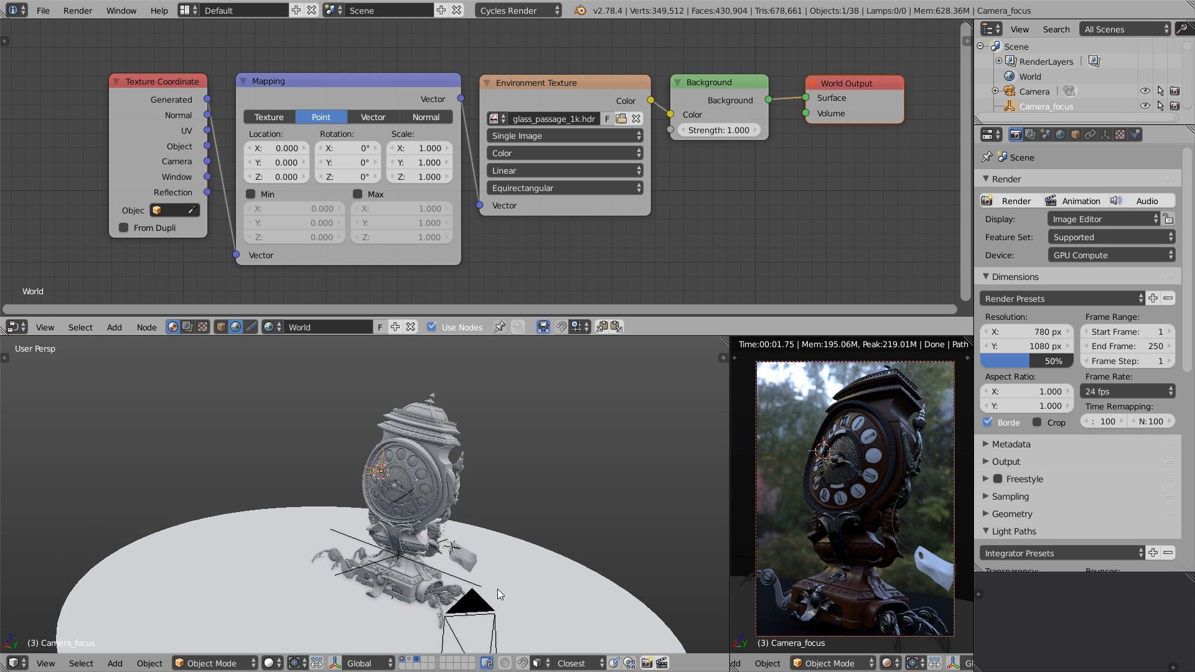
right_click(493, 597)
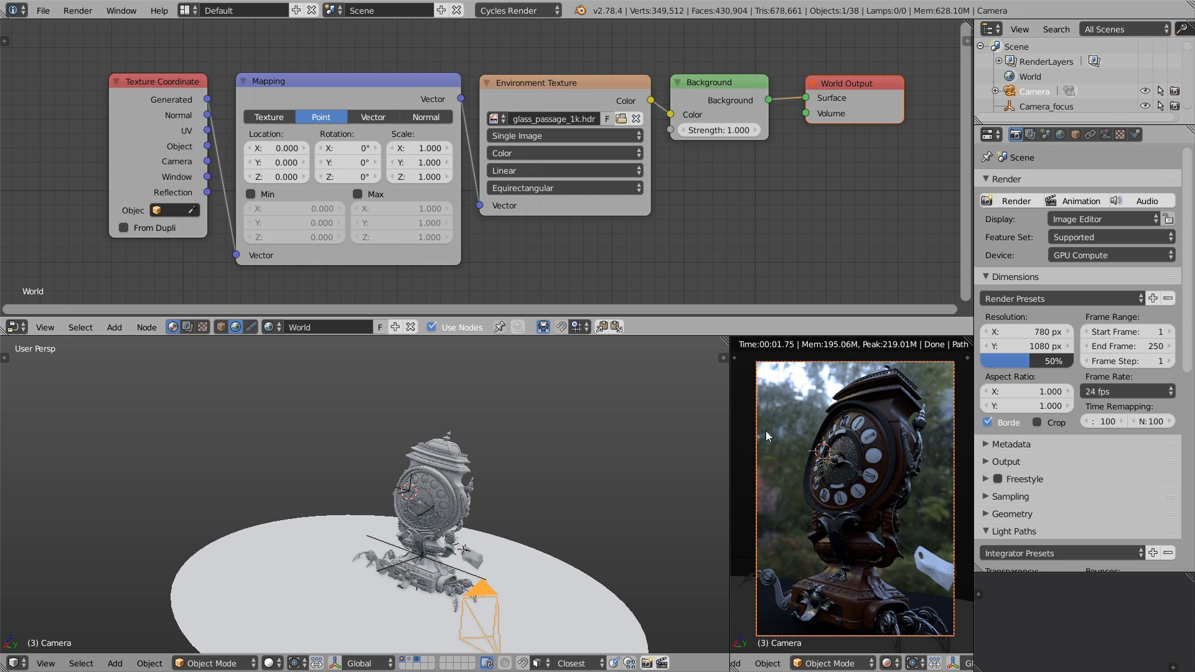
left_click(1105, 135)
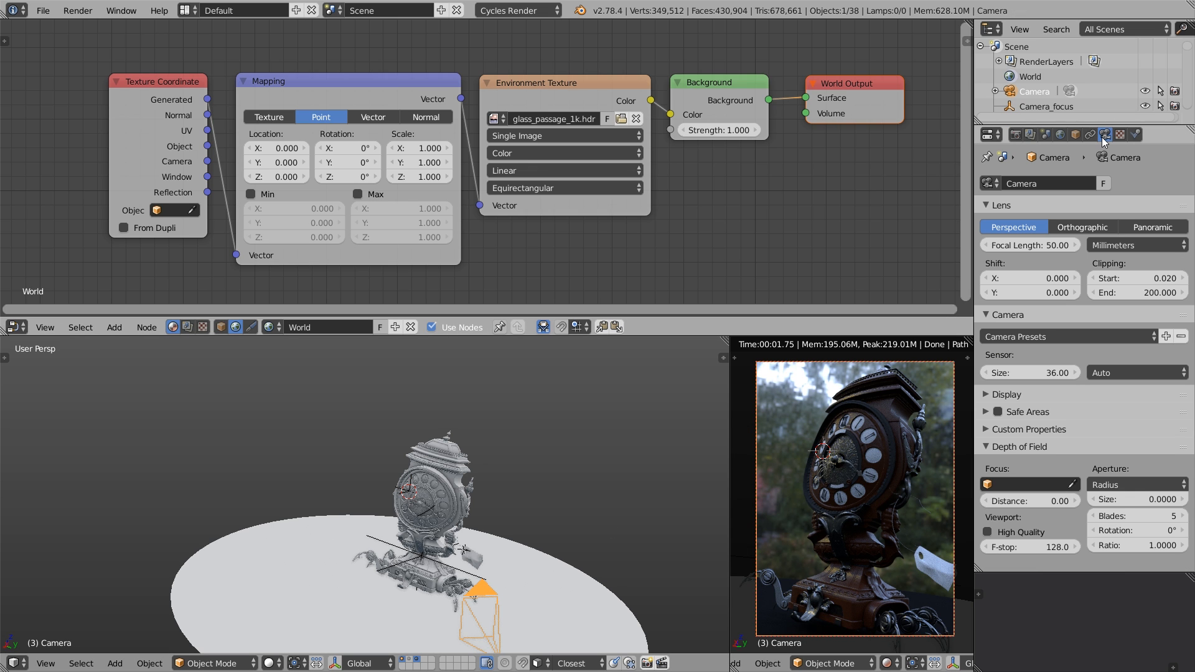
left_click(1107, 500)
left_click_drag(1112, 501, 1126, 496)
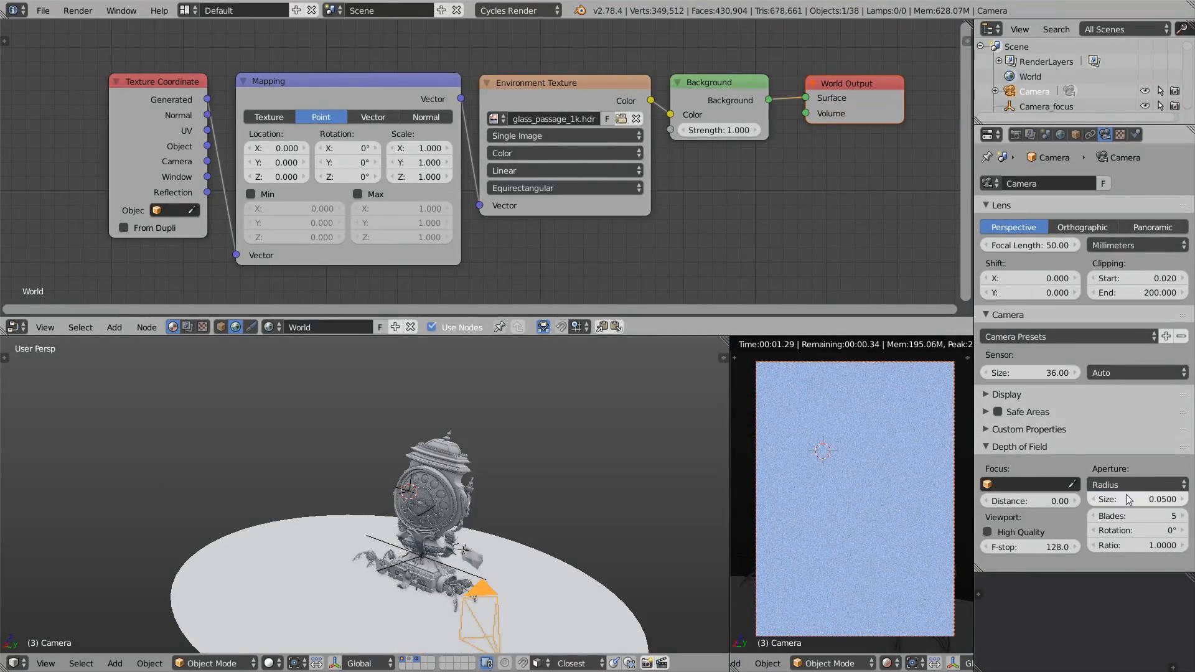
left_click(1026, 506)
left_click_drag(1025, 503, 1094, 503)
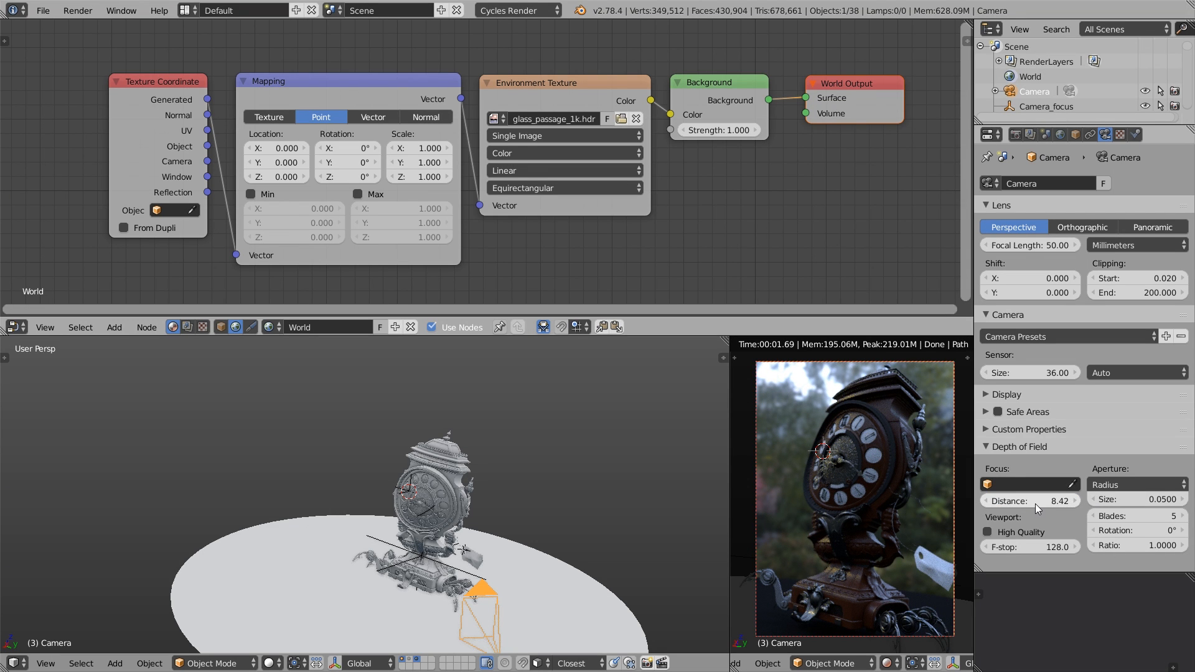
Step: Set the camera's aperture size to 0.3 and use the Camera_focus empty as its depth of field focus object
left_click(1101, 500)
type("0.3")
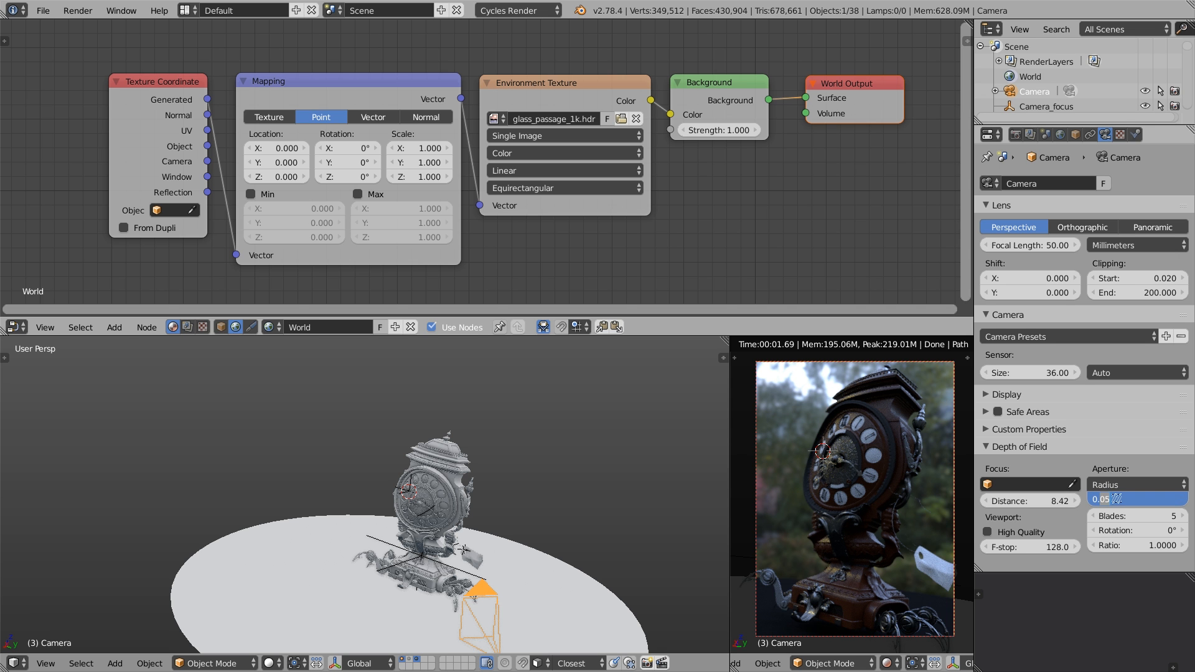
key("Return")
mouse_move(1041, 501)
left_mouse_down()
mouse_move(1065, 501)
mouse_move(1041, 498)
left_mouse_up()
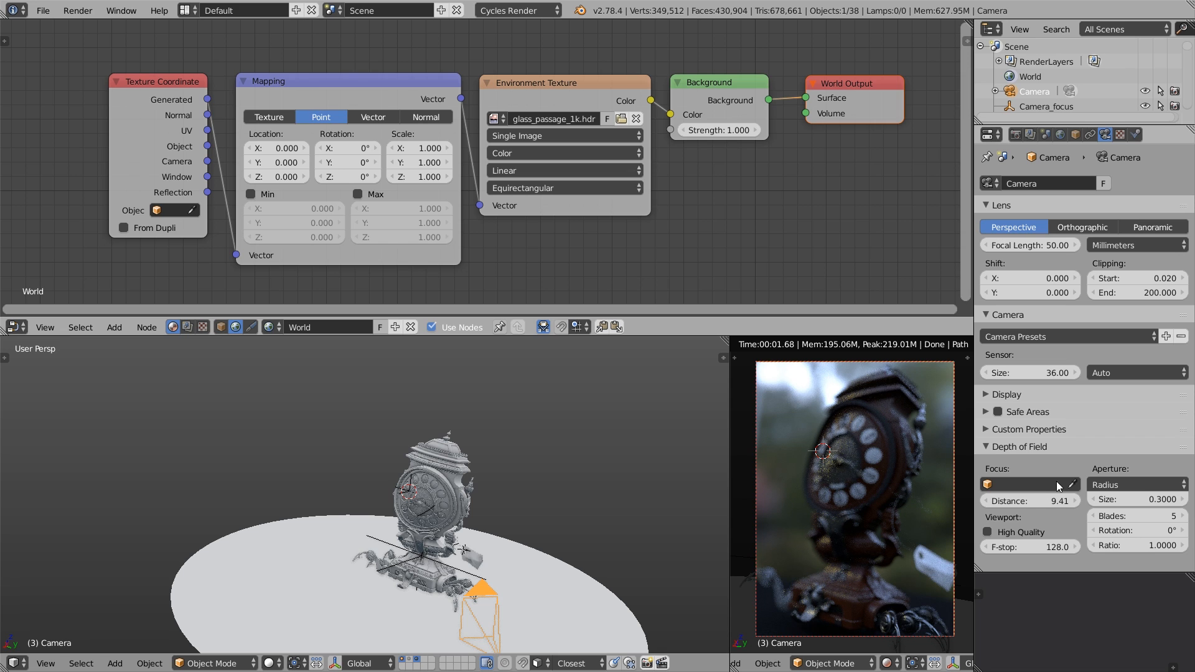
left_click(1052, 486)
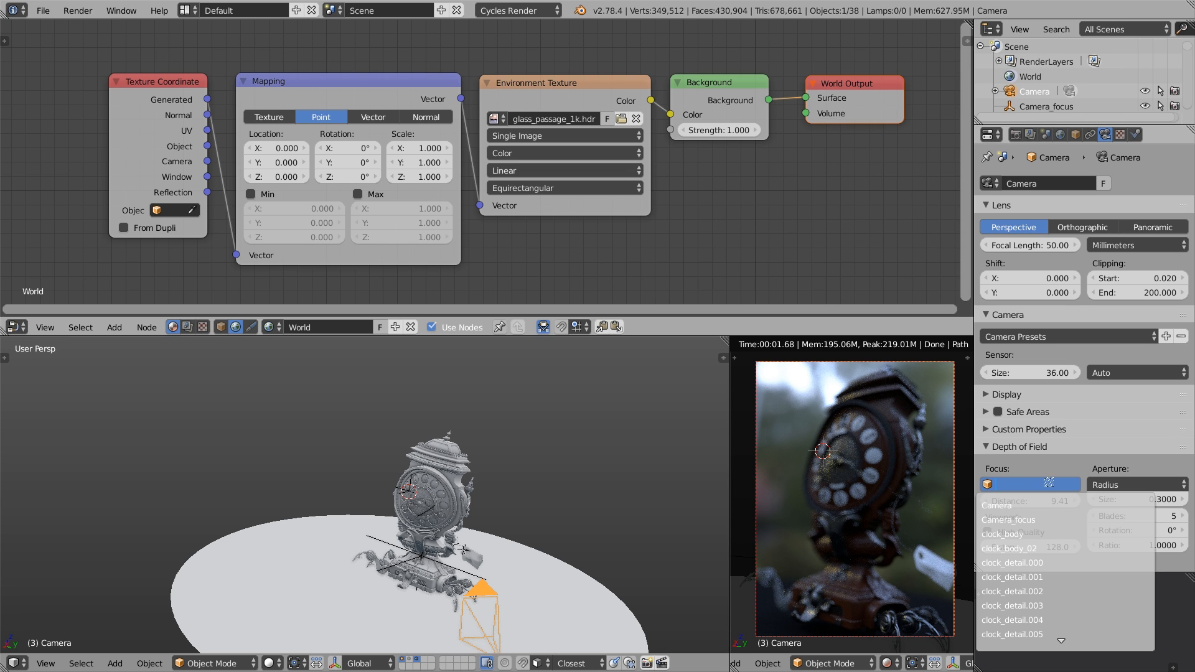
left_click(1042, 517)
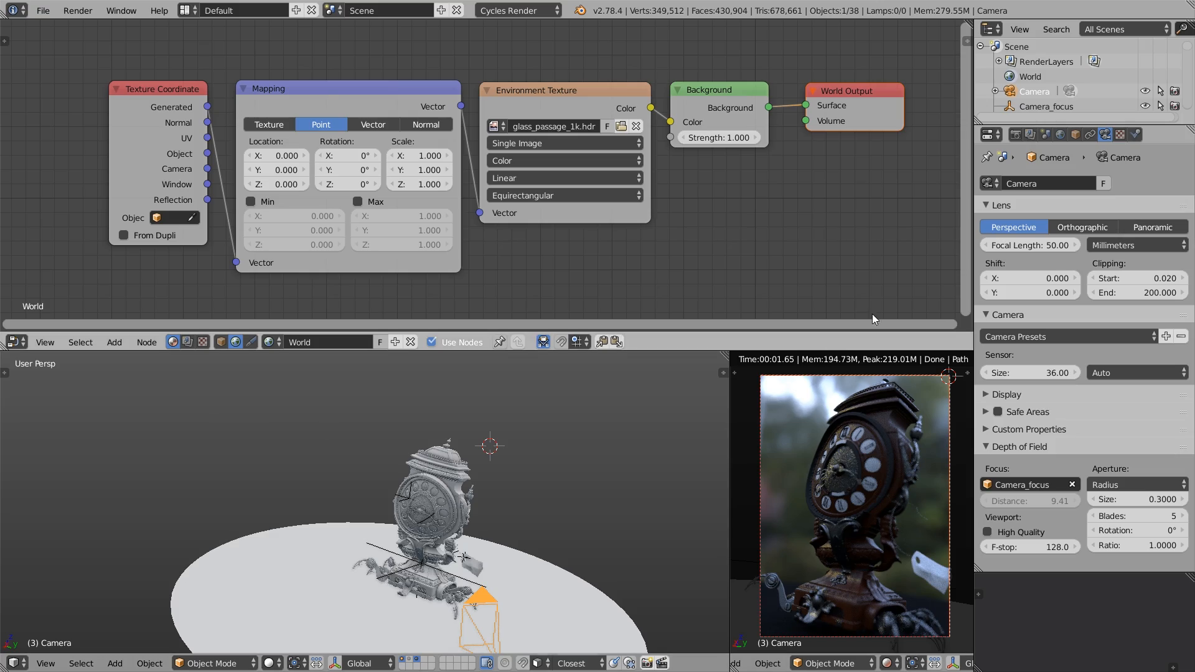
Step: Override the preview render layer's material with grey_mat and show that render layer in the rendered camera view
left_click(1030, 134)
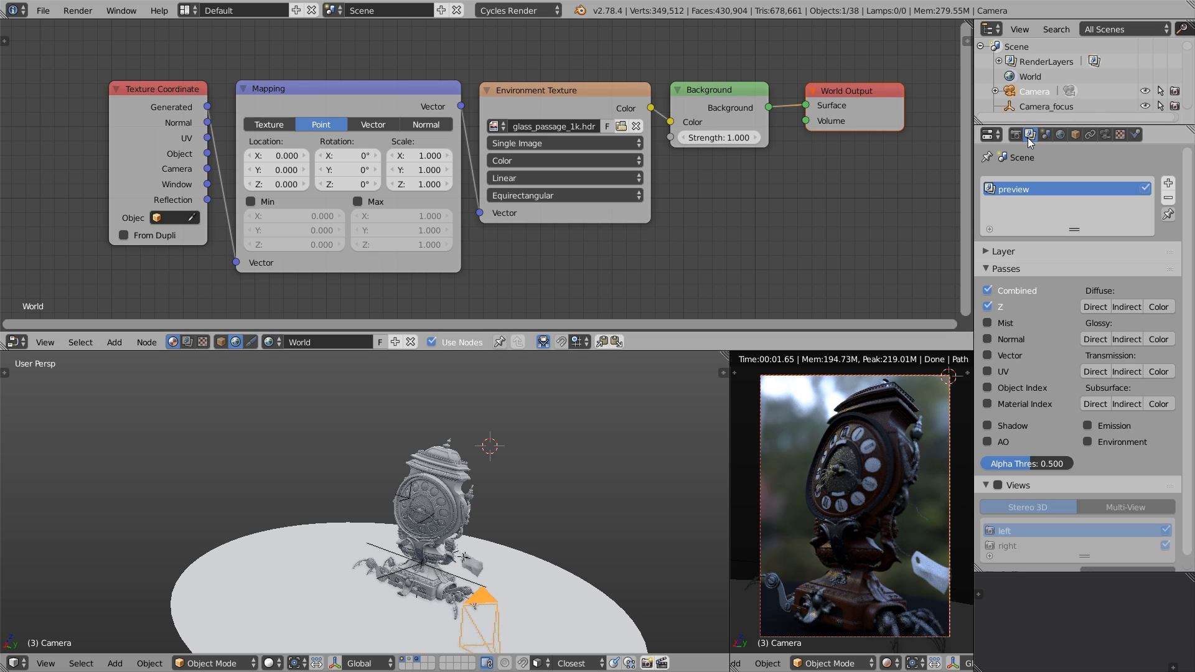
left_click(1004, 251)
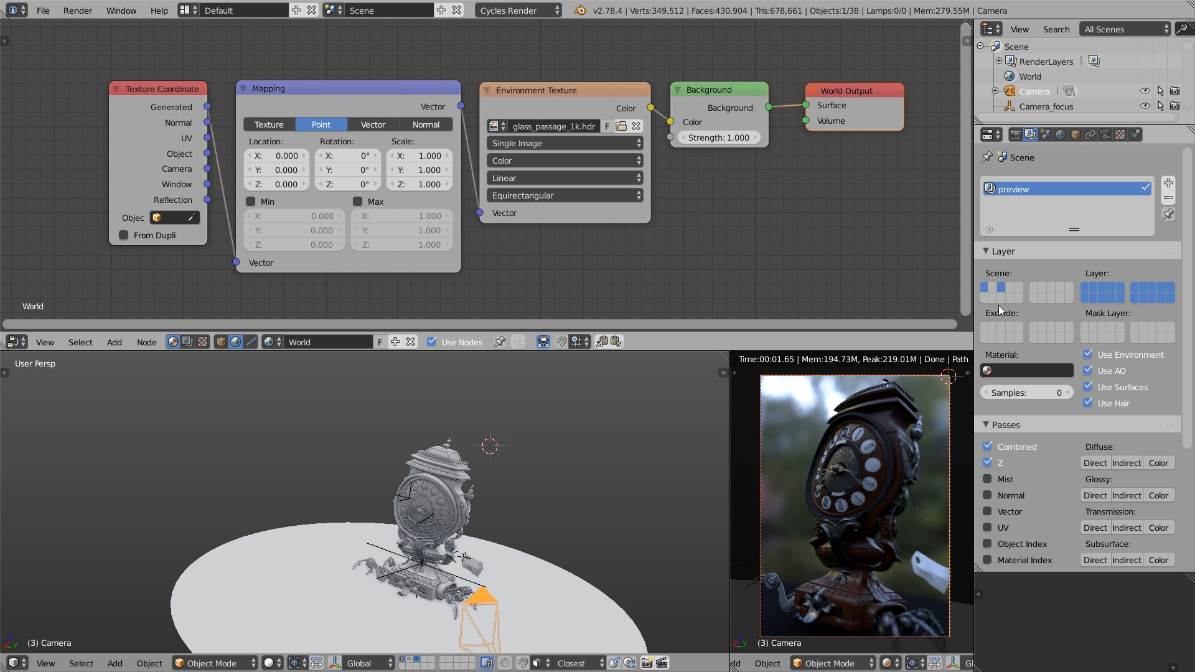
left_click(1007, 370)
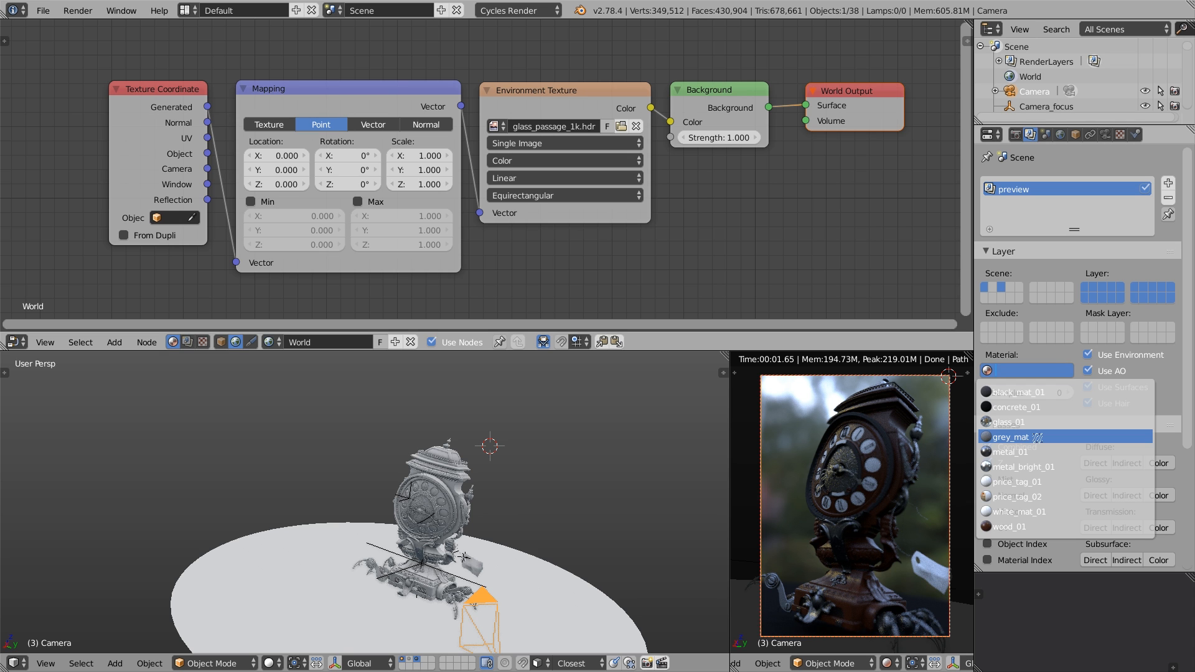
left_click(1036, 437)
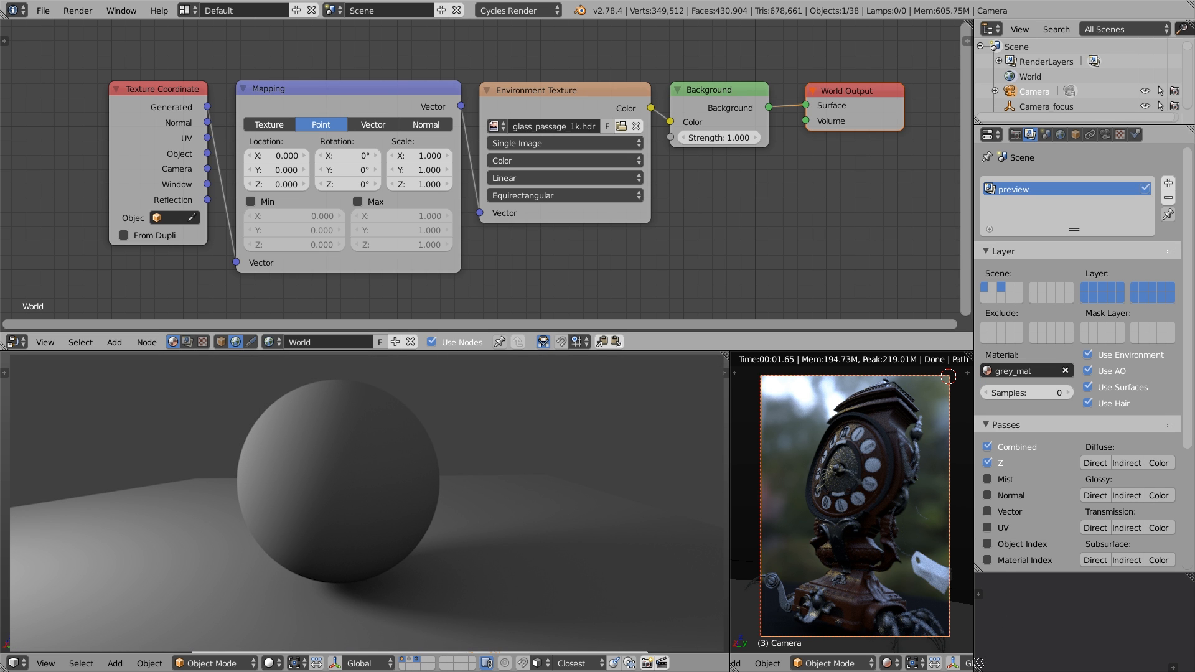
scroll(952, 666, "down", 8)
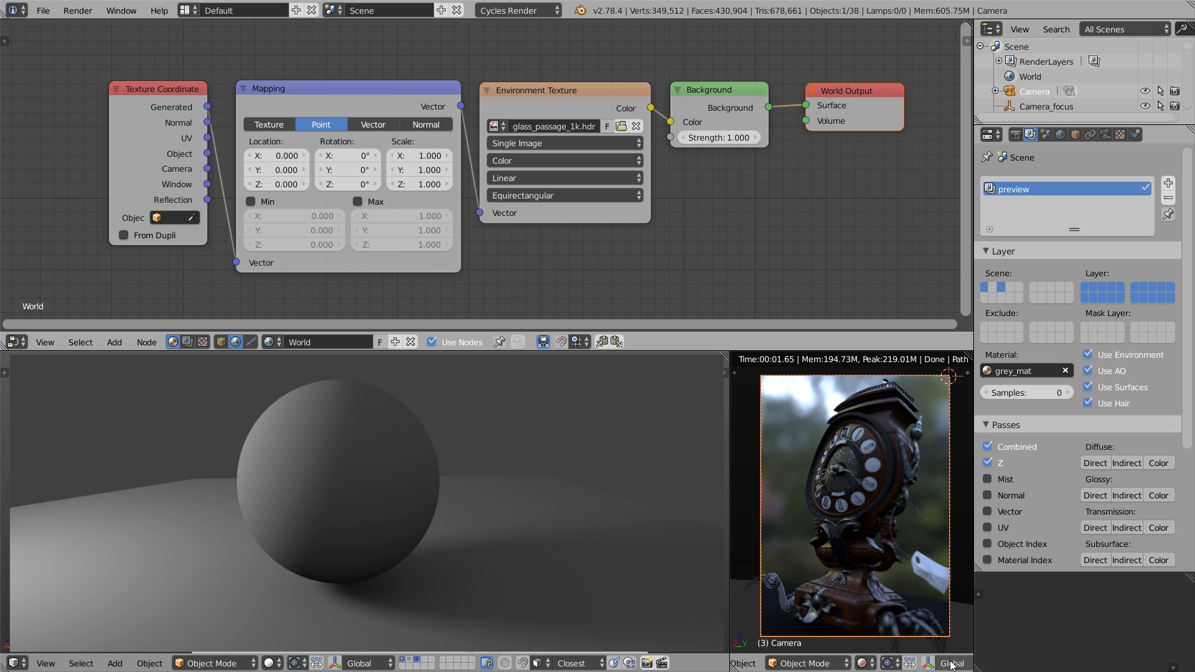
scroll(952, 665, "up", 6)
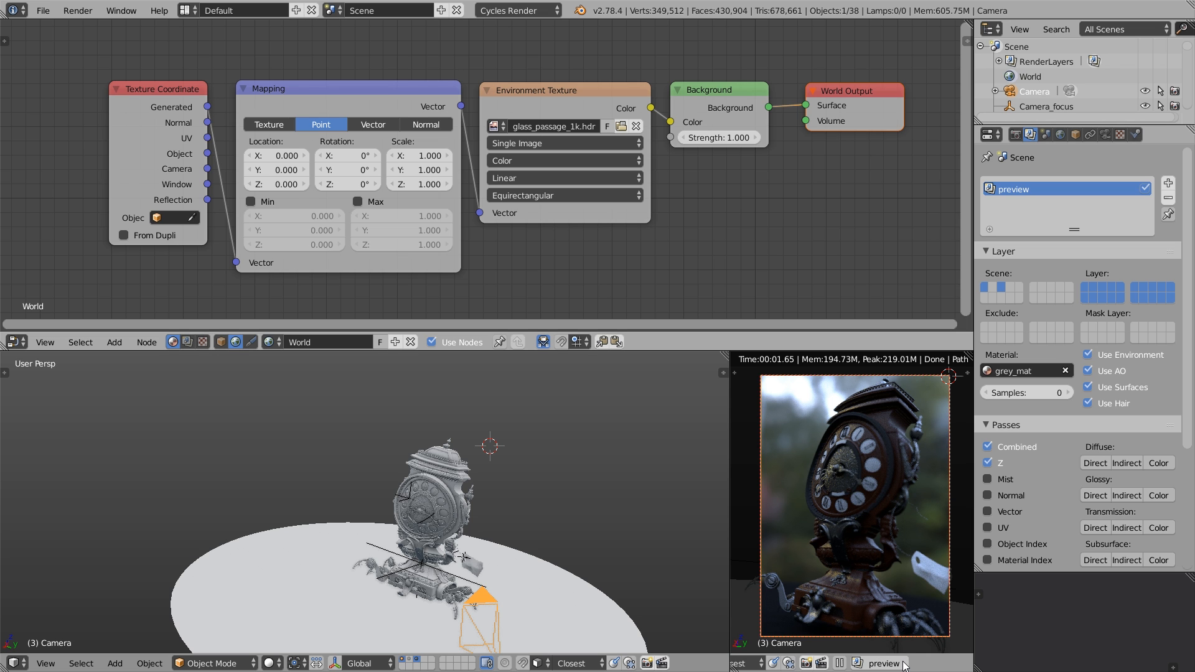
left_click(904, 665)
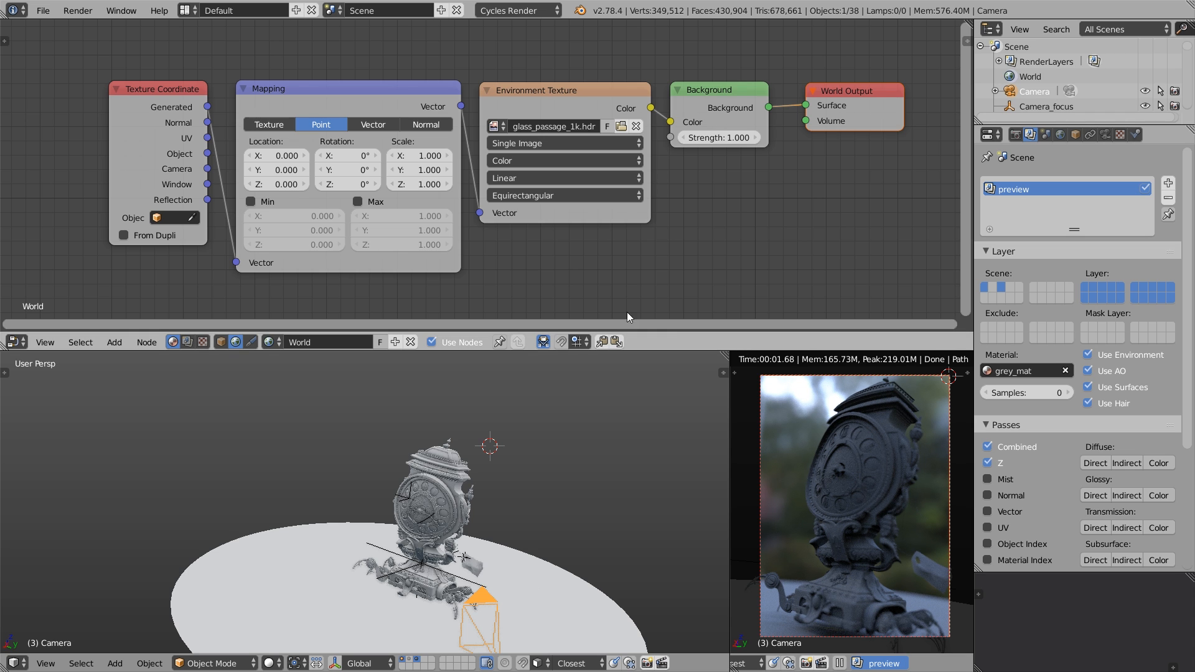
Step: Rotate the HDRI mapping about Z to 416.234°, stop previewing the render layer and clear its grey_mat material override
left_click_drag(368, 187, 383, 185)
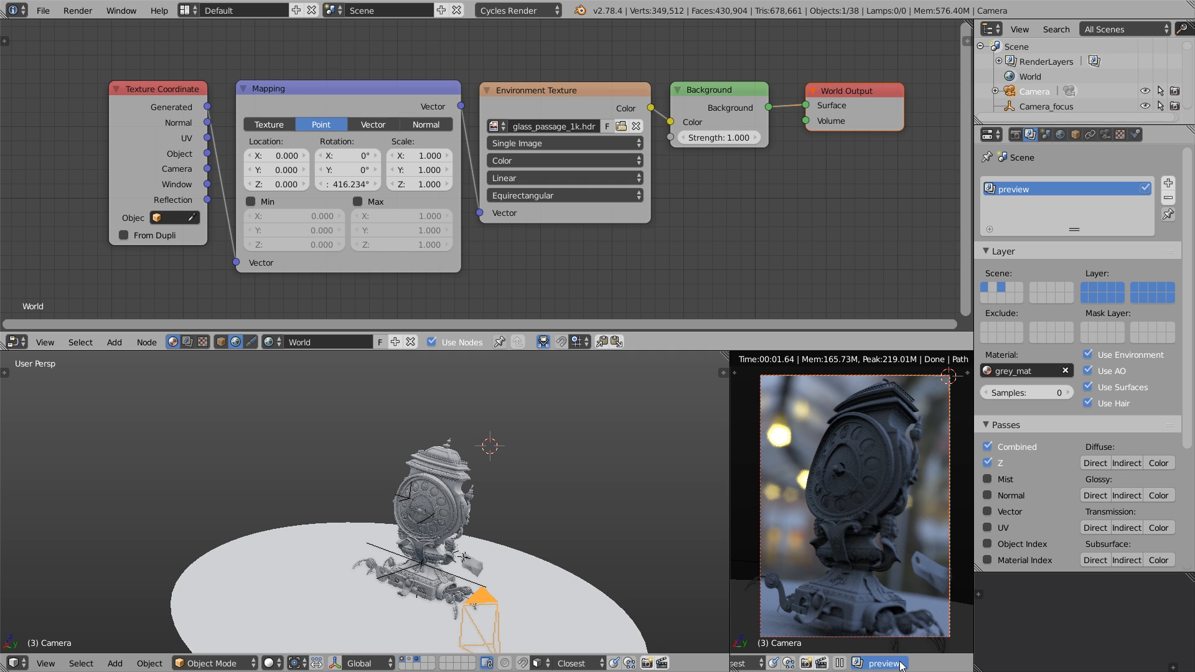
left_click(896, 664)
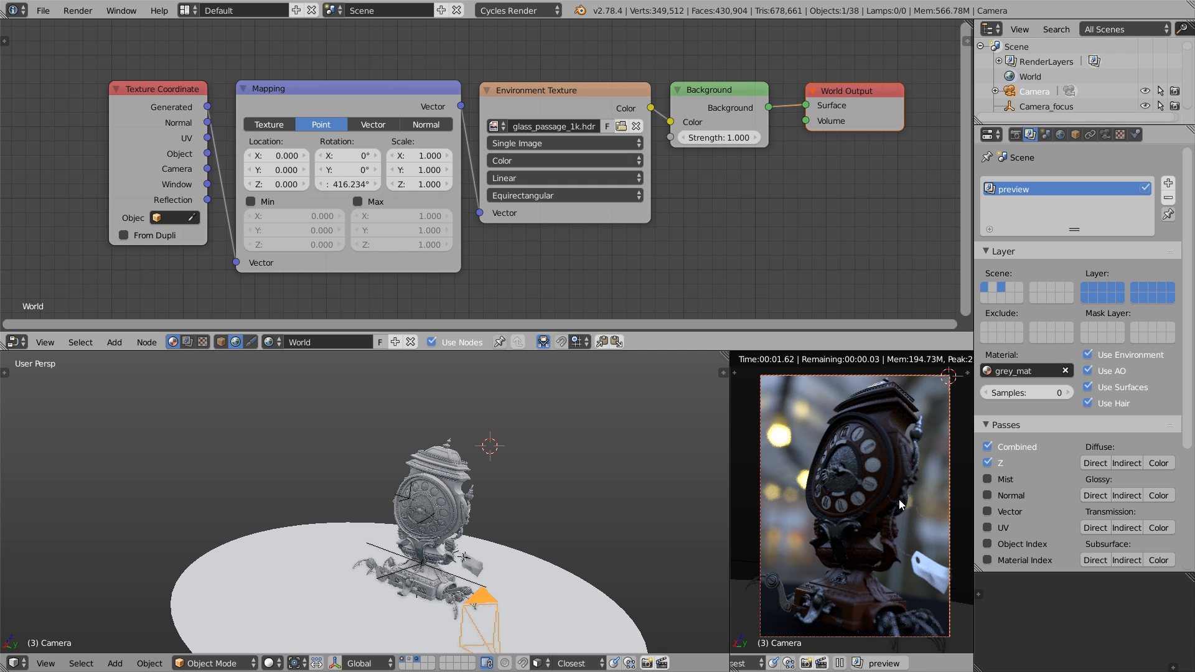
left_click(1066, 371)
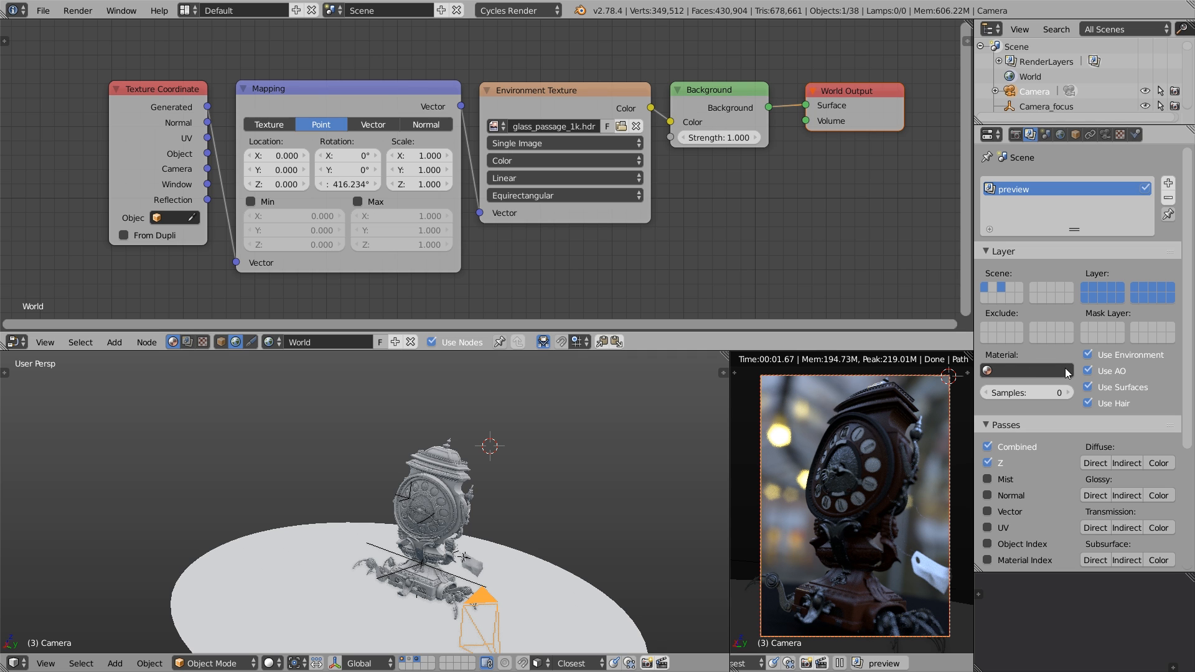
Step: Show the second scene layer with the clock's glass cover and set the HDRI mapping's Z rotation to 639.989°
left_click(1020, 133)
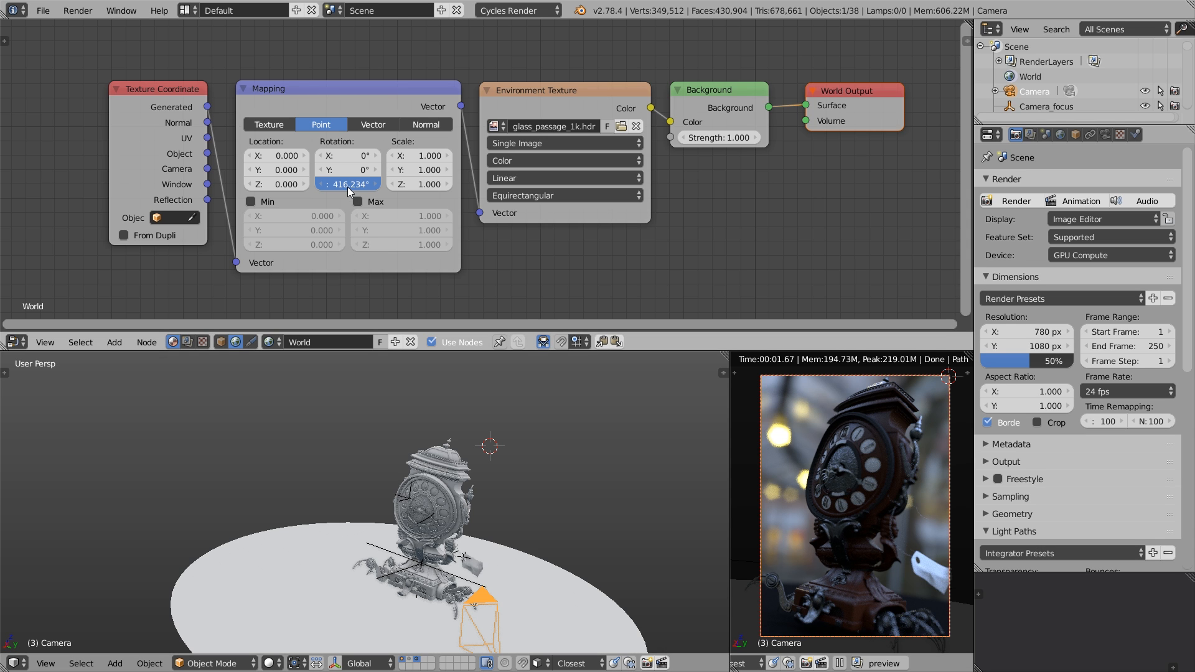
left_click_drag(350, 186, 367, 182)
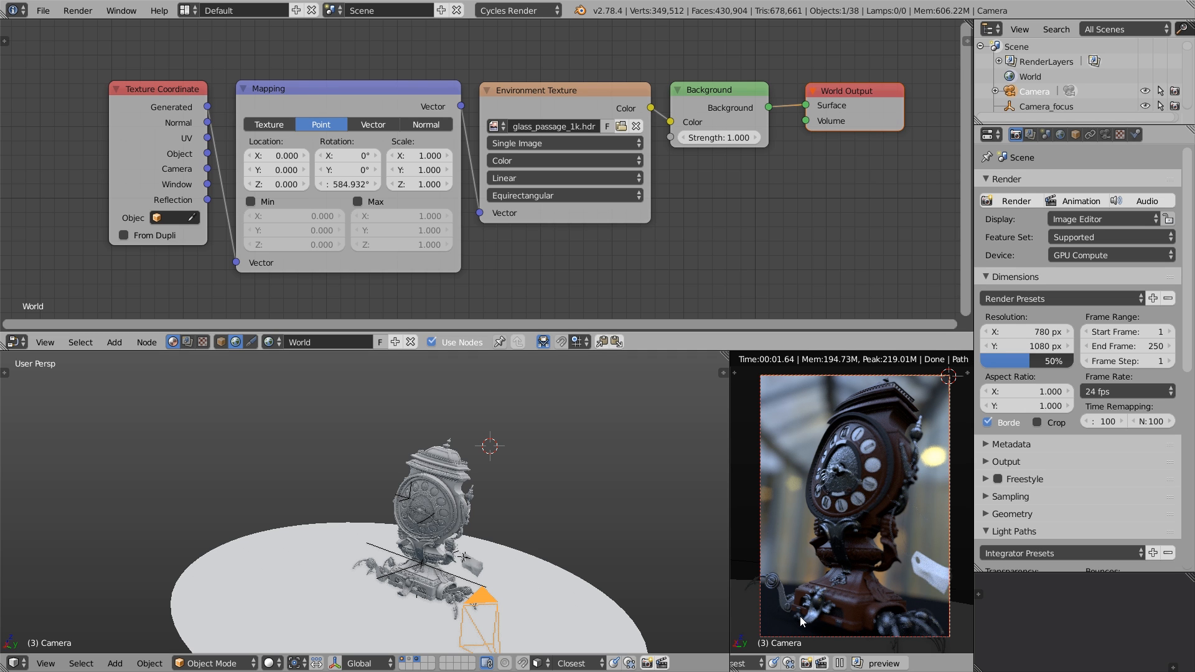
scroll(819, 666, "up", 4)
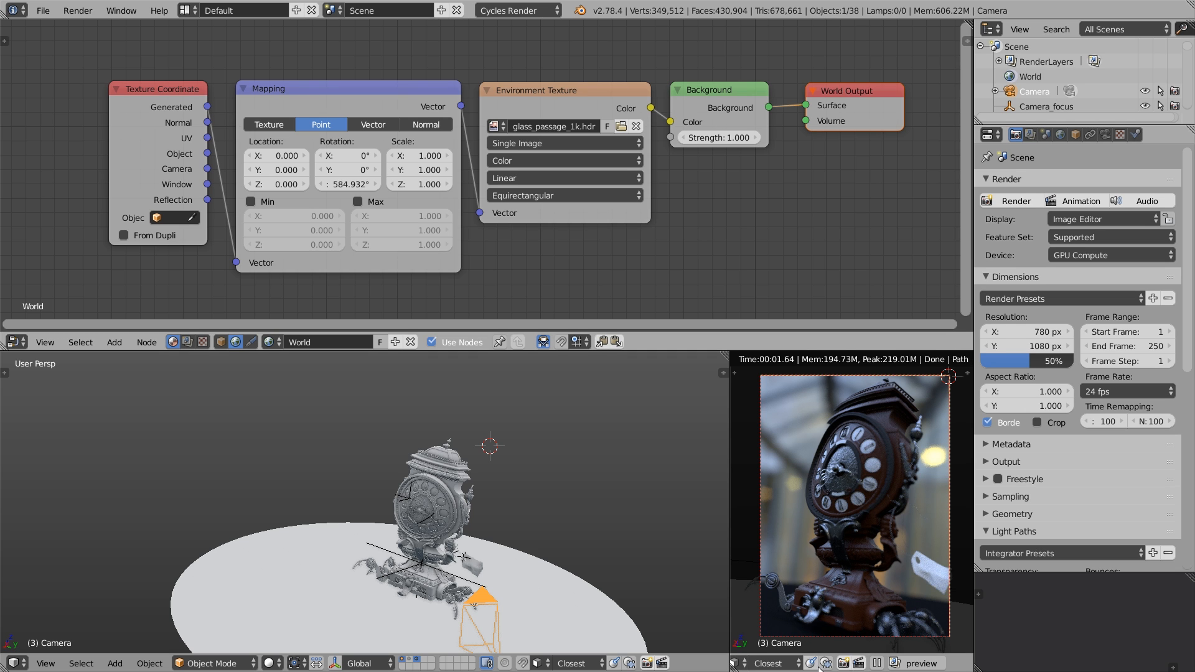
scroll(819, 666, "up", 5)
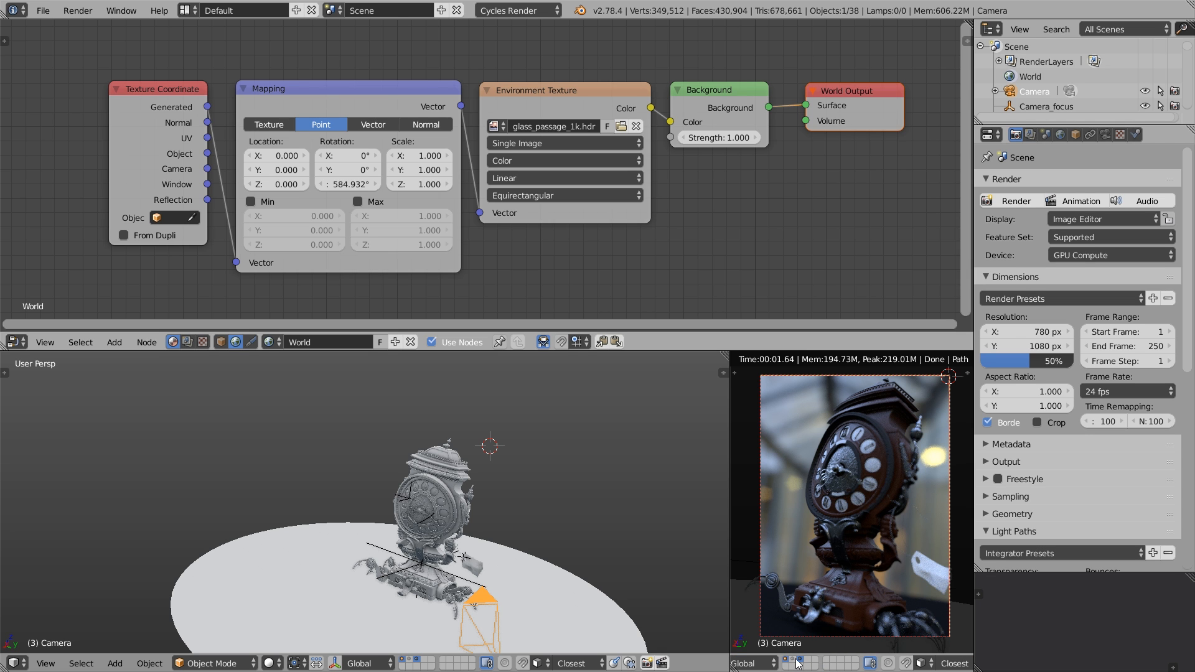
left_click(795, 663, "shift")
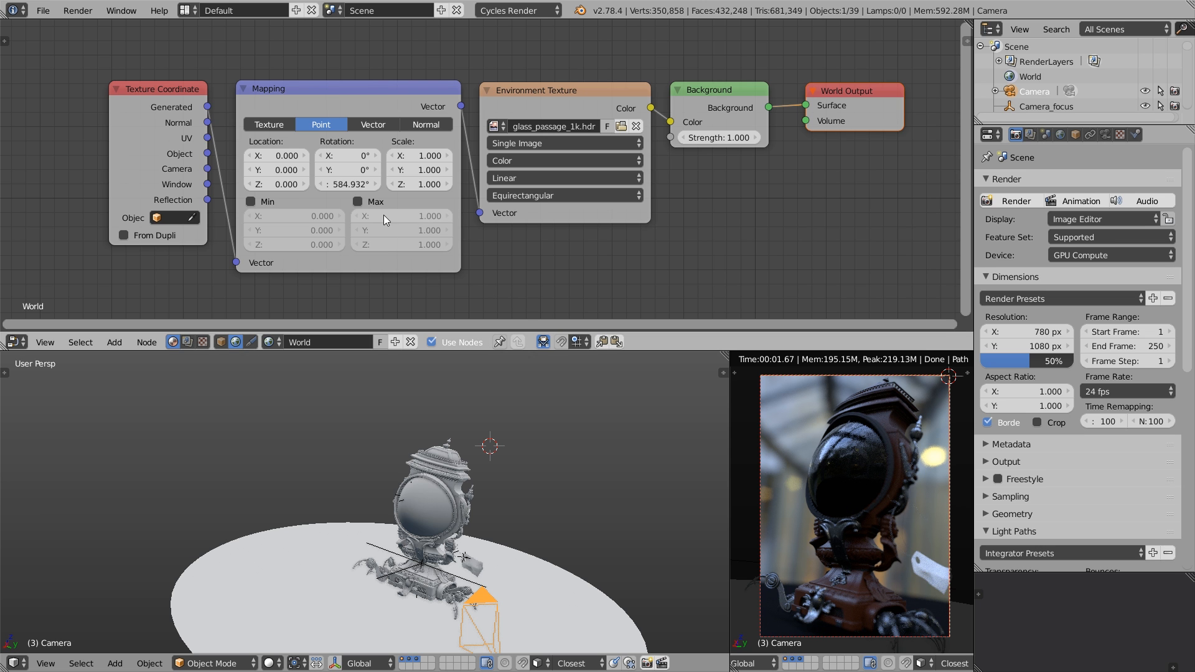
left_click_drag(346, 185, 359, 184)
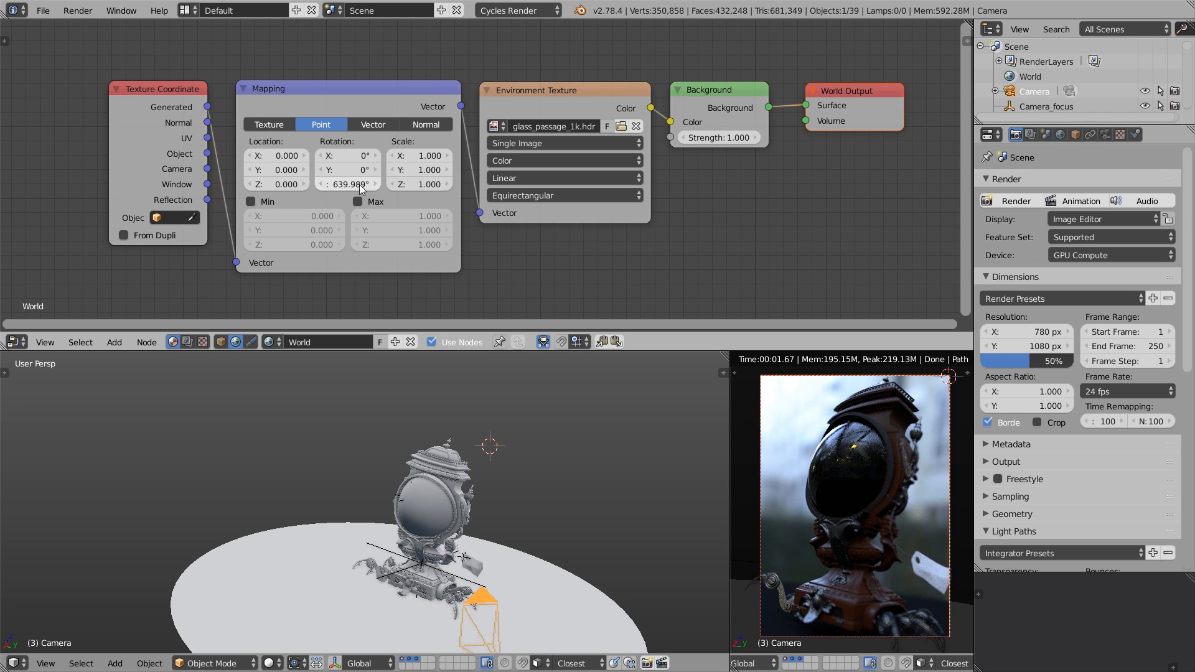
Step: Select the clock body and switch the node editor from world nodes to its object material
right_click(884, 416)
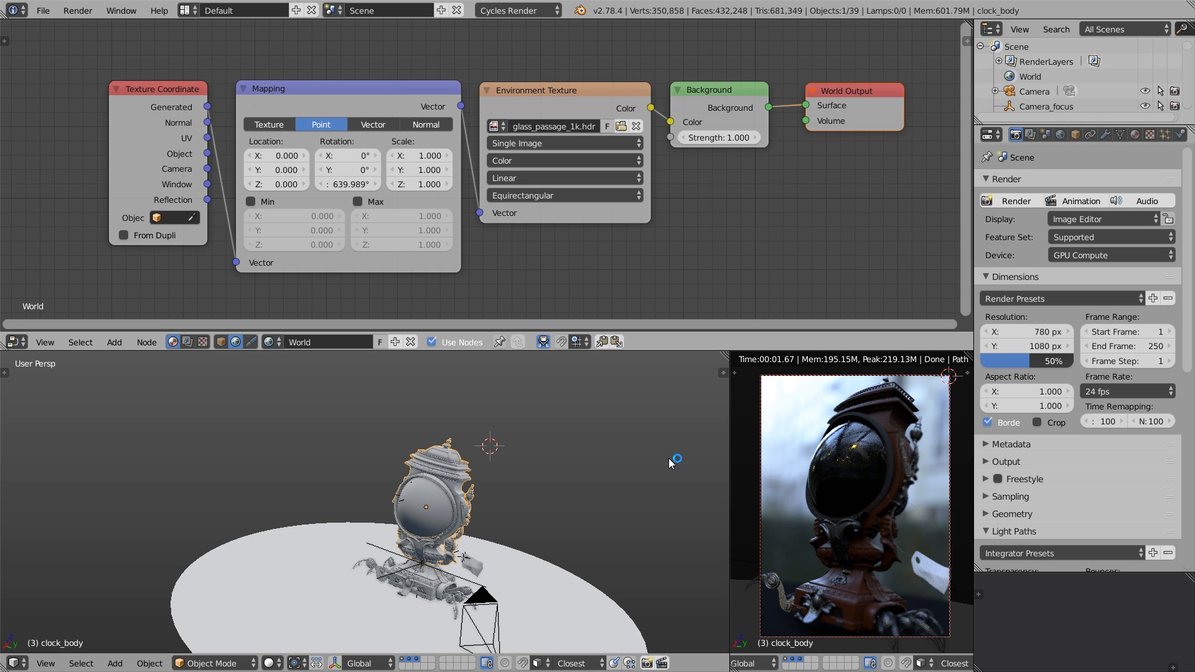
left_click(222, 340)
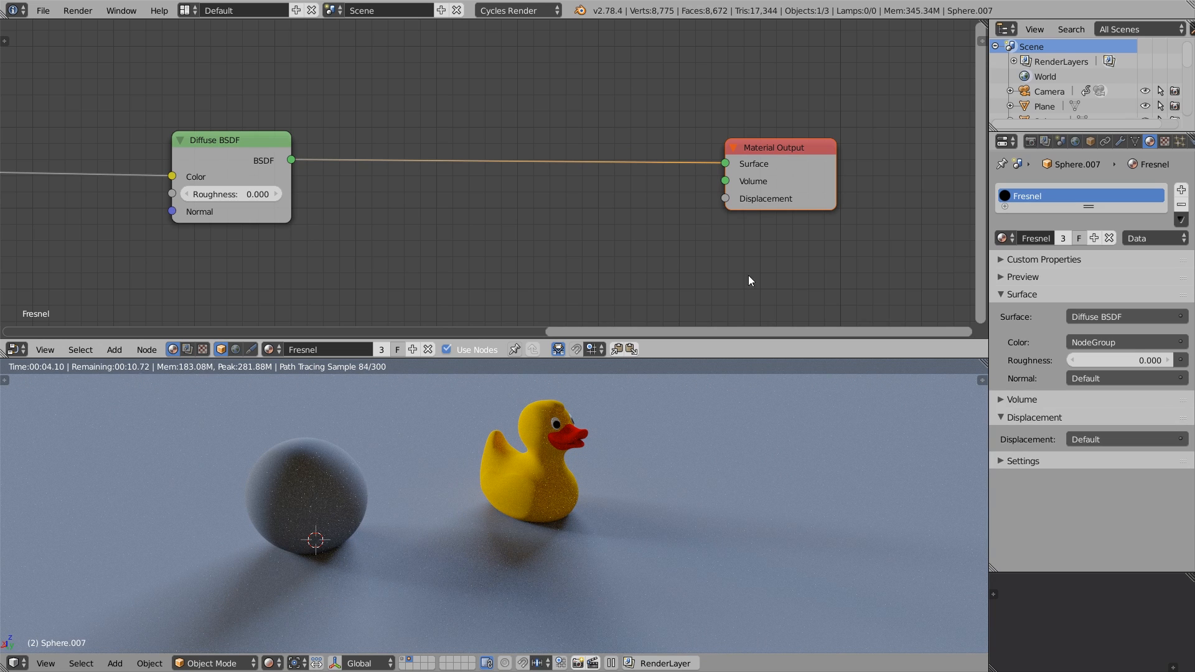
Step: Insert a Mix Shader between the Diffuse BSDF and the Material Output in the sphere's Fresnel material
key("shift+f")
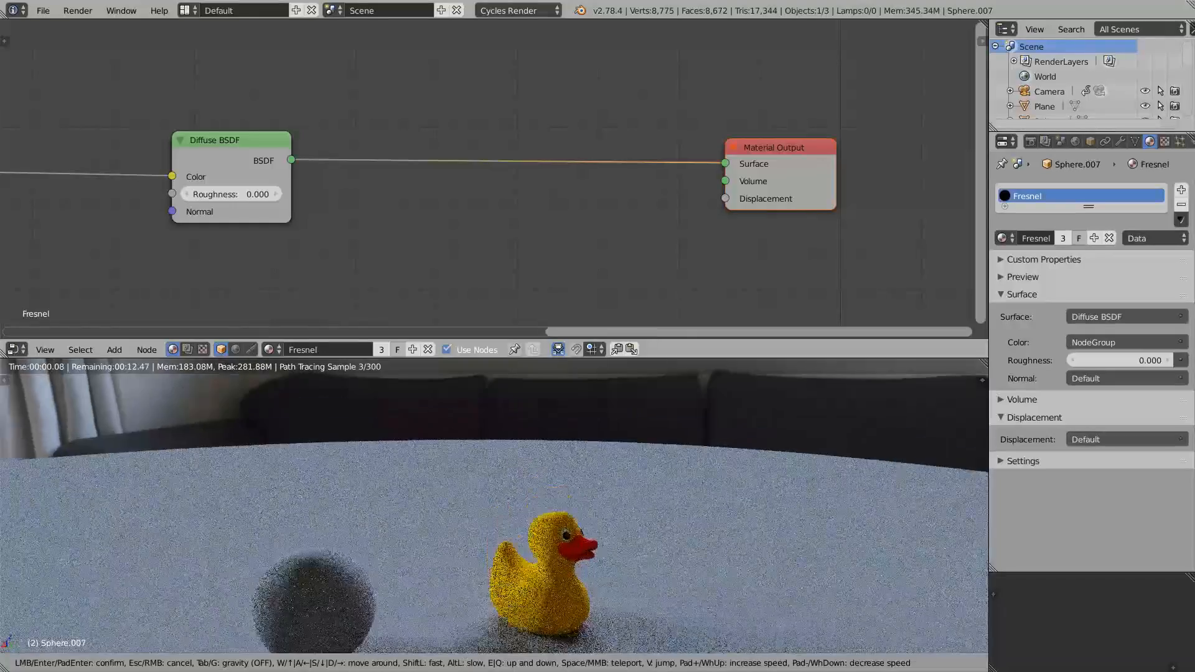
mouse_move(494, 506)
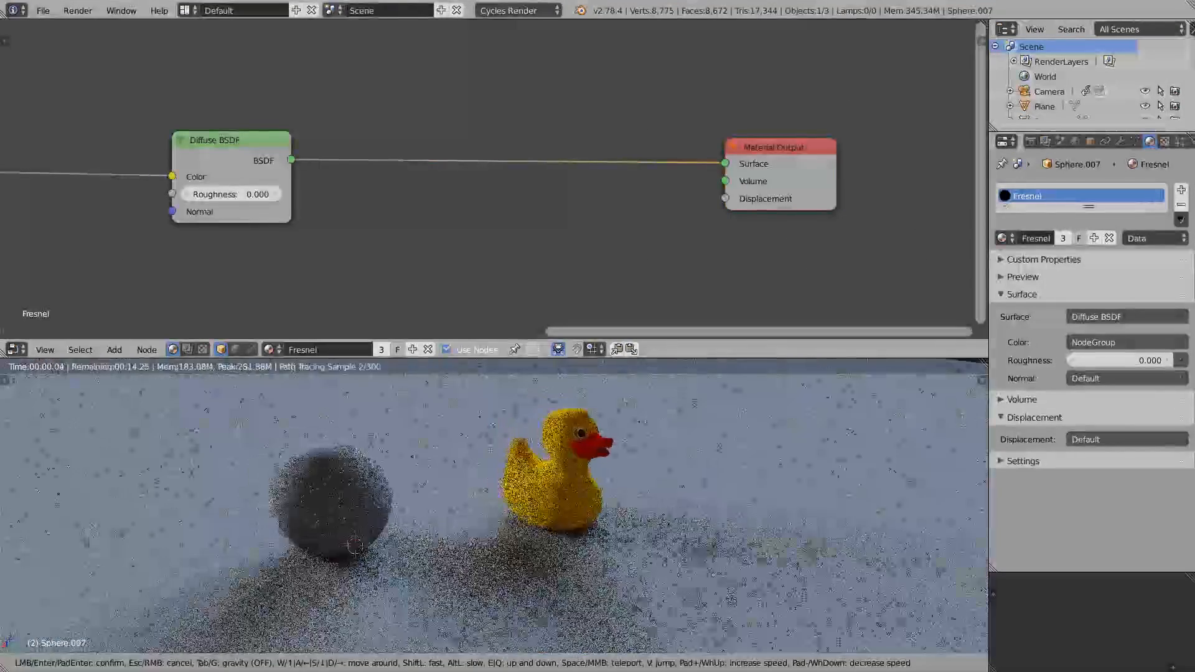
left_click(495, 506)
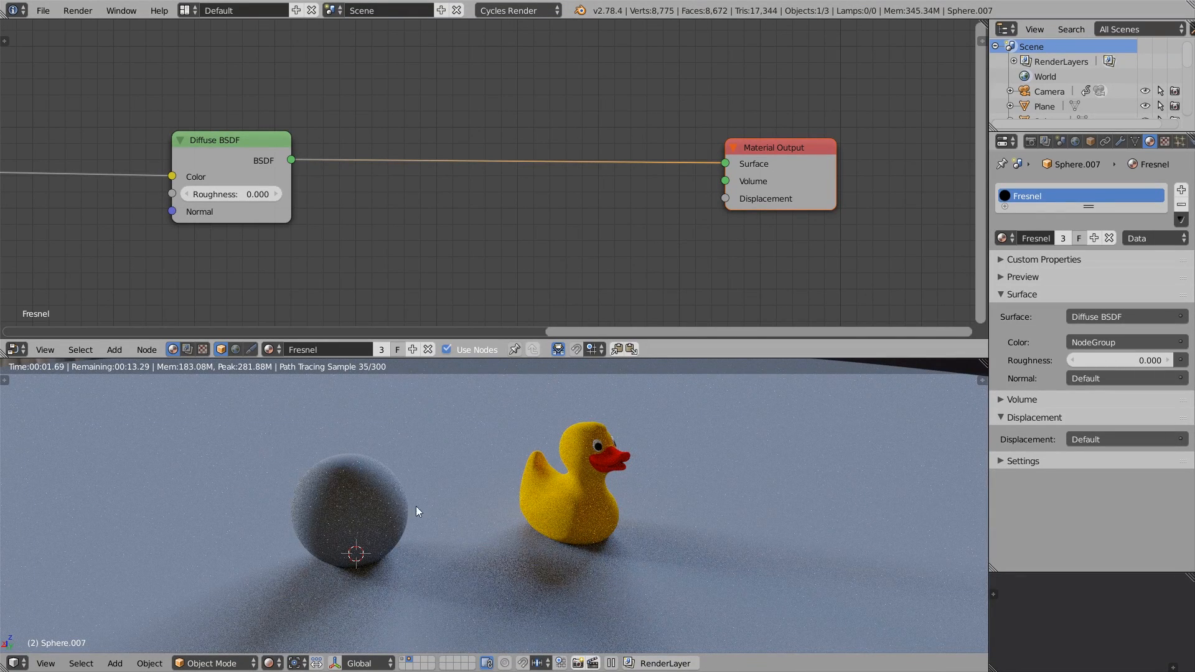
key("shift+a")
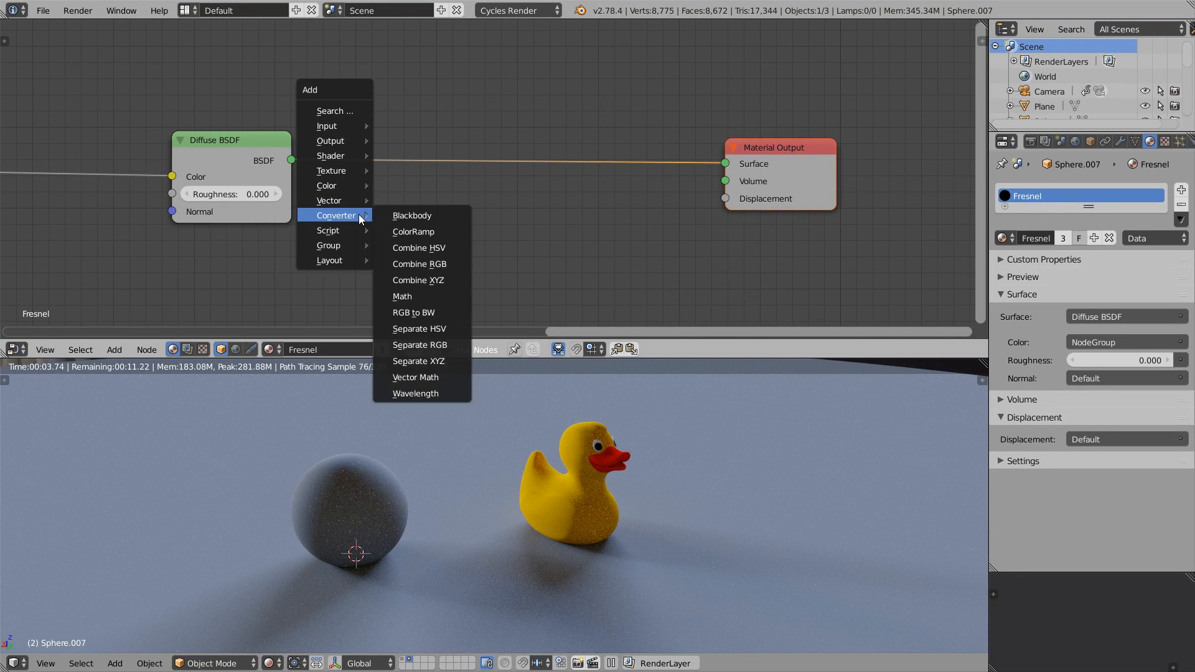
mouse_move(342, 158)
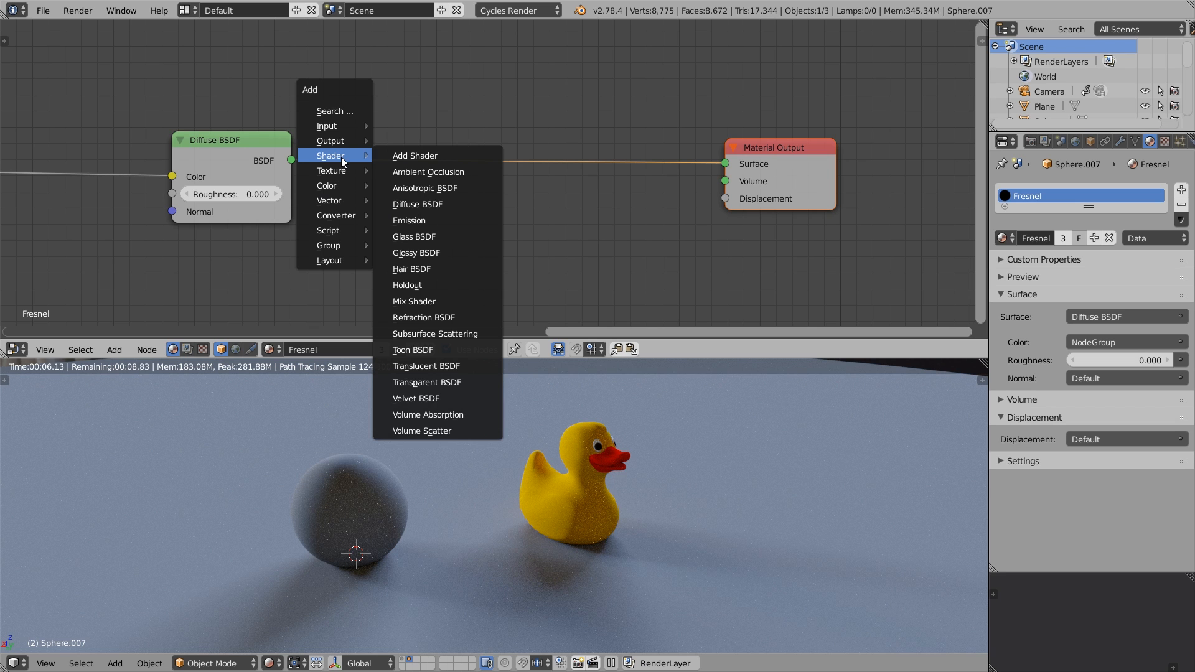
left_click(453, 302)
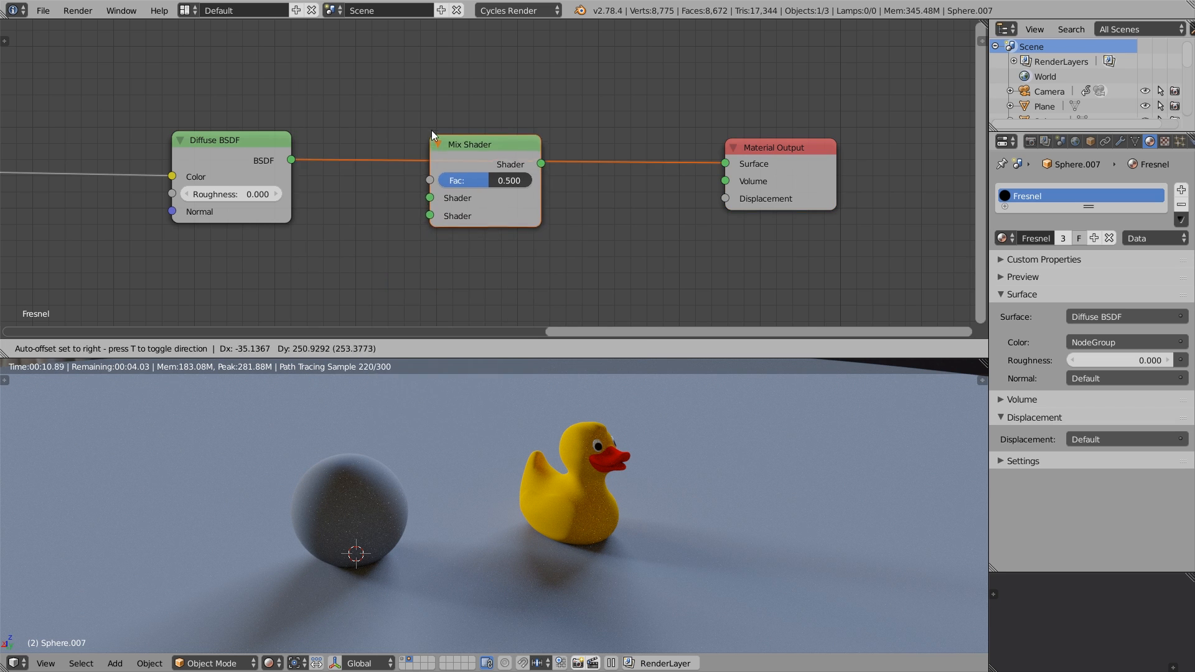
left_click(431, 129)
Step: Add a Glossy BSDF node and place it below the Diffuse BSDF
key("shift+a")
mouse_move(416, 160)
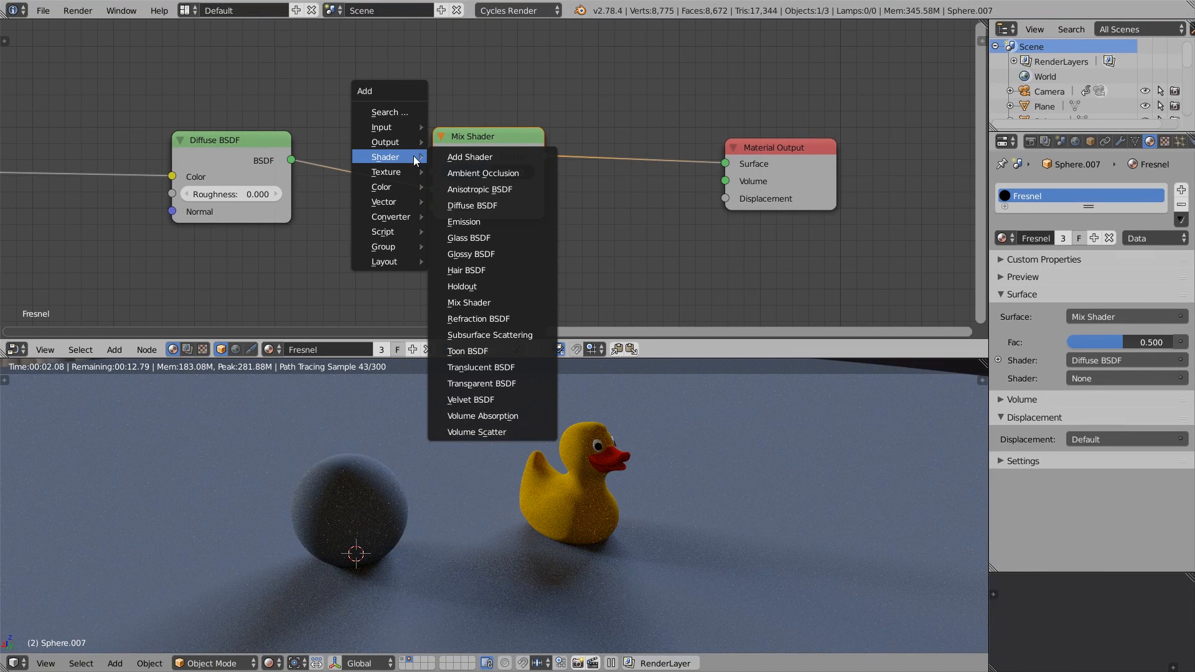
left_click(498, 254)
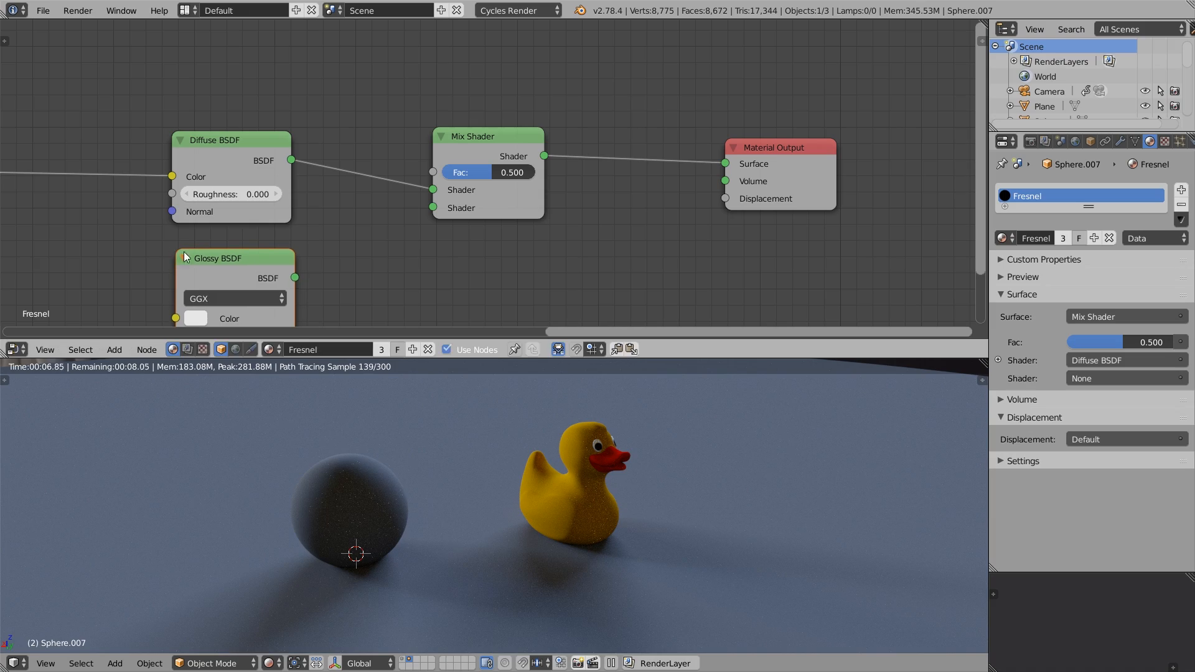
Step: Connect the Glossy BSDF to the Mix Shader's second shader input, try a mix factor of 1.000, and set it to 0.000
left_click_drag(294, 279, 433, 208)
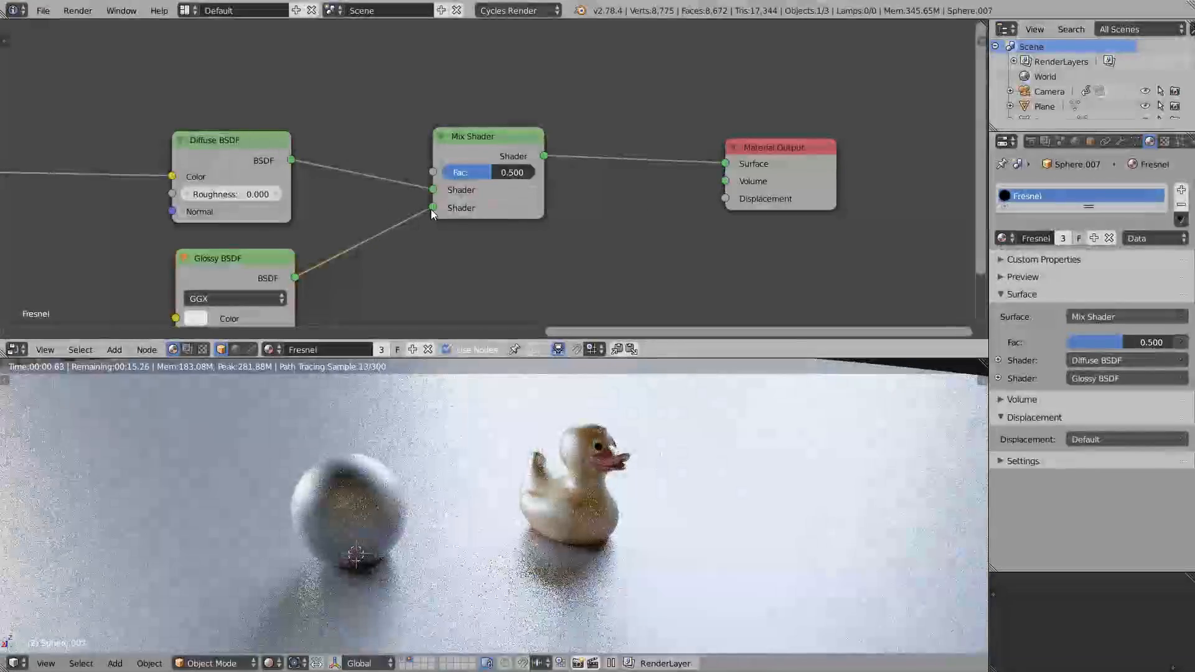
left_click_drag(488, 174, 556, 185)
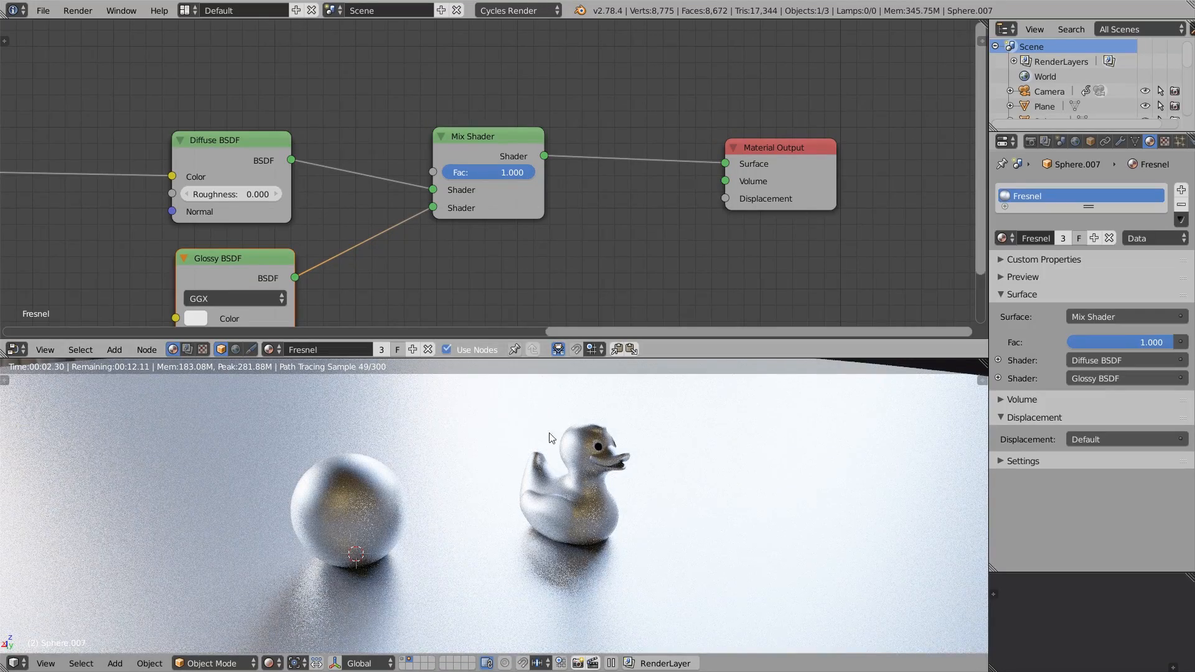
left_click_drag(527, 174, 352, 173)
Step: Add a Fresnel node above the Diffuse BSDF and connect its output to the Mix Shader's Fac input
middle_click_drag(318, 148, 349, 152)
key("shift+a")
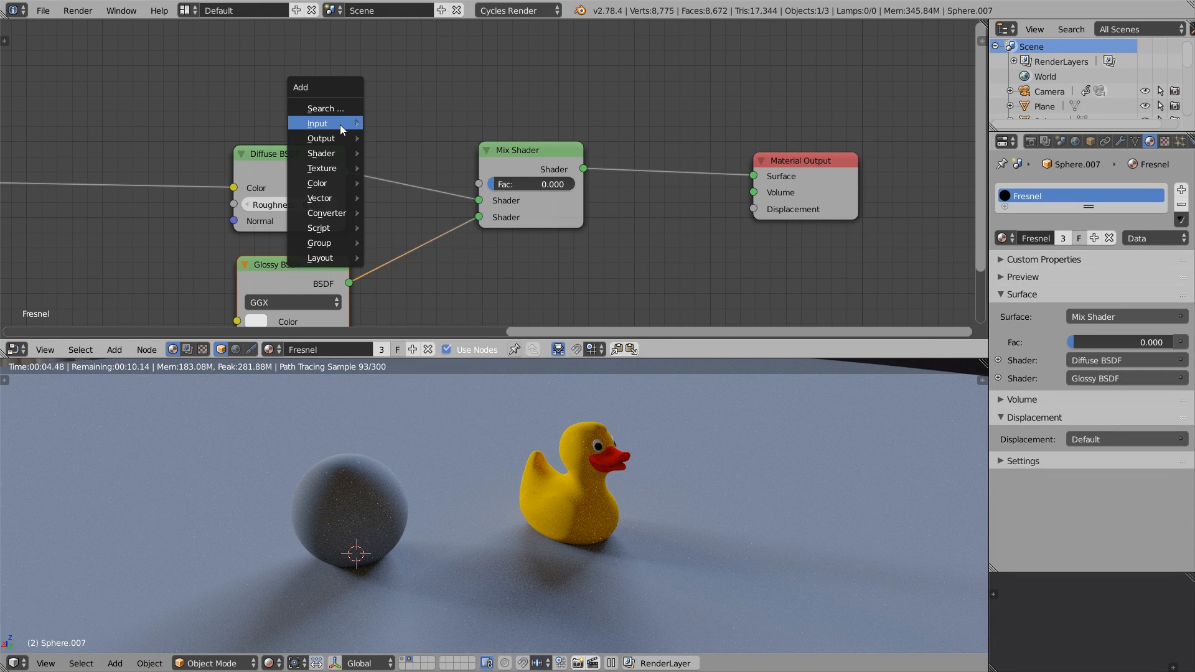
mouse_move(339, 122)
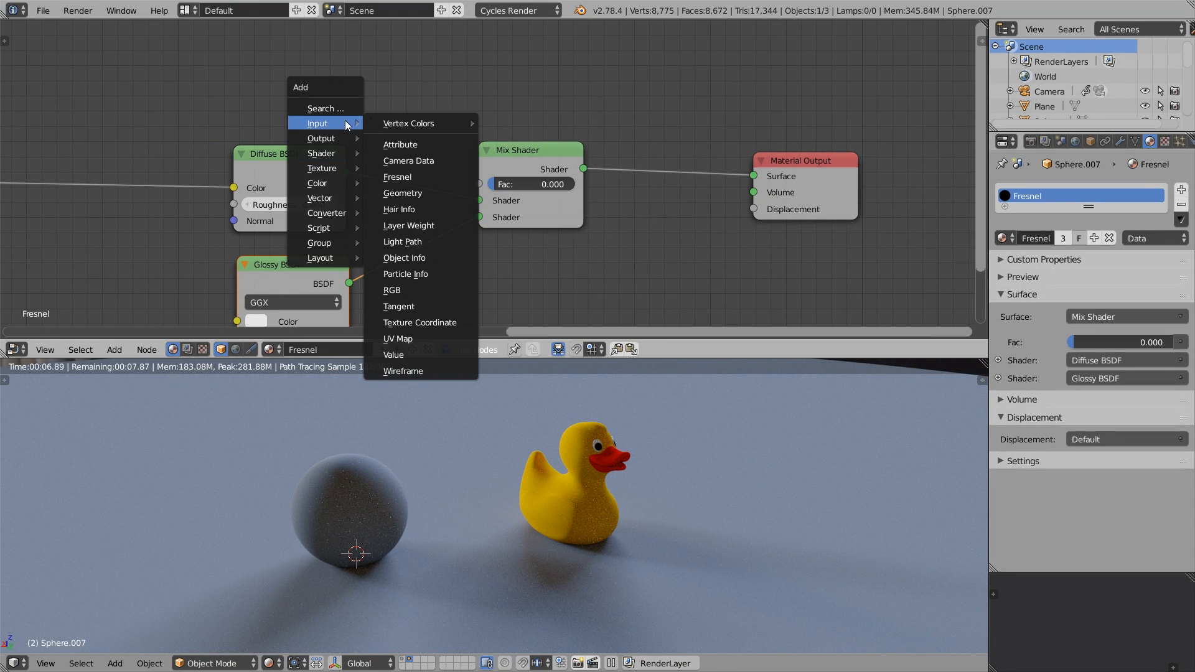
left_click(438, 177)
left_click(241, 55)
left_click_drag(346, 83, 473, 187)
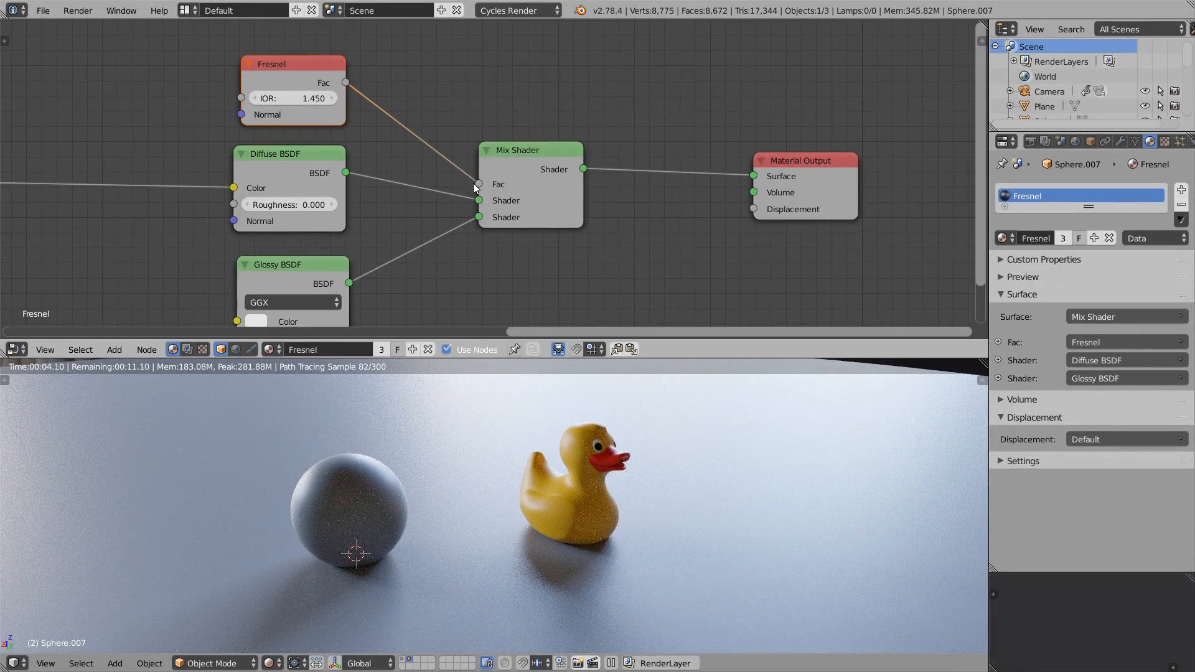
Step: Try lowering the Fresnel node's IOR to 1.050 and return it to 1.450
left_click(255, 98)
left_click(255, 99)
left_click(255, 99)
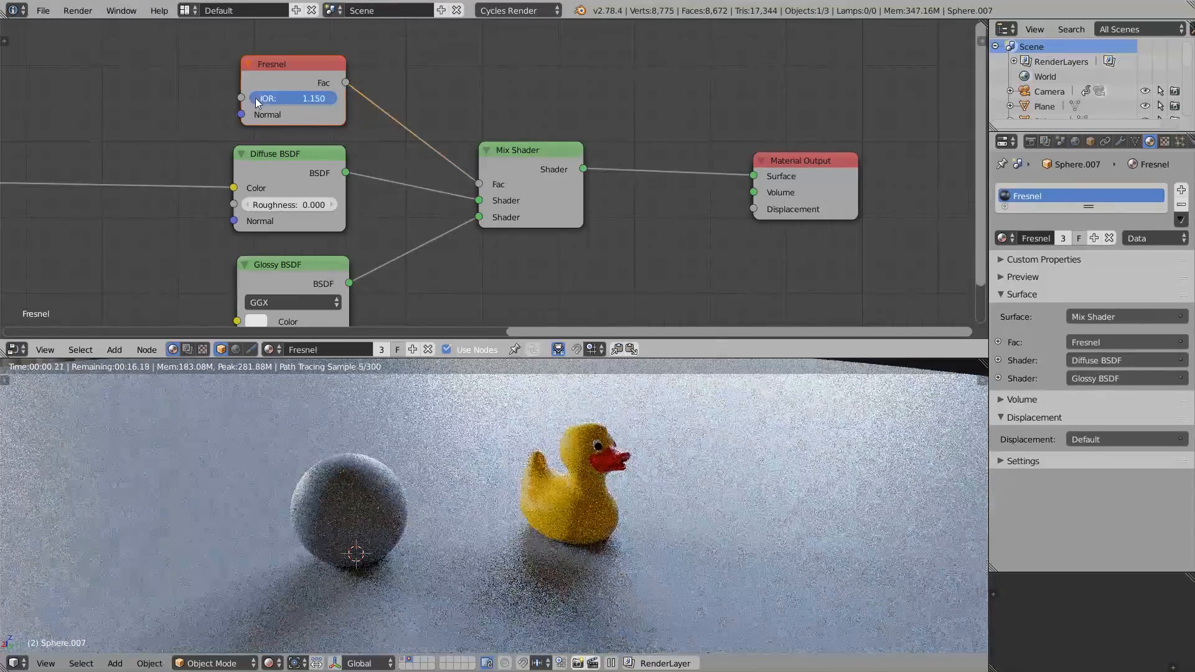
left_click(256, 98)
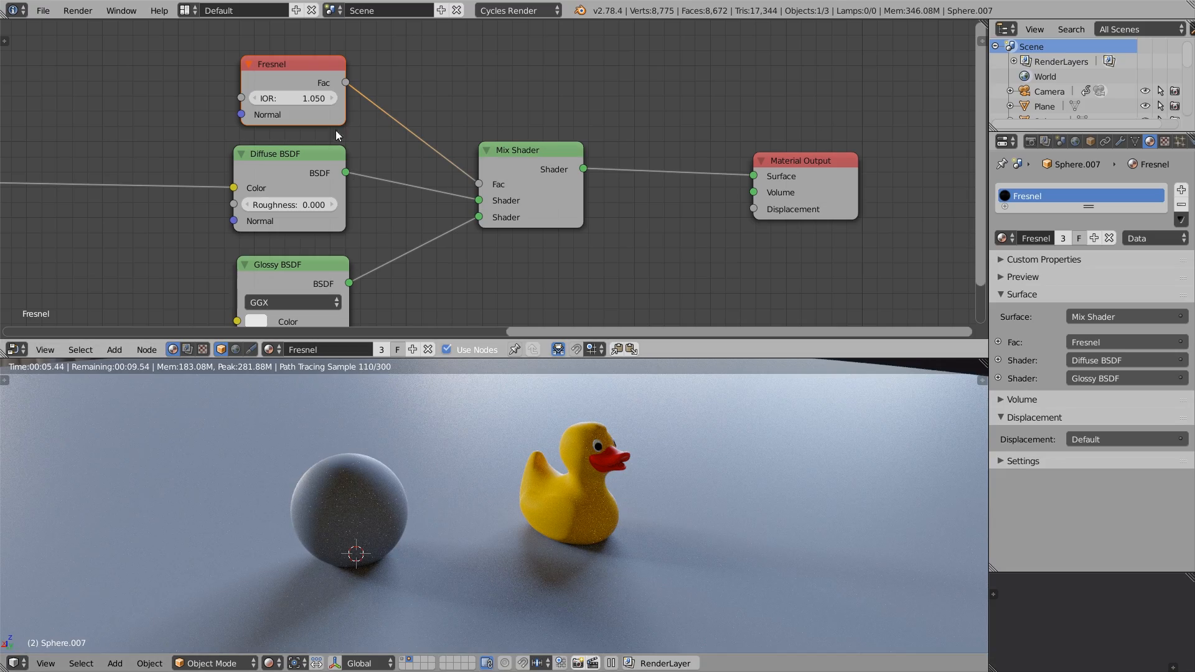
left_click(333, 99)
left_click(333, 98)
left_click(333, 98)
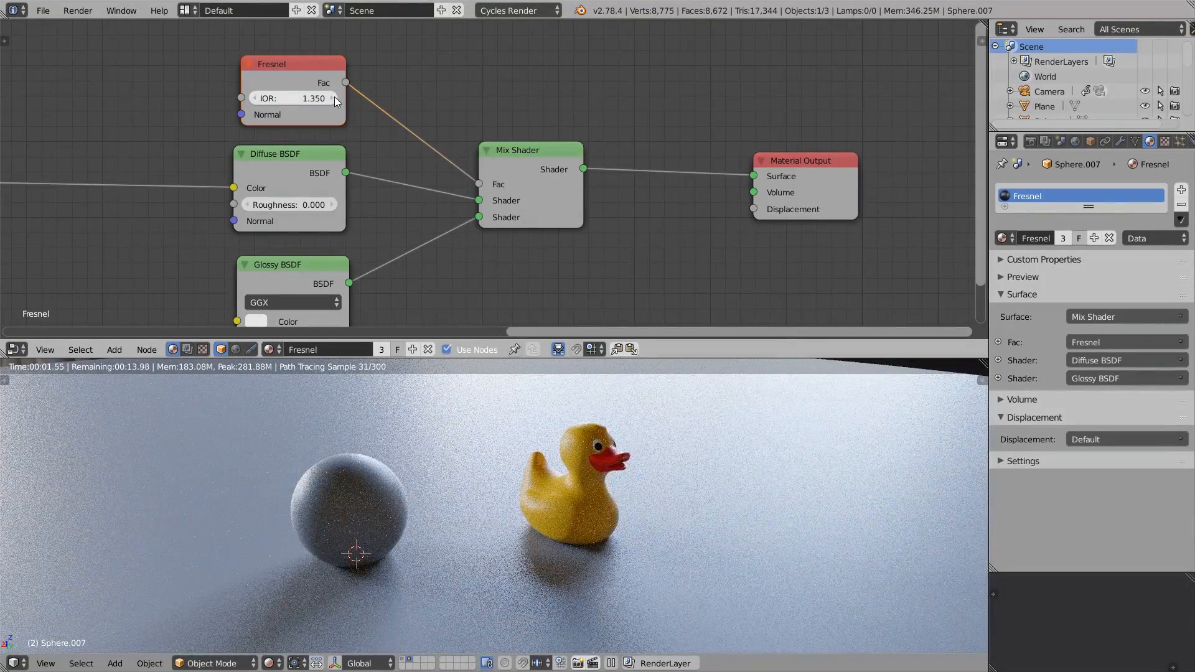
left_click(334, 98)
Step: Set the Glossy BSDF's roughness to 0.000 and check the reflections on the sphere and duck from low and high angles
middle_click_drag(559, 503, 512, 424)
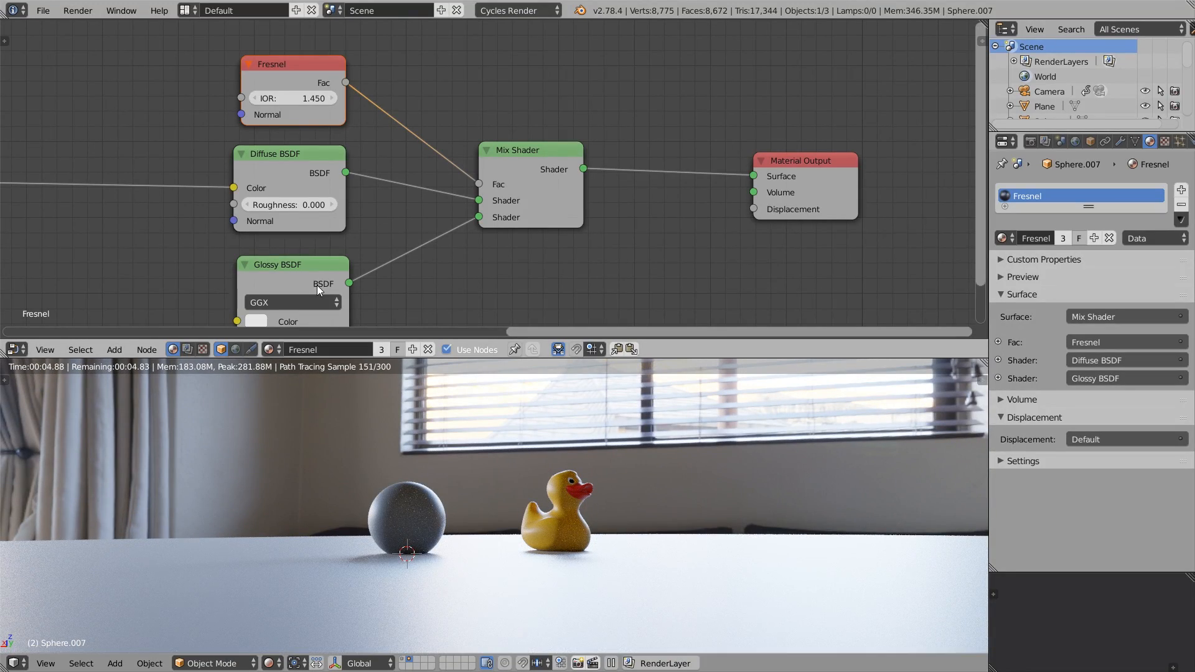
middle_click_drag(317, 285, 319, 244)
left_click_drag(292, 305, 270, 305)
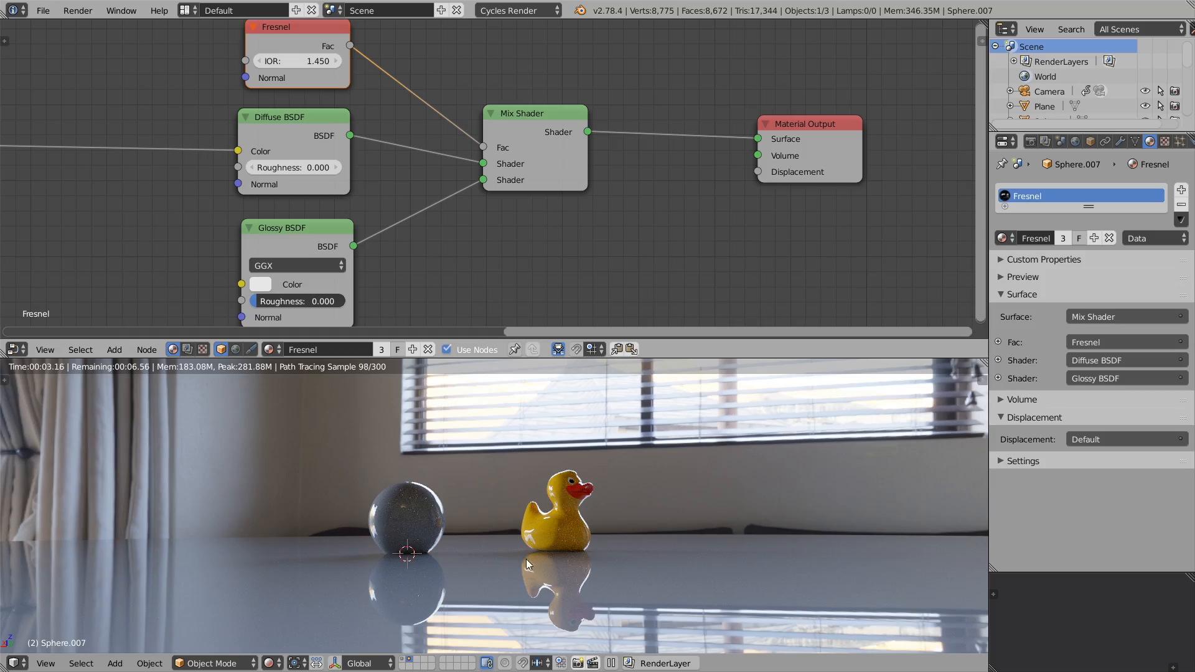
middle_click_drag(521, 566, 525, 492)
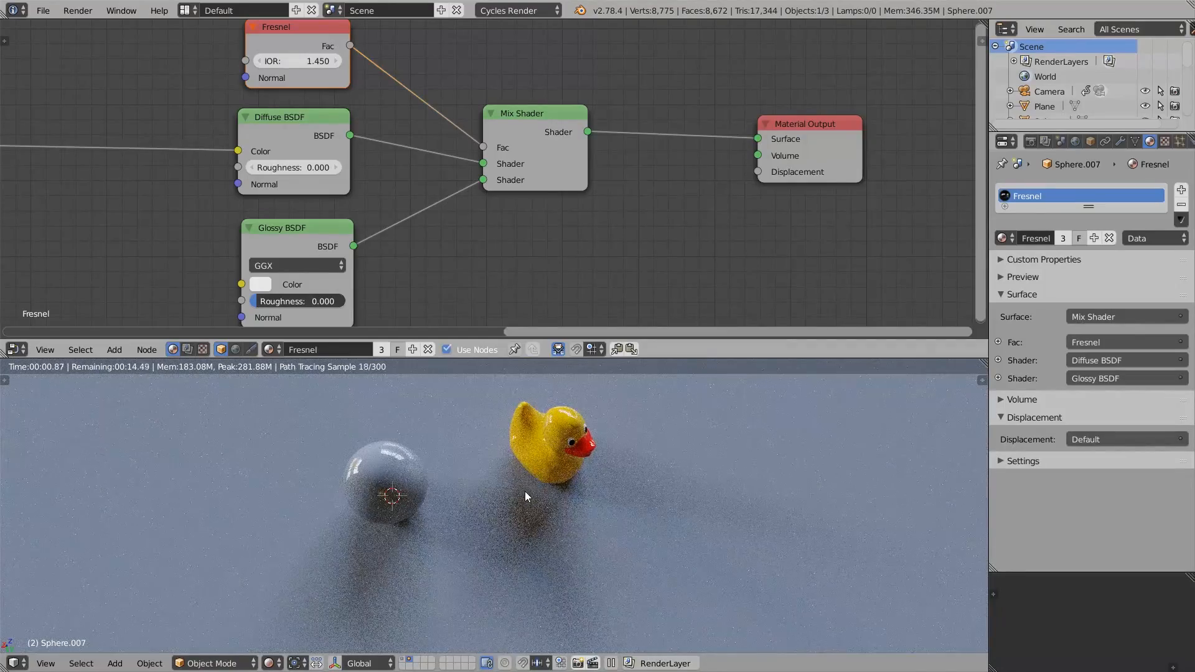
middle_click_drag(536, 467, 540, 360)
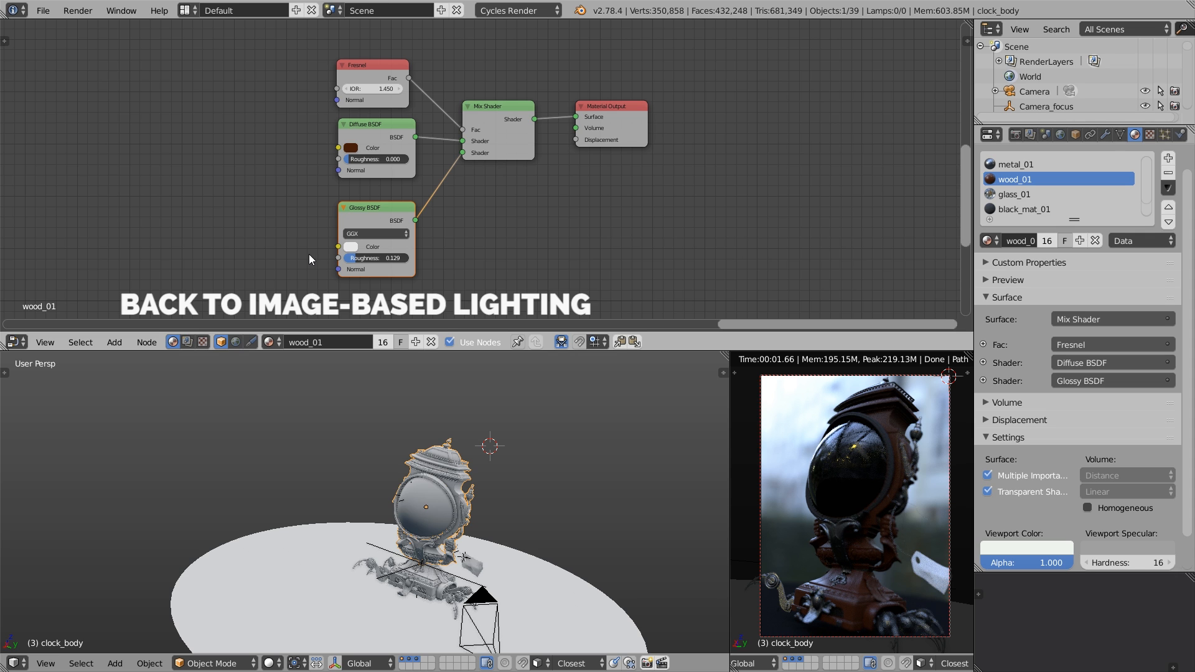
Step: Switch the node editor from the clock's wood material to the world nodes and set the HDRI mapping's Z rotation to 0°
left_click(238, 342)
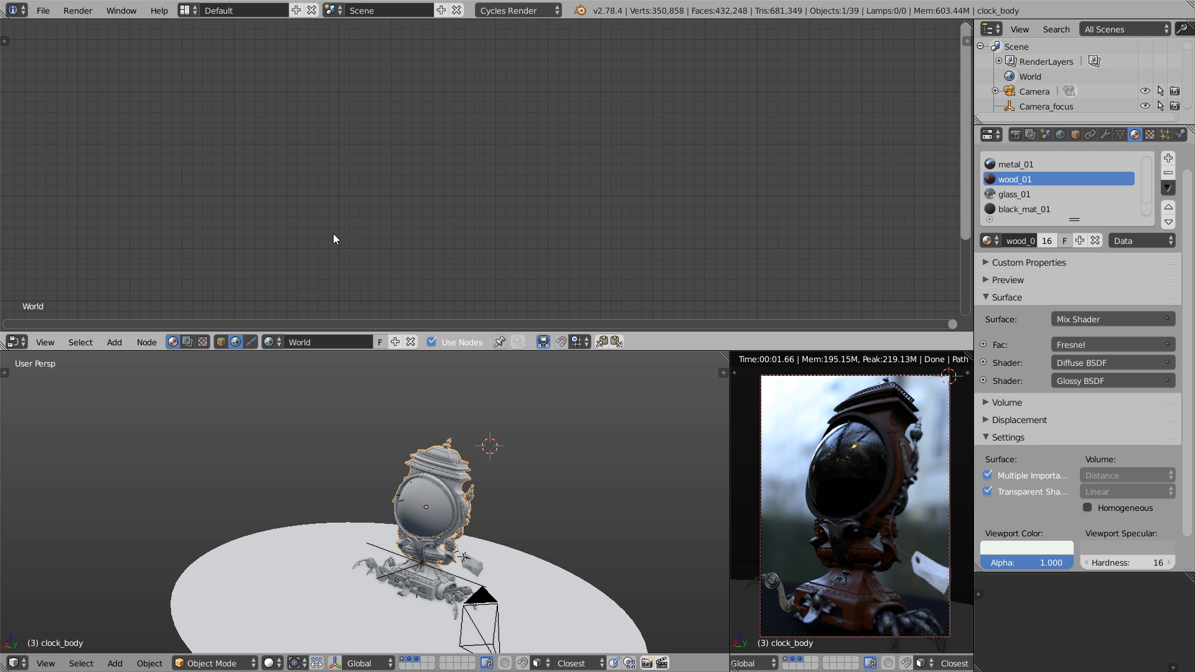
key("Home")
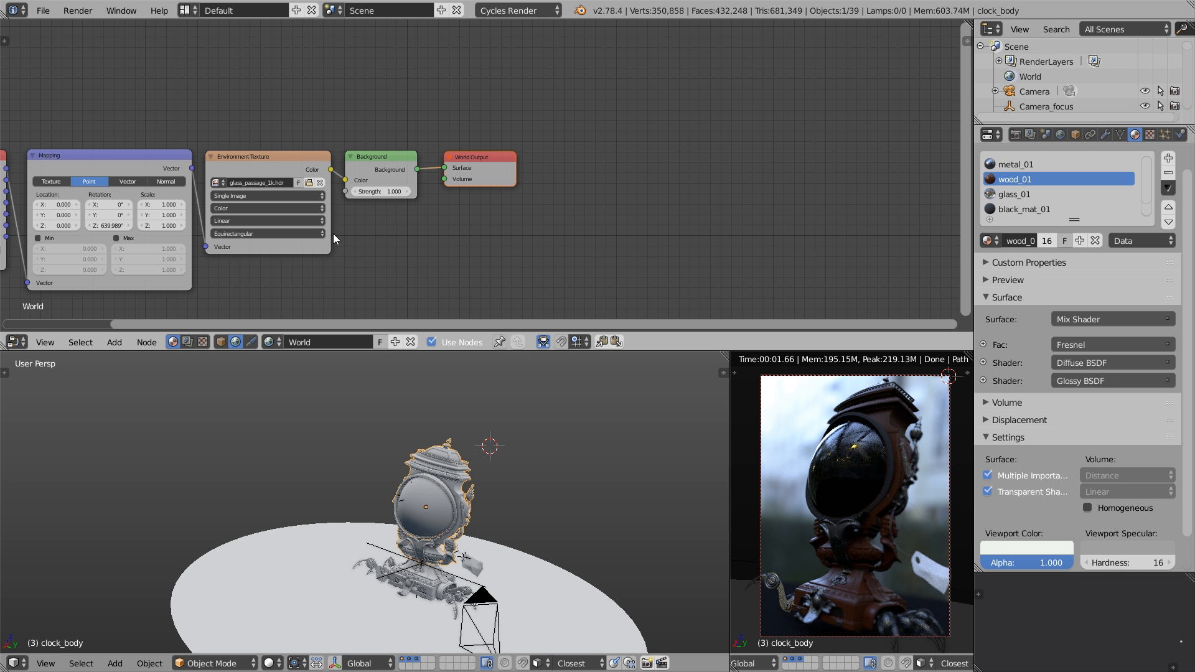
middle_click_drag(334, 233, 572, 179)
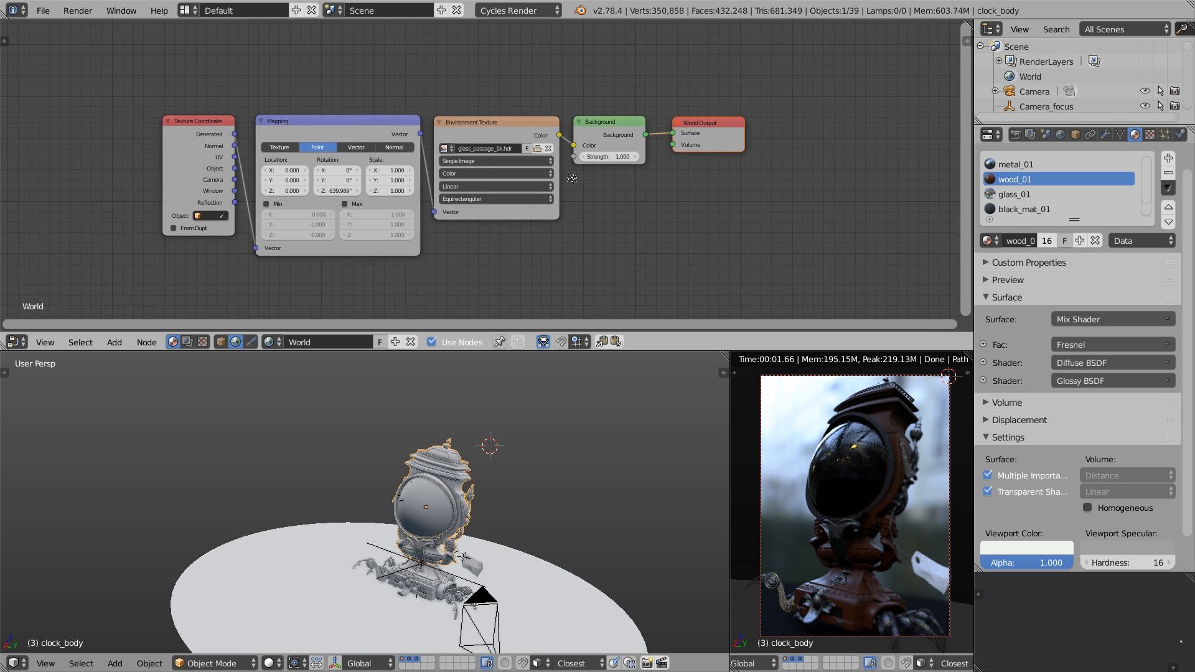
scroll(612, 177, "up", 1)
left_click(348, 187)
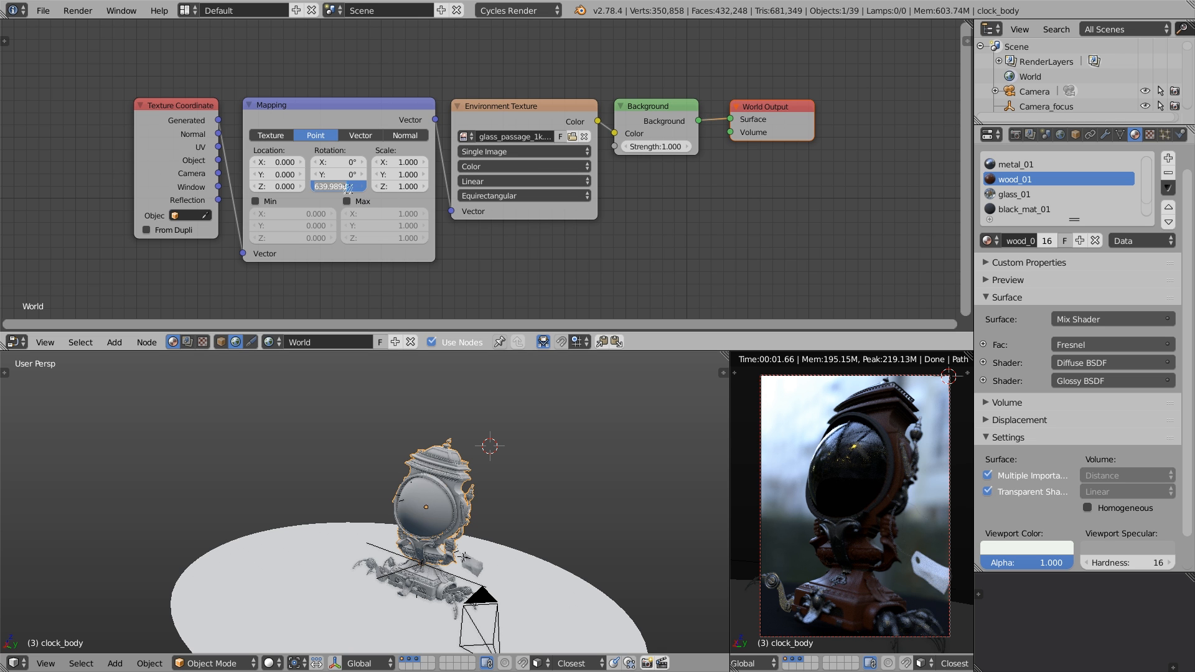
type("0")
key("Return")
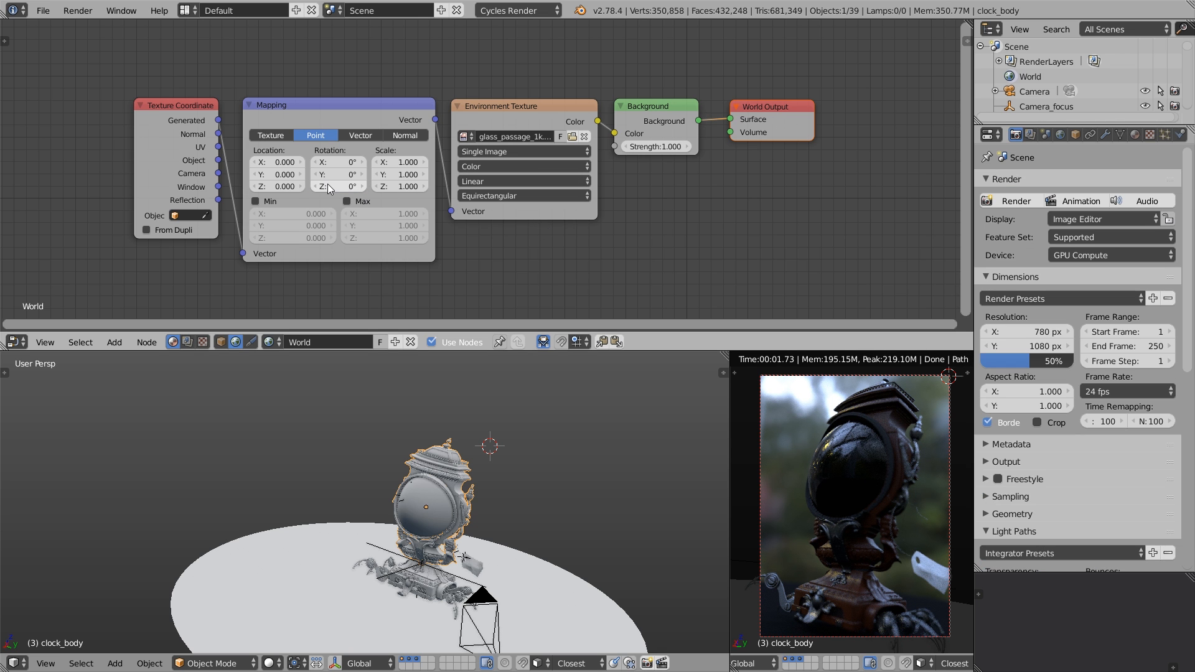
Step: Set the world background strength to 3.000 and the HDRI mapping's Z rotation to 252.236°
left_click_drag(330, 189, 351, 186)
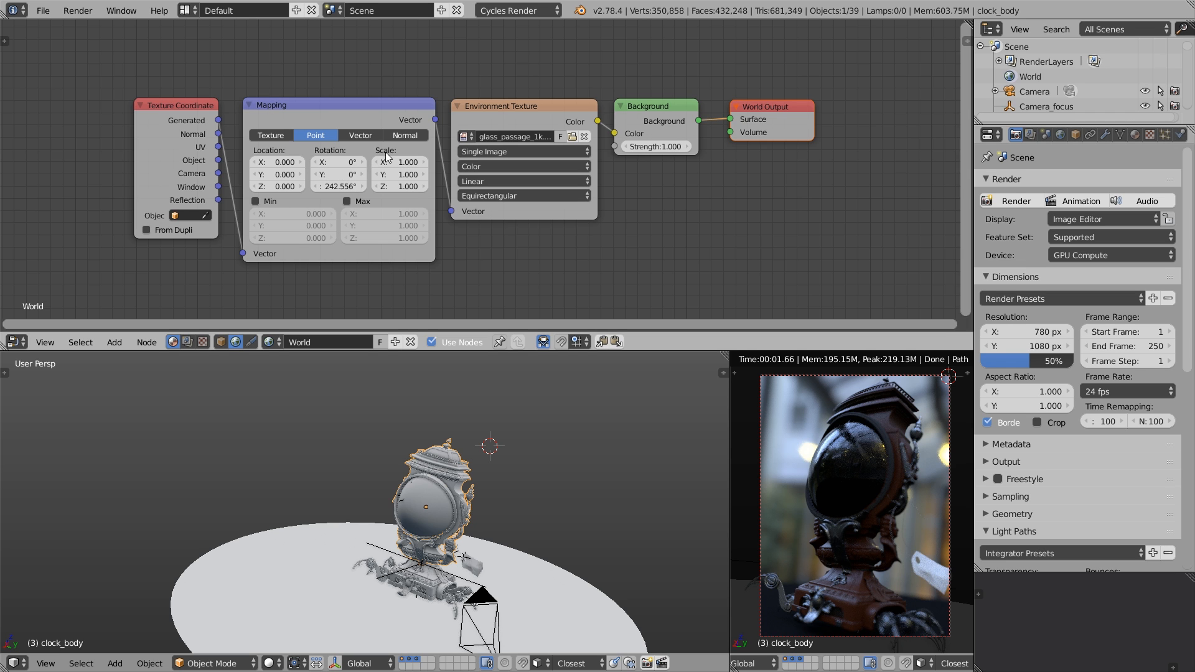
left_click(644, 149)
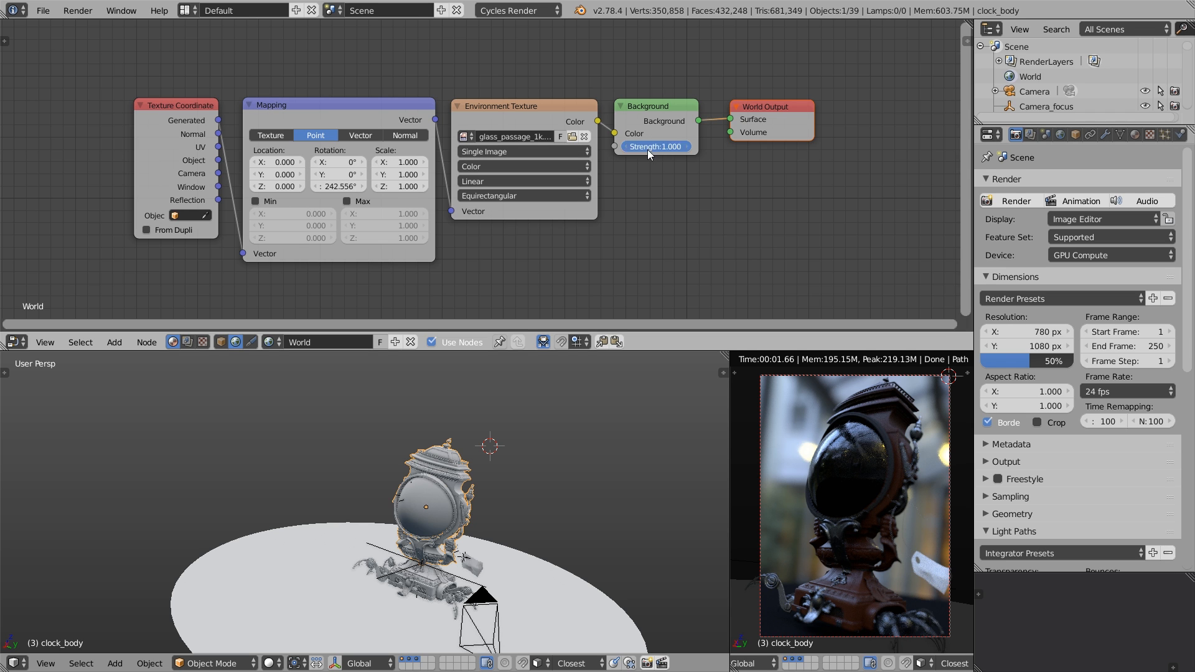
type("3")
key("Return")
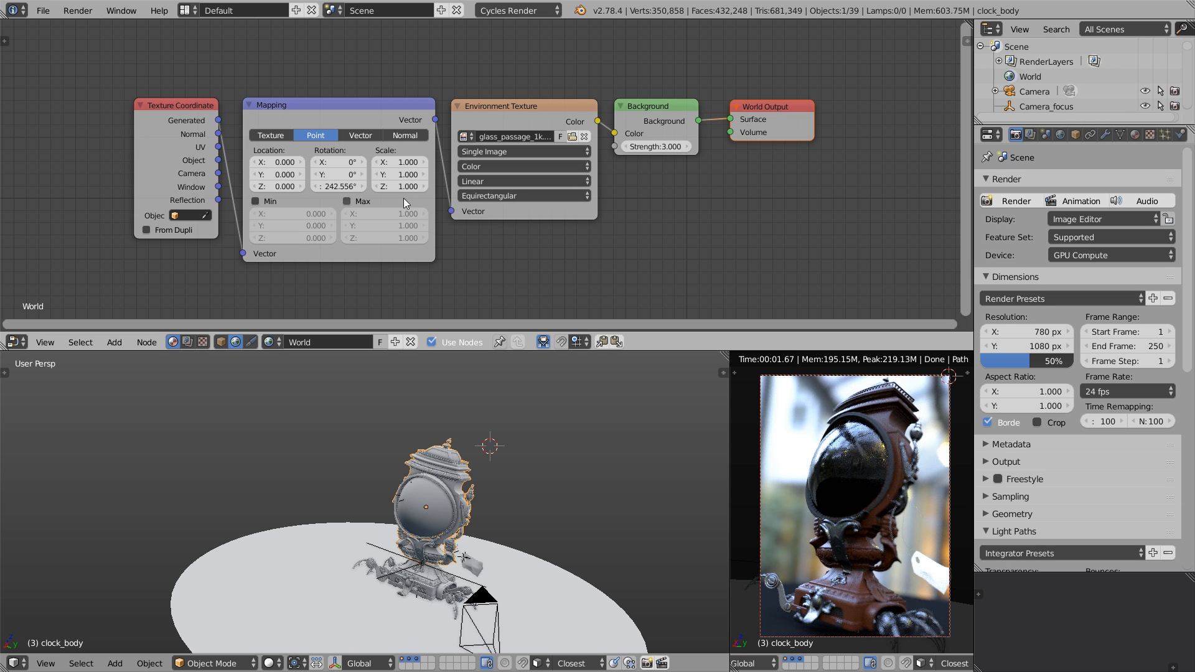
left_click_drag(345, 189, 341, 190)
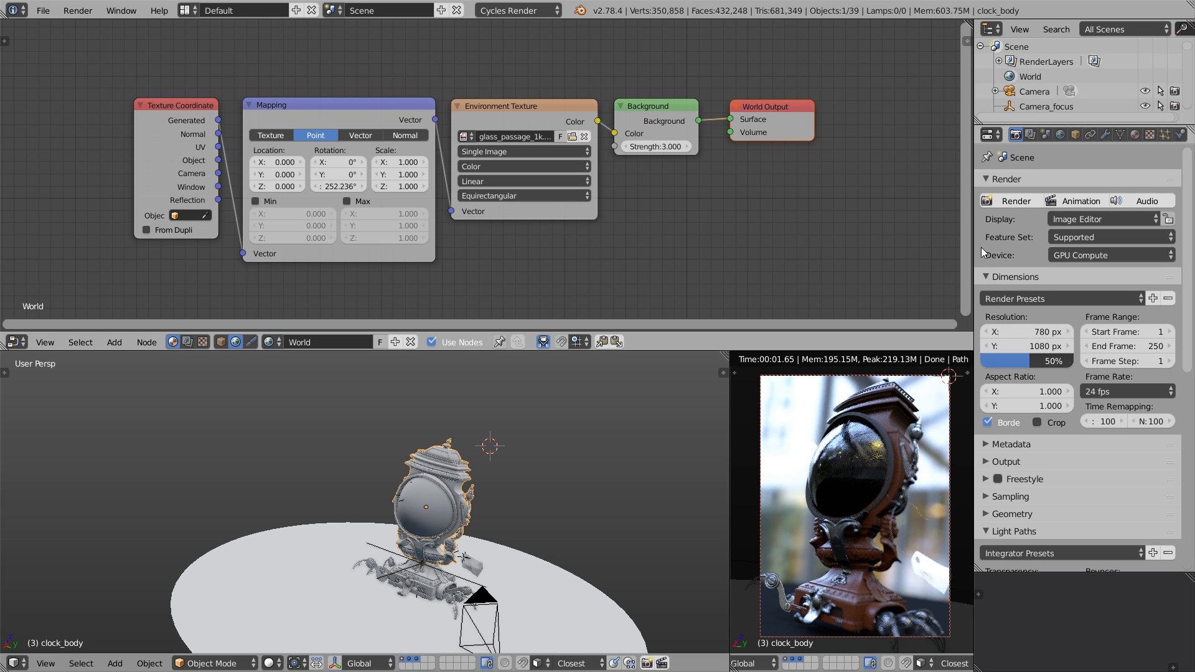
Step: Set the scene's color management view to Filmic Log Encoding Base with the Base Contrast look, and return to the render settings
left_click(1045, 135)
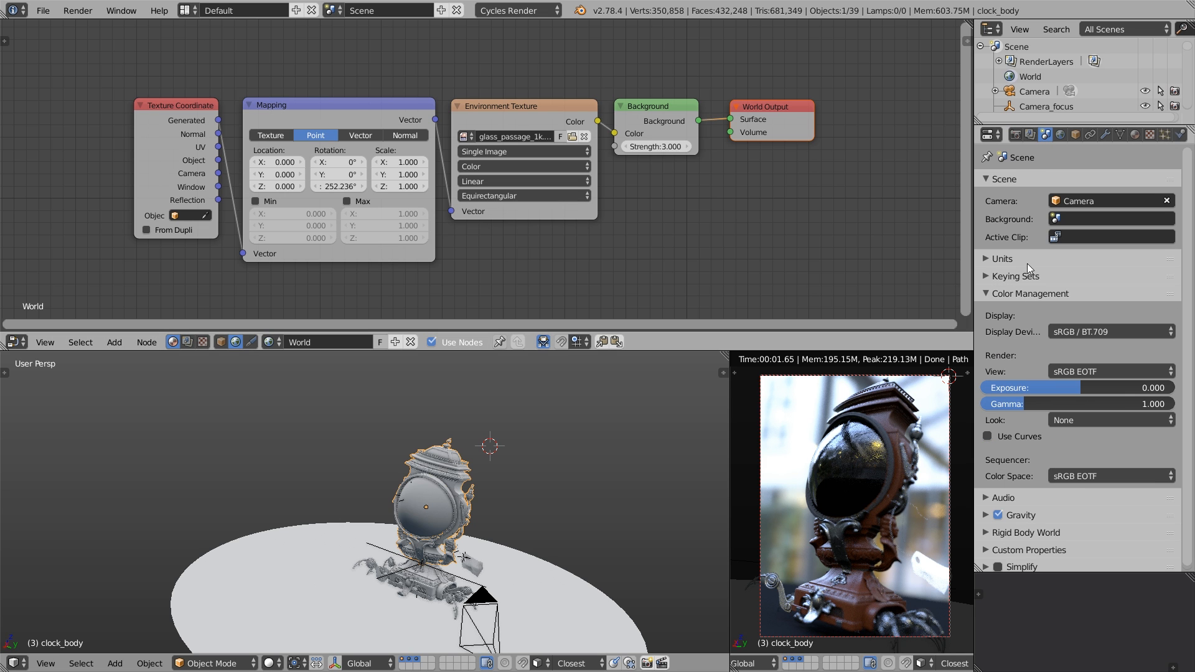
left_click(1103, 371)
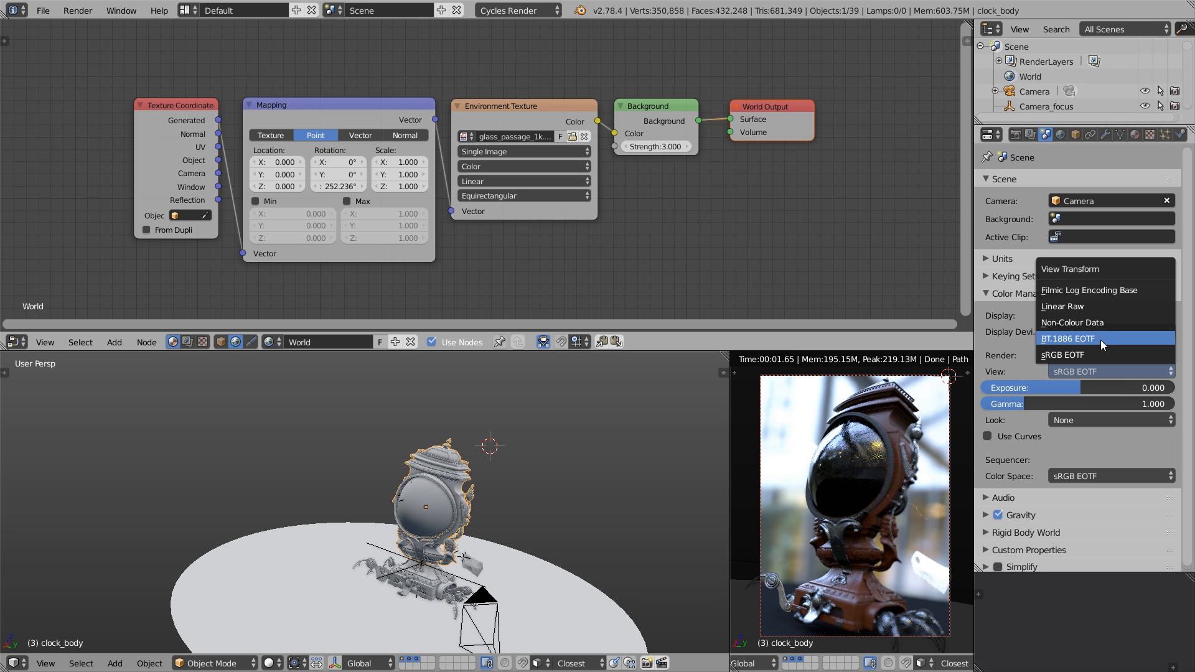
left_click(1098, 292)
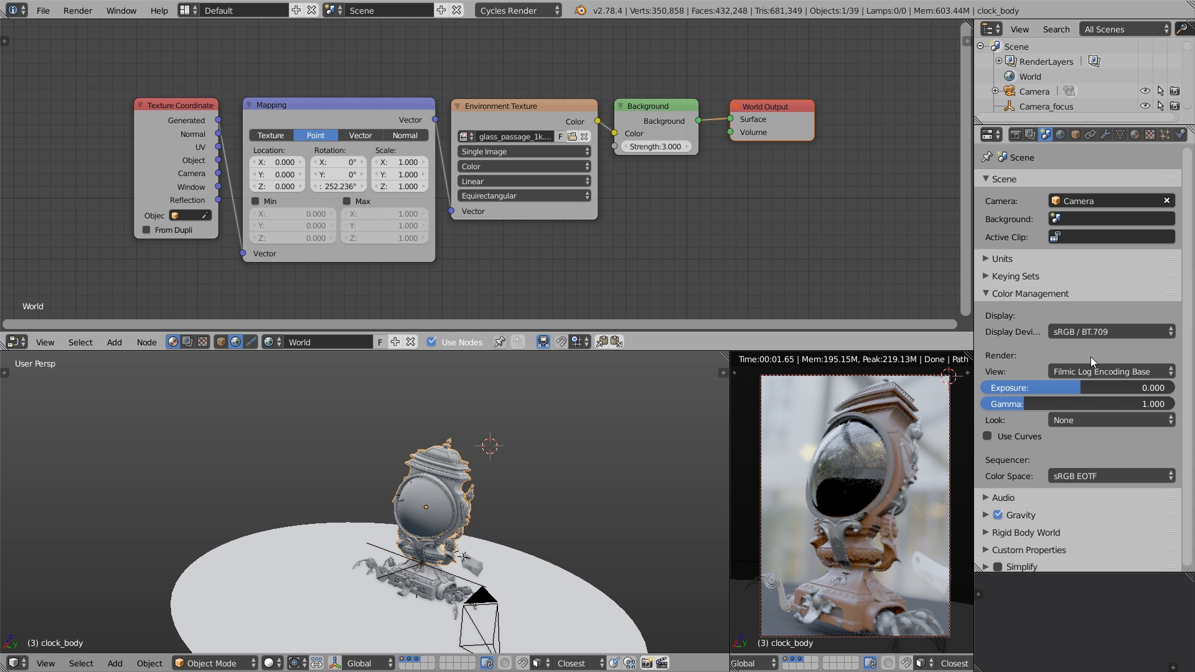
left_click(1082, 417)
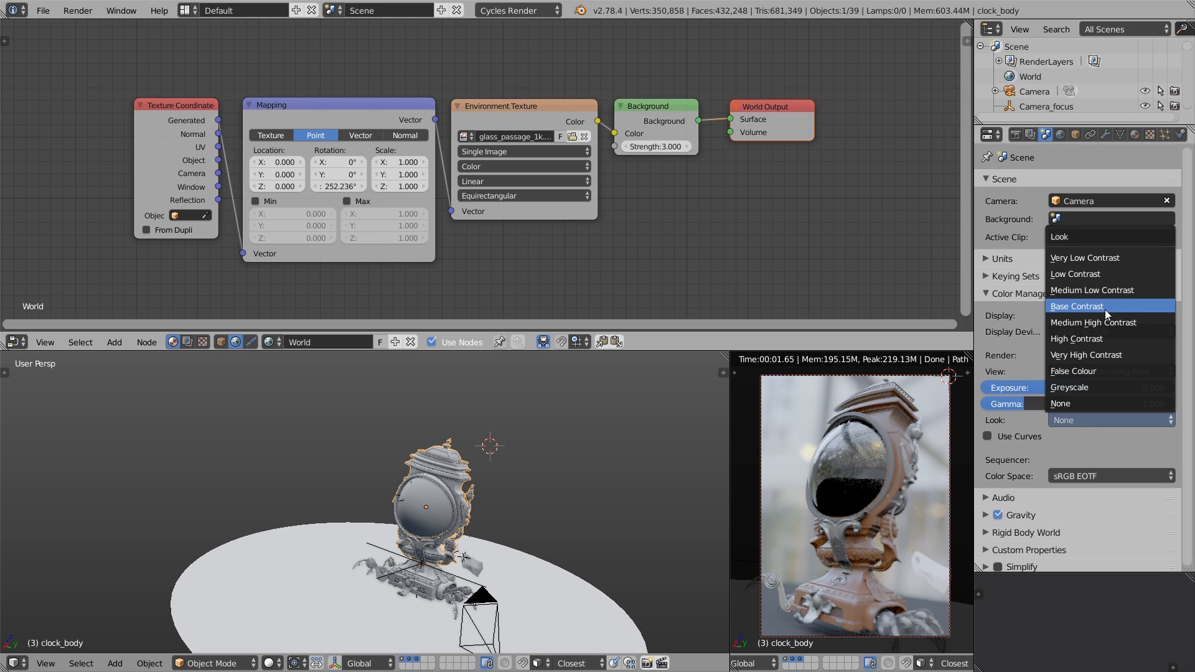
left_click(1129, 307)
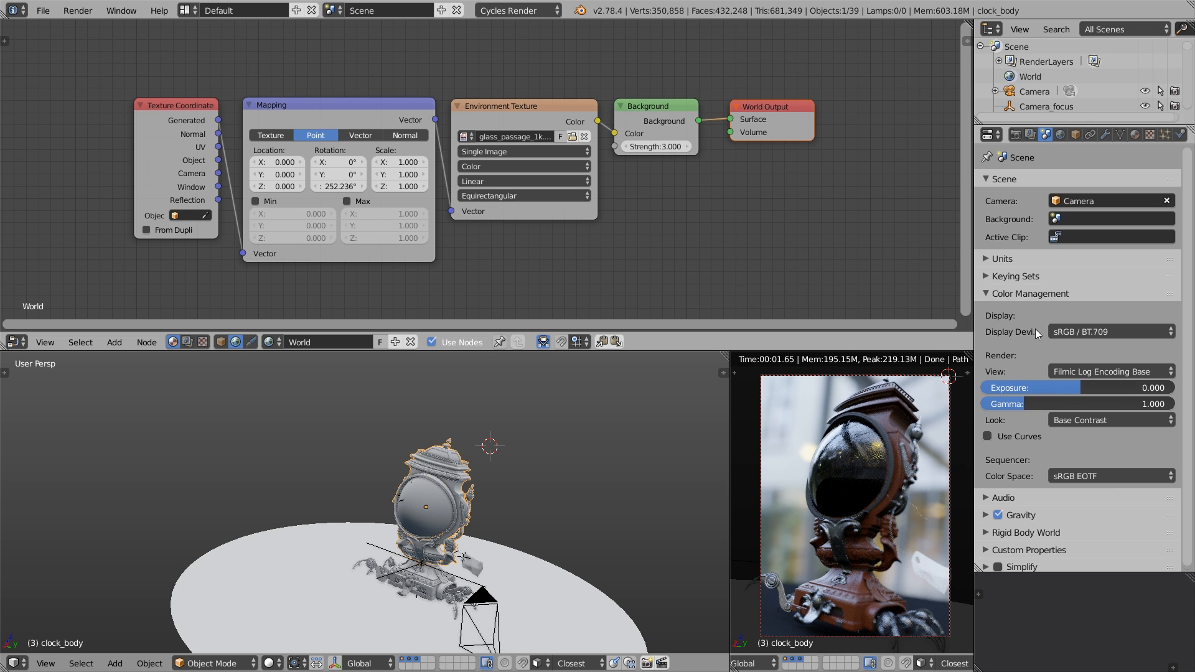
left_click(1015, 135)
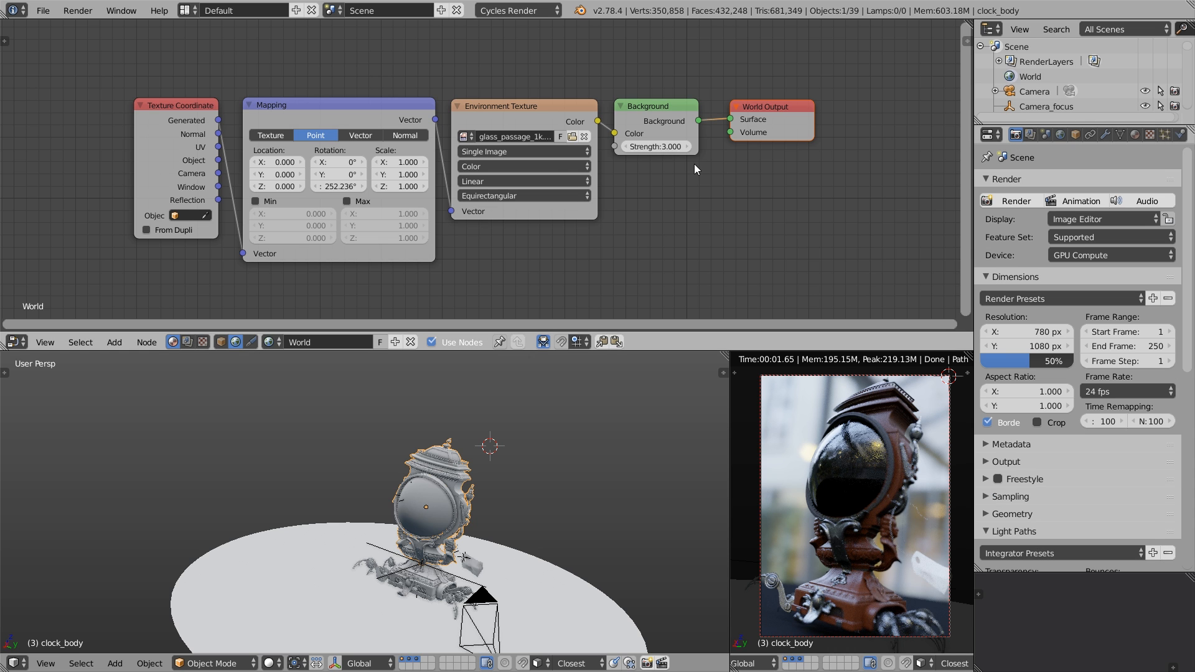
Step: Try world background strengths of 8 and 1 under the filmic view and return the strength to 3
left_click(643, 149)
type("8")
key("Return")
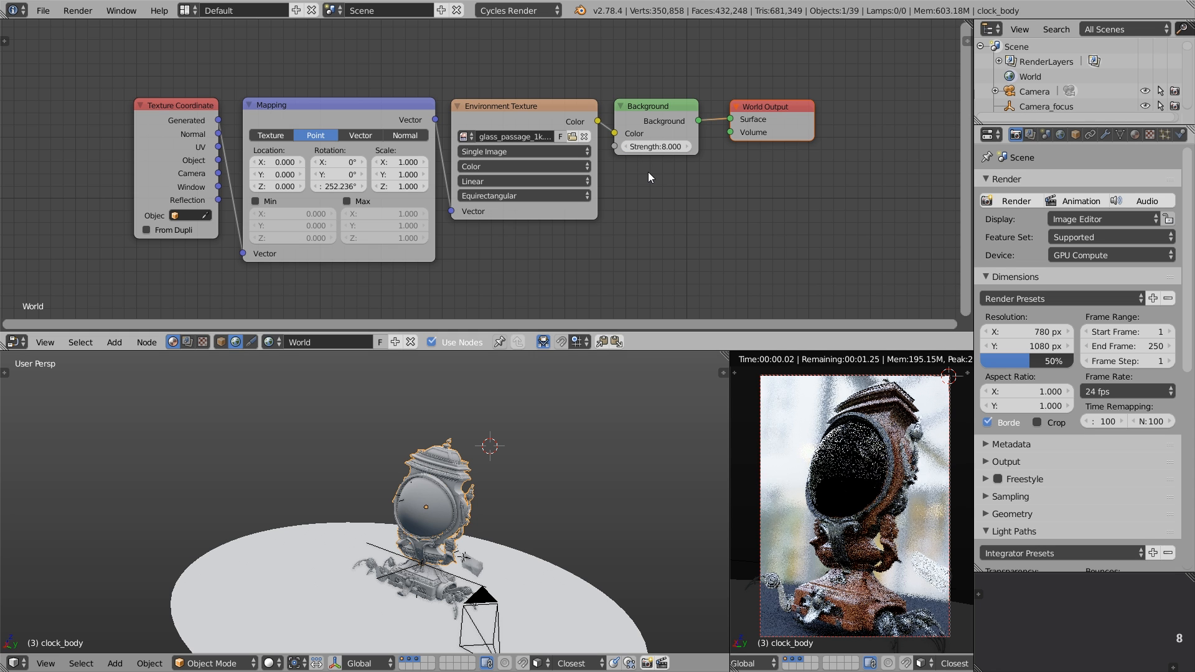
left_click(642, 149)
type("1")
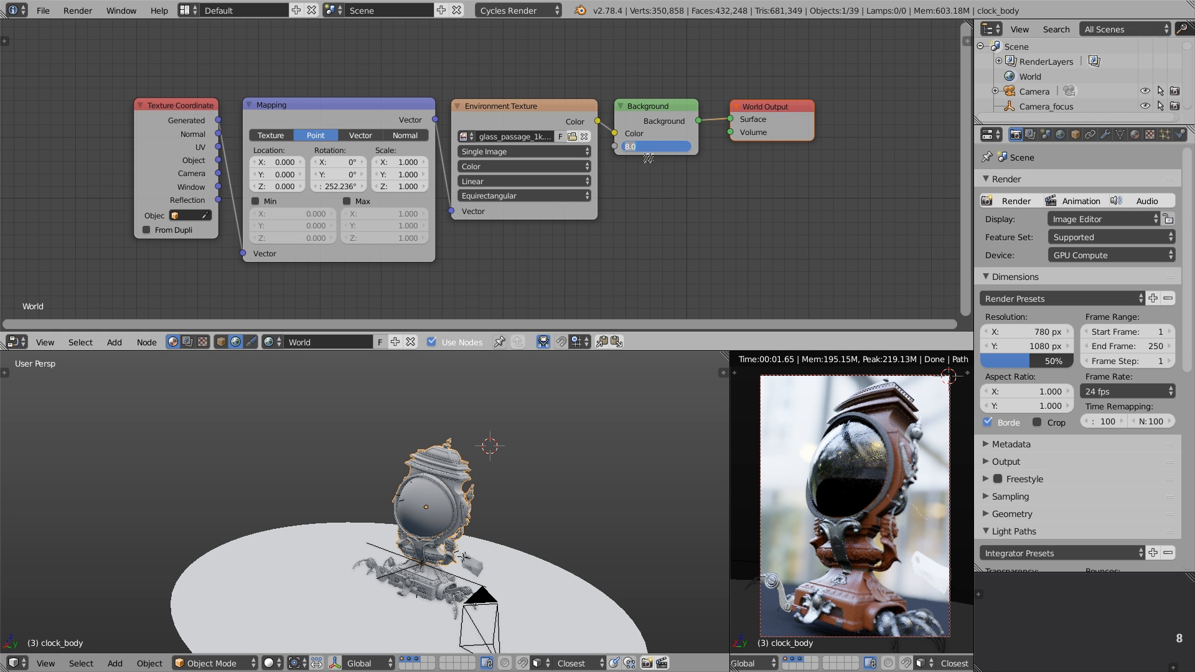
key("Return")
left_click(644, 148)
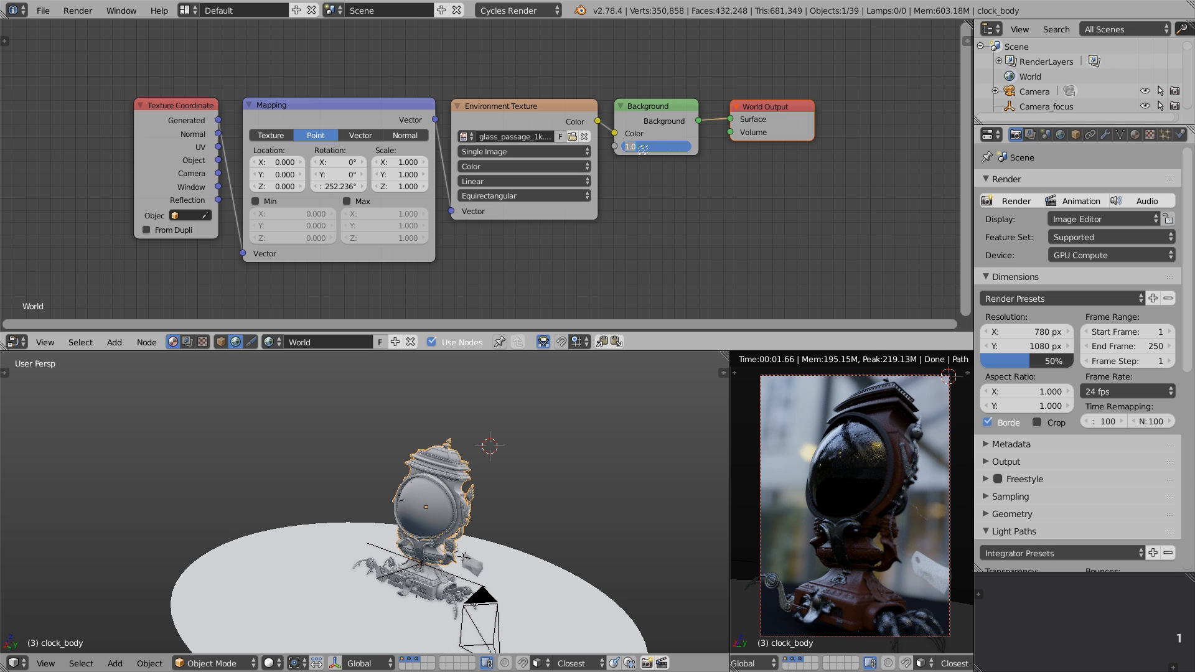
type("3")
key("Return")
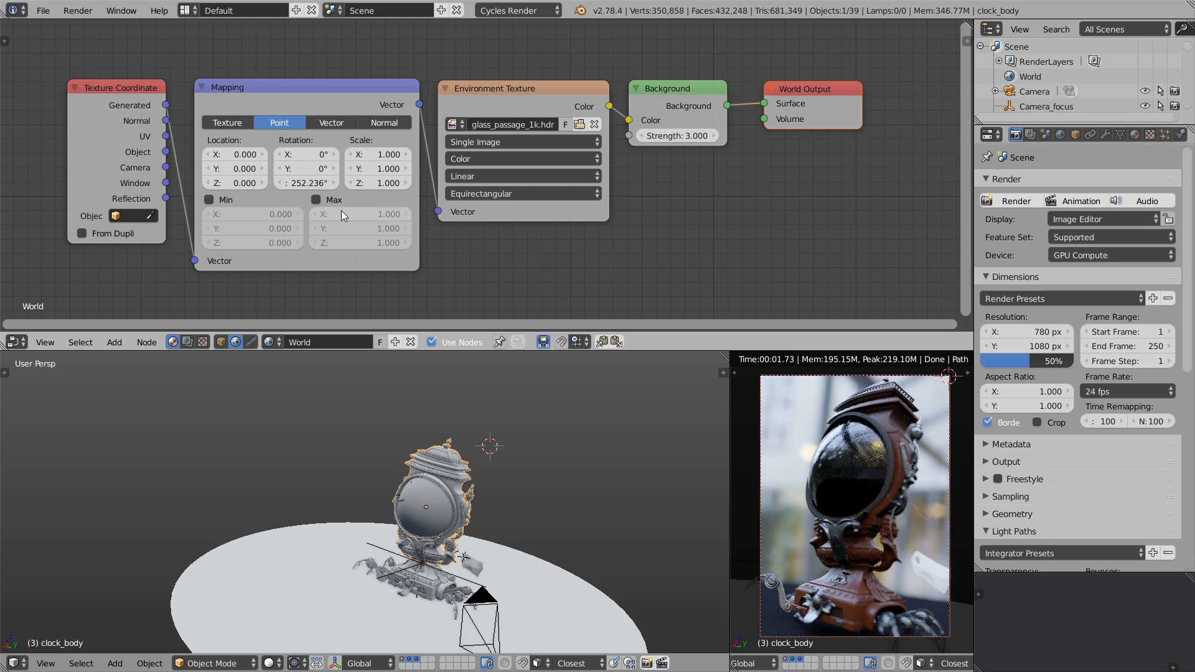
Step: Rotate the HDRI mapping on all axes to X 288.717°, Y 19.695° and Z 426.865°
scroll(275, 195, "up", 2)
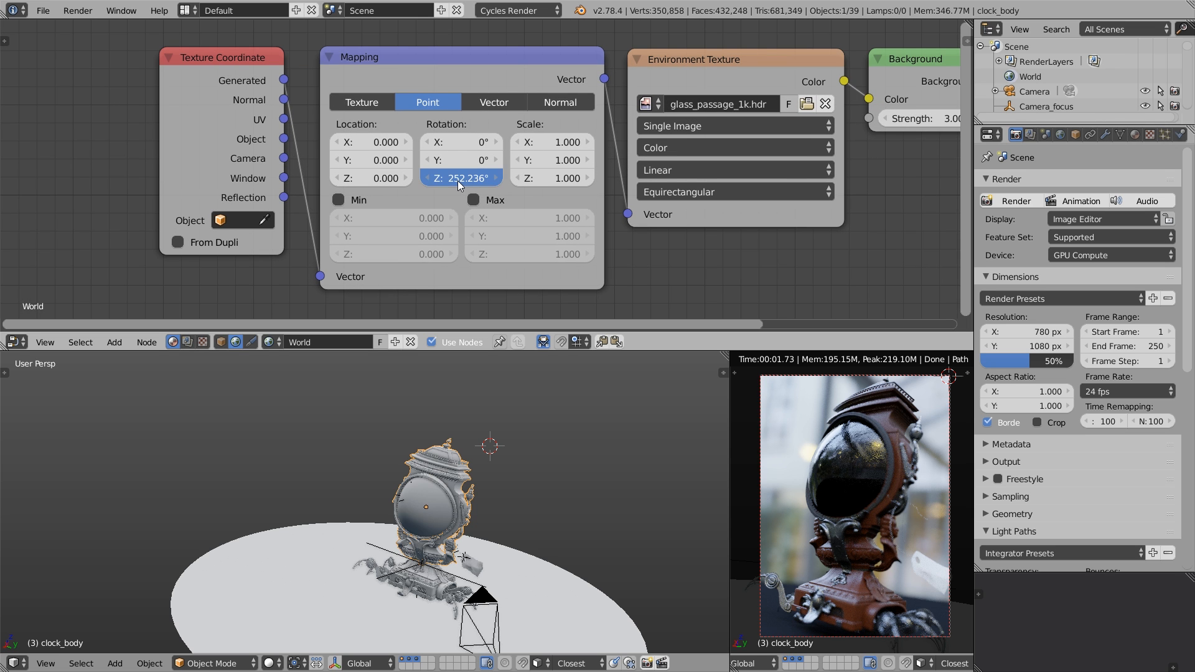
left_click_drag(480, 146, 457, 164)
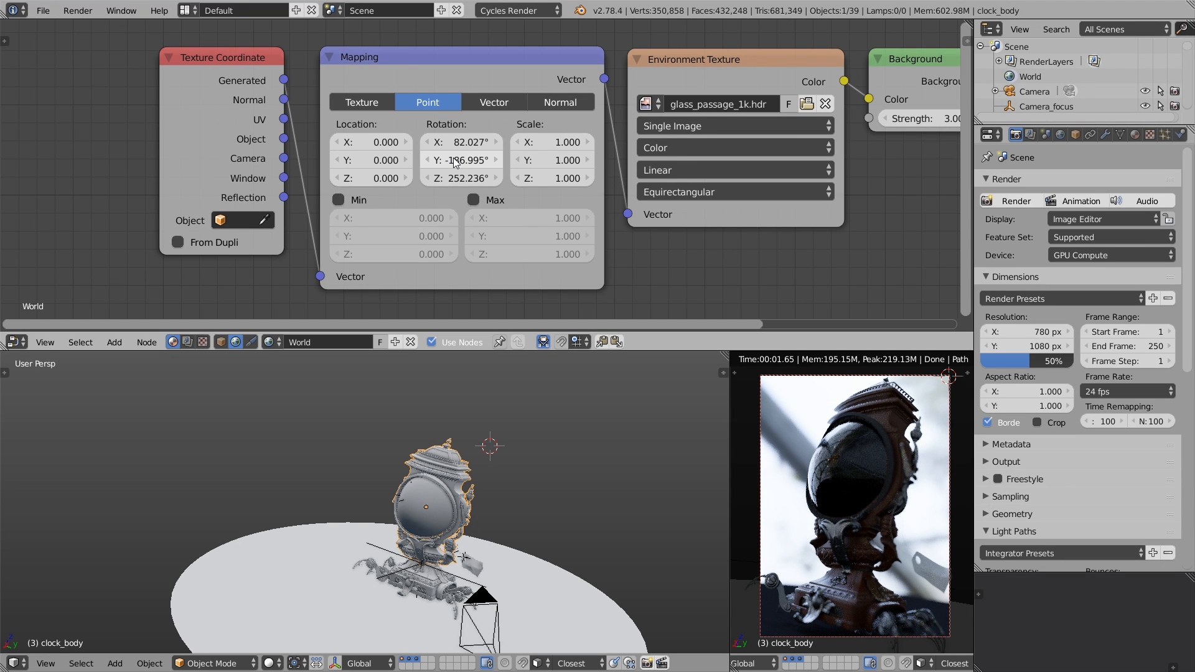
left_click_drag(466, 147, 490, 169)
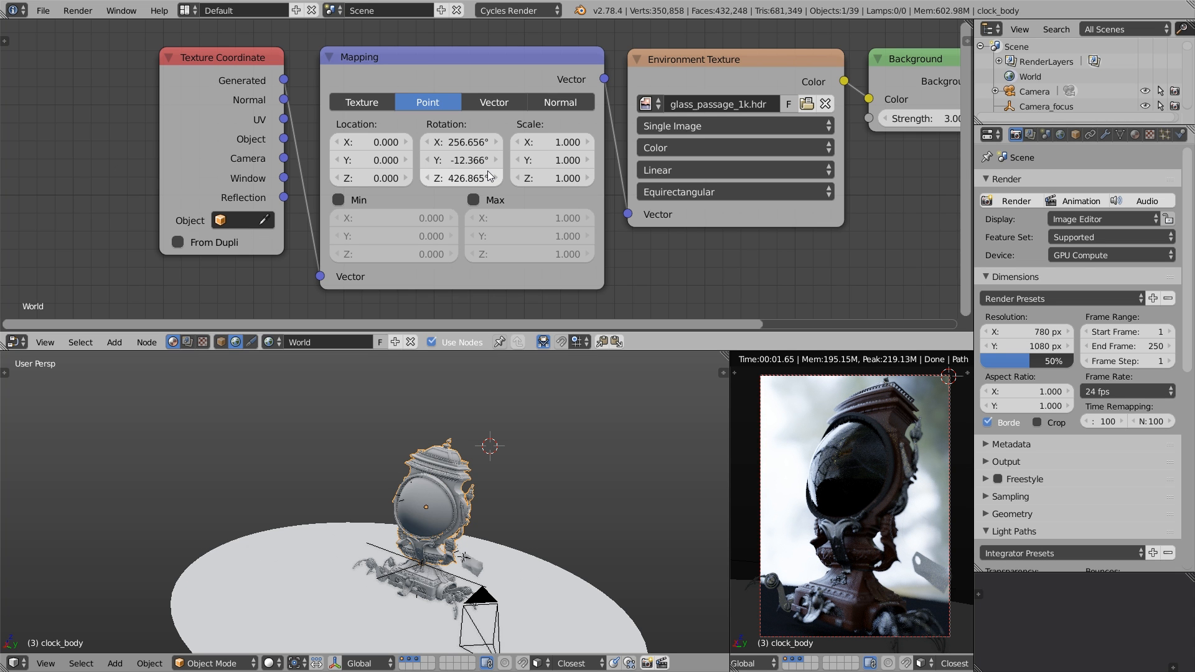
mouse_move(478, 147)
left_mouse_down()
mouse_move(465, 174)
mouse_move(469, 165)
left_mouse_up()
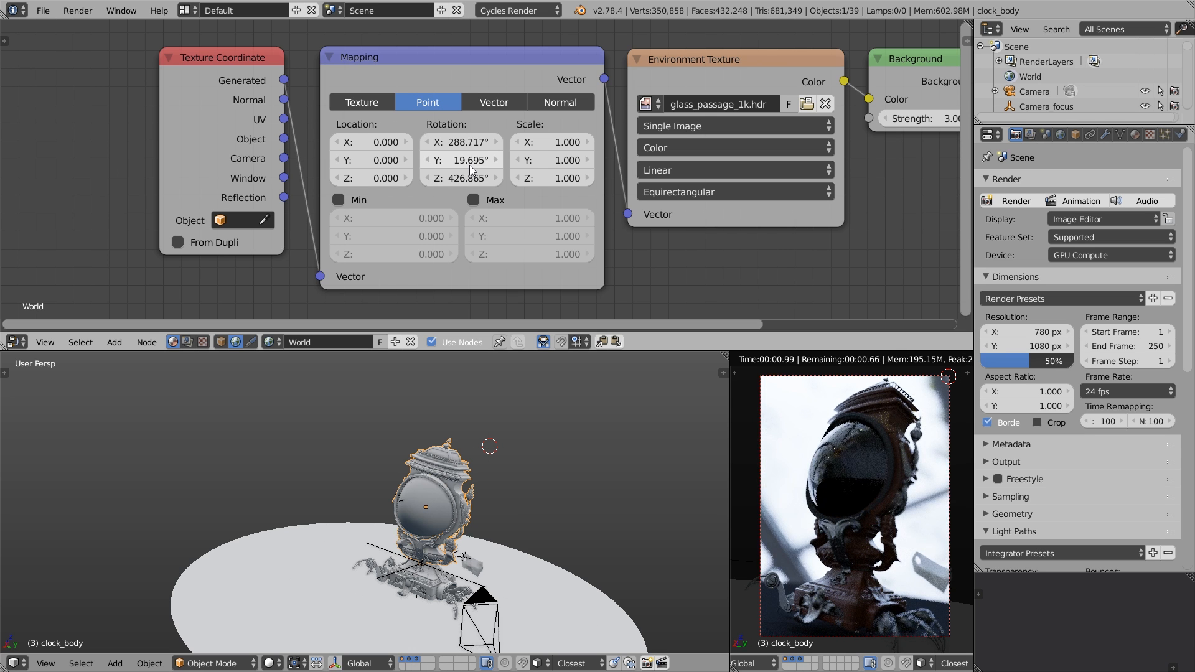
Step: Try shifting the HDRI mapping's location to X -0.192, Y 1.257, Z 14.728 and its X rotation to 946.052°
left_click_drag(473, 268, 471, 261)
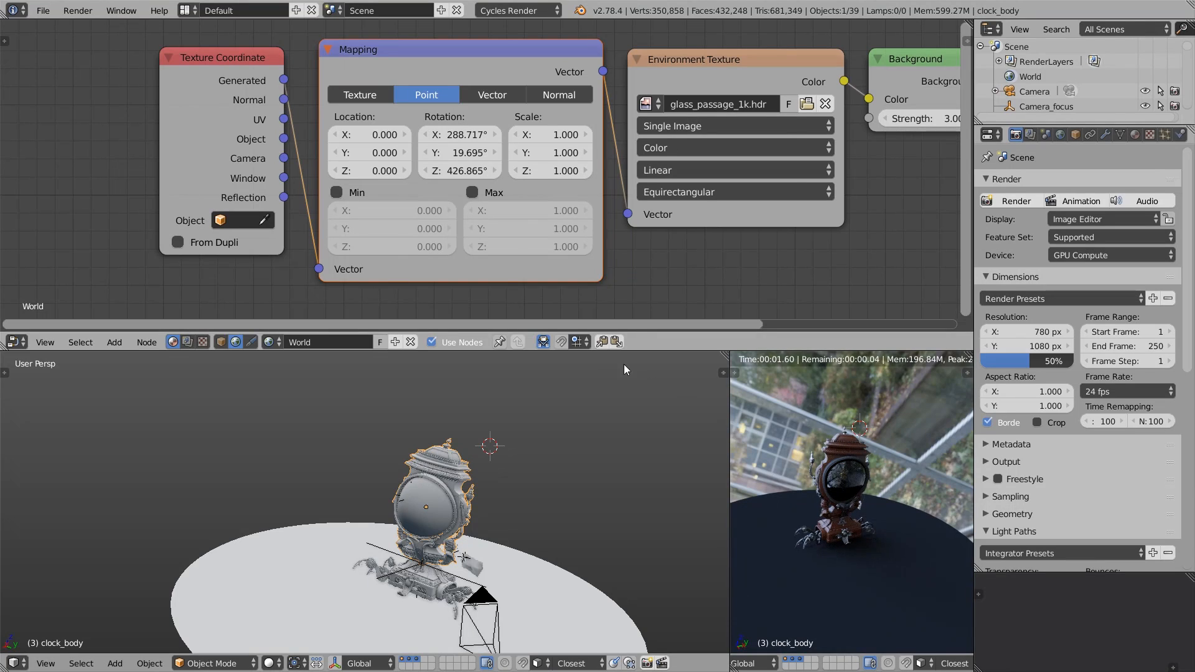
left_click_drag(370, 133, 391, 133)
key("shift+f")
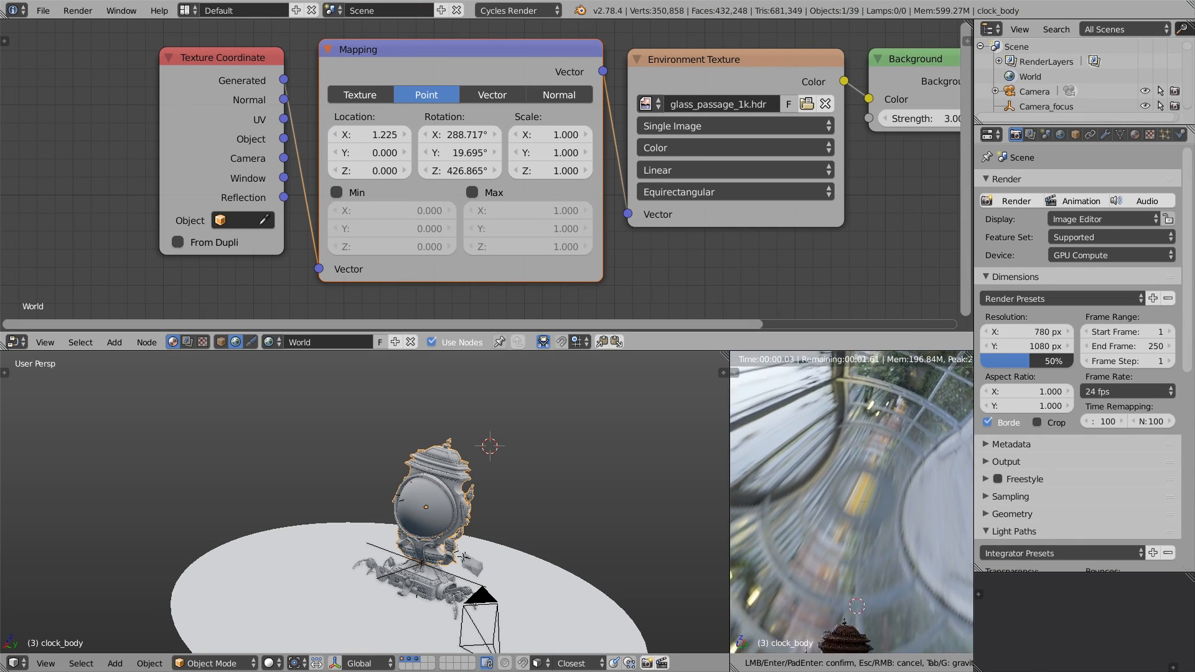
key("Escape")
left_click_drag(391, 136, 416, 155)
key("KP_0")
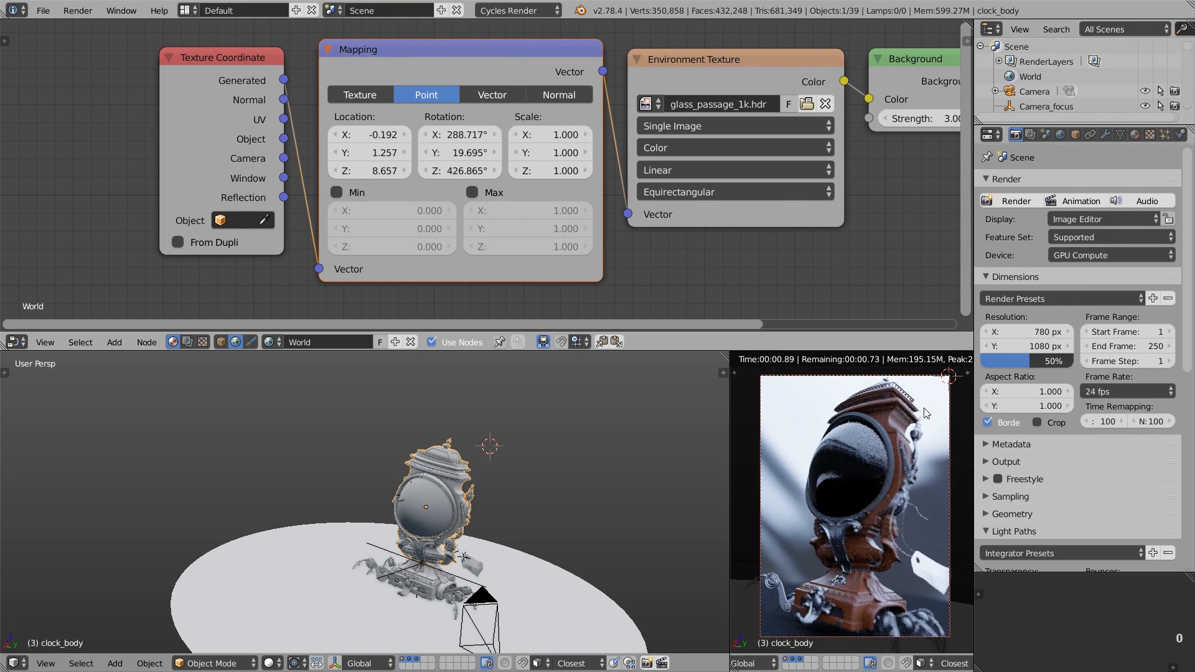
left_click_drag(381, 171, 480, 123)
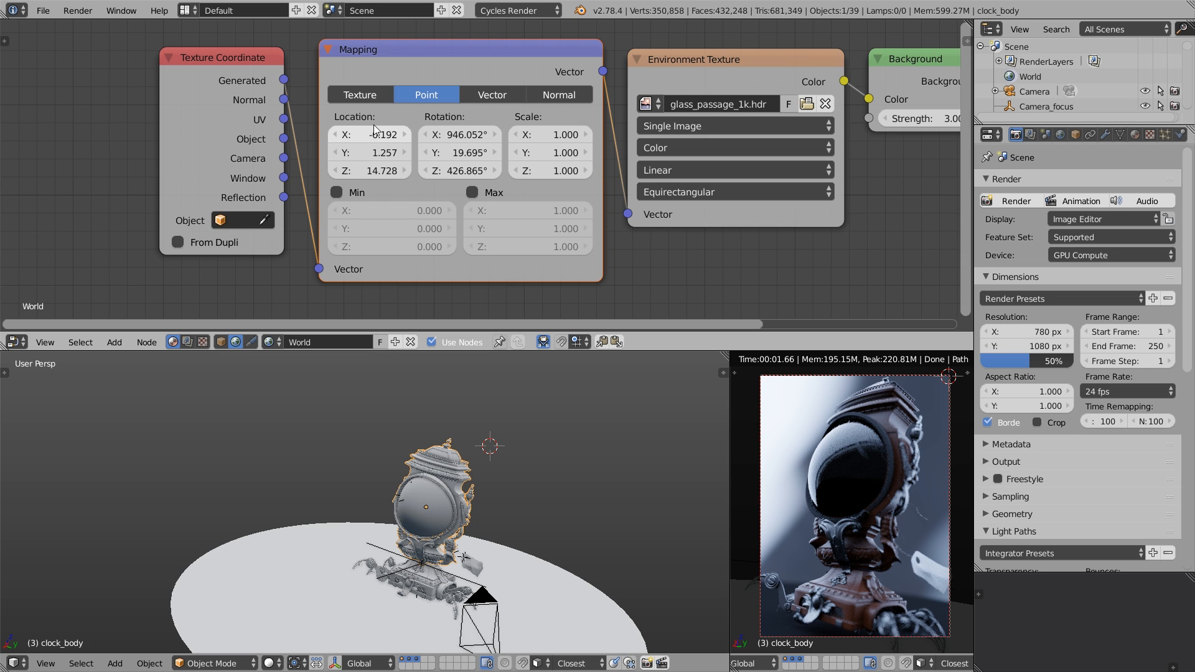
Step: Reset the HDRI mapping's location and rotation to 0 on all axes
left_click_drag(381, 134, 375, 174)
type("0")
key("Return")
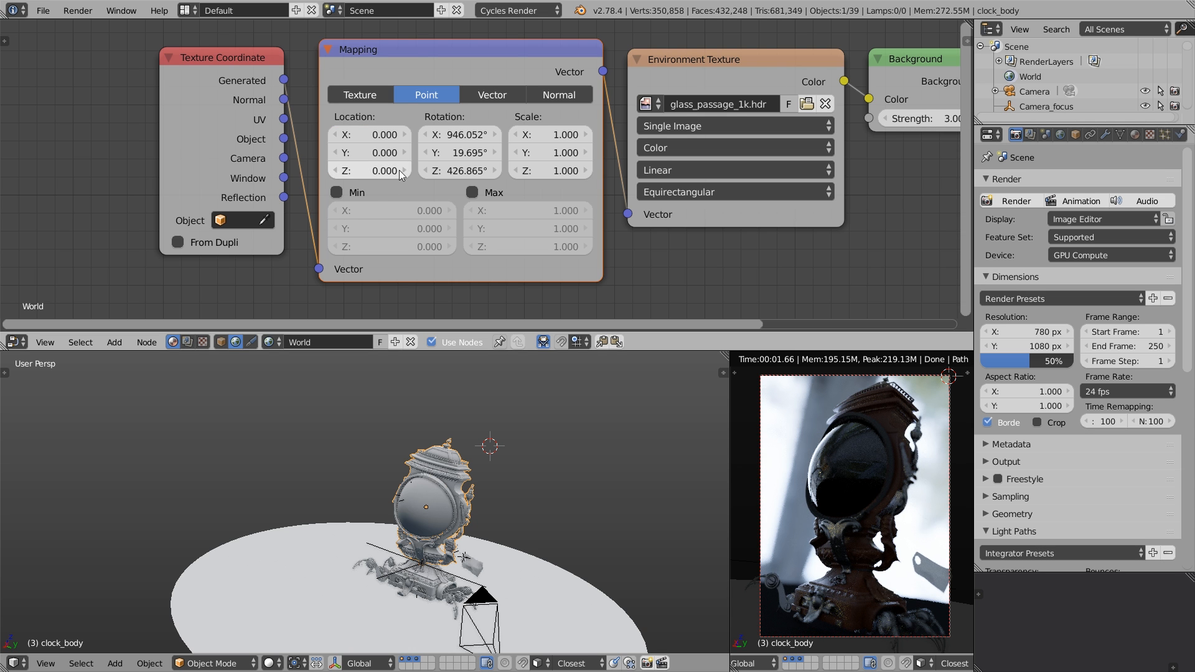
left_click(462, 139)
left_click_drag(462, 138, 463, 174)
type("0")
key("Return")
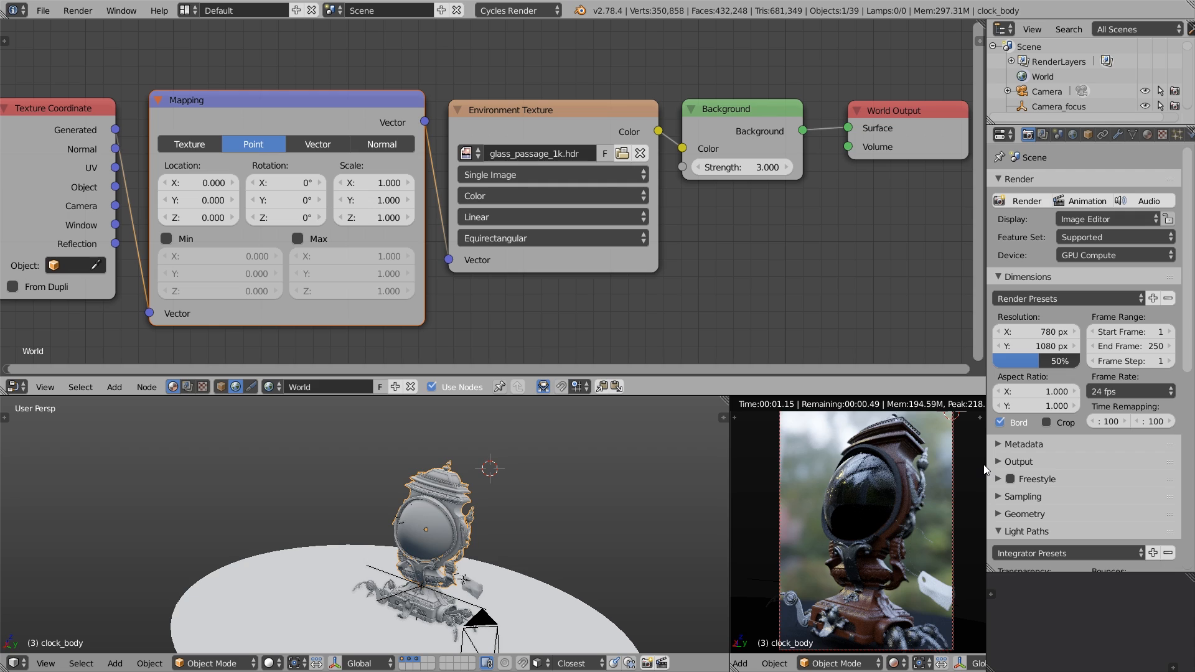
Step: Shrink the properties area to a narrow strip to widen the node editor and rendered preview, and make the node editor slightly taller
middle_click_drag(973, 465, 963, 465, "shift")
left_click_drag(989, 430, 1175, 427)
scroll(970, 477, "down", 1)
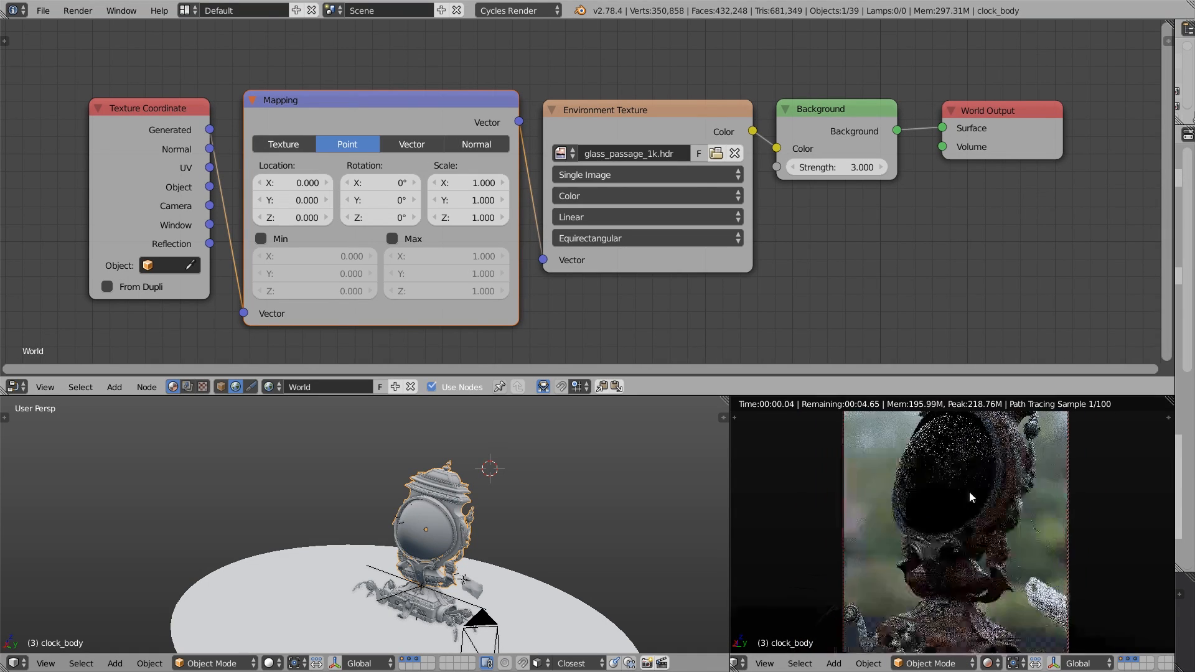
scroll(969, 491, "down", 1)
left_click_drag(913, 397, 913, 416)
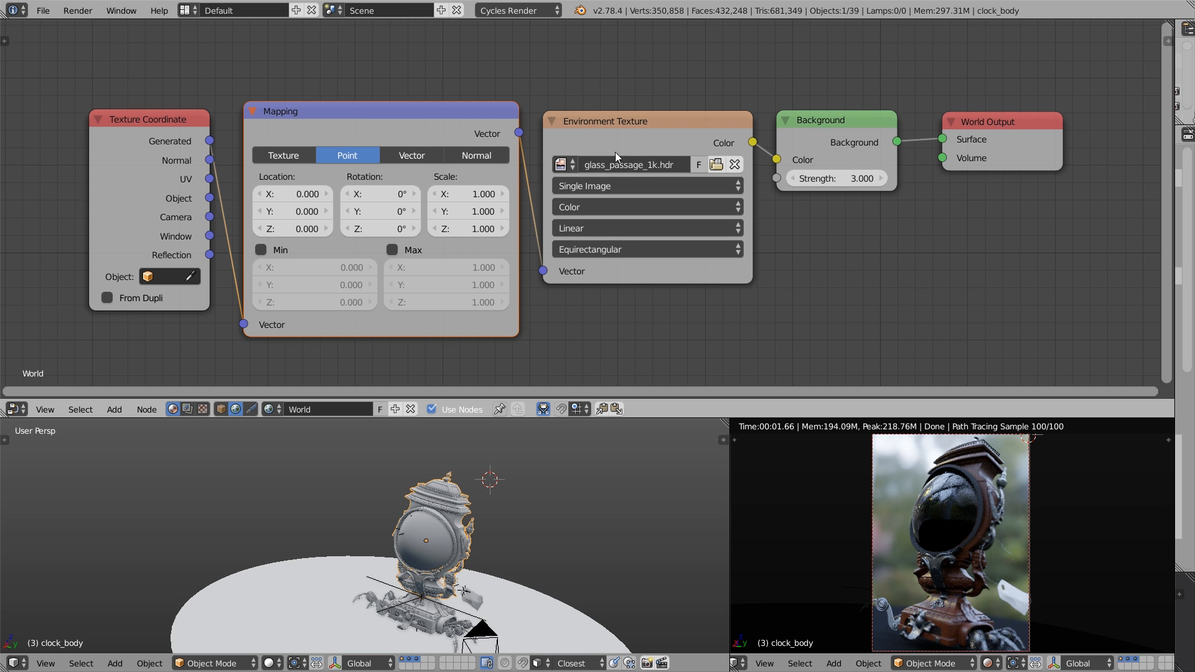
Step: Load glass_passage_2k.hdr into the environment texture using thumbnail view, and hide the layer with the clock's glass cover
left_click(717, 164)
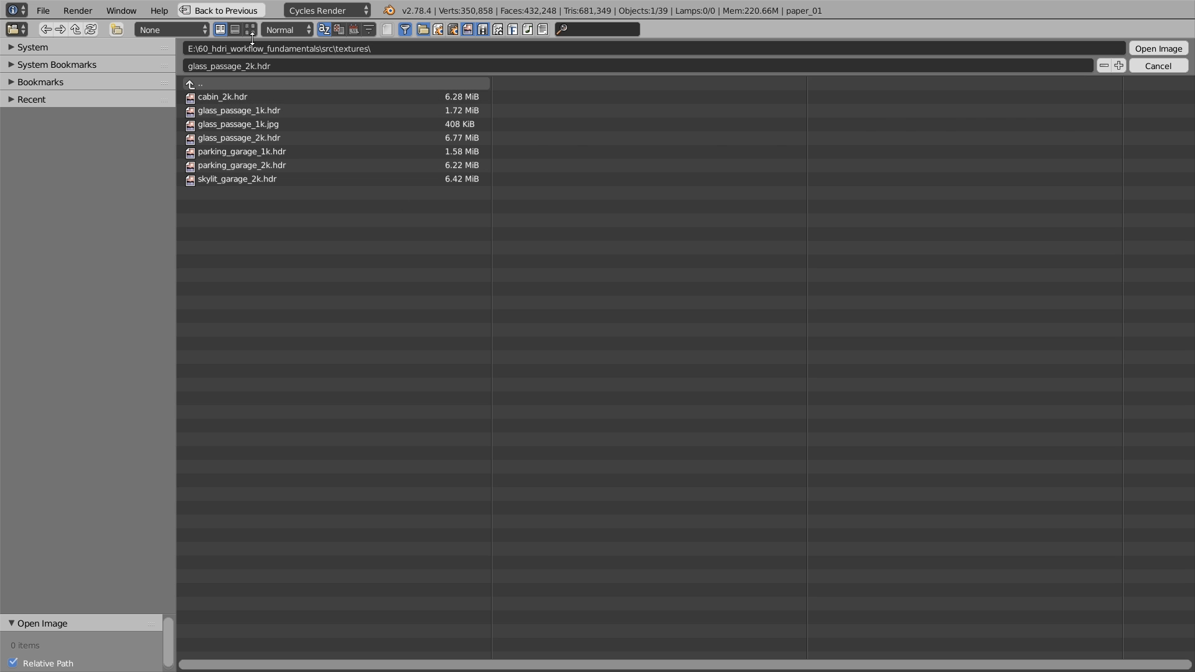
left_click(251, 30)
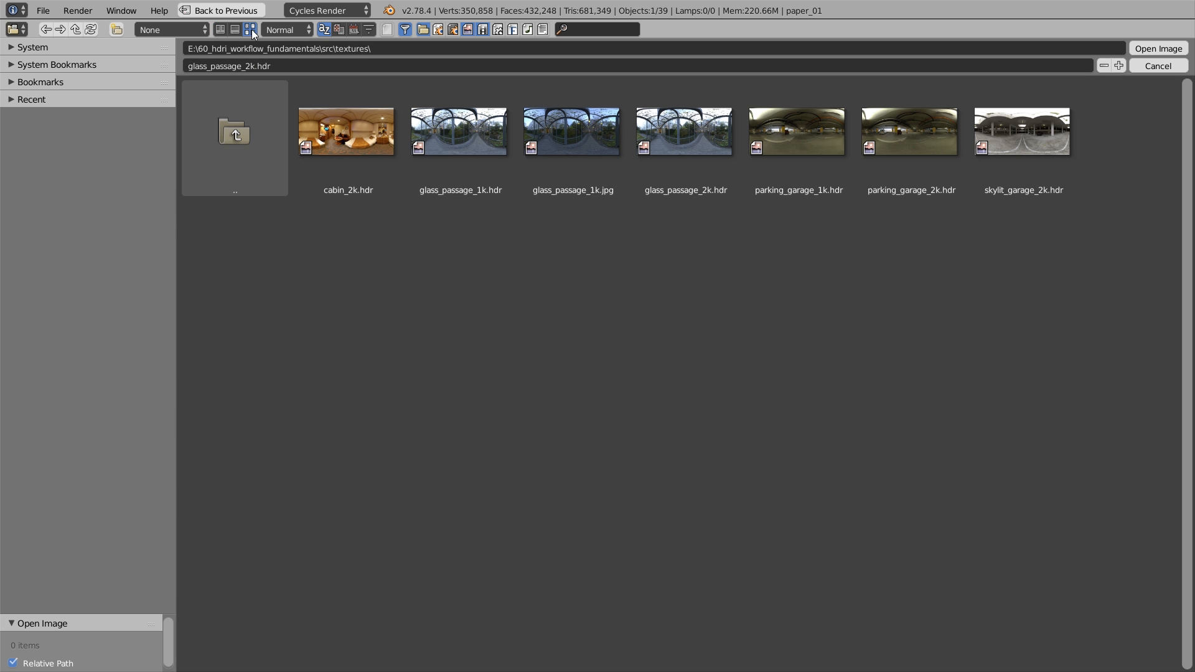
left_click(688, 138)
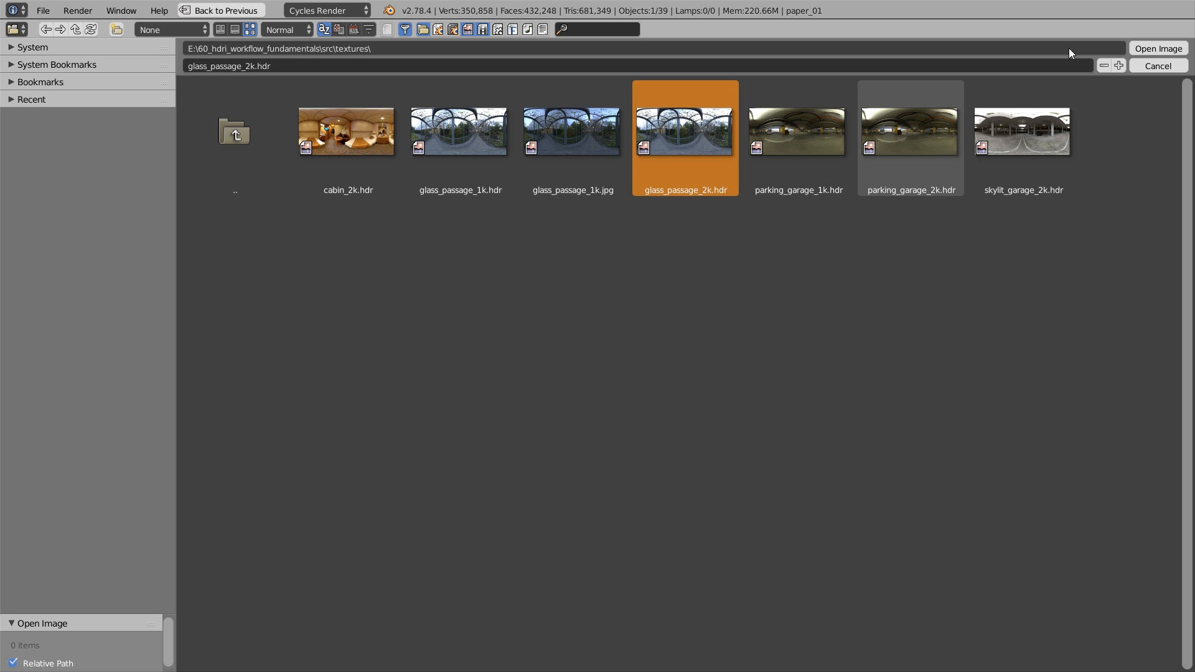
left_click(1160, 49)
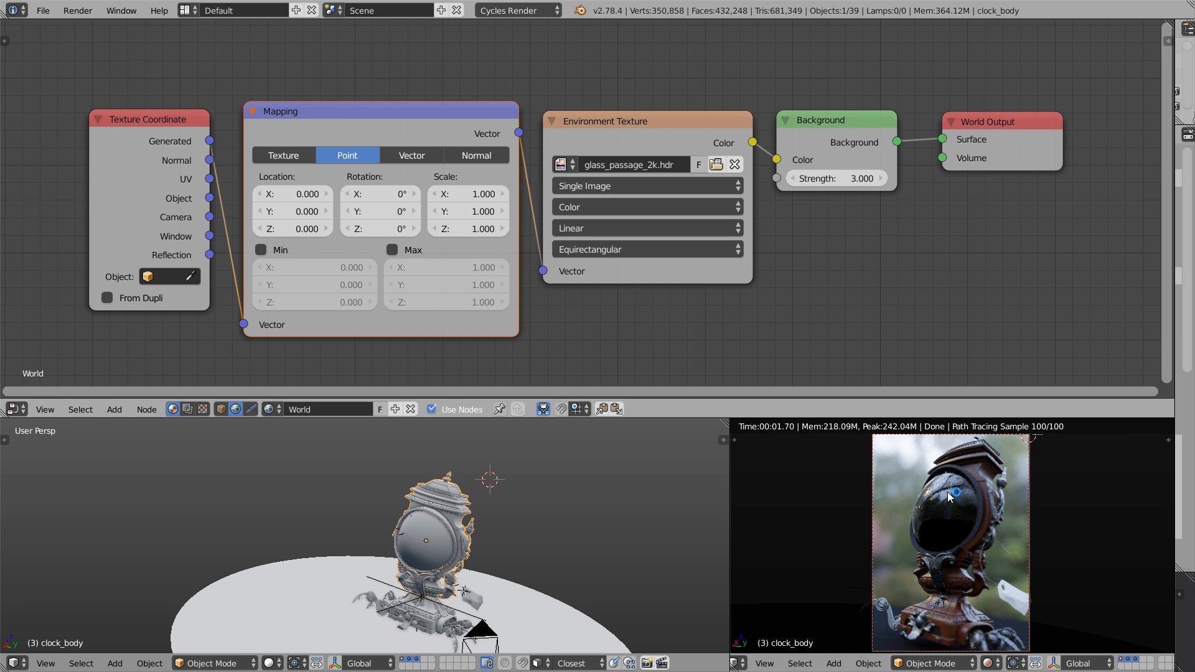
left_click(1131, 665, "shift")
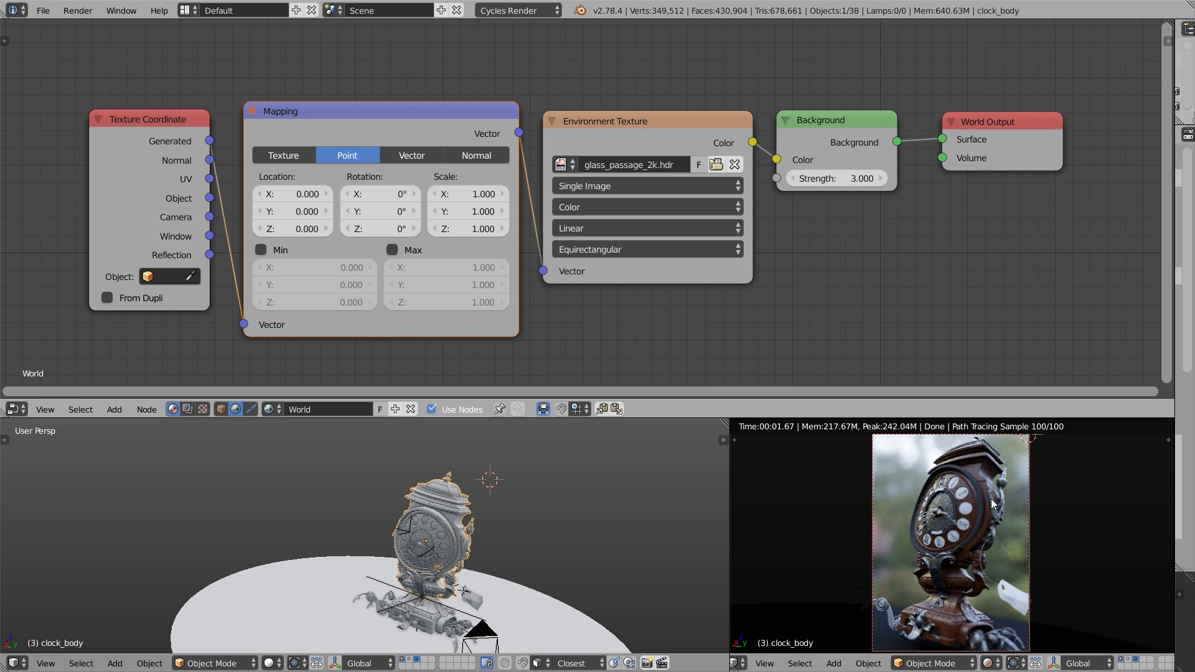
Step: Move the Background and World Output nodes away from the Environment Texture and insert an RGB Curves node on the link between them
scroll(388, 227, "down", 3)
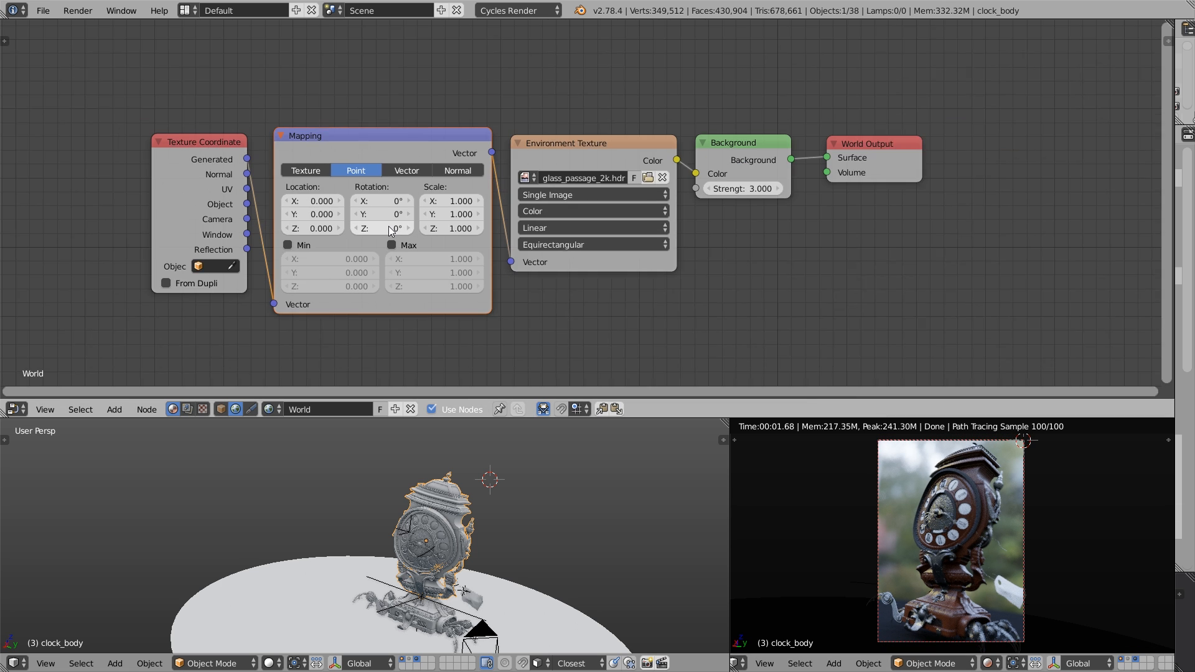
left_click(694, 163)
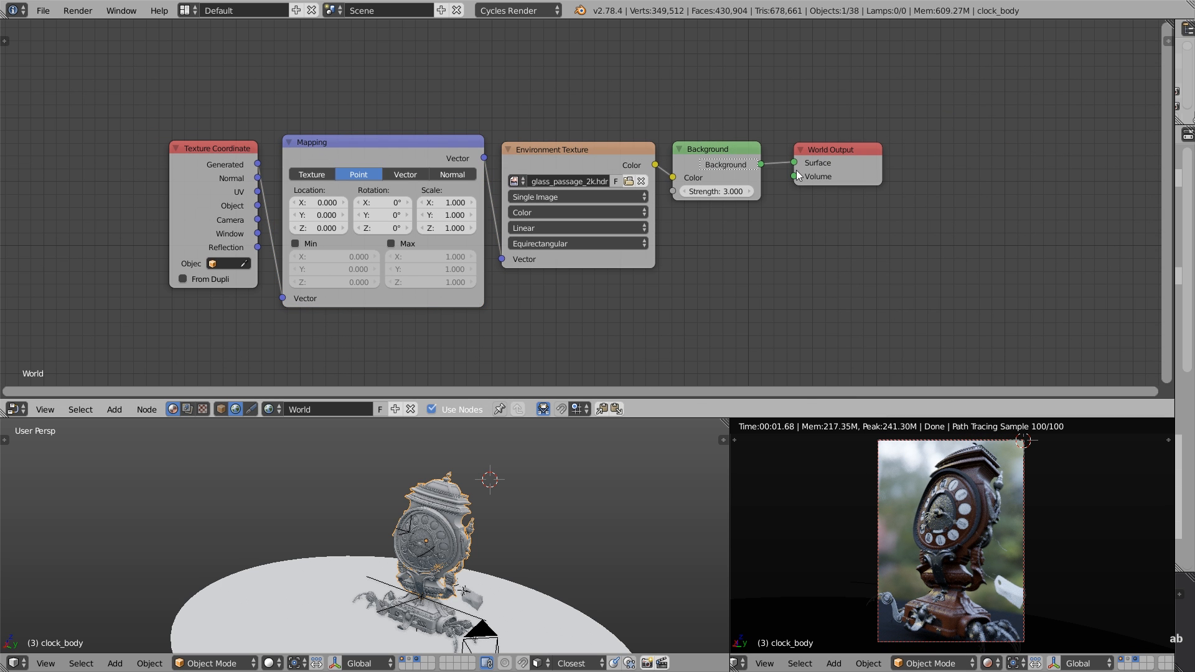
left_click_drag(683, 173, 942, 163)
key("shift+a")
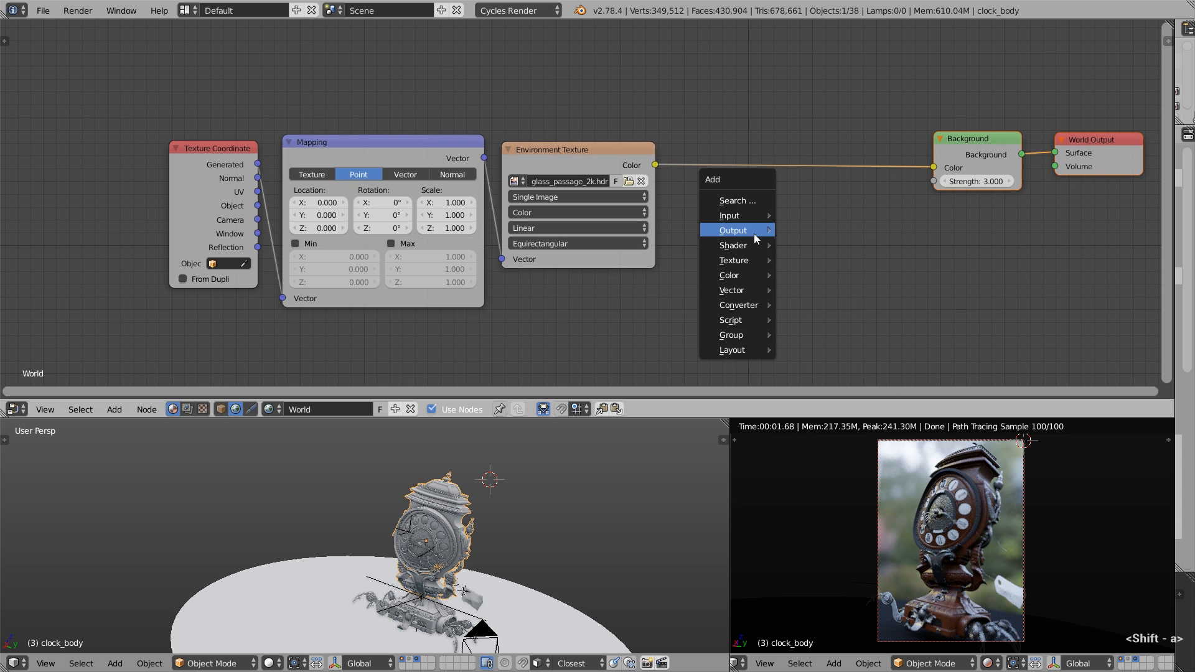
mouse_move(749, 277)
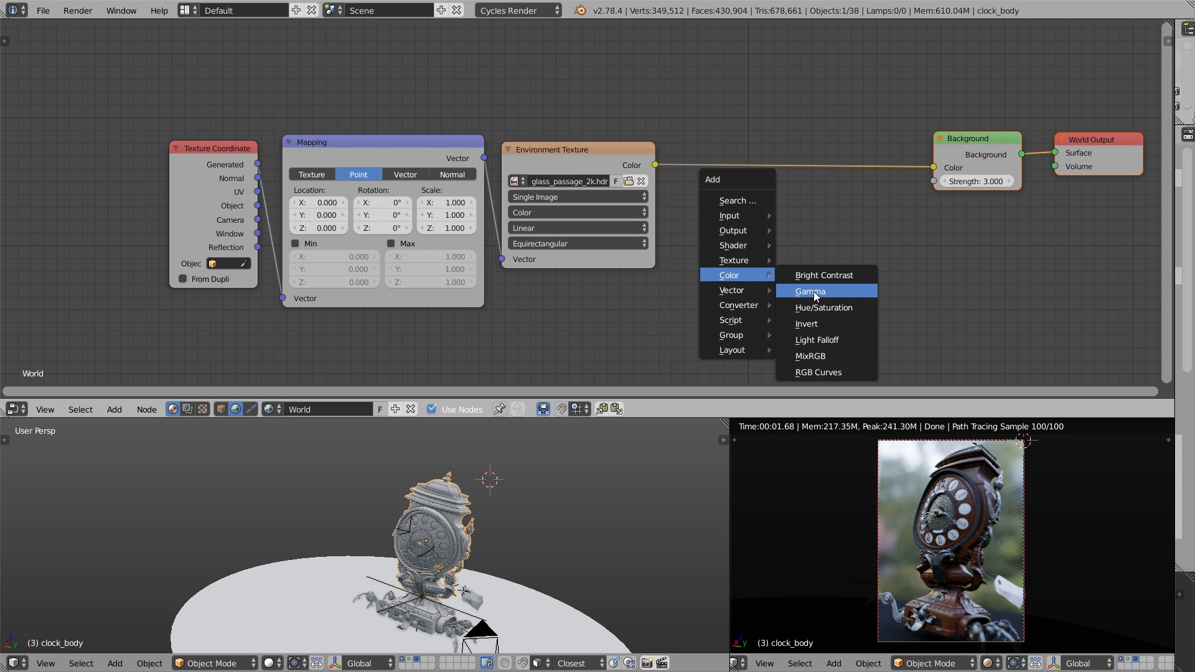
left_click(847, 372)
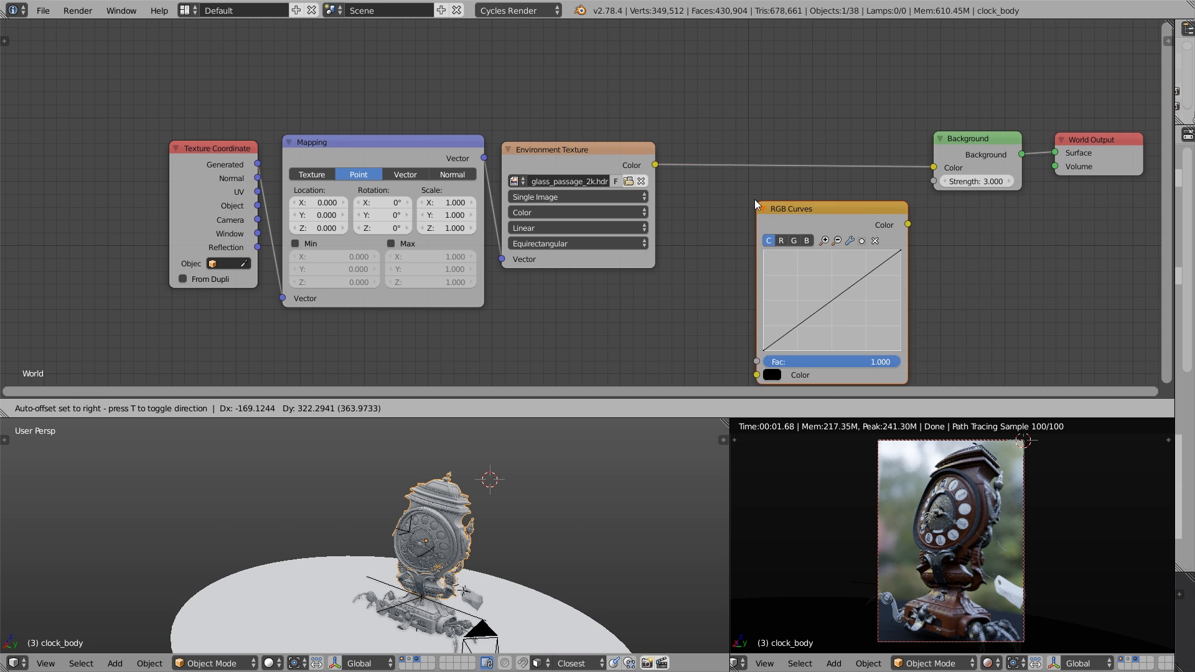
left_click(677, 140)
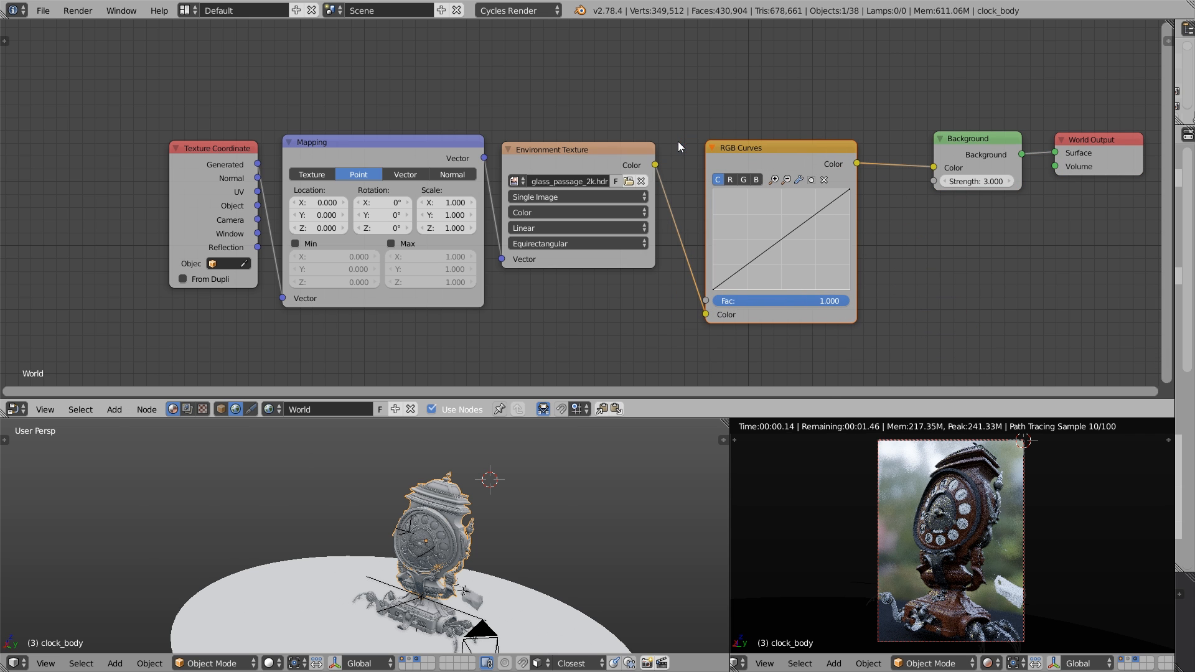
Step: Try a steep contrast curve on the combined channel, straighten it and delete its lower point, and try a midpoint on the green channel
left_click(781, 241)
left_click_drag(780, 241, 757, 231)
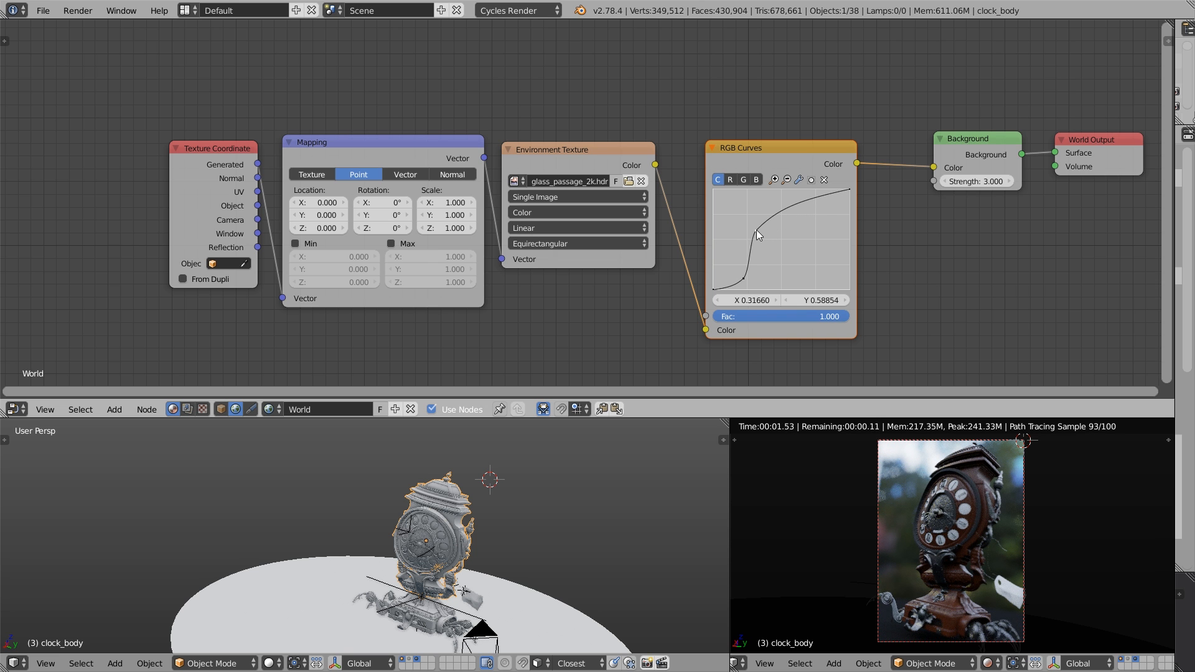
left_click_drag(757, 230, 756, 209)
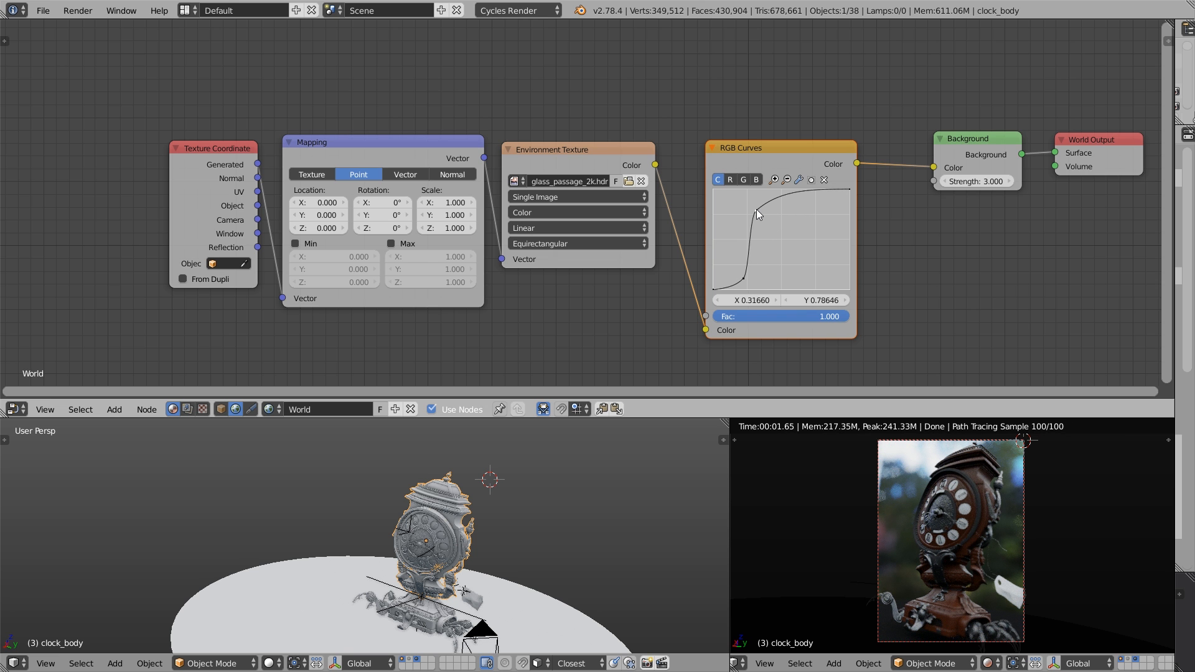
left_click_drag(756, 209, 795, 226)
left_click(741, 278)
left_click_drag(741, 278, 733, 274)
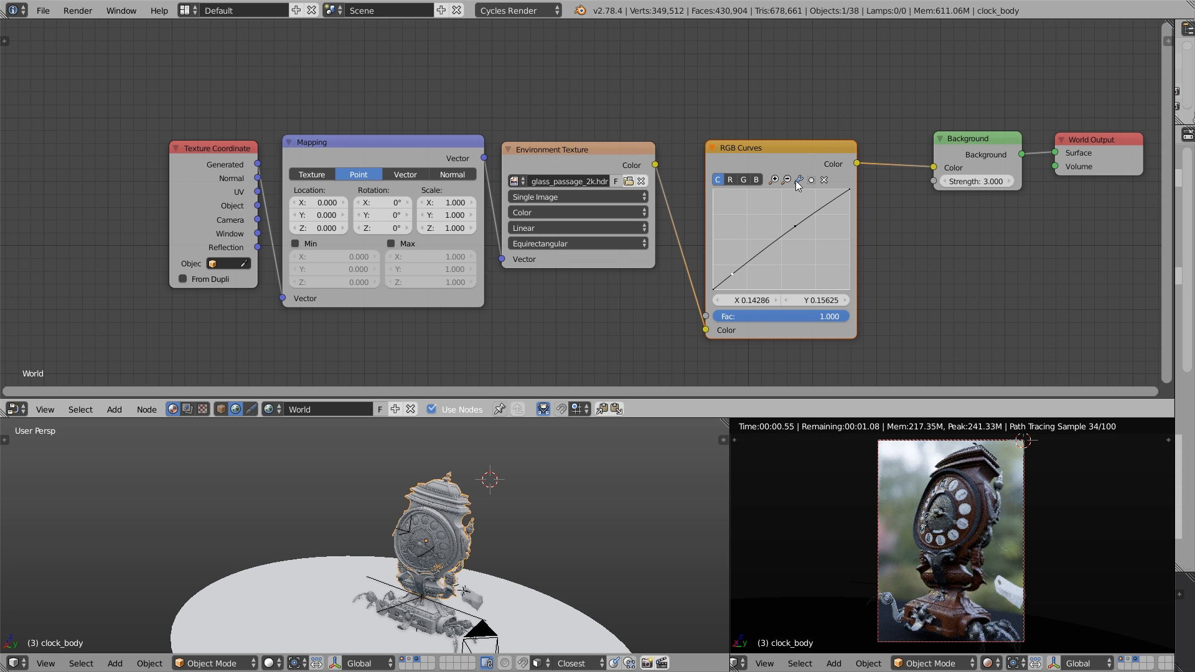
left_click(824, 180)
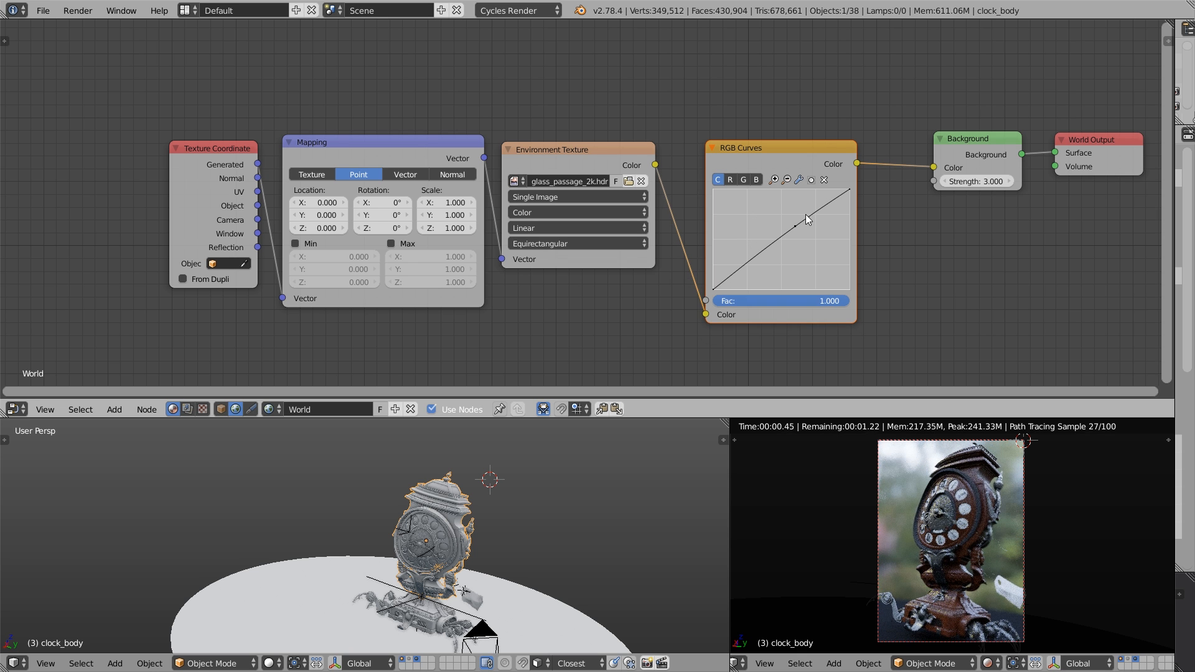
left_click(745, 179)
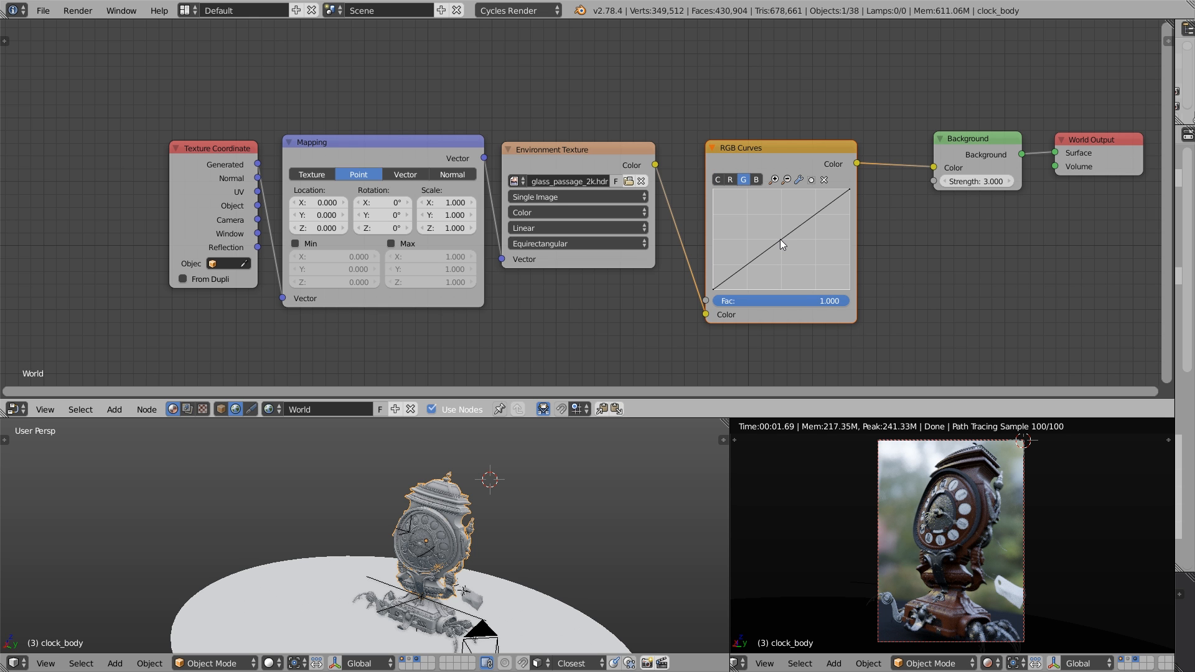
mouse_move(780, 240)
left_mouse_down()
mouse_move(773, 224)
mouse_move(786, 226)
mouse_move(782, 239)
left_mouse_up()
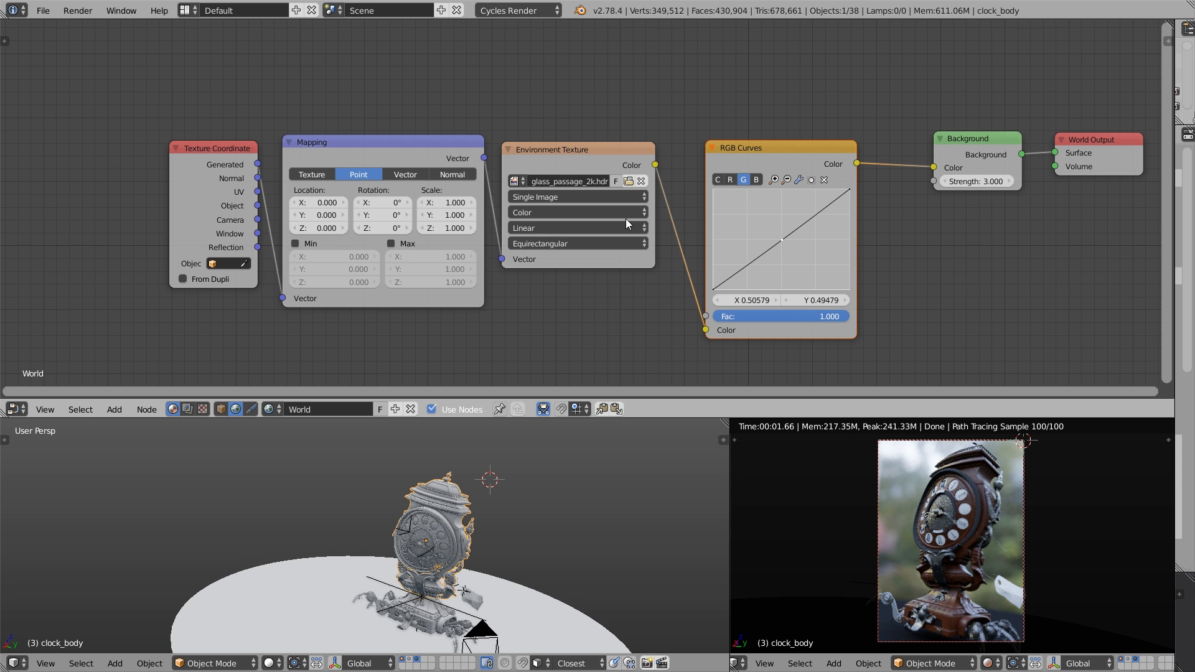
Step: Rotate the HDRI mapping to X 277.415°, Y 381.767° and Z -19.695°
left_click(371, 218)
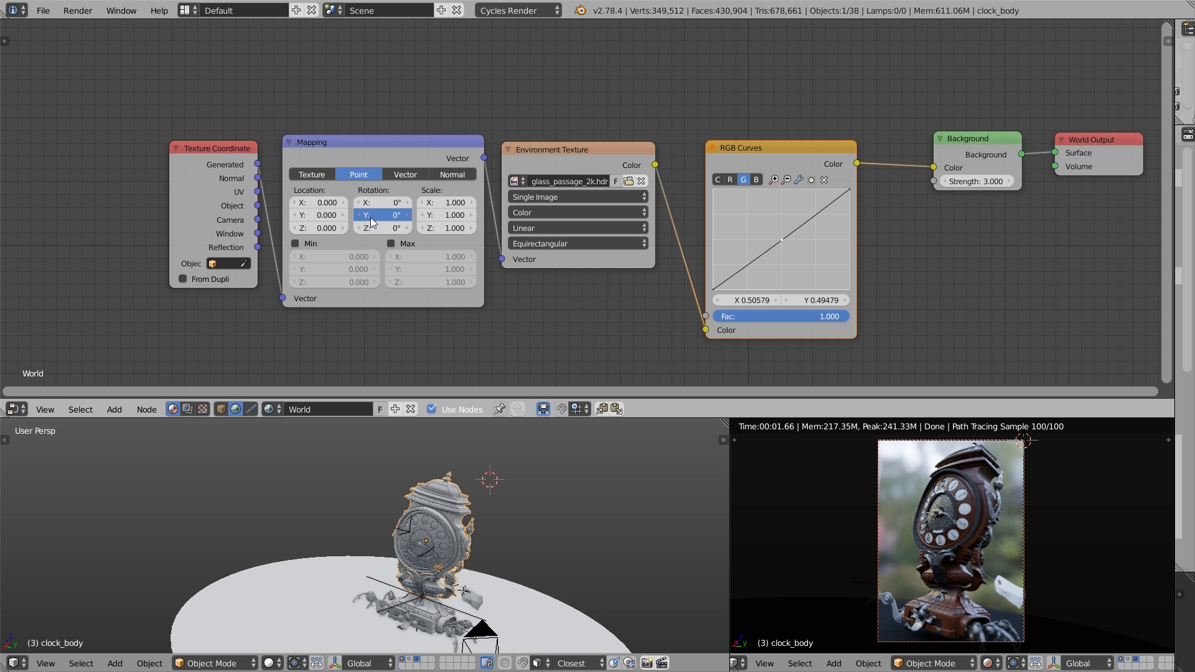
mouse_move(375, 223)
left_mouse_down()
mouse_move(410, 195)
mouse_move(387, 230)
mouse_move(386, 219)
left_mouse_up()
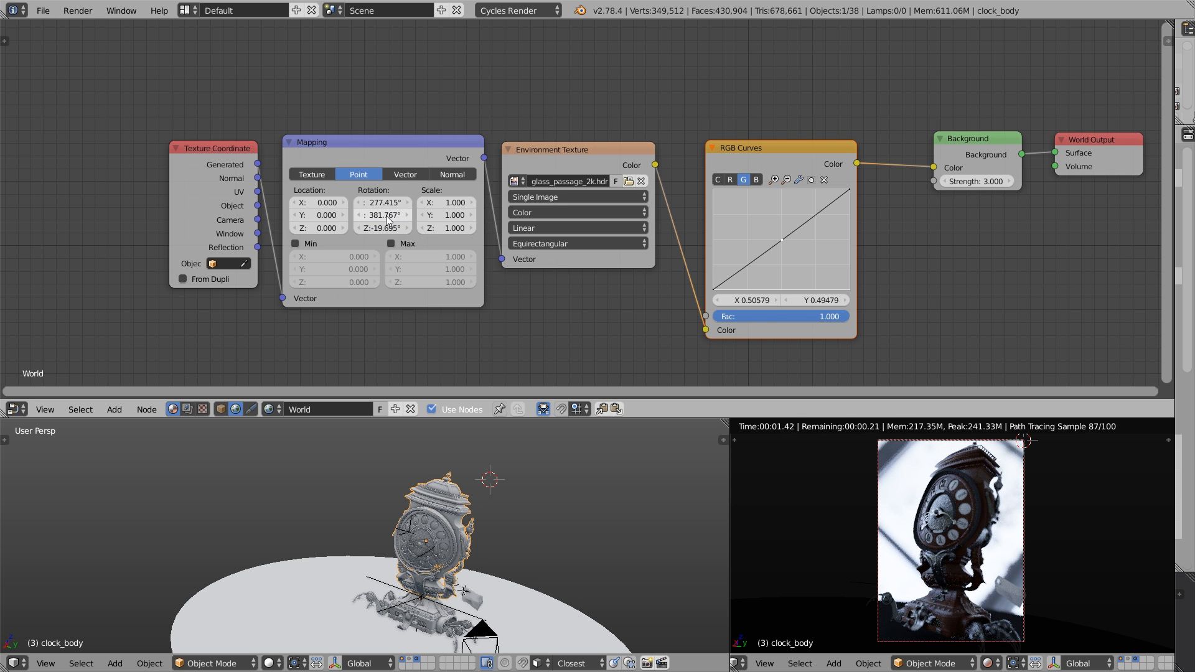
Step: Move the Texture Coordinate, Mapping, Environment Texture and RGB Curves nodes away from the Background node, and place RGB Curves closer to the Environment Texture
middle_click_drag(406, 178, 447, 158)
middle_click_drag(447, 158, 453, 91)
key("a")
key("b")
left_click_drag(224, 36, 812, 239)
key("g")
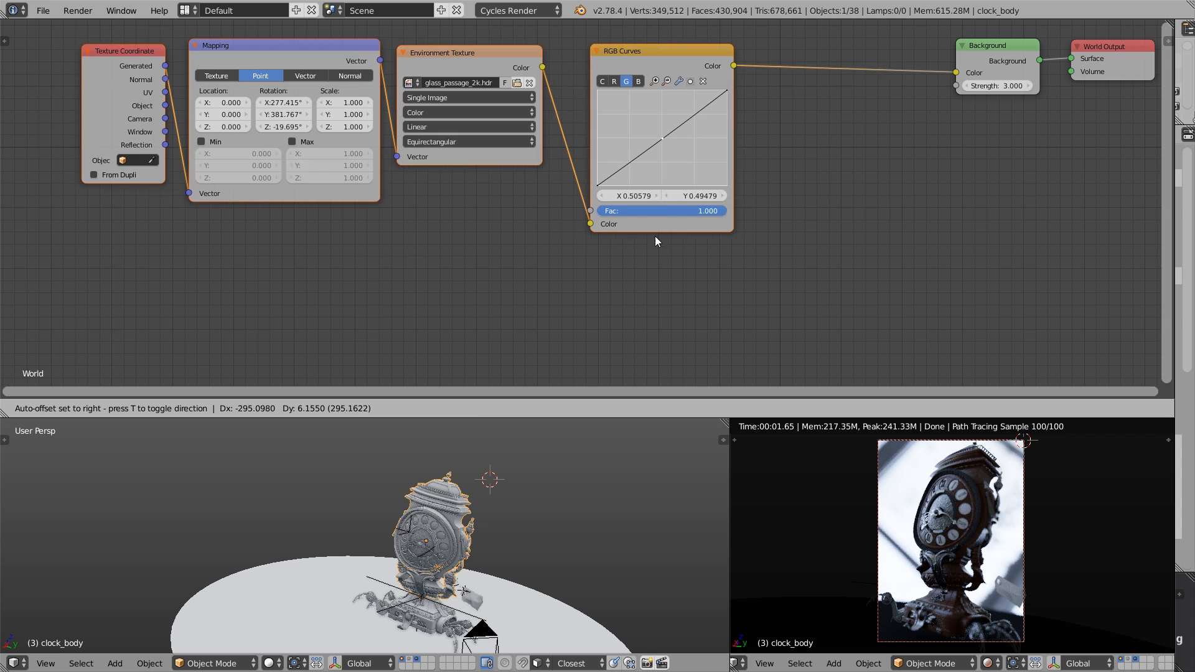
left_click(595, 240)
left_click_drag(596, 58, 562, 59)
Step: Insert a MixRGB node on the link between the RGB Curves and Background nodes
key("a")
key("shift+a")
mouse_move(786, 126)
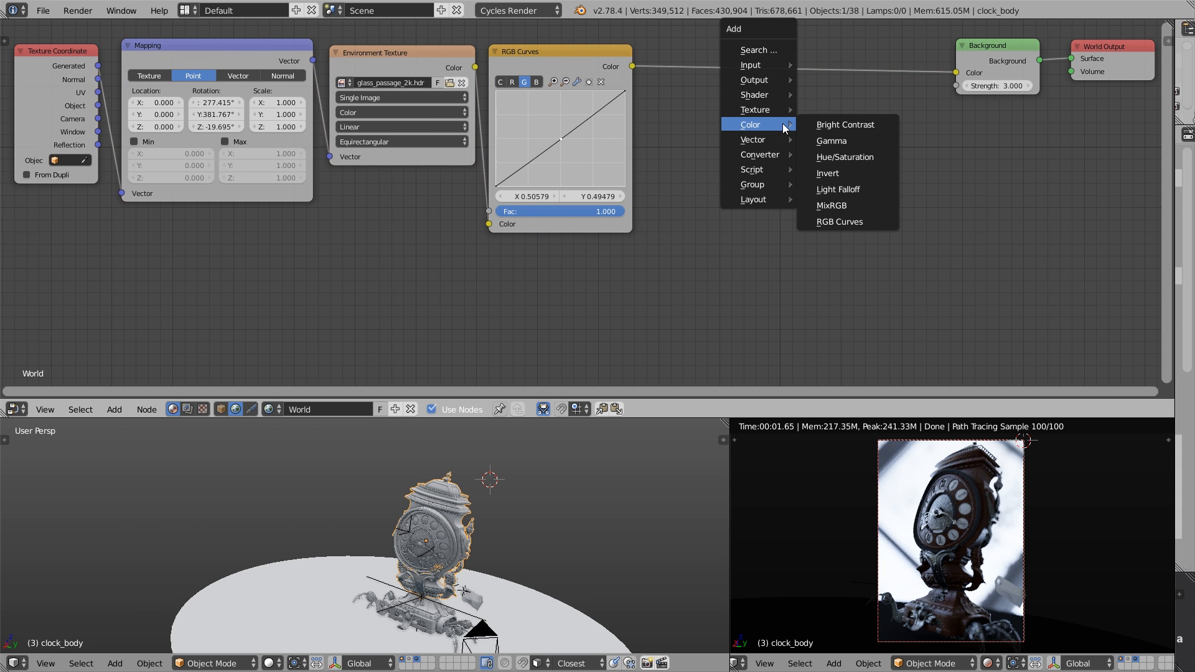
left_click(846, 204)
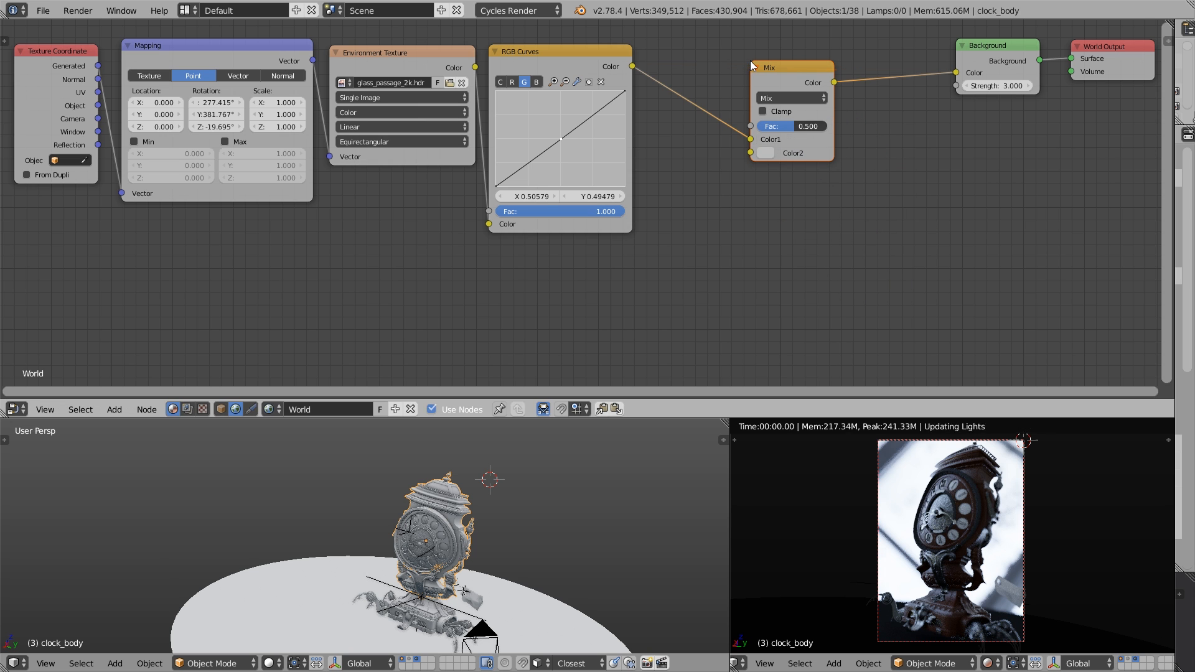
left_click(775, 100)
Step: Duplicate the Texture Coordinate, Mapping, Environment Texture and RGB Curves chain below the original and connect its color output to the Mix node's Color2
key("b")
left_click_drag(663, 47, 14, 160)
key("shift+d")
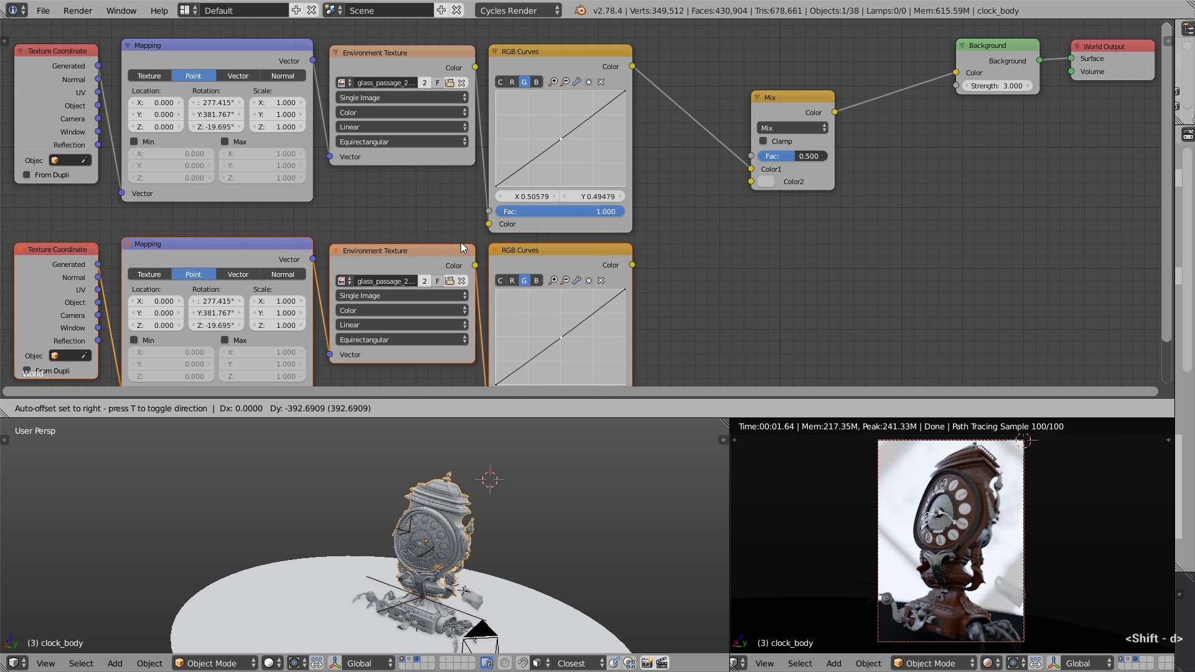
left_click(461, 243)
middle_click_drag(502, 230, 514, 174)
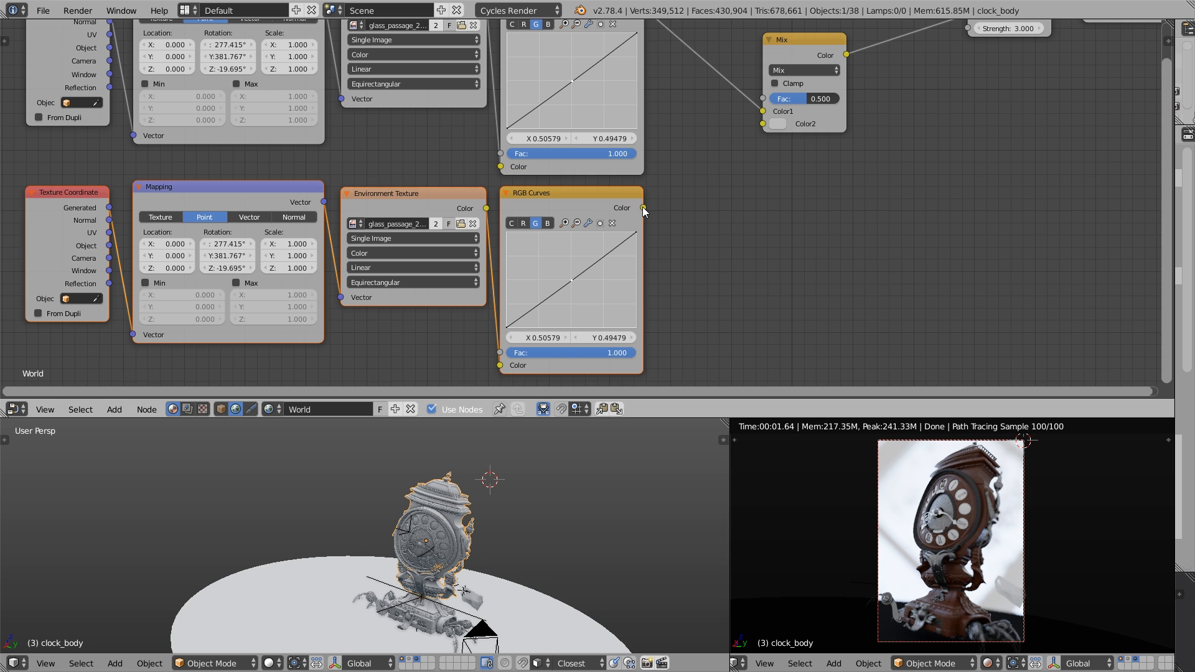
left_click_drag(643, 208, 685, 182)
left_click_drag(735, 140, 756, 128)
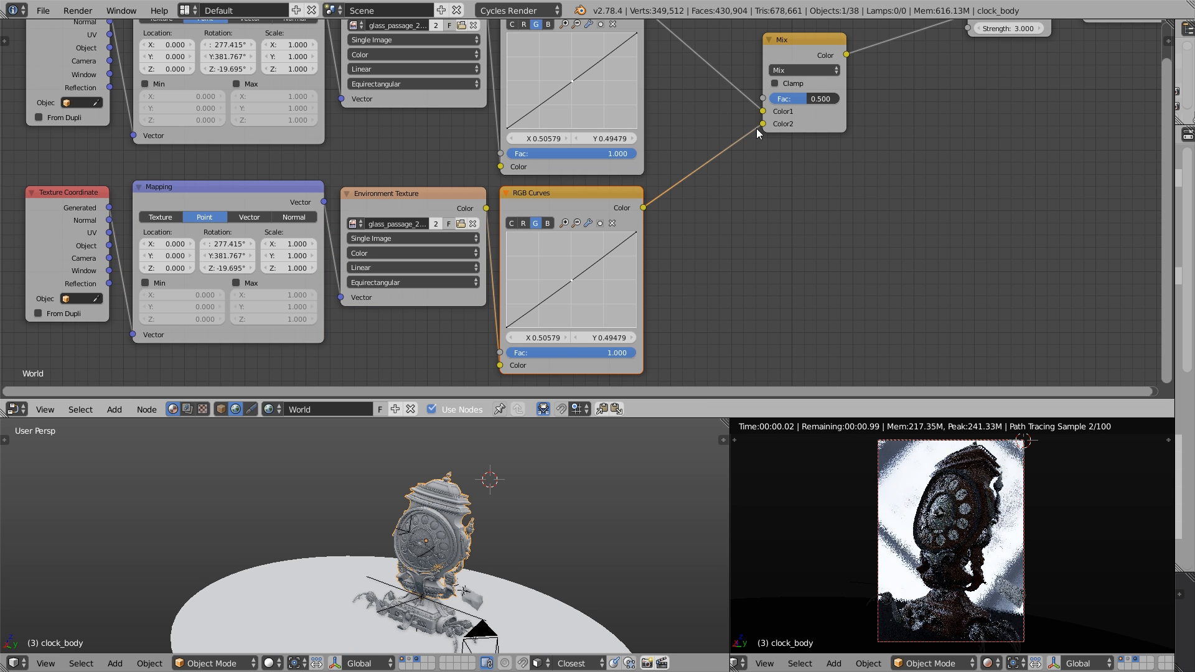
Step: Load parking_garage_2k.hdr into the lower Environment Texture node and set the Mix node's factor to 1.000
left_click(459, 224)
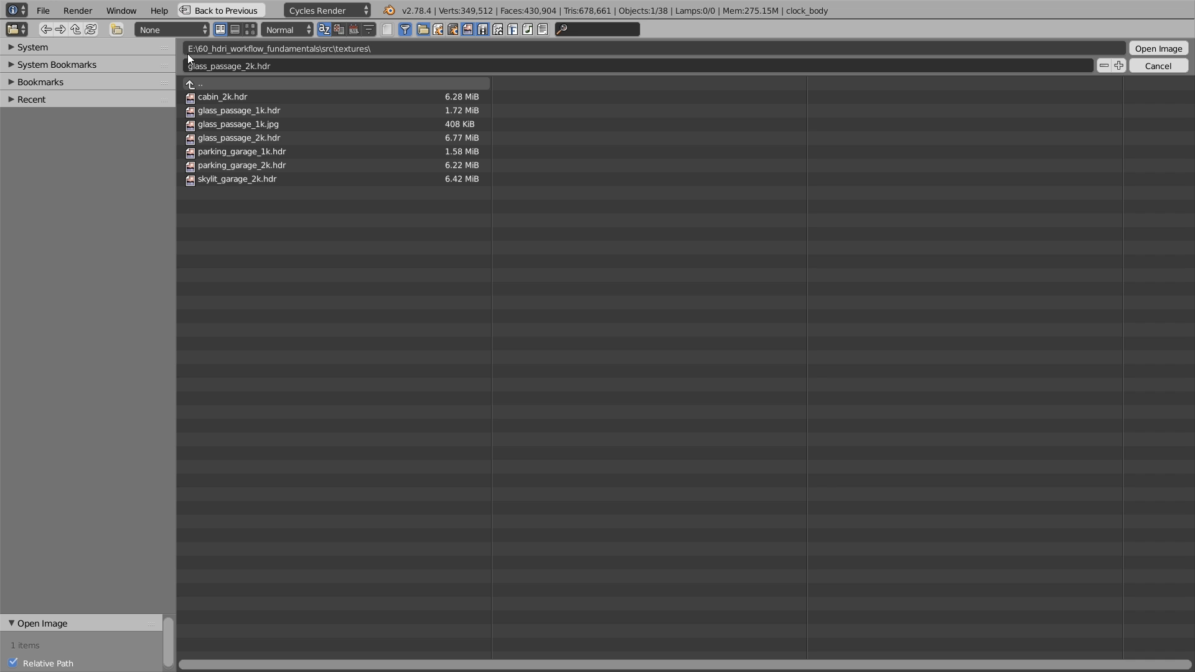
left_click(249, 30)
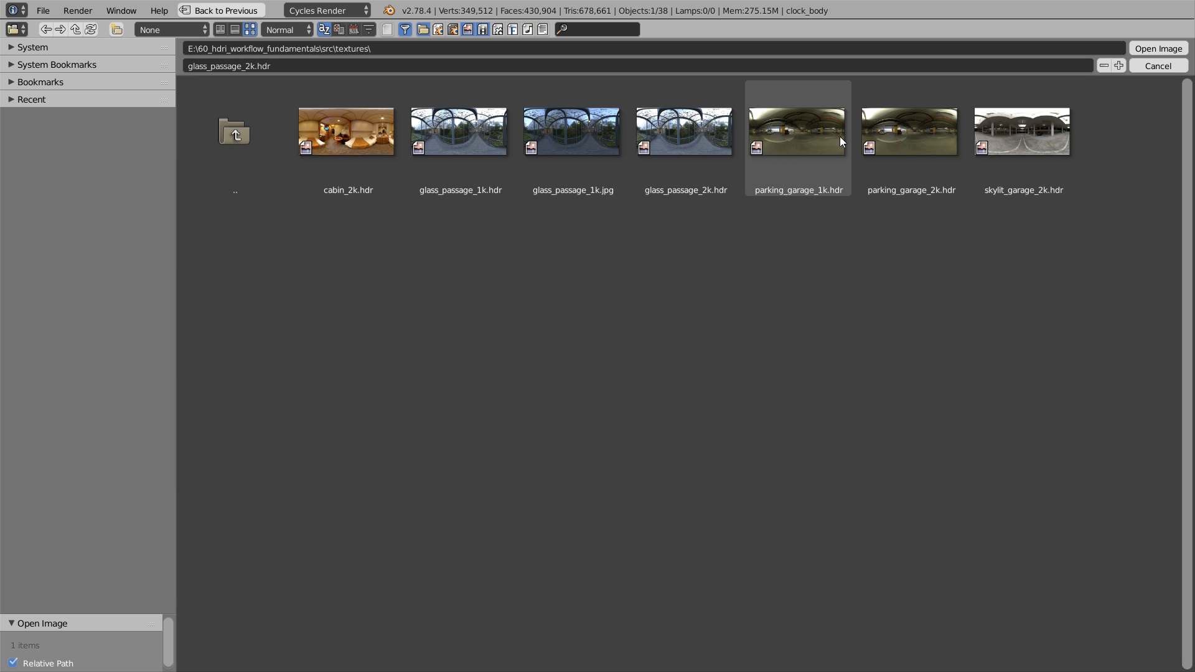
left_click(894, 141)
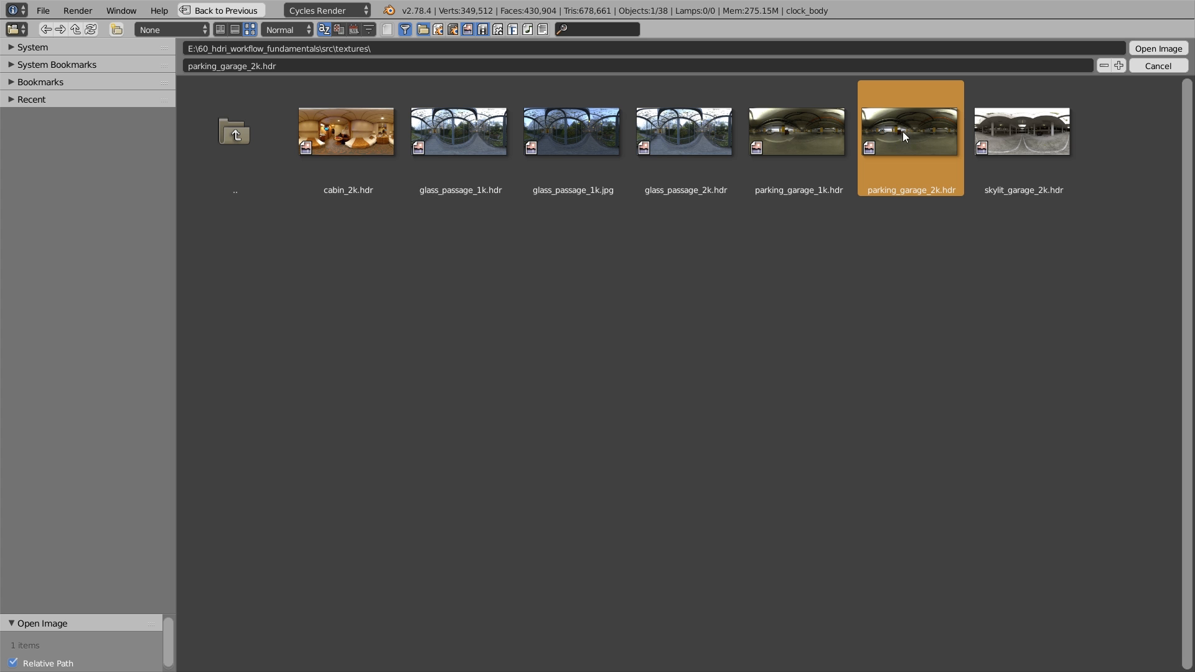
left_click(1150, 50)
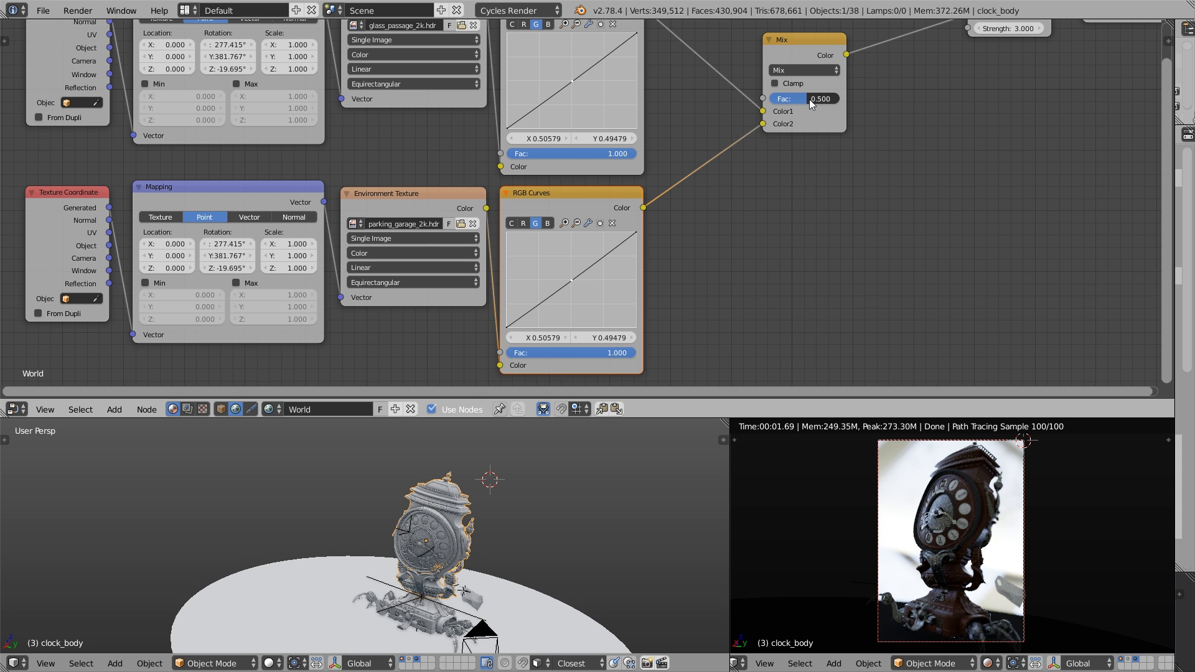
left_click_drag(812, 99, 892, 109)
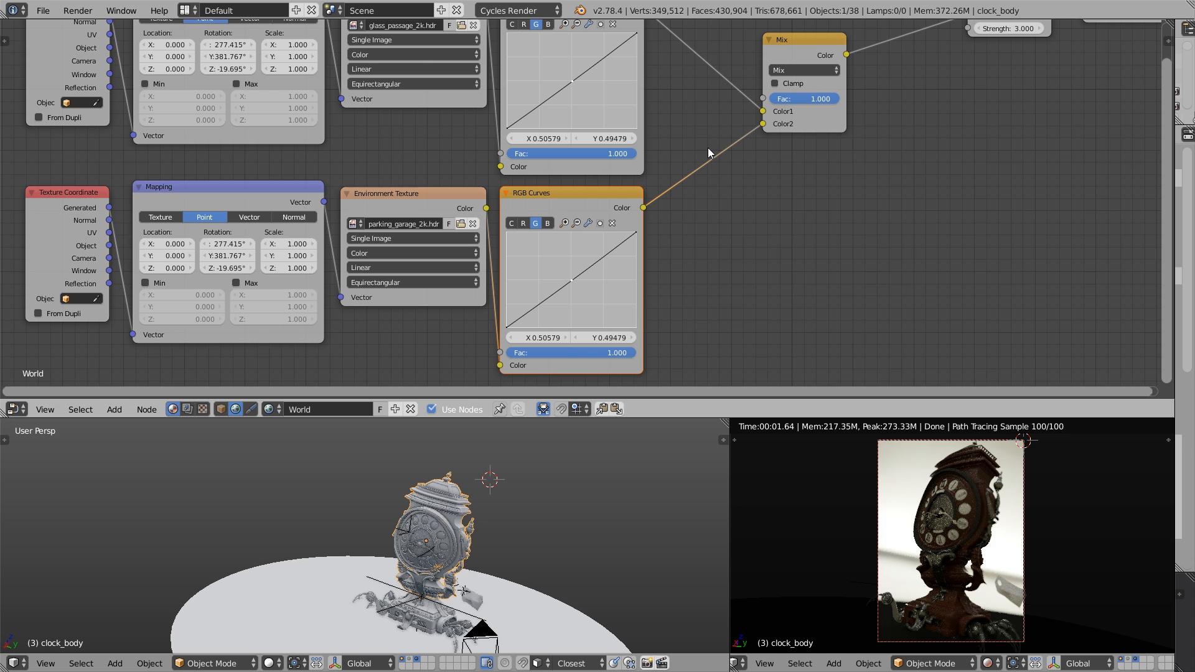
Step: Change the non-rendered 3D view below the nodes to a UV/Image Editor showing parking_garage_2k.hdr
left_click(18, 663)
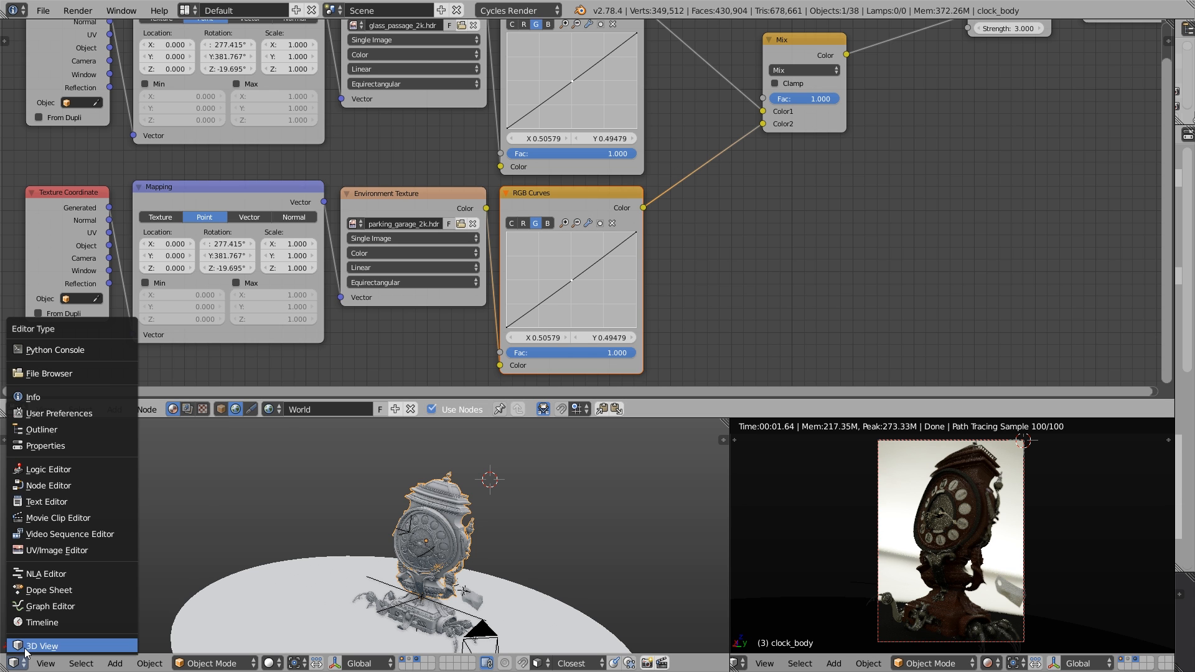
left_click(45, 552)
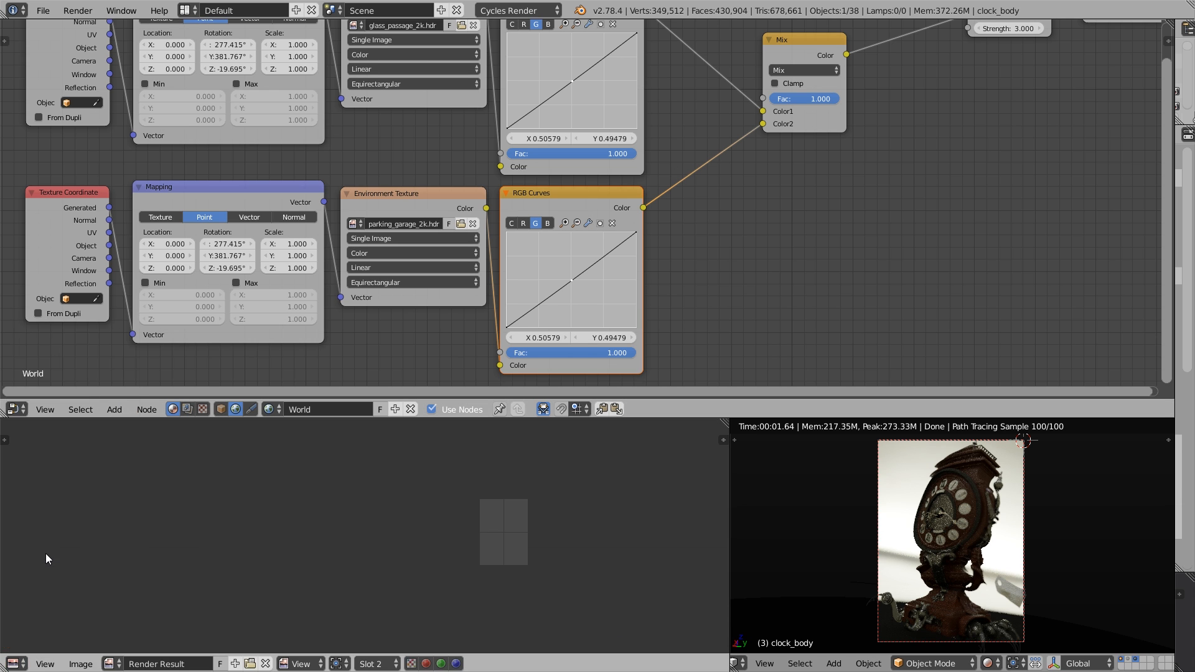
left_click(113, 663)
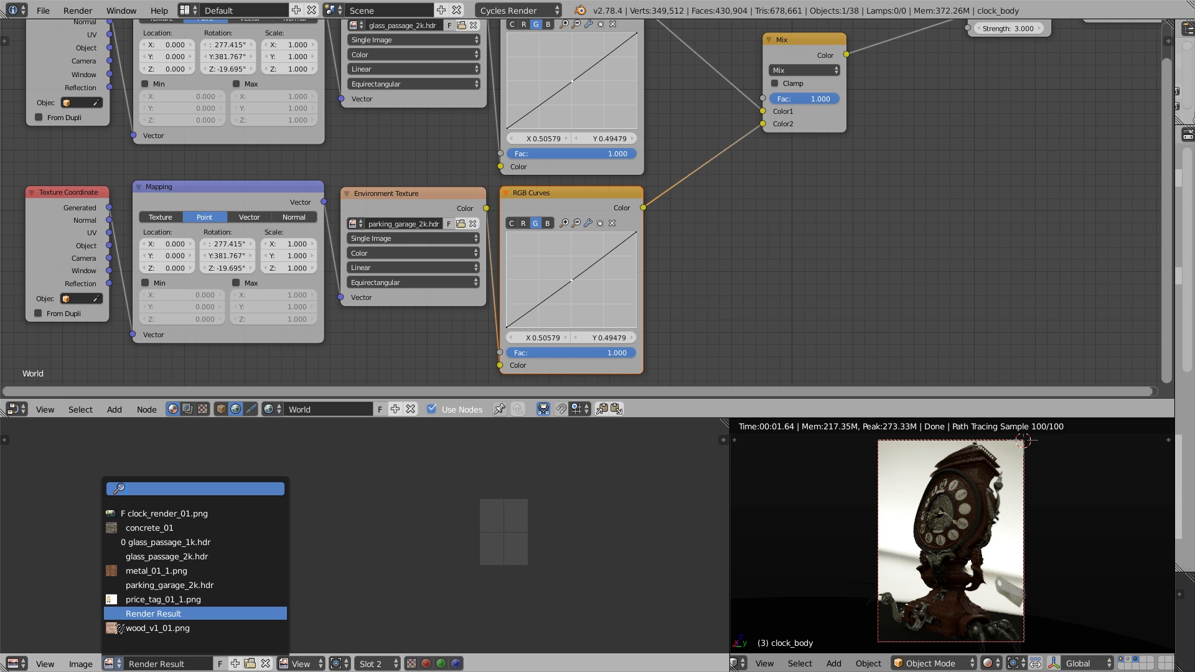
left_click(142, 584)
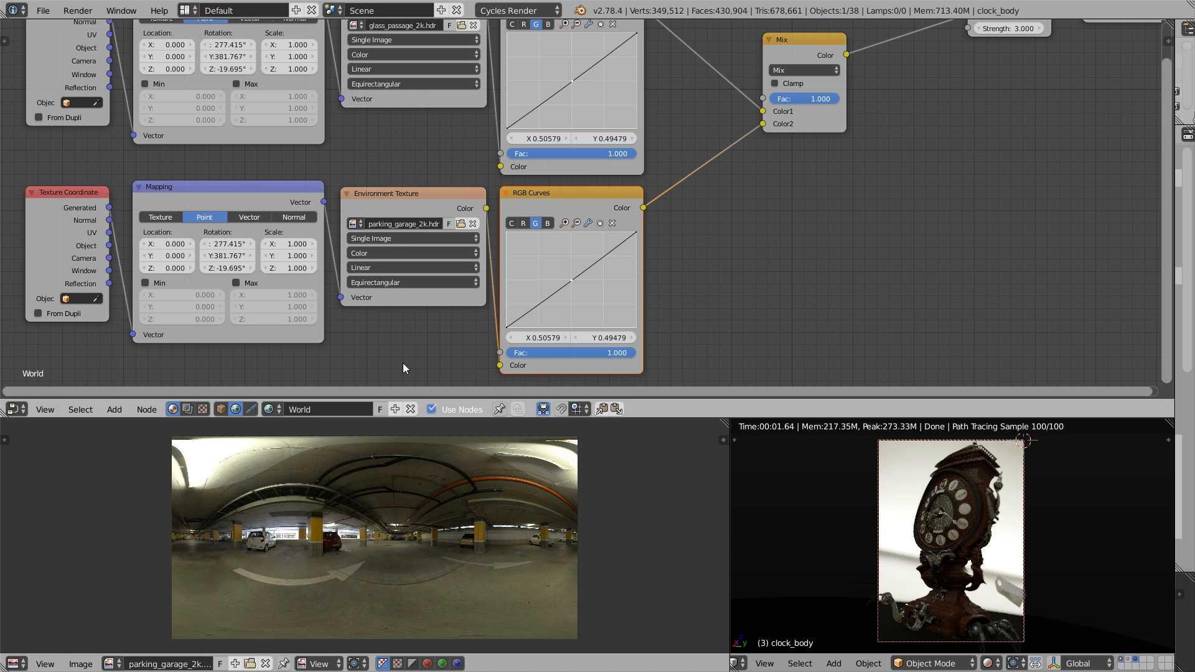
Step: Set the lower Mapping rotation to X 610.278°, Y 474.089°, Z 494.624°, and switch the lower RGB Curves node to the red channel
left_click(224, 247)
left_click(217, 226)
mouse_move(218, 242)
left_mouse_down()
mouse_move(236, 239)
mouse_move(222, 268)
mouse_move(247, 269)
mouse_move(220, 260)
left_mouse_up()
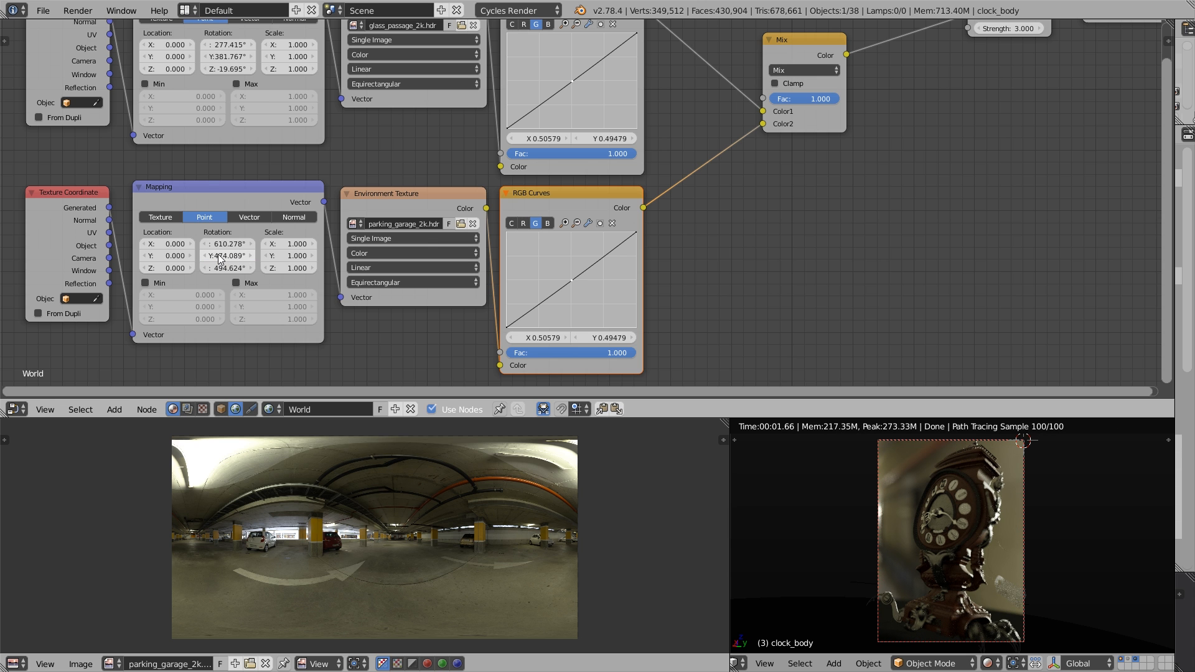
left_click(523, 223)
Step: Set the Mix node's blend type to Add, keeping its factor at 1.000
key("Home")
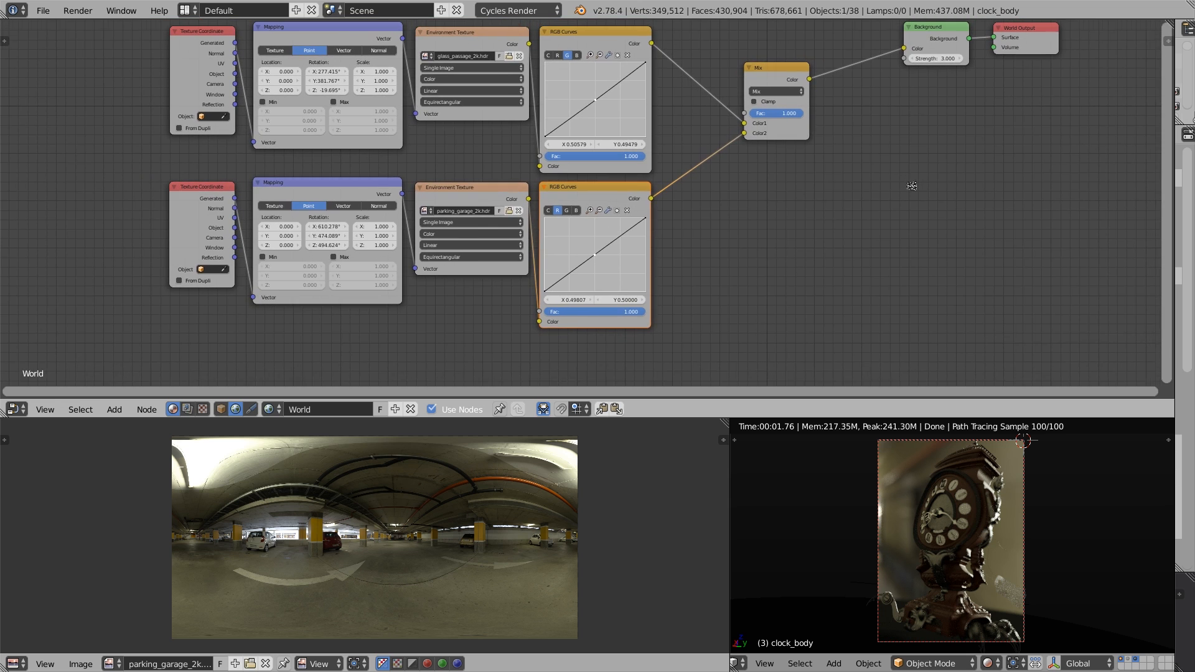
middle_click_drag(912, 185, 844, 205)
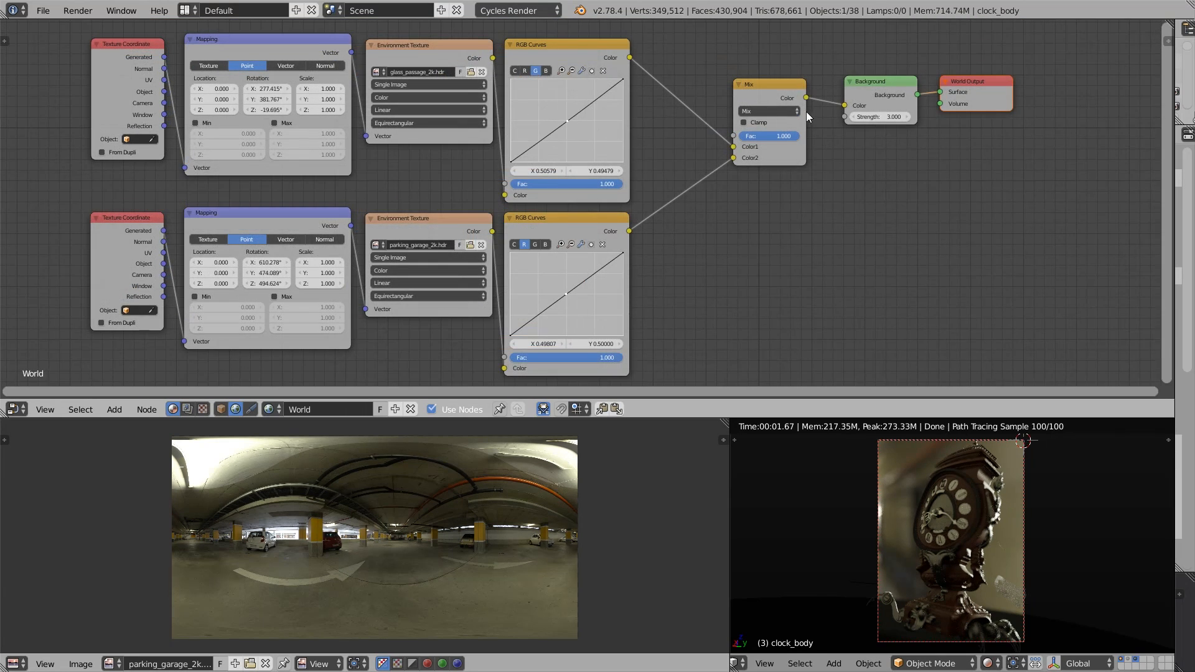
scroll(810, 107, "up", 2)
middle_click_drag(833, 80, 834, 105)
scroll(834, 105, "up", 2)
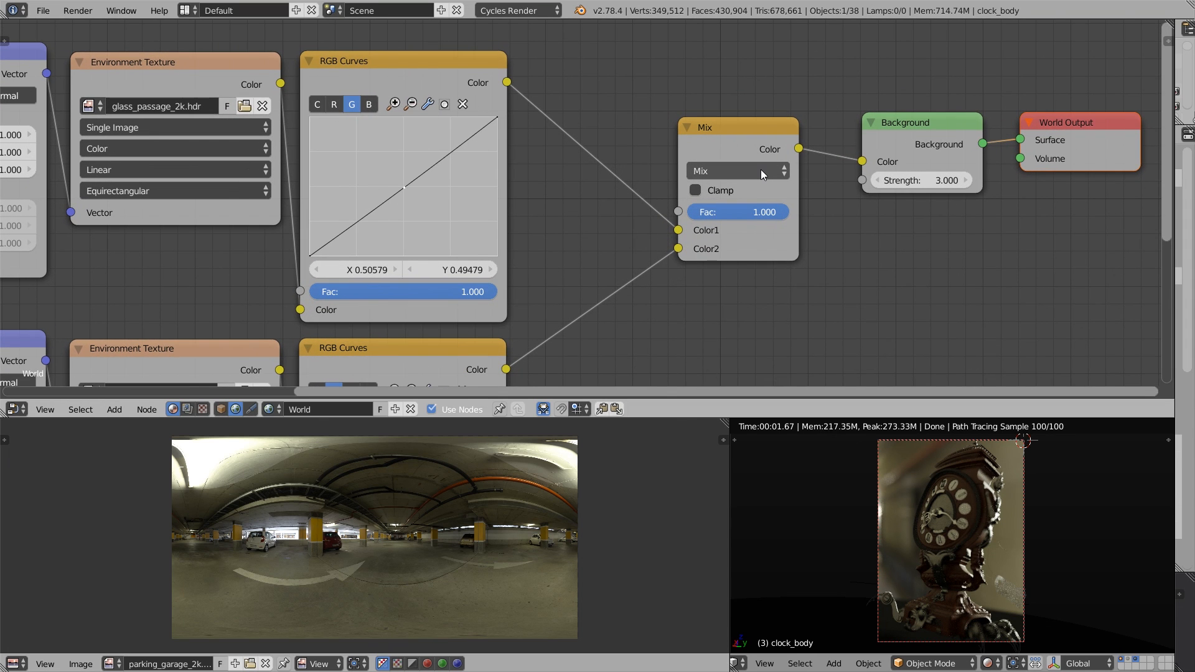
left_click(758, 171)
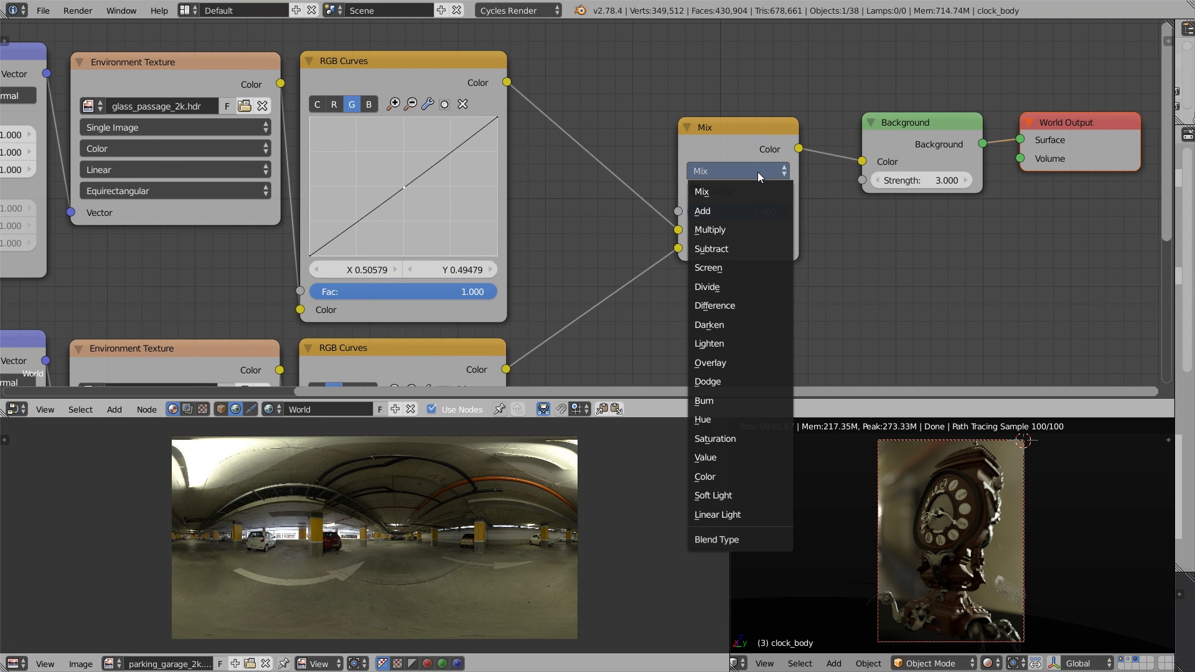
left_click(753, 212)
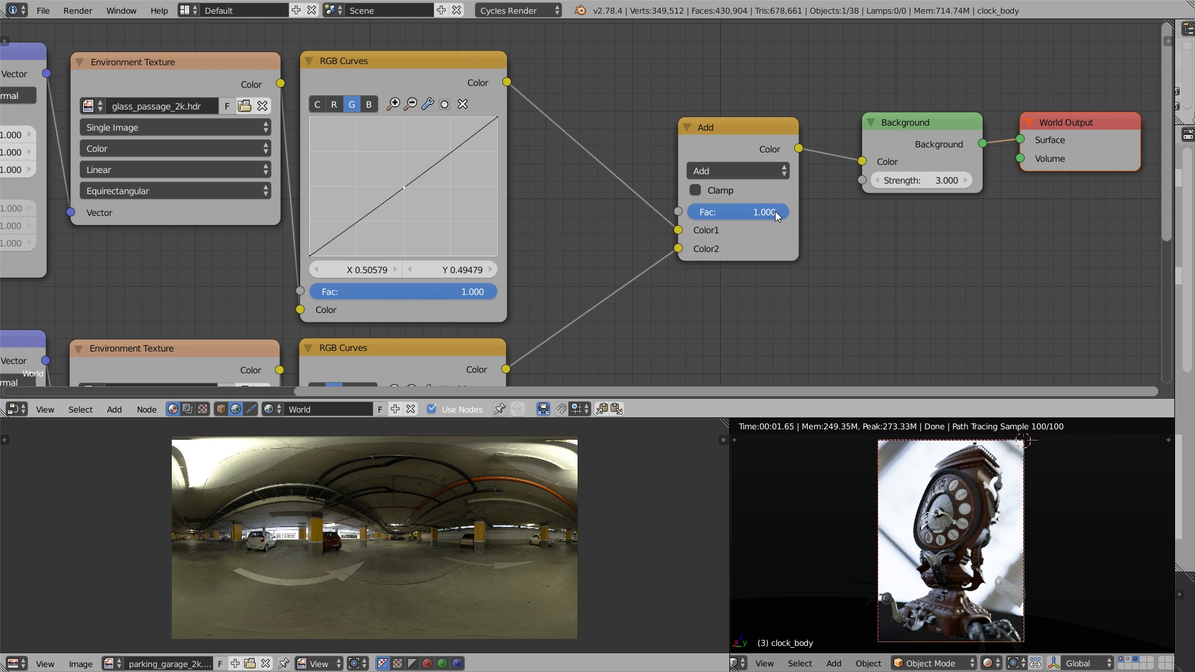
left_click_drag(779, 214, 810, 226)
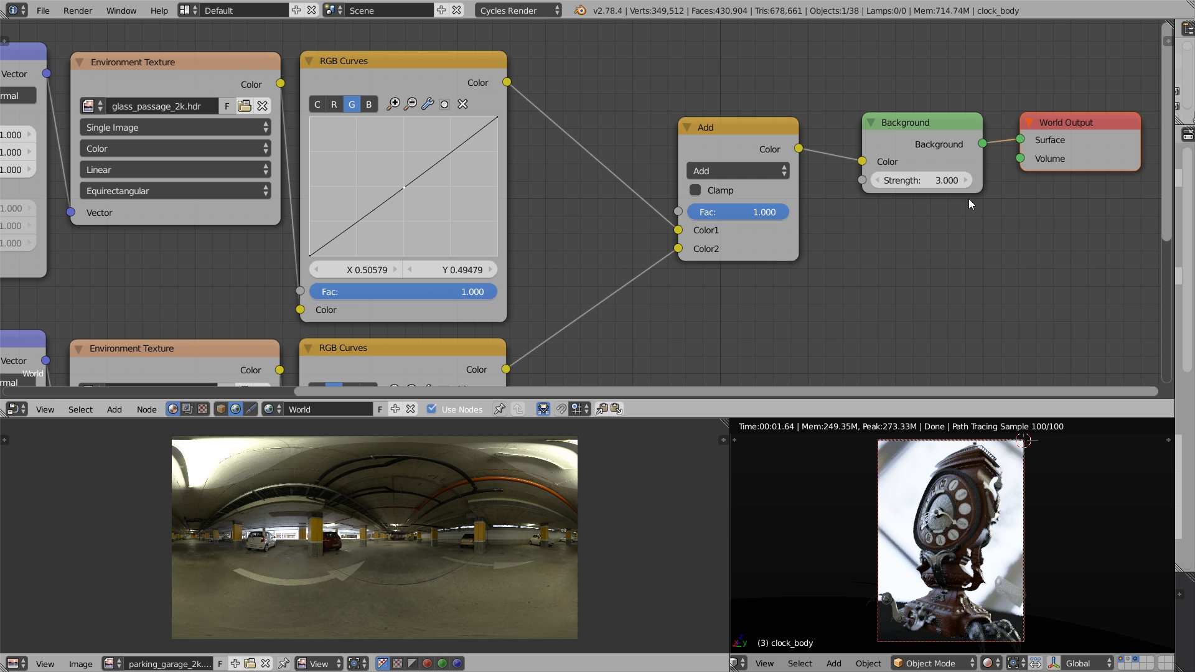
Step: Move the Background node slightly away from the Add node and the World Output node much farther away to make room between them
middle_click_drag(968, 199, 477, 187)
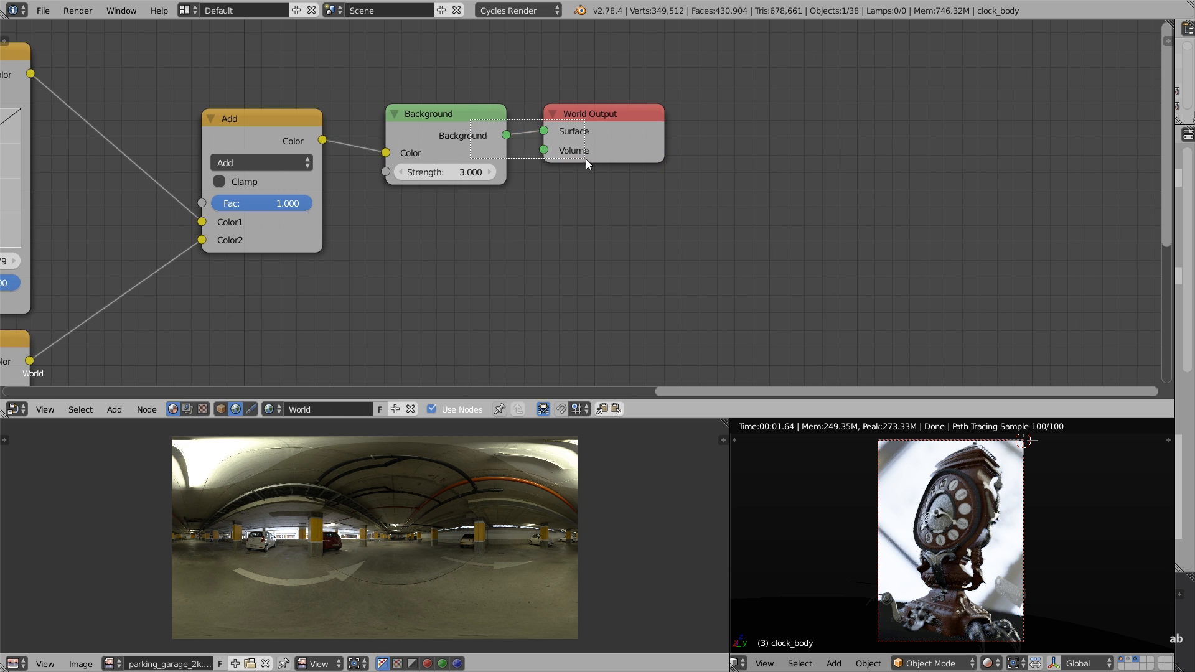
key("g")
left_click(688, 115)
left_click_drag(688, 115, 1165, 118)
Step: Insert a Mix Shader node on the link between the Background and World Output nodes
key("shift+a")
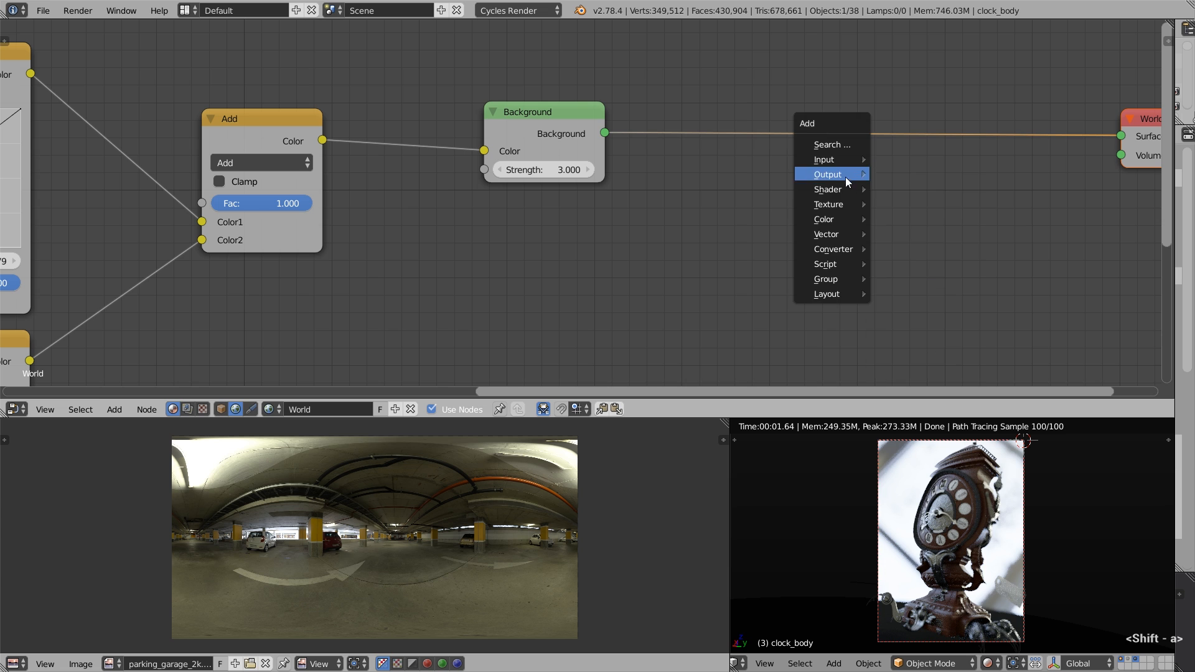
mouse_move(842, 189)
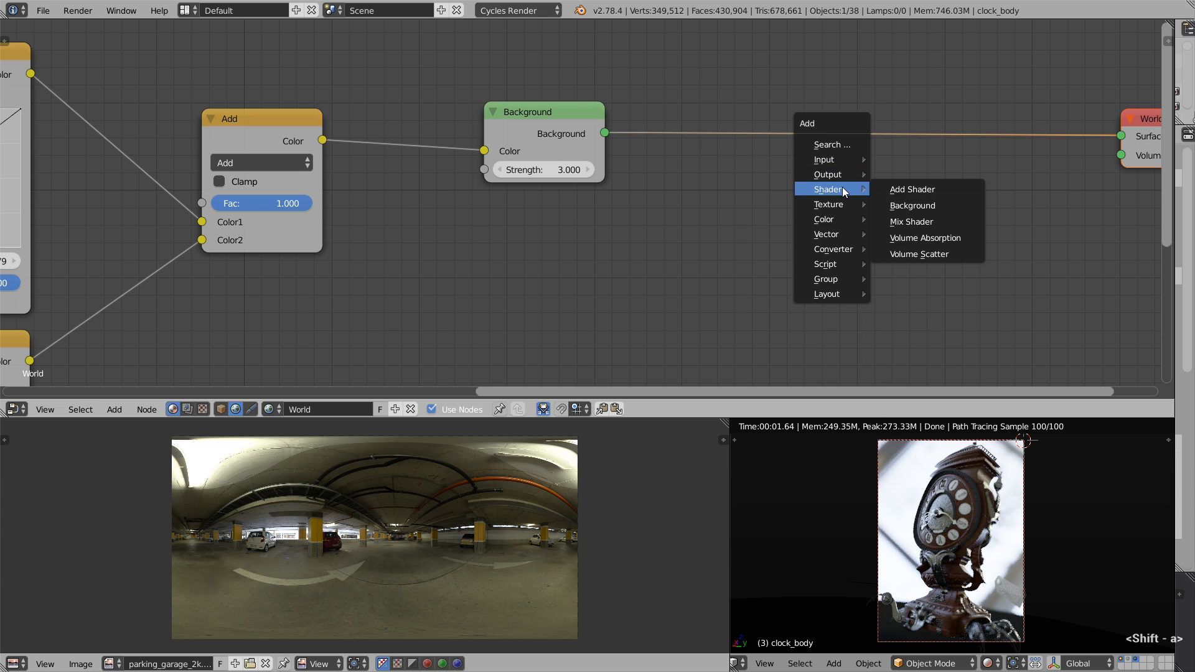
left_click(945, 222)
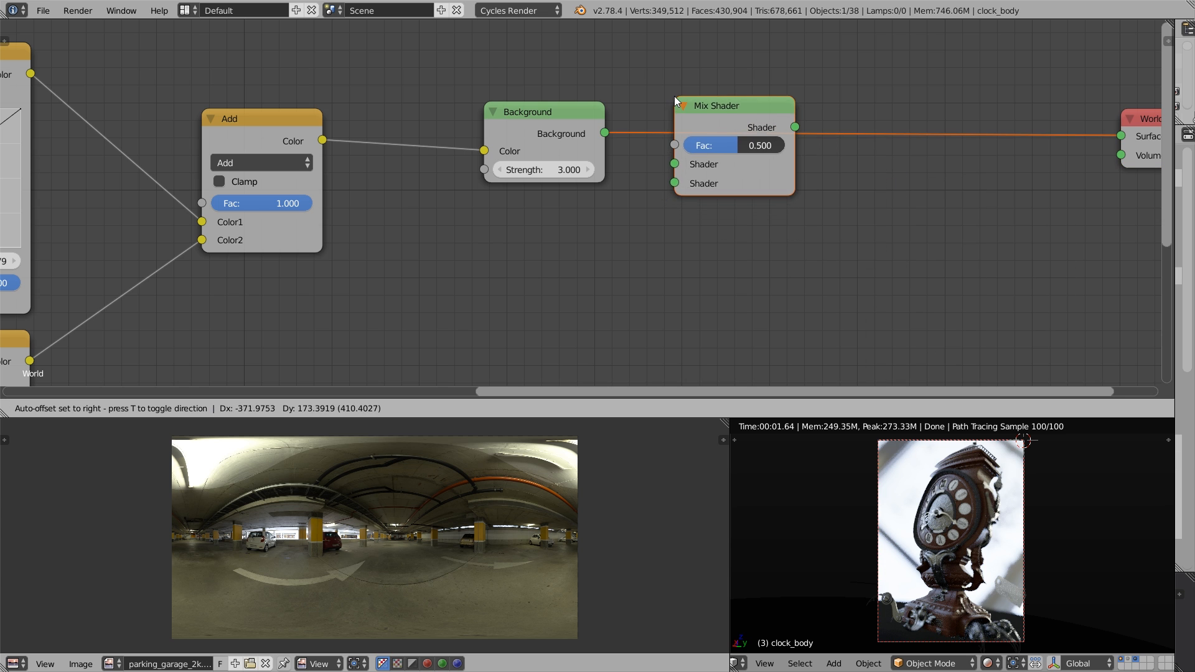
left_click(675, 95)
Step: Duplicate the Background node below the original and darken the copy's color to a deeper grey
left_click(555, 126)
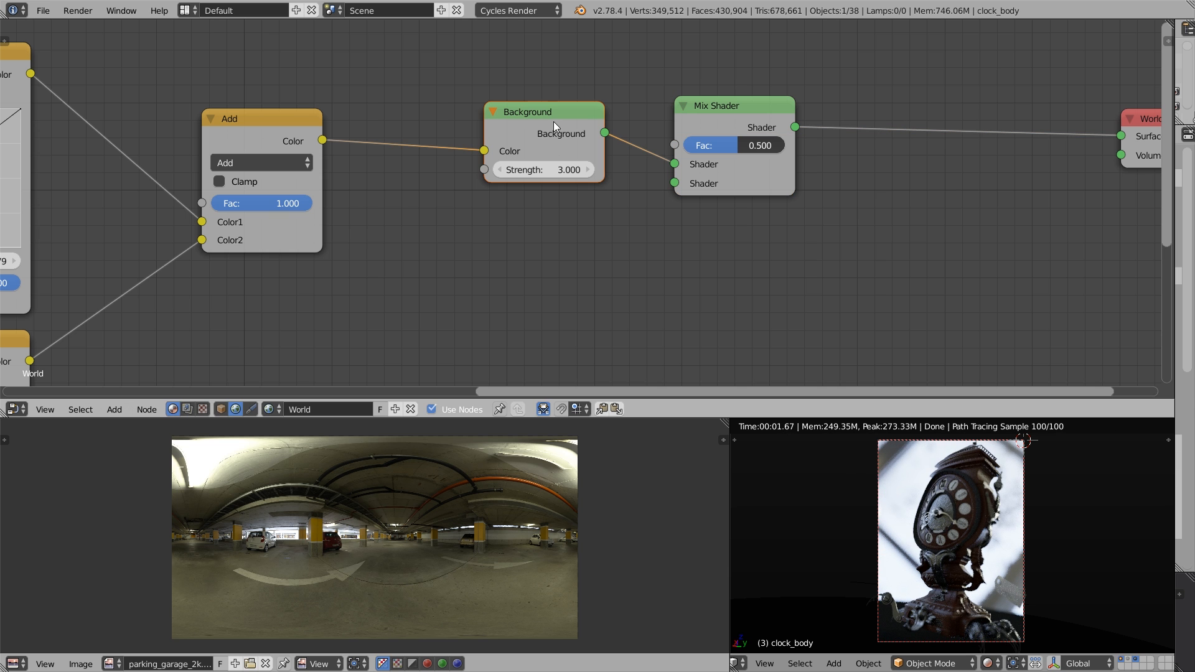
key("shift+d")
left_click(555, 244)
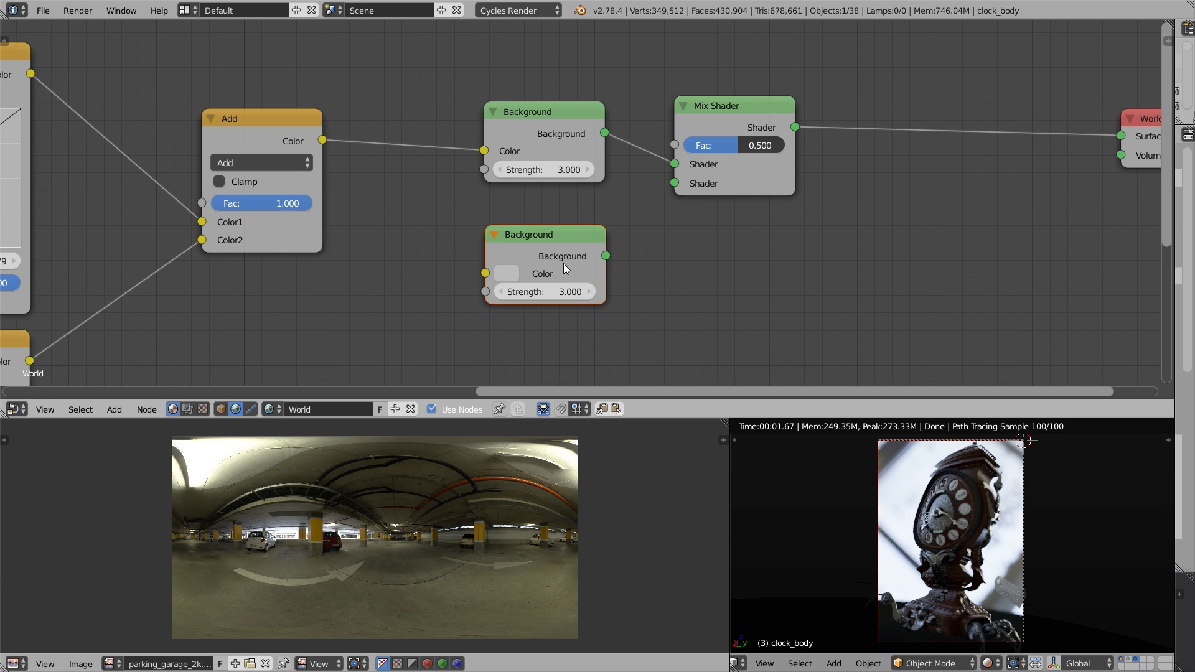
left_click(508, 274)
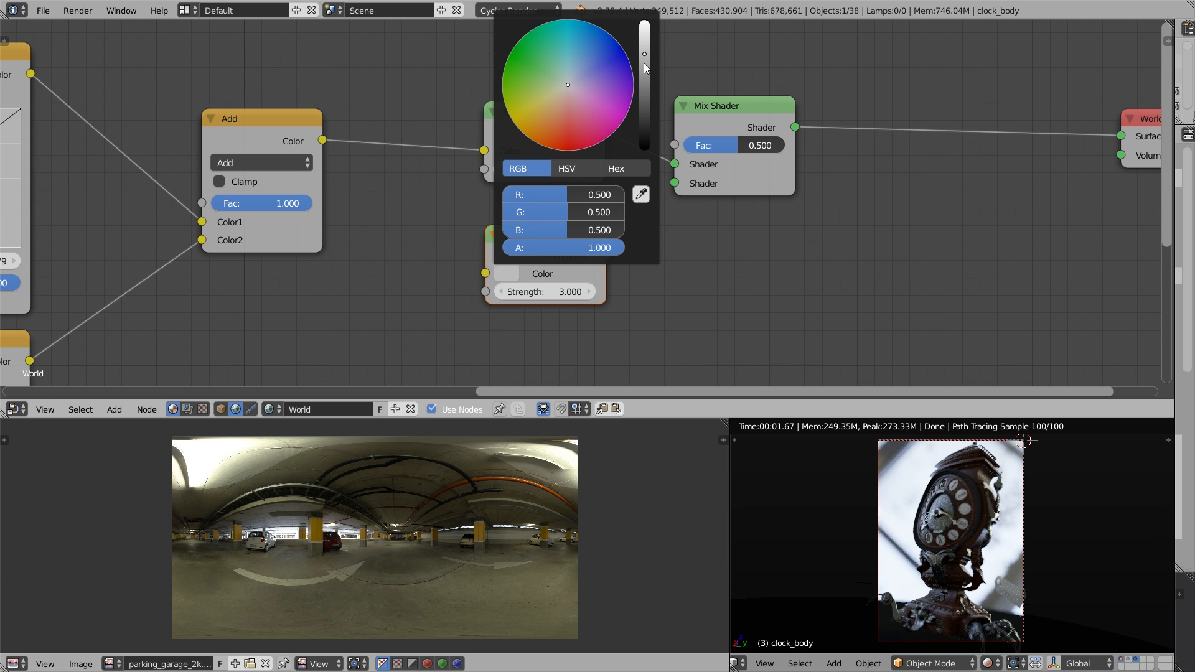
left_click_drag(644, 63, 645, 74)
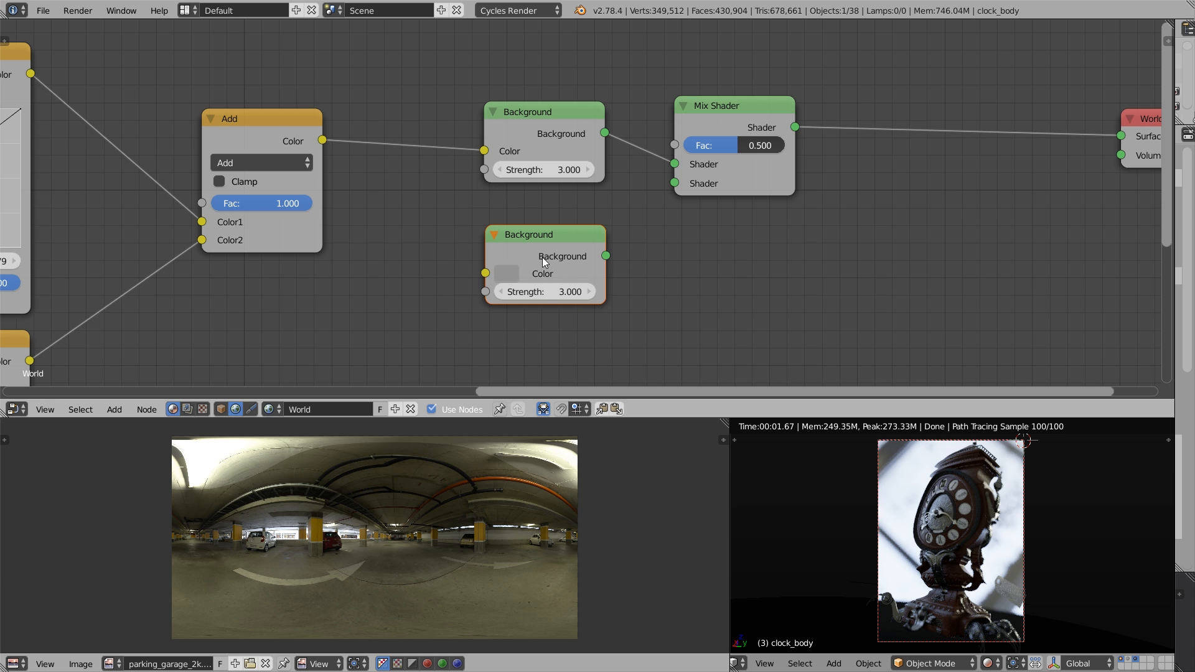
Step: Connect the duplicated Background to the Mix Shader's second shader input and set the Mix Shader's factor to 1.000
left_click_drag(606, 256, 635, 235)
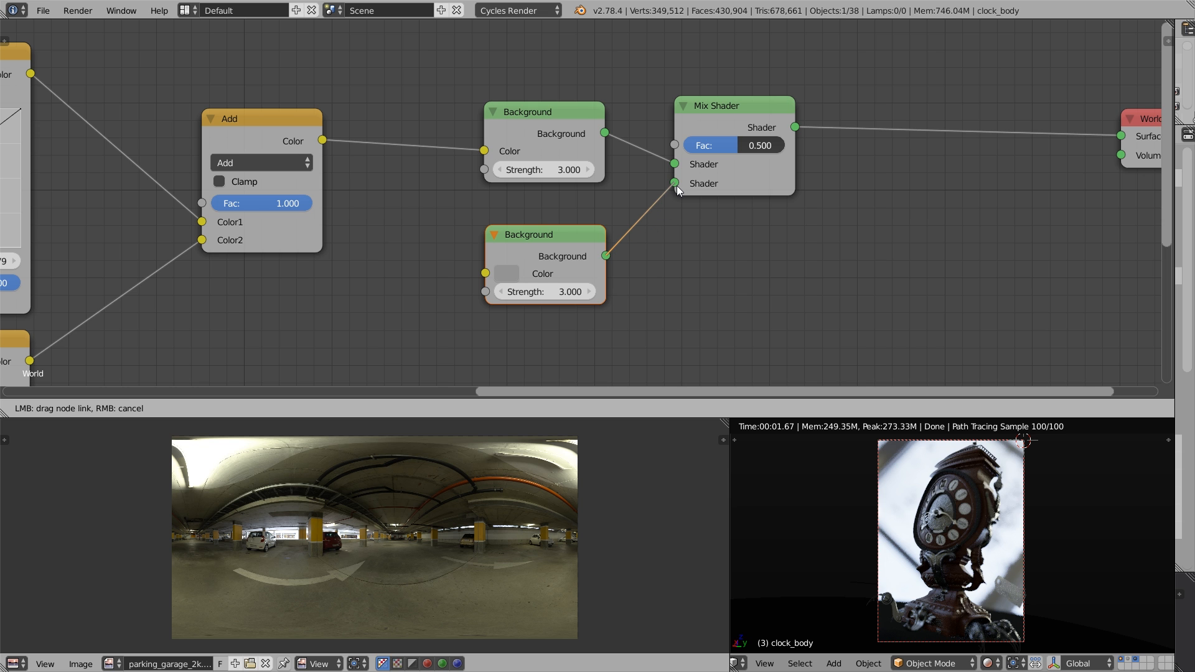
left_click_drag(677, 185, 678, 185)
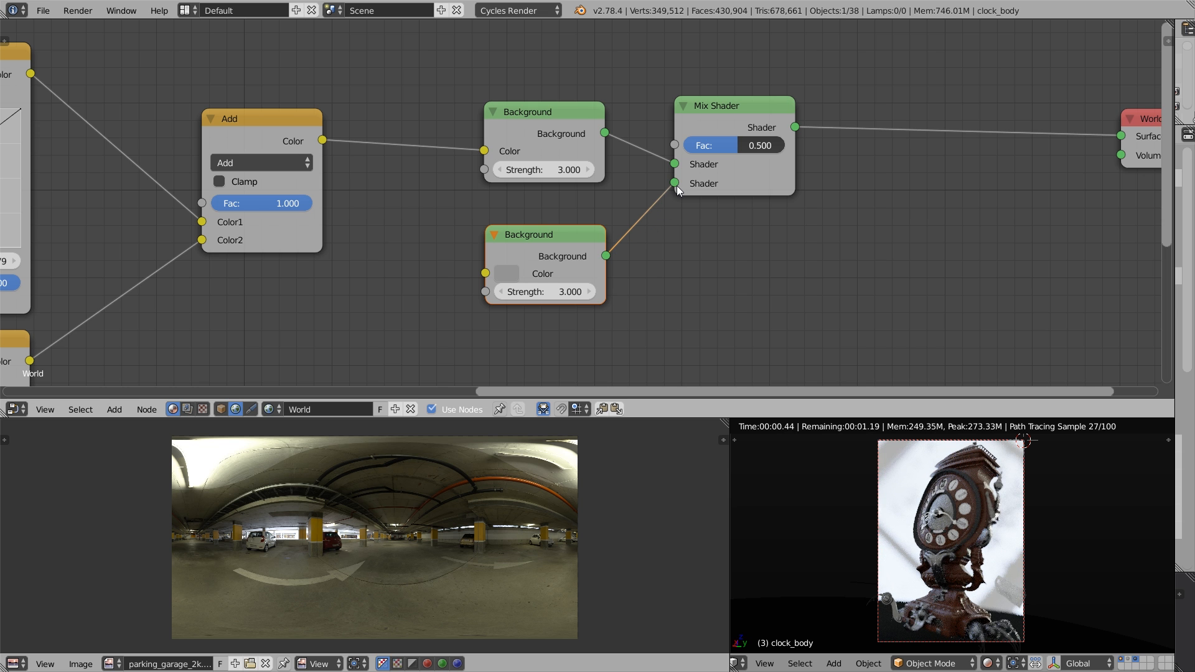
left_click_drag(741, 147, 808, 144)
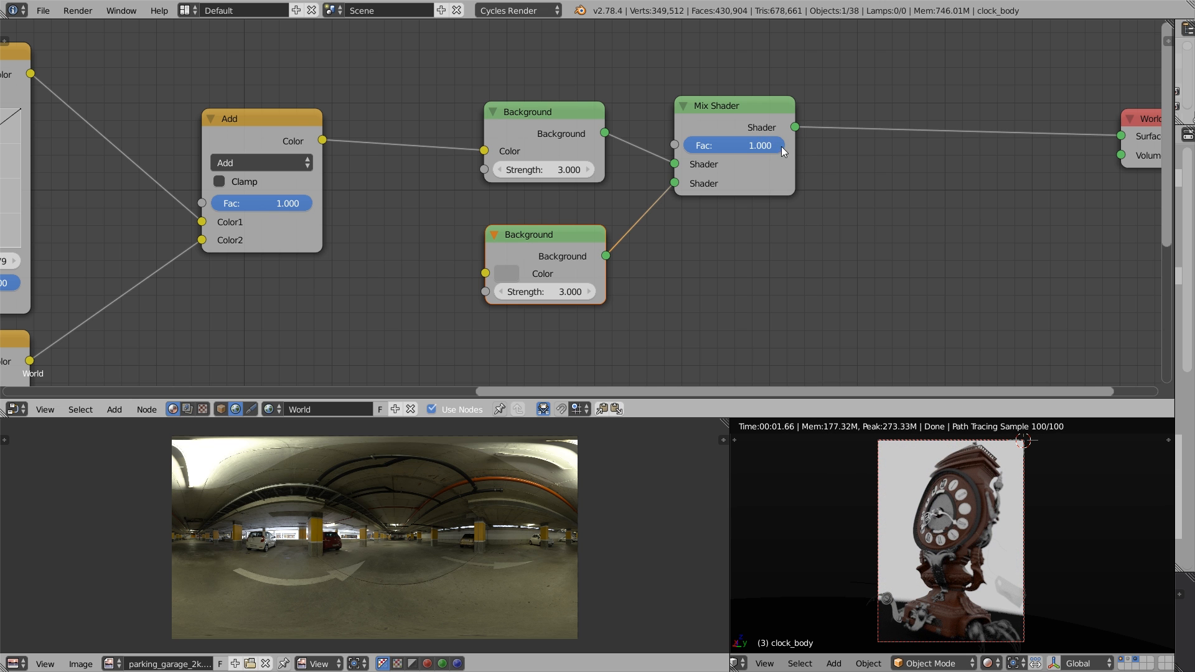
Step: Add a Light Path node above the Background nodes and connect its Is Camera Ray output to the Mix Shader's factor
middle_click_drag(758, 110, 739, 197)
scroll(728, 231, "down", 3)
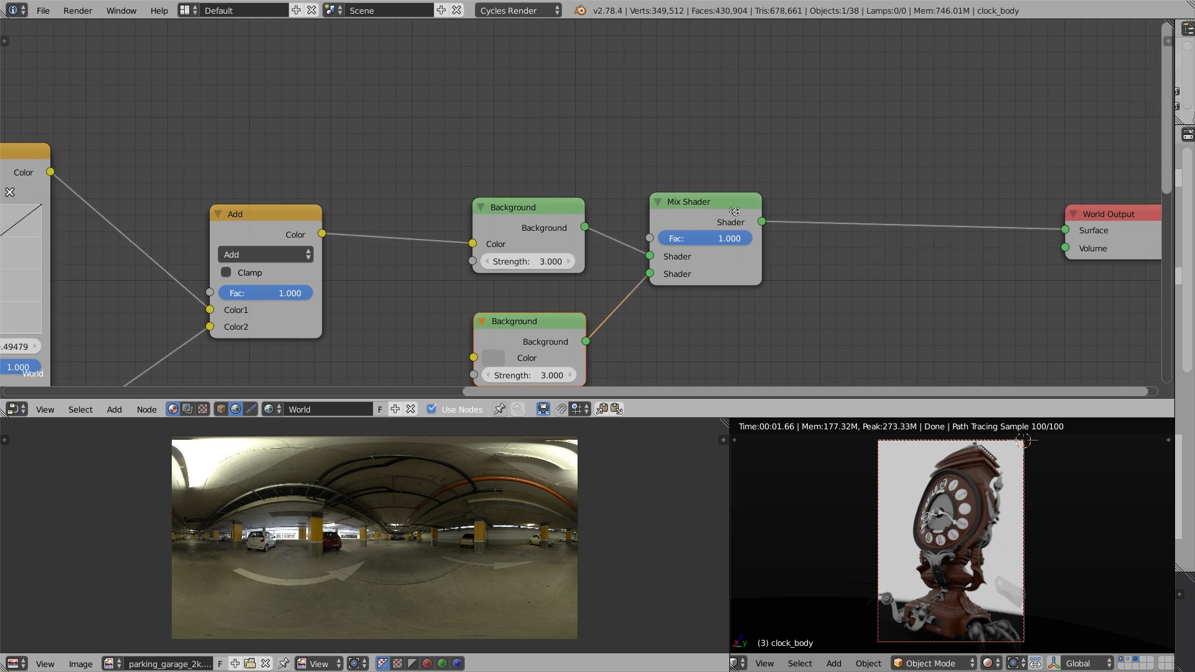
key("shift+a")
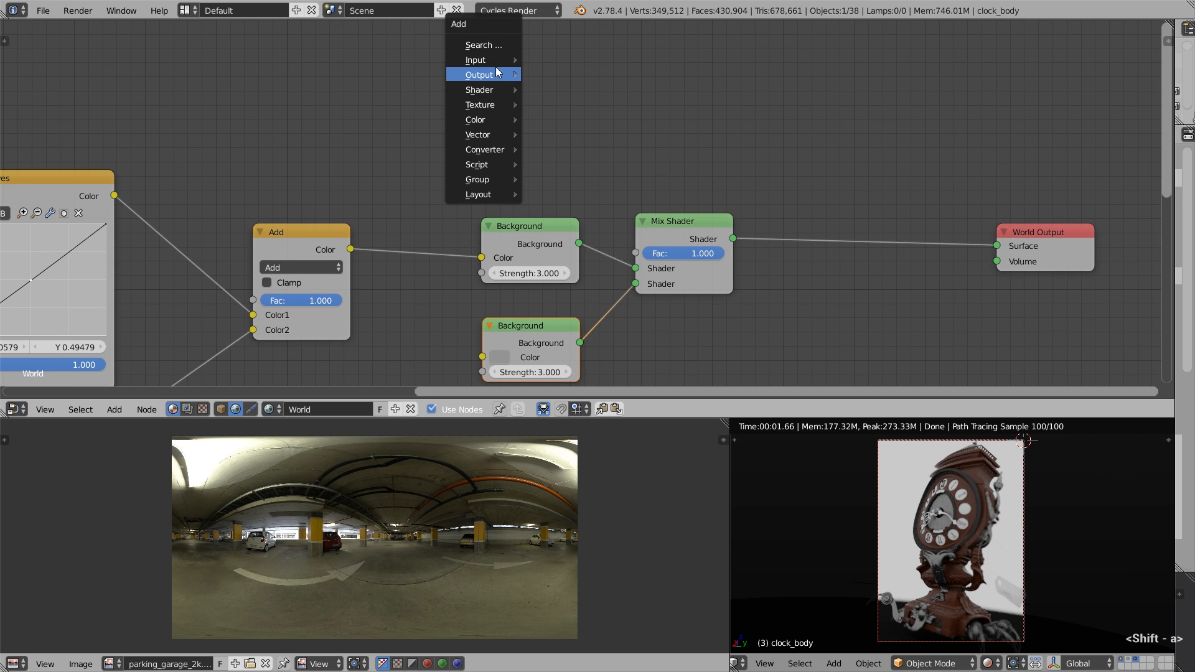
mouse_move(493, 64)
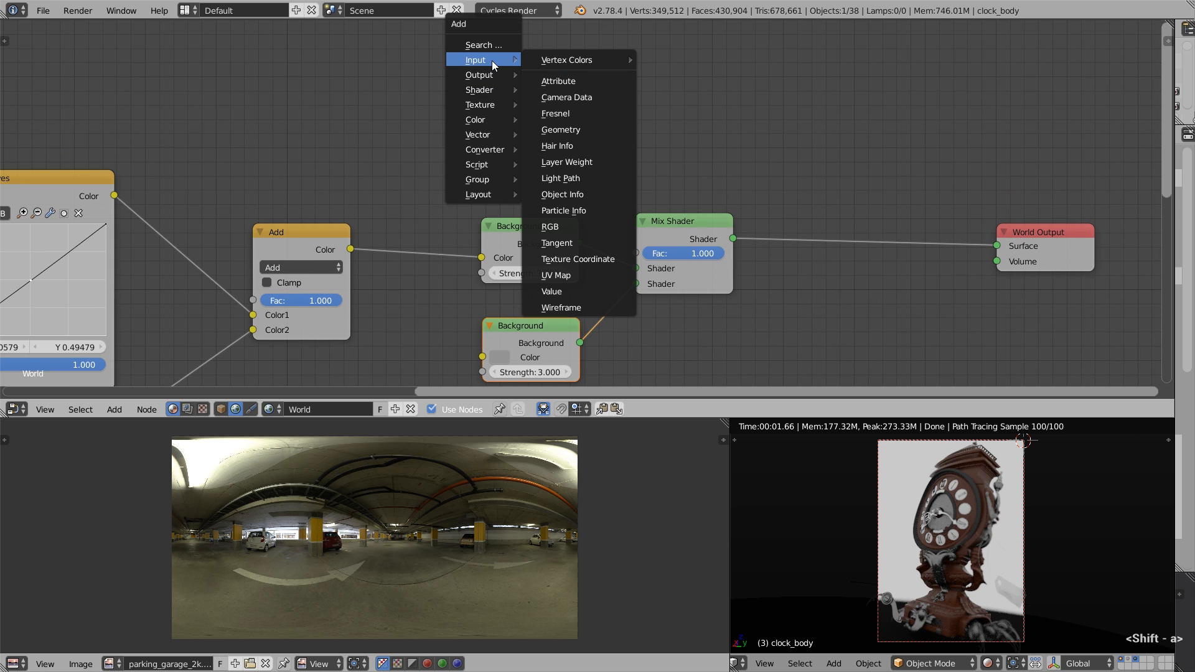
left_click(596, 178)
scroll(568, 94, "down", 1)
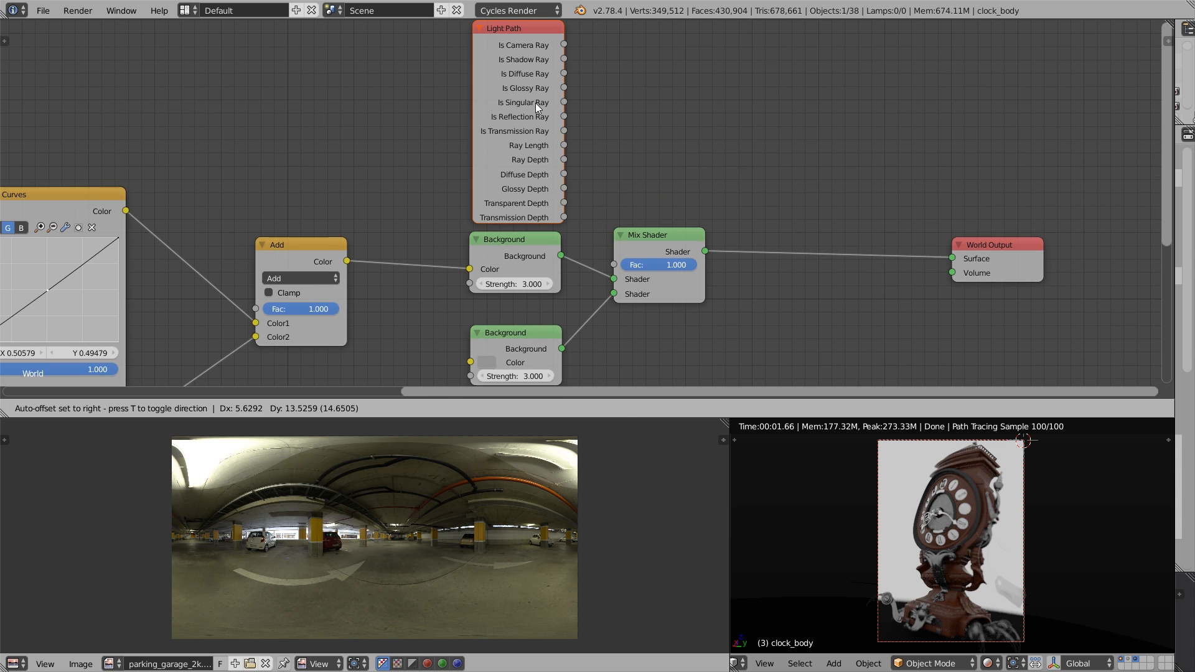
left_click(559, 61)
left_click_drag(561, 47, 620, 262)
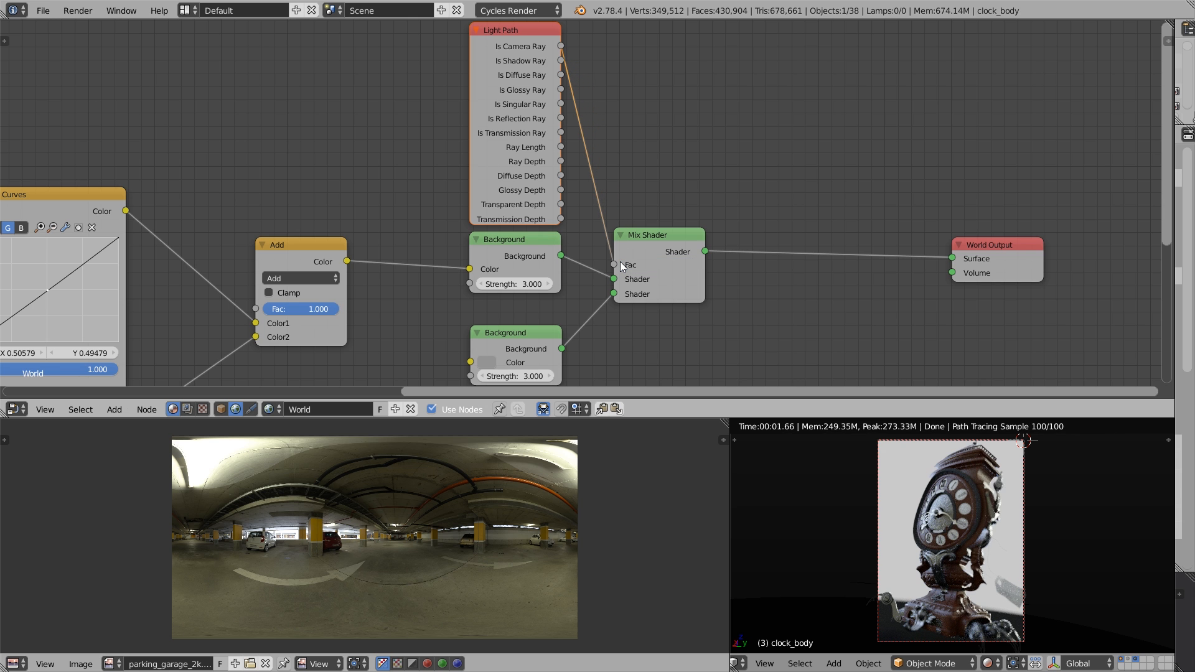
Step: Set the lower Background node's color to black
left_click(491, 363)
left_click_drag(590, 217, 580, 267)
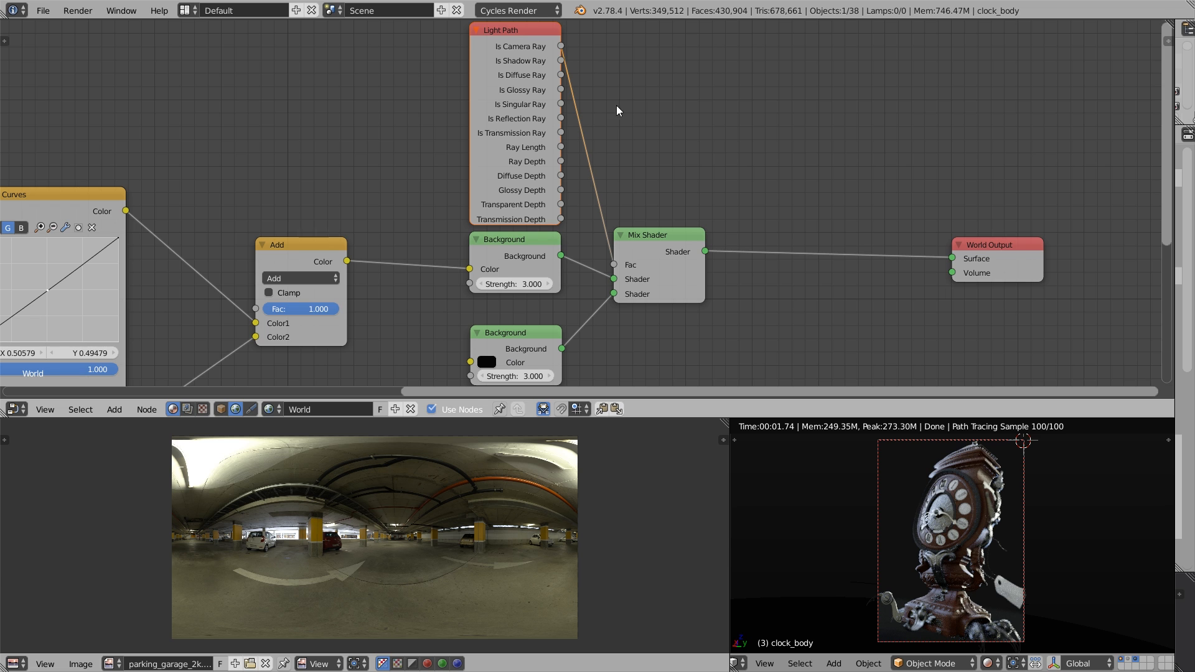
Step: Hide the Light Path node's unused sockets and move it directly above the upper Background node
key("ctrl+h")
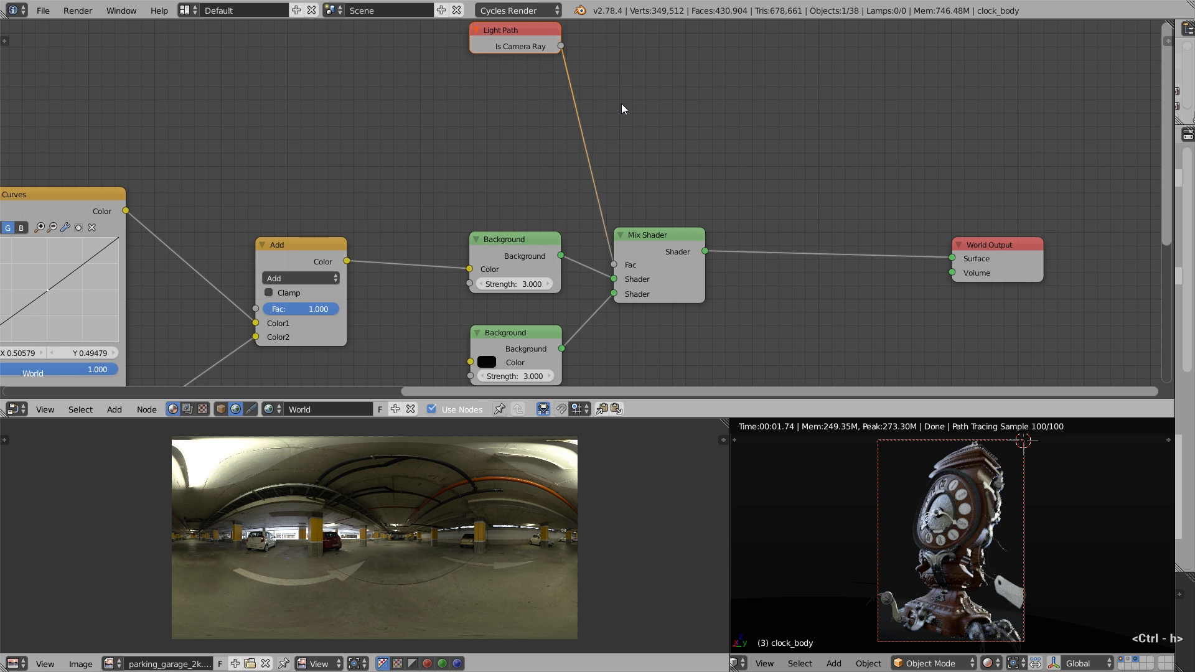
left_click_drag(523, 30, 523, 192)
middle_click_drag(523, 192, 525, 171)
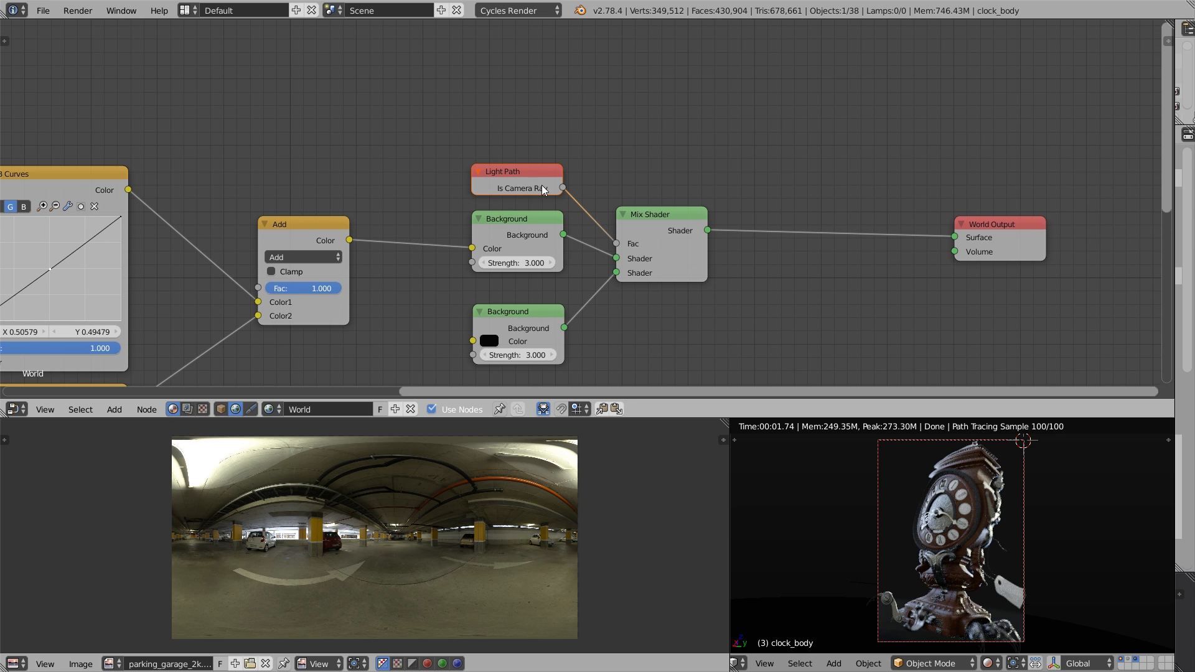
Step: Add a Frame around the Light Path, the two Background nodes and the Mix Shader, sized to enclose them all
left_click_drag(430, 375, 662, 114)
key("shift+a")
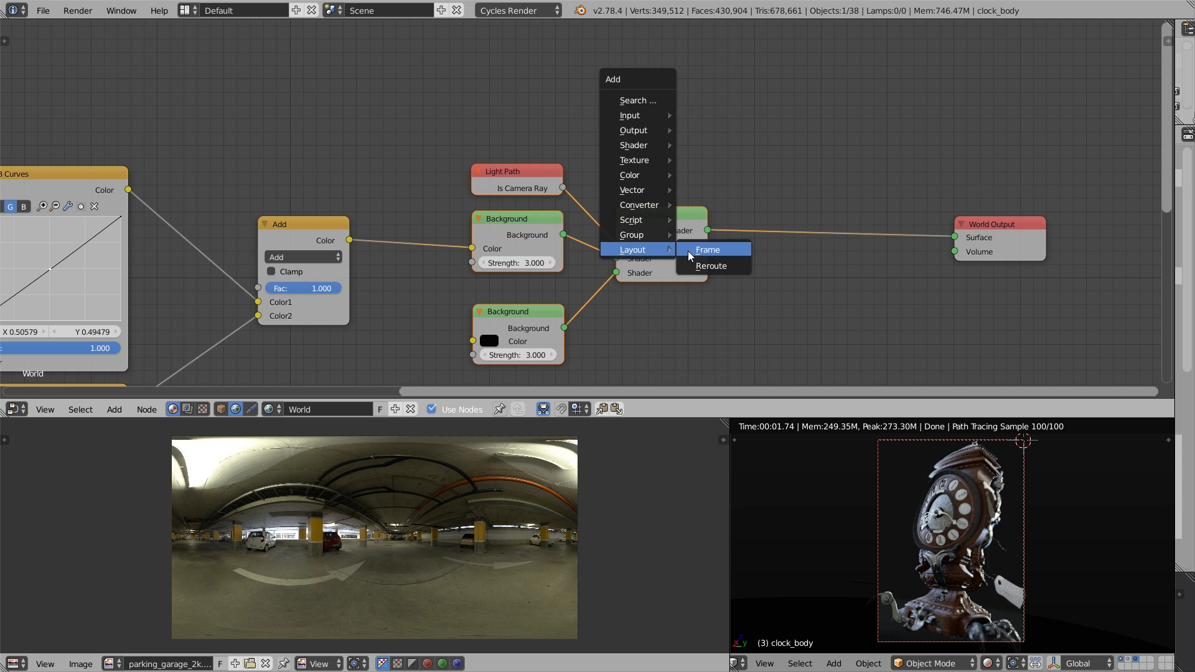
left_click(696, 254)
left_click(457, 112)
left_click_drag(553, 142, 717, 149)
left_click_drag(635, 179, 656, 380)
Step: Give the new frame a custom light blue color
key("n")
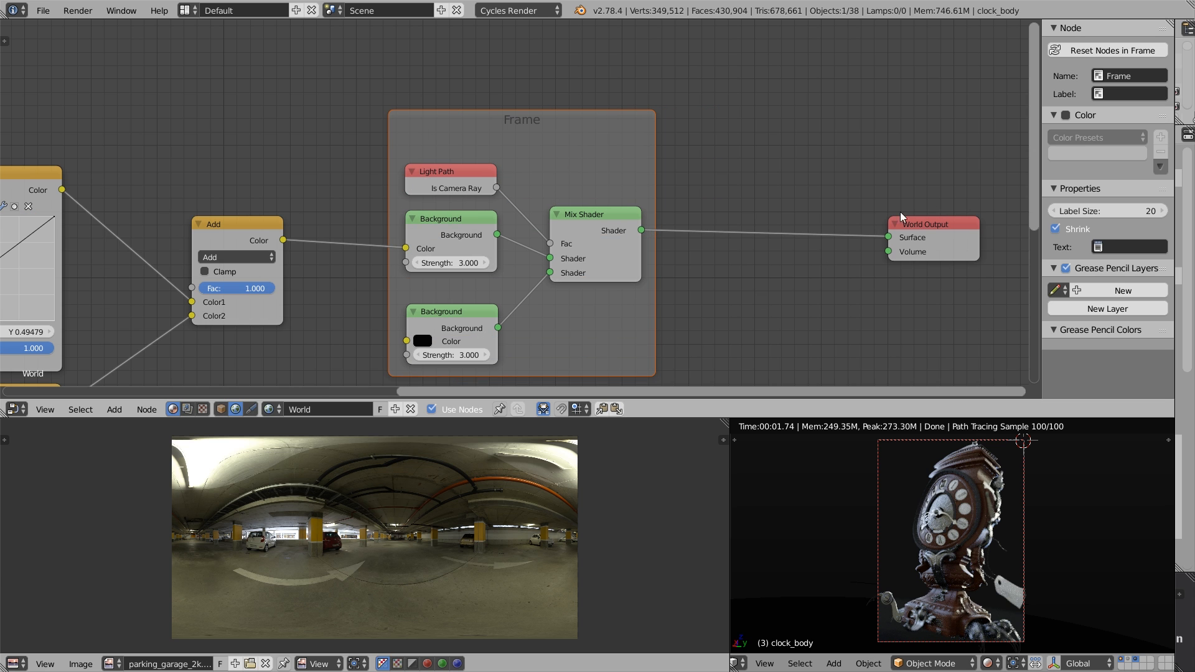
left_click(1065, 115)
left_click(1072, 154)
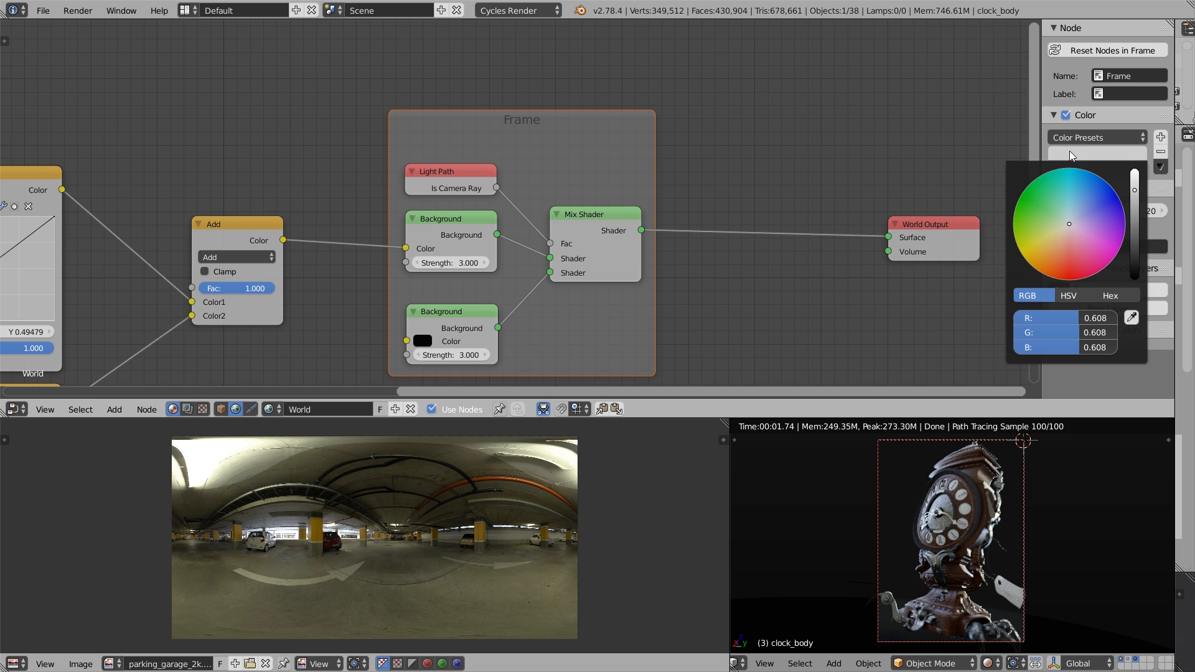
left_click_drag(1069, 225, 1070, 218)
left_click_drag(1135, 190, 1135, 177)
Step: Set the frame's label size to 60 and turn off Shrink
left_click(1108, 207)
type("60")
key("Return")
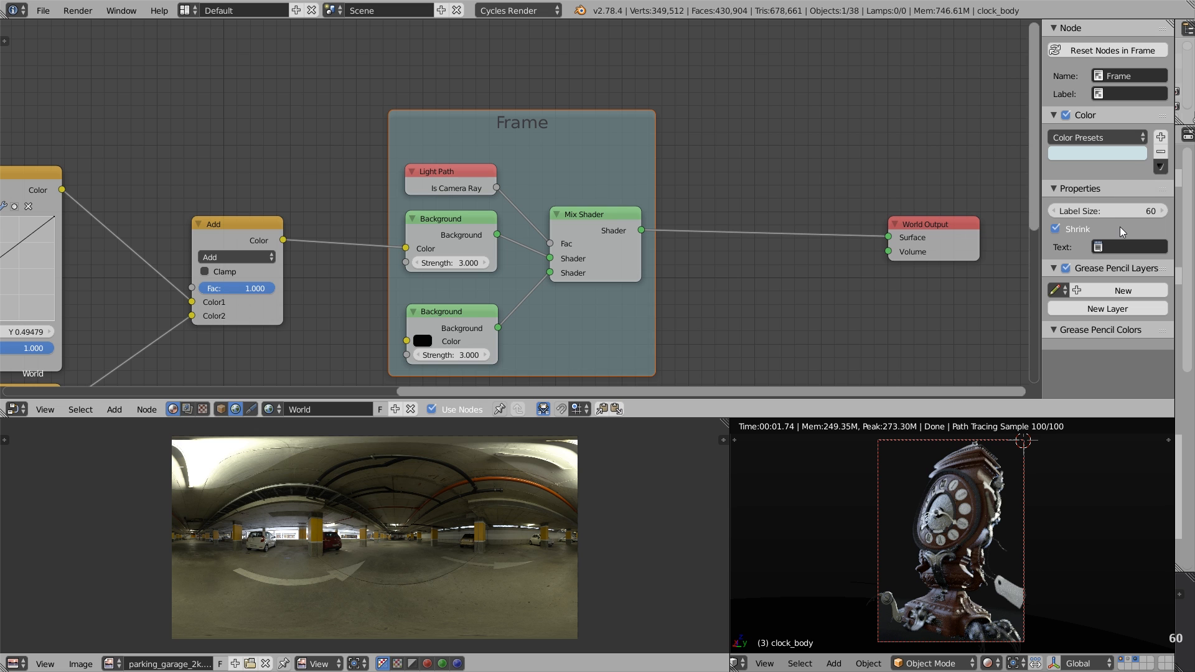
left_click(1083, 235)
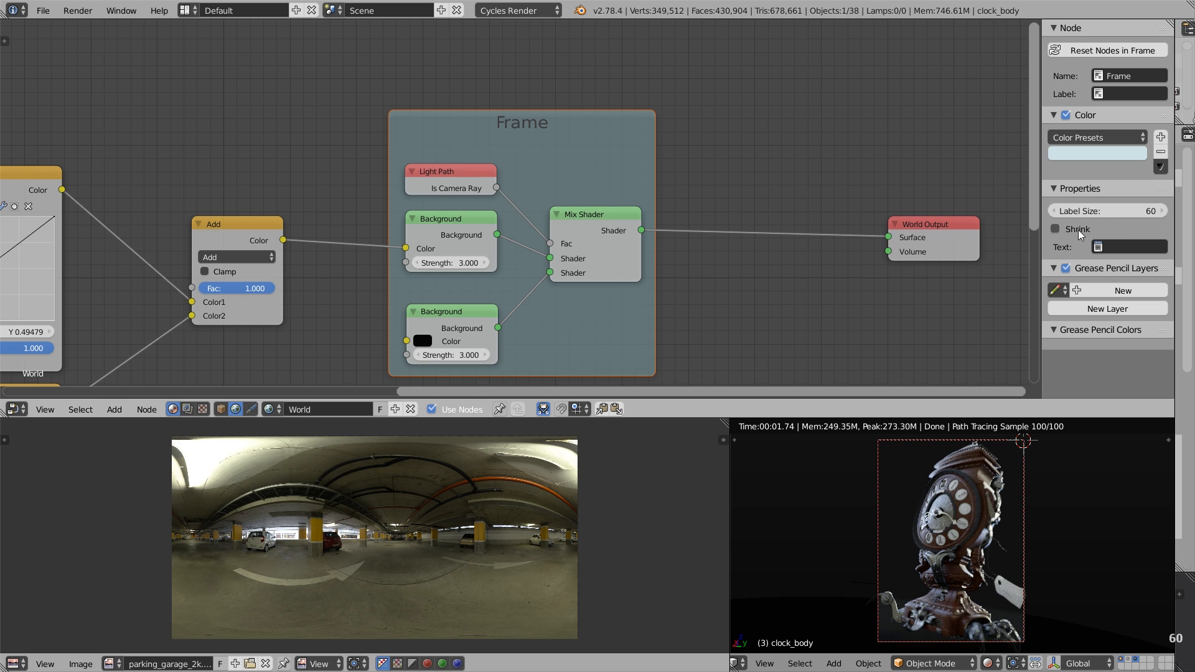
Step: Label the frame BACKGROUND
left_click(1118, 92)
type("BACKGROUND")
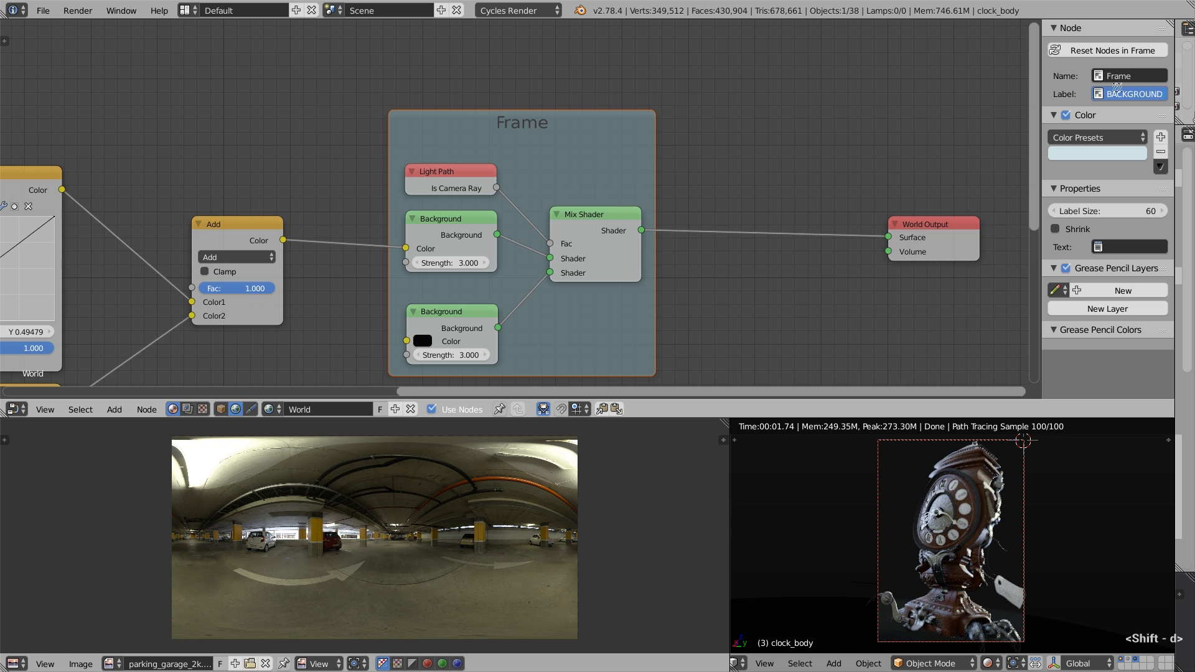
key("Return")
key("n")
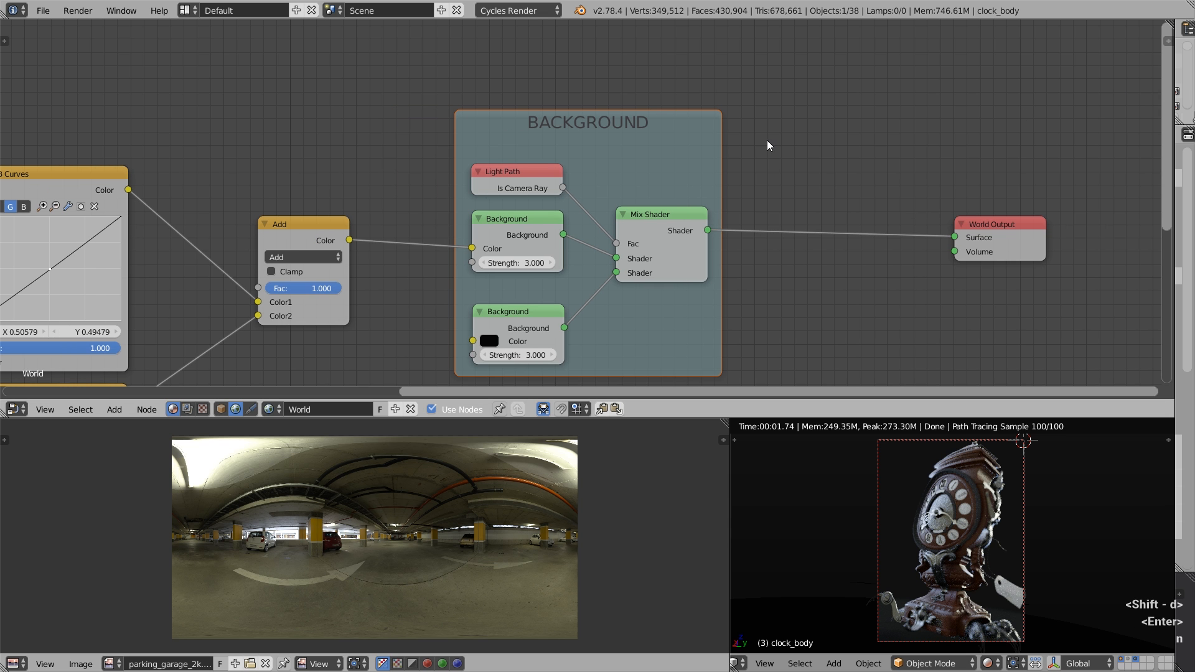
Step: Move the glass_passage_2k.hdr node chain slightly upward and join its four nodes in a new frame
scroll(750, 153, "down", 1)
middle_click_drag(750, 153, 890, 136)
middle_click_drag(326, 195, 663, 159)
key("b")
left_click_drag(96, 91, 700, 285)
key("g")
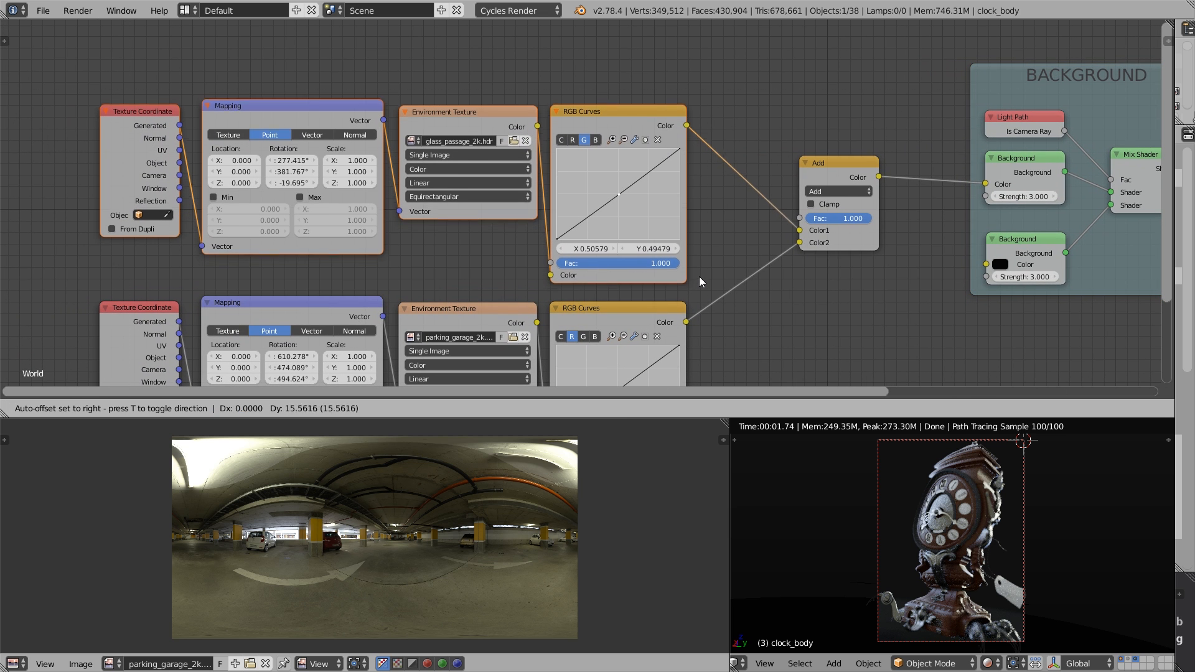
left_click(700, 268)
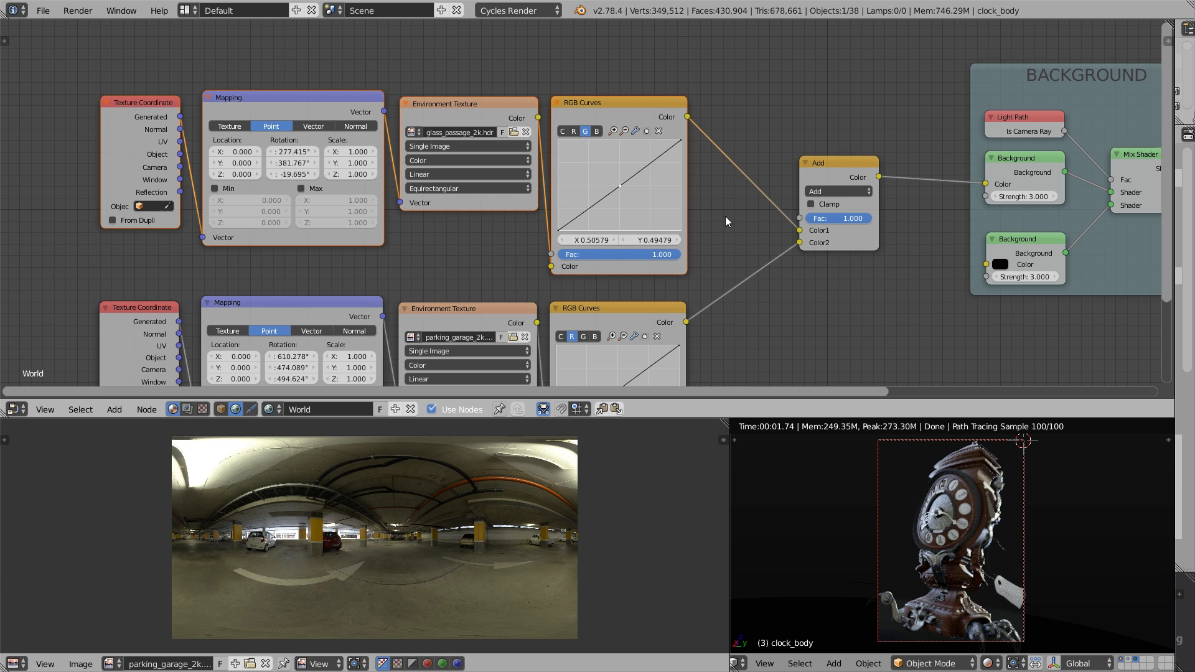
key("shift+p")
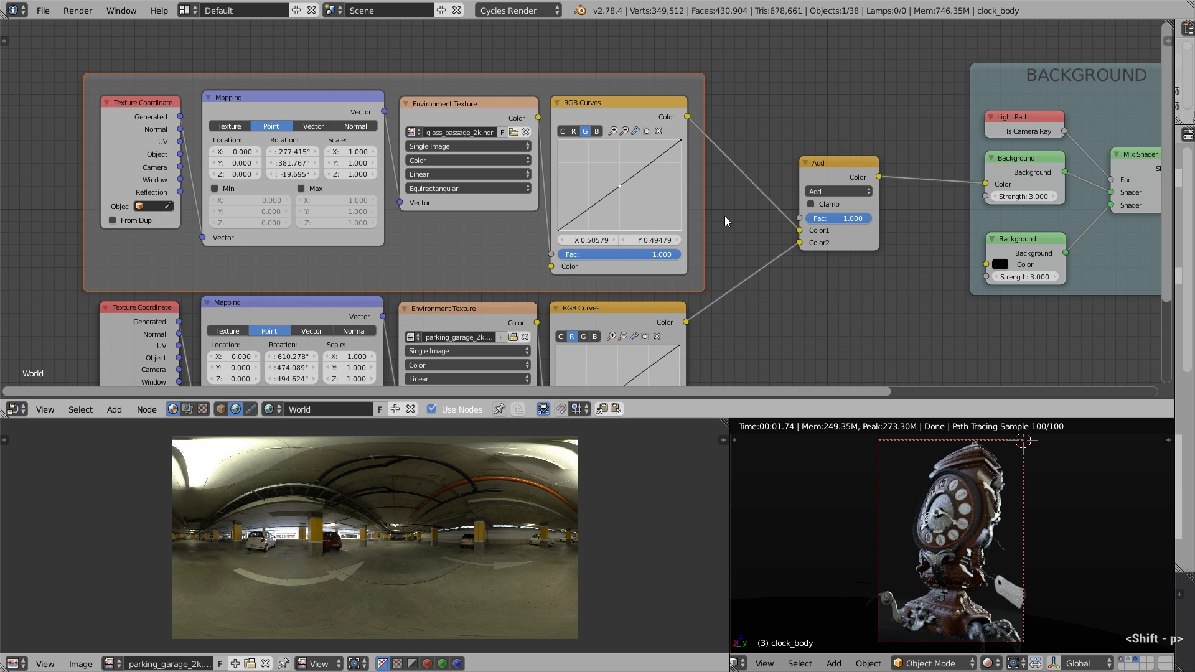
Step: Label the glass passage frame HDRI - 01
key("n")
left_click(1129, 94)
type("HDRI - 01")
key("Return")
Step: Give the HDRI - 01 frame a slightly bluish light color and set its label size to 60
left_click(1098, 152)
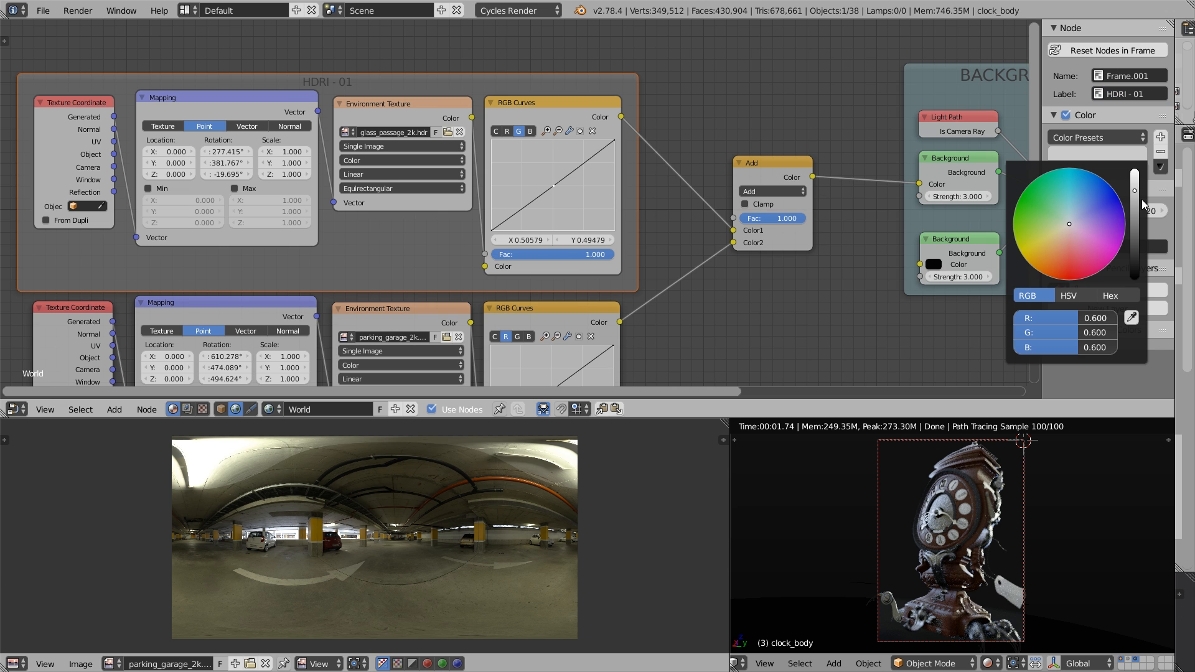
left_click_drag(1135, 182, 1135, 178)
left_click_drag(1069, 223, 1070, 222)
left_click(1100, 207)
type("30")
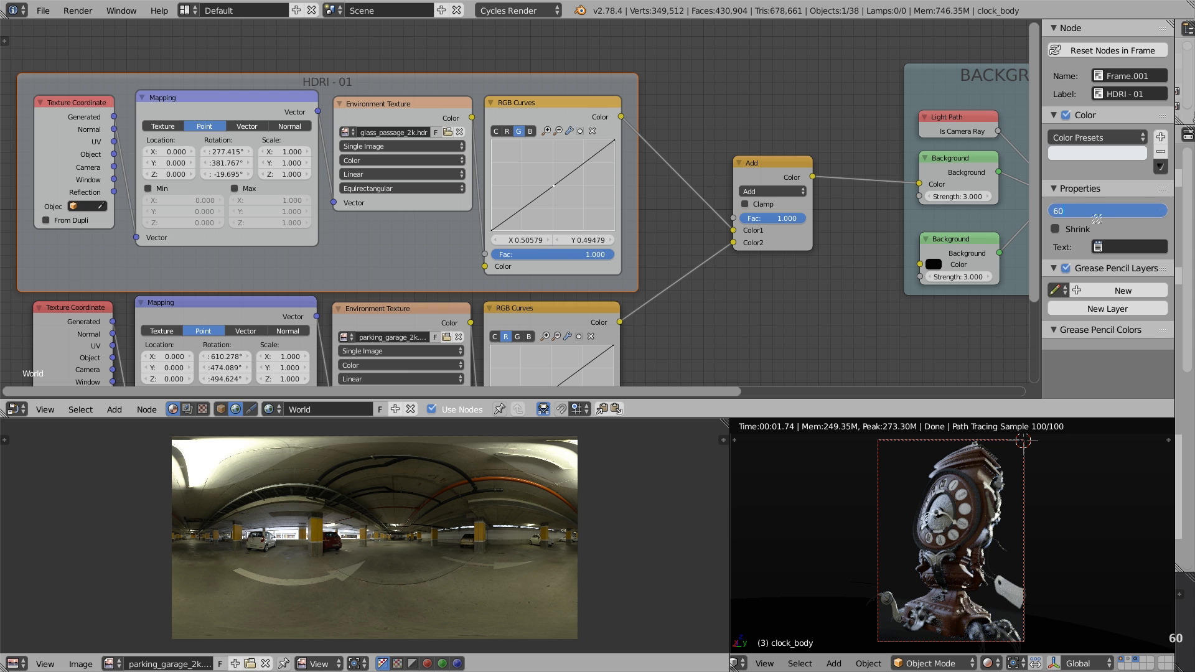
key("Return")
key("n")
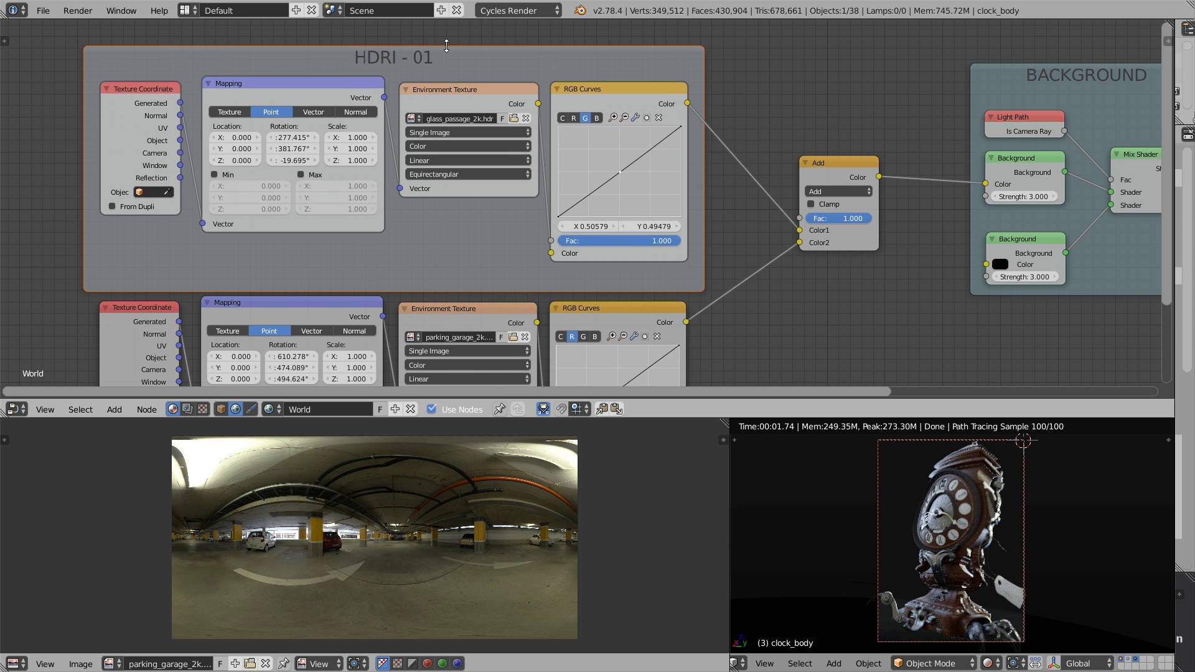
Step: Enclose the parking_garage_2k.hdr node chain in a brownish frame labeled HDRI - 02
scroll(175, 232, "down", 2)
key("b")
left_click_drag(174, 228, 680, 340)
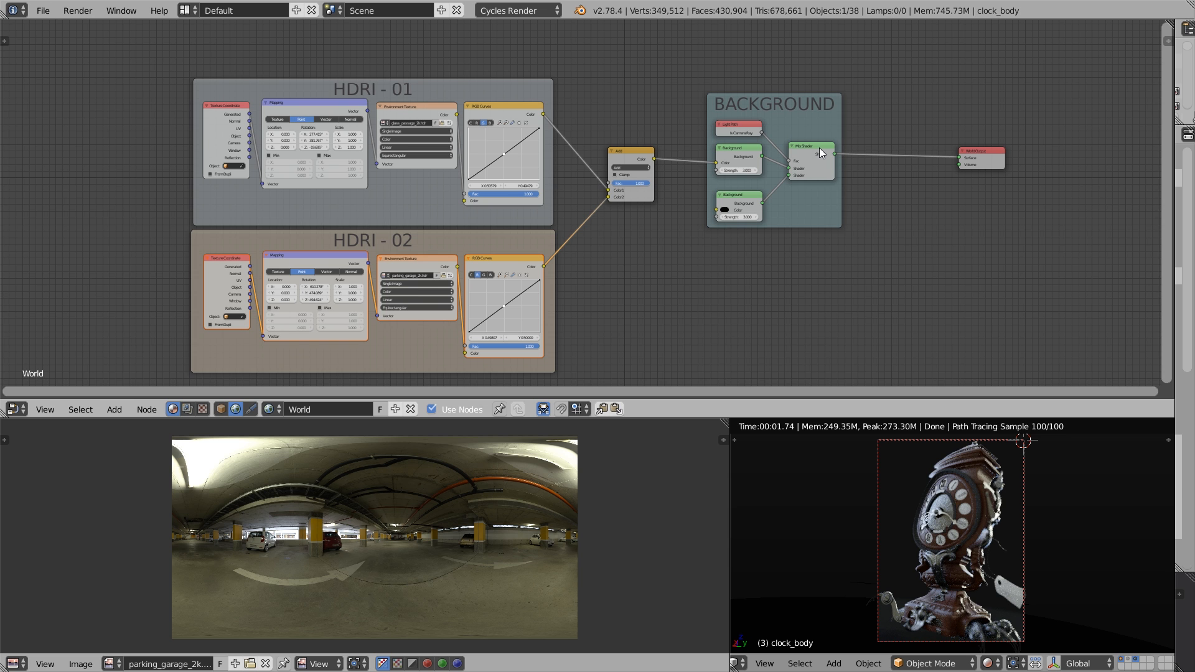
Step: Widen the BACKGROUND frame to the right and shift its four nodes toward its right edge
scroll(836, 207, "down", 1)
scroll(859, 211, "up", 4)
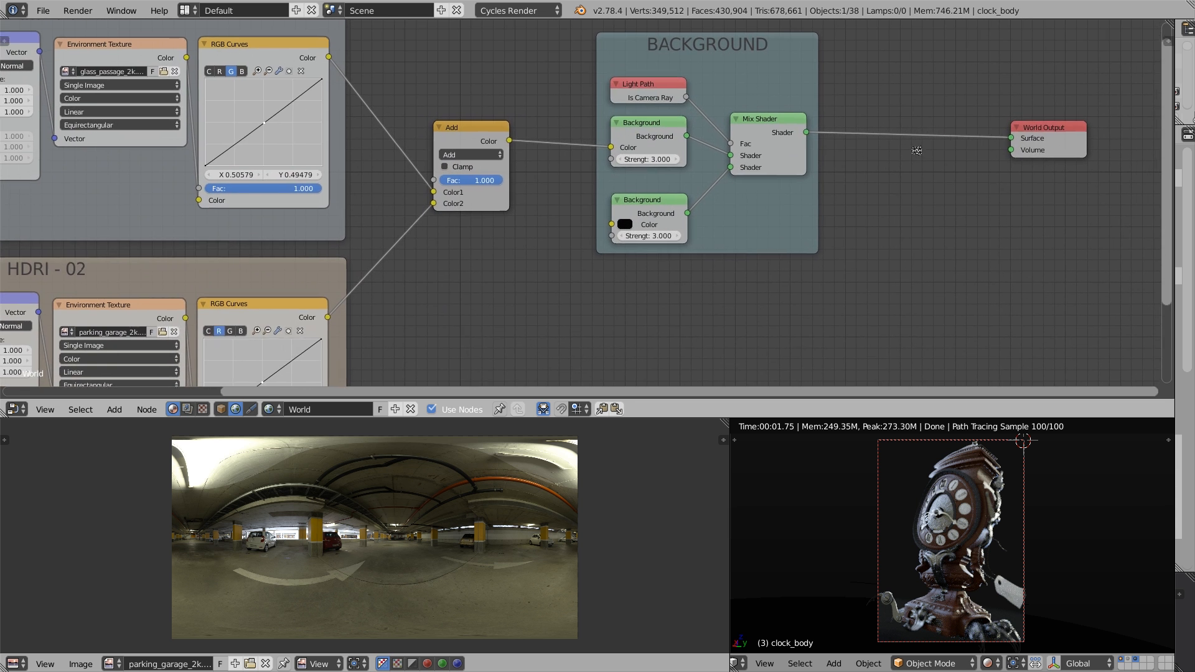
left_click_drag(764, 215, 929, 213)
left_click(693, 194)
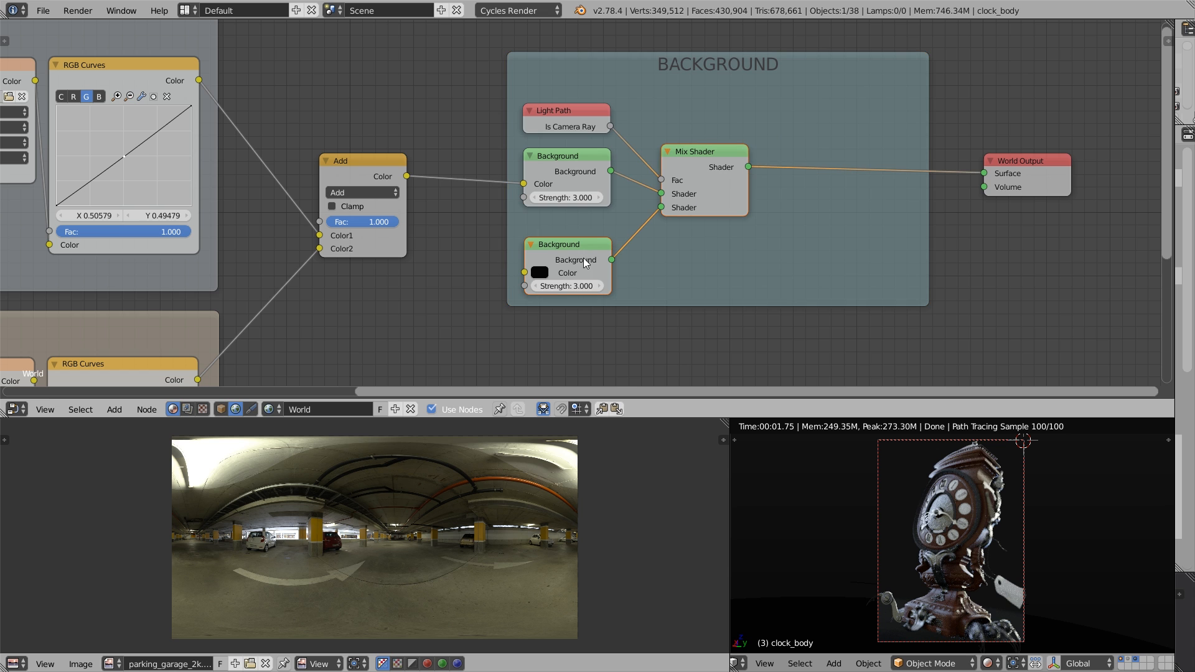
key("a")
key("b")
left_click_drag(549, 98, 689, 280)
key("g")
left_click(857, 277)
Step: Move the World Output further right, widen the BACKGROUND frame again and shift its nodes to the new right edge
left_click_drag(1011, 178, 1170, 172)
left_click_drag(928, 209, 1128, 211)
key("a")
key("b")
left_click_drag(780, 107, 1039, 299)
key("g")
left_click(1123, 298)
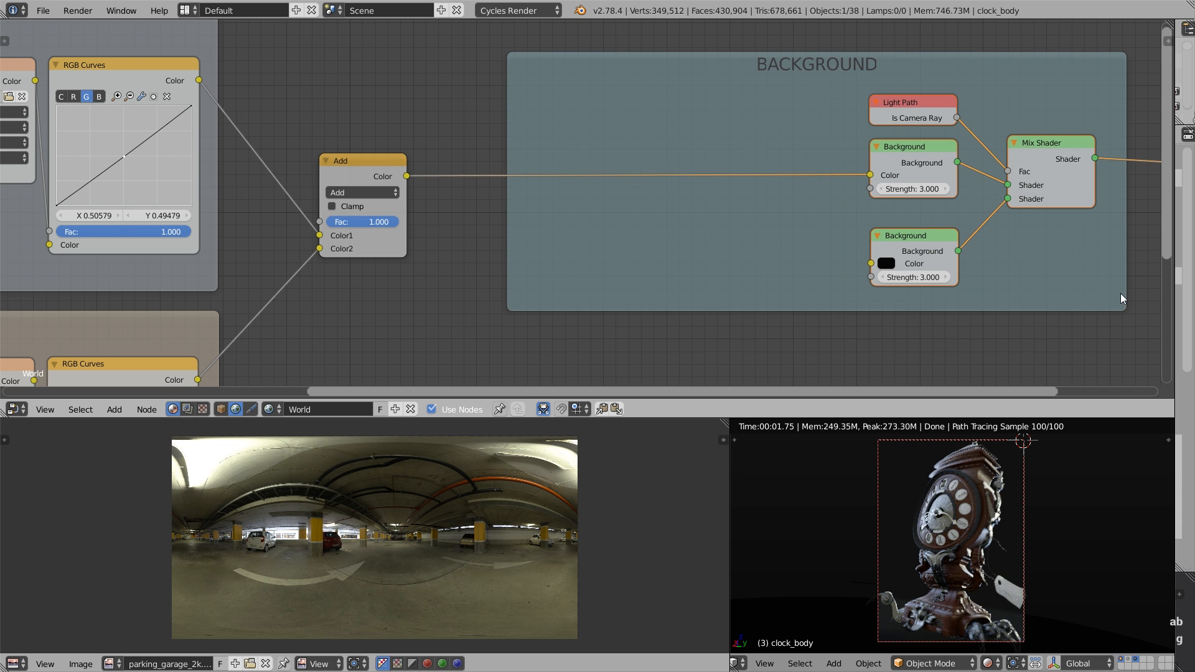
Step: Extend the BACKGROUND frame downward and reposition its shader nodes near the frame's right edge
left_click_drag(763, 310, 755, 389)
key("a")
key("b")
left_click_drag(836, 116, 1053, 327)
key("g")
left_click(1058, 280)
Step: Duplicate the four HDRI - 01 nodes and place the copies inside the BACKGROUND frame, before its shader nodes
scroll(1052, 282, "down", 2)
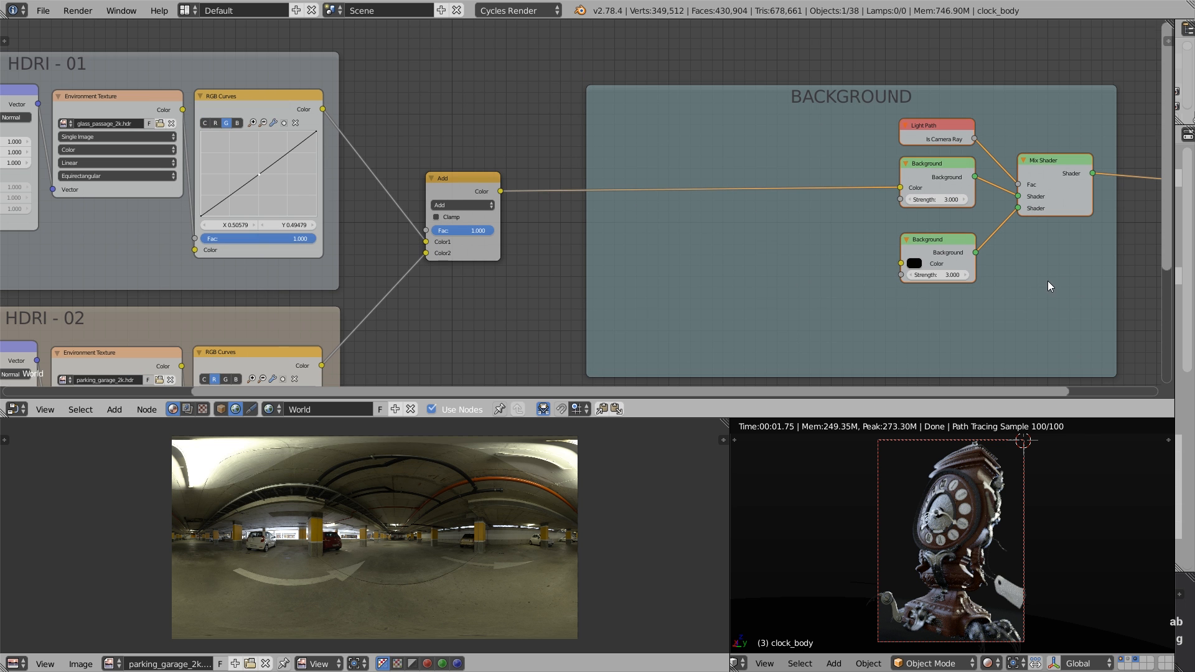
middle_click_drag(409, 226, 648, 227)
key("a")
key("b")
left_click_drag(44, 133, 468, 163)
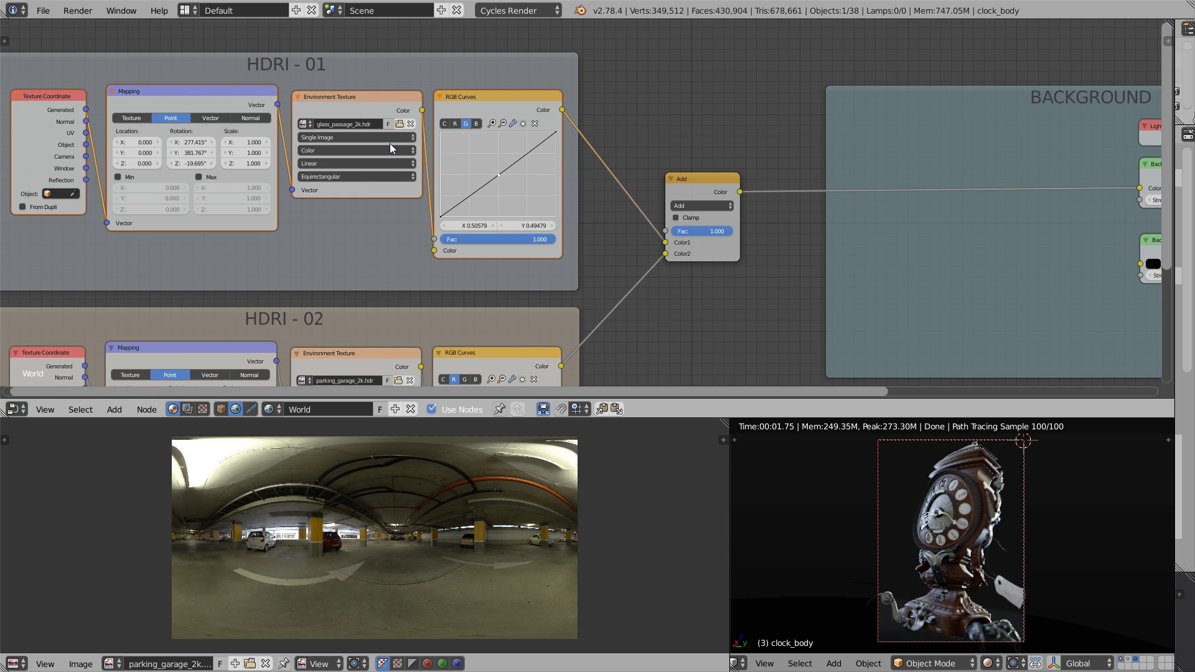
key("ctrl+c")
key("ctrl+v")
key("g")
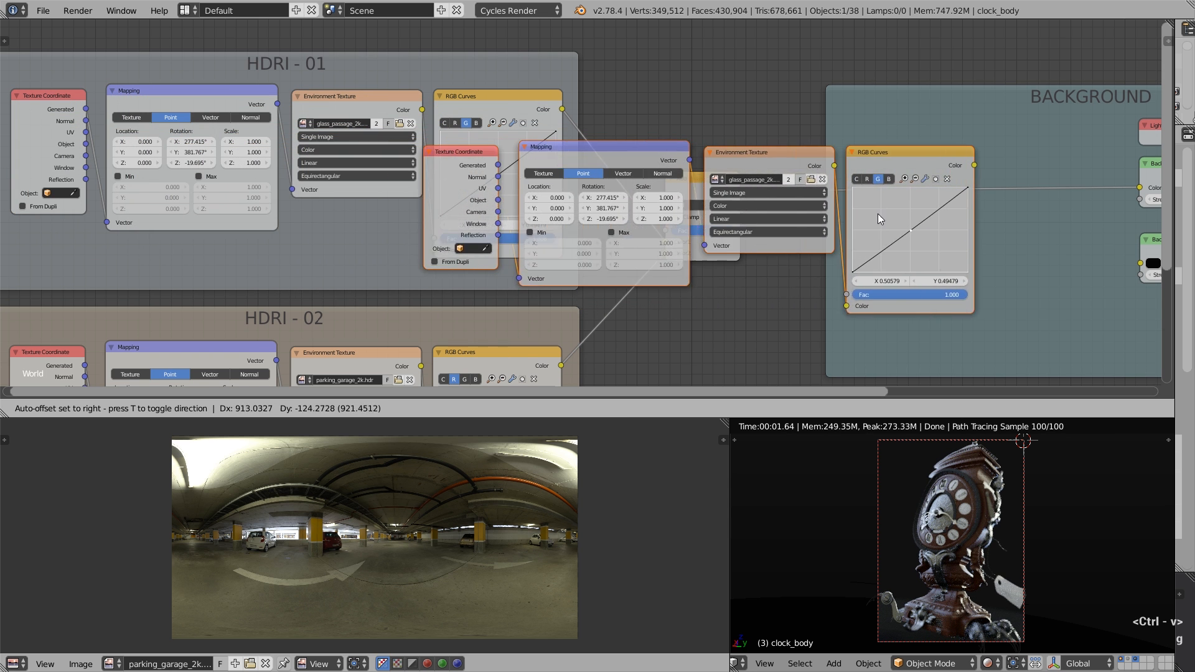
left_click(1143, 215)
Step: Connect the copied RGB Curves node's Color output to the lower Background node's Color input
middle_click_drag(1144, 215, 905, 225)
middle_click_drag(905, 225, 838, 217)
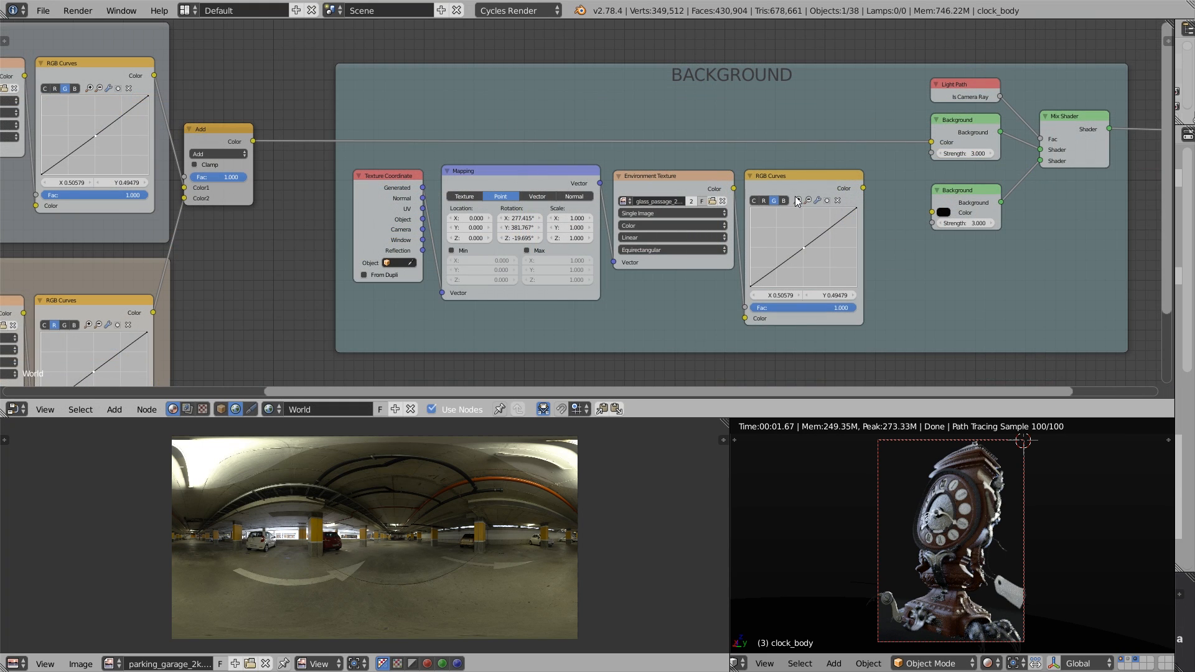
scroll(941, 219, "up", 3)
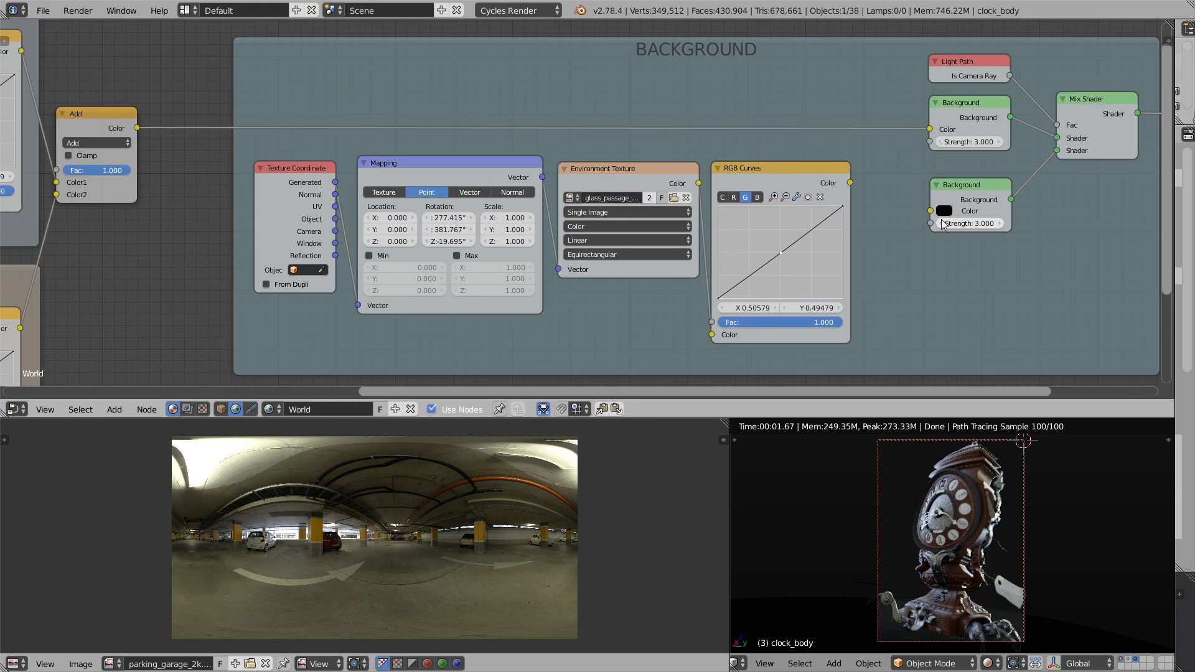
middle_click_drag(904, 225, 873, 226)
left_click_drag(773, 176, 866, 209)
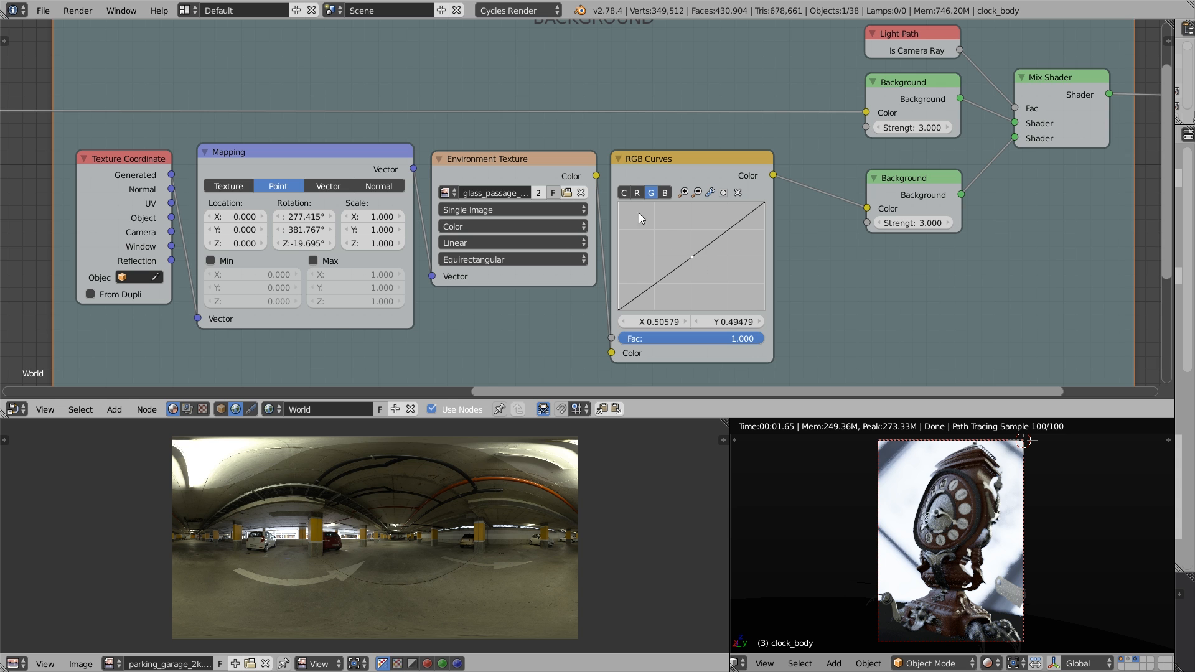
Step: Try to darken the background image by lowering the copied RGB Curves node's combined curve to an end point of Y 0.08333
left_click(623, 194)
left_click_drag(706, 245, 681, 231)
left_click_drag(765, 203, 770, 273)
left_click_drag(692, 255, 678, 301)
left_click_drag(763, 272, 766, 298)
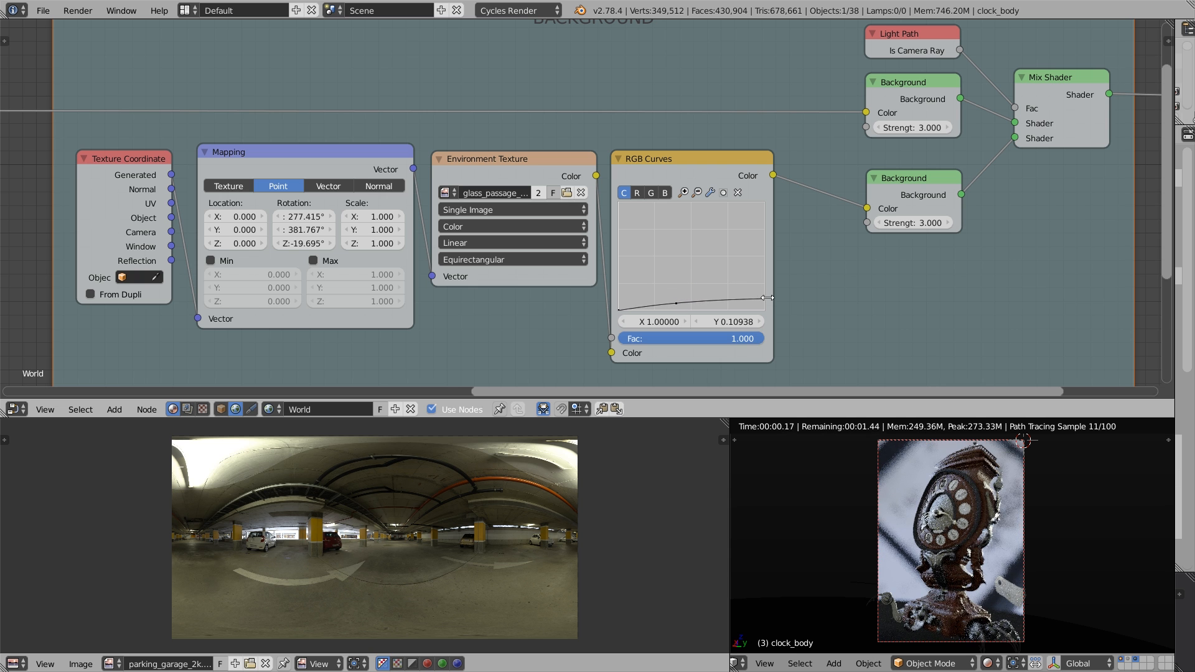
left_click_drag(675, 304, 681, 305)
left_click_drag(762, 299, 764, 301)
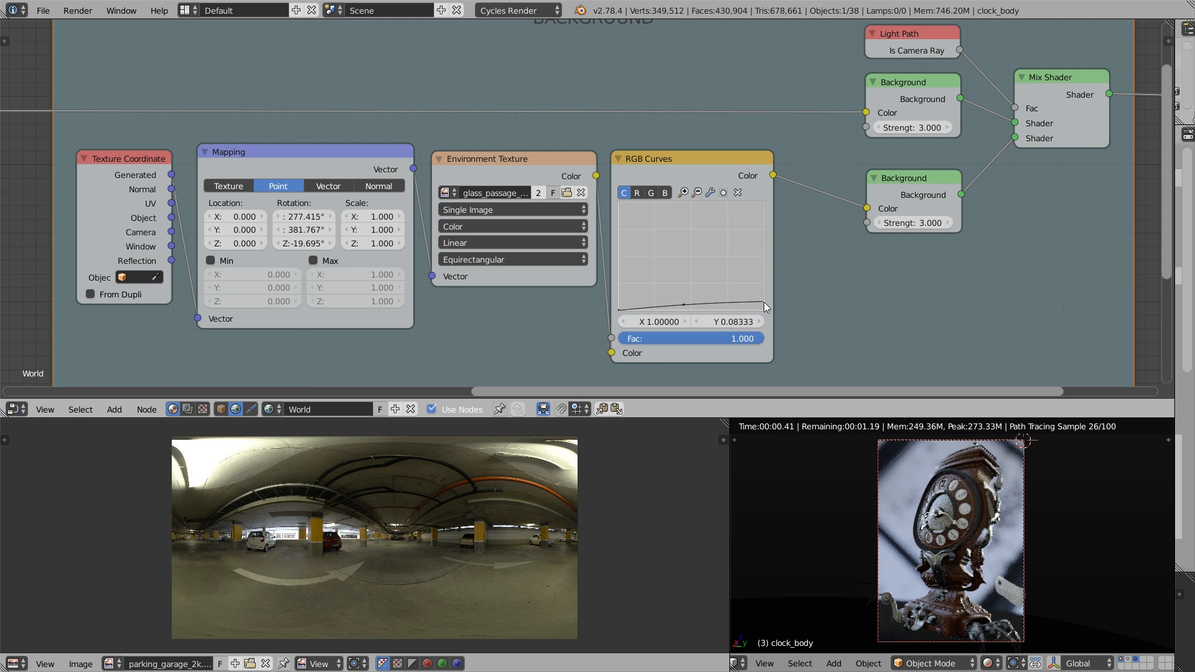
Step: Restore the combined curve in the BACKGROUND frame to a nearly straight diagonal
left_click(738, 193)
left_click_drag(764, 301, 769, 197)
left_click_drag(683, 304, 689, 256)
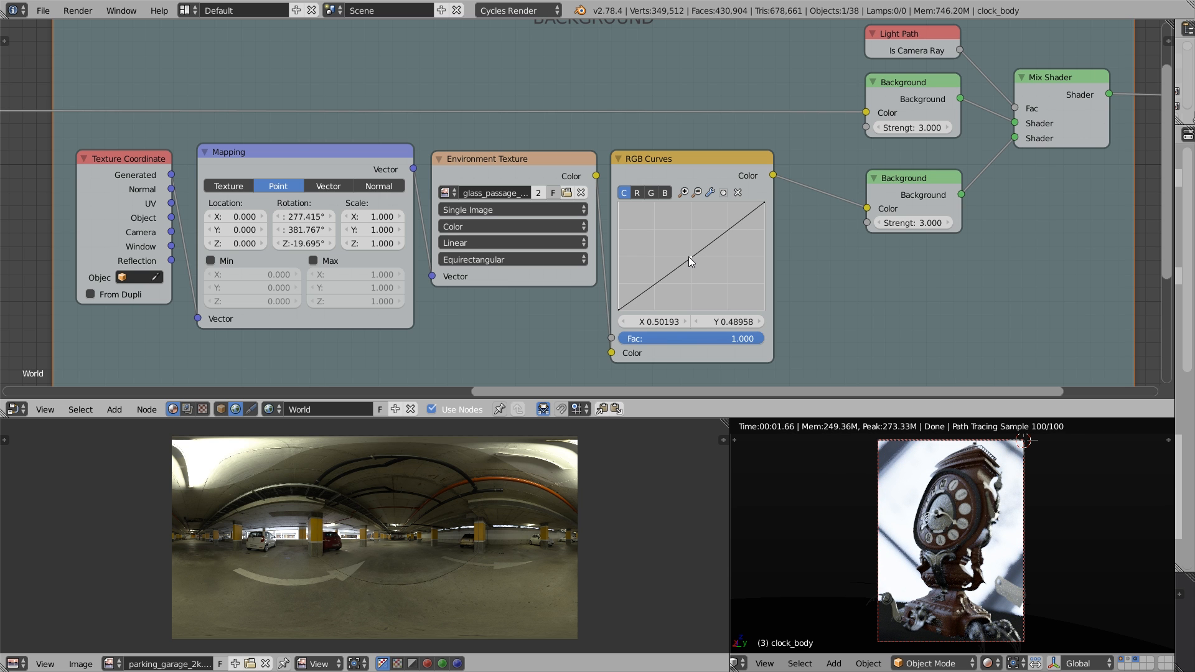
Step: Set the lower Background node's strength to 1.000
left_click(918, 227)
type("2")
key("Return")
left_click(911, 223)
type("1")
key("Return")
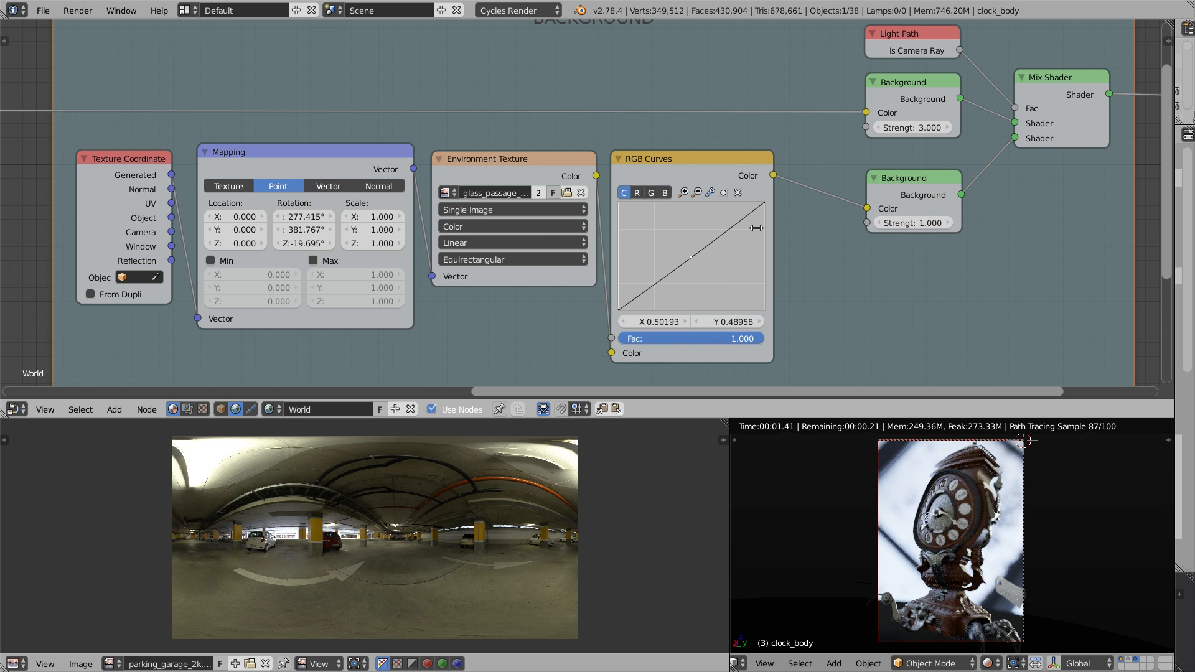
Step: Reset the BACKGROUND Mapping node's rotation to 0, then adjust it to Y -1.007° and Z 57.989°
left_click(292, 219)
left_click_drag(296, 219, 298, 244)
type("0")
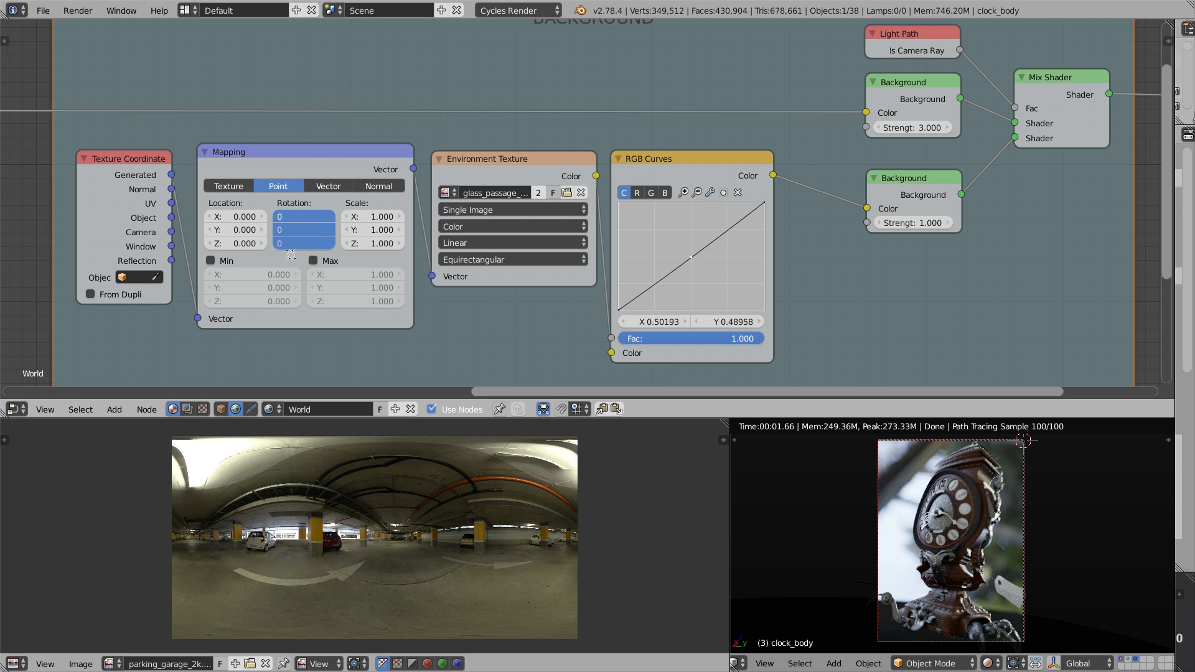
key("Return")
left_click_drag(293, 245, 330, 243)
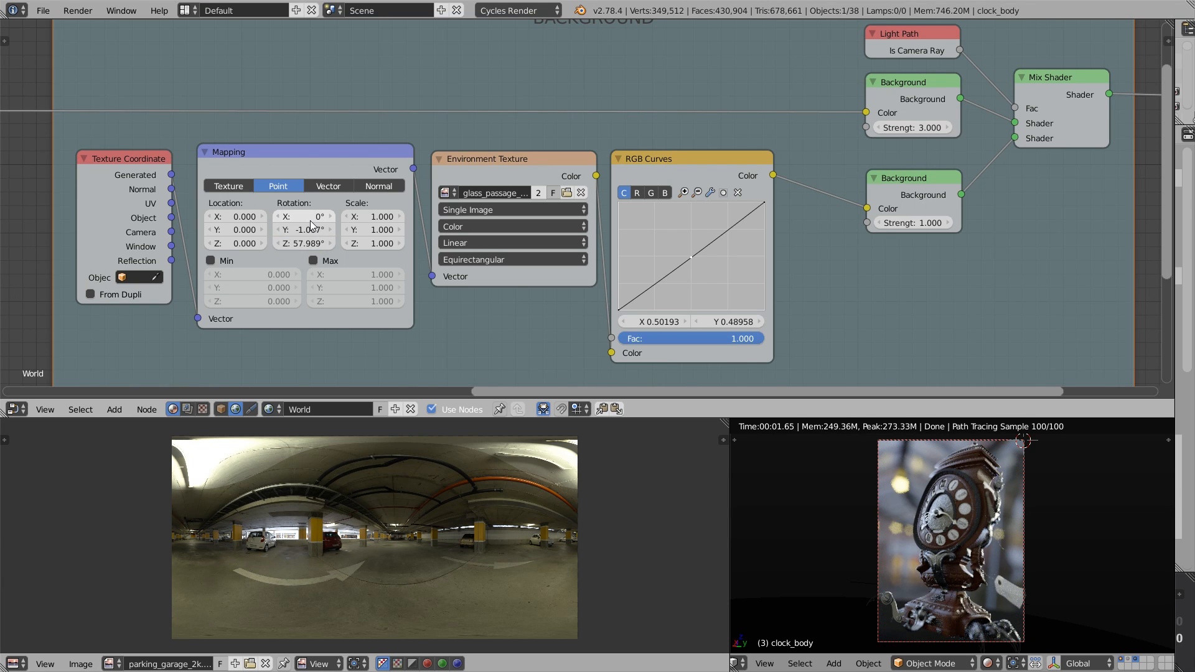
Step: Raise the midpoint of the blue curve slightly in the BACKGROUND frame's RGB Curves node and return to the combined curve
scroll(364, 205, "down", 2)
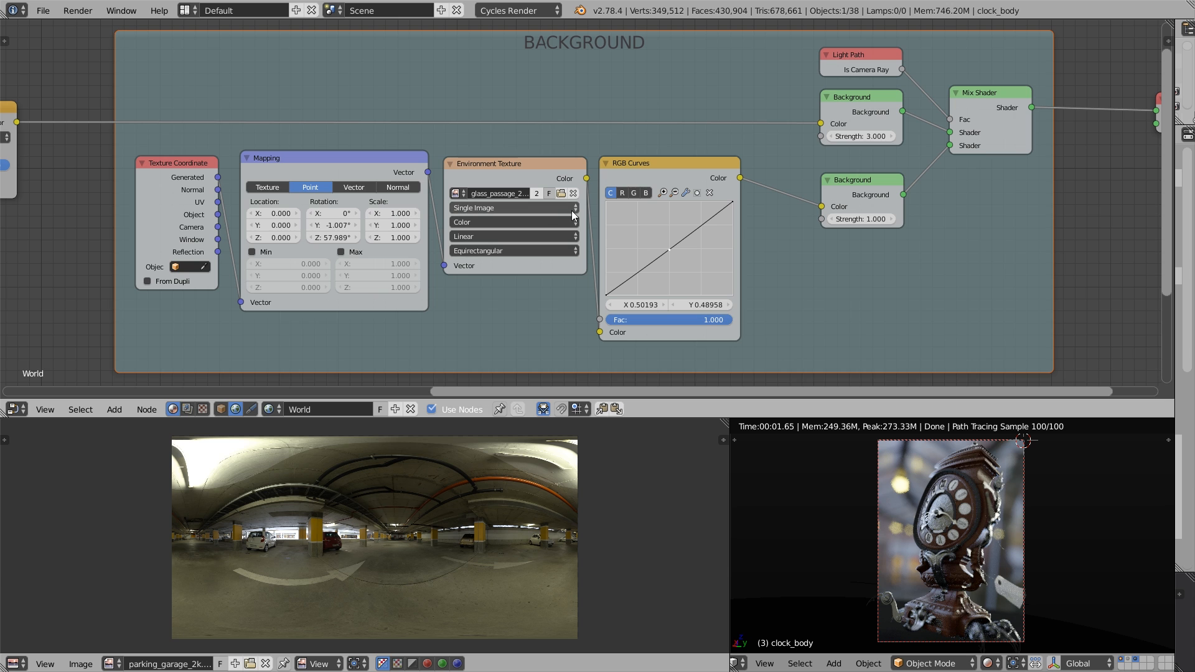
left_click(646, 194)
left_click_drag(665, 252, 656, 250)
left_click(612, 193)
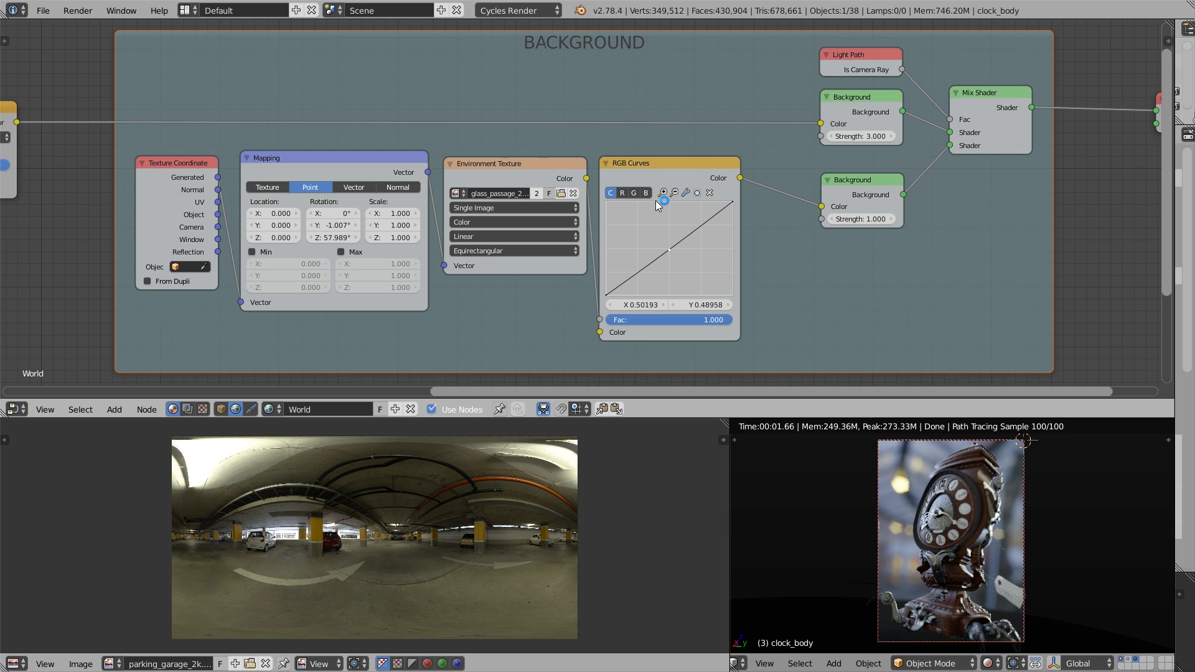
Step: Lower the lower Background node's strength to 0.800
left_click(832, 220)
left_click(832, 219)
left_click(832, 220)
left_click(893, 220)
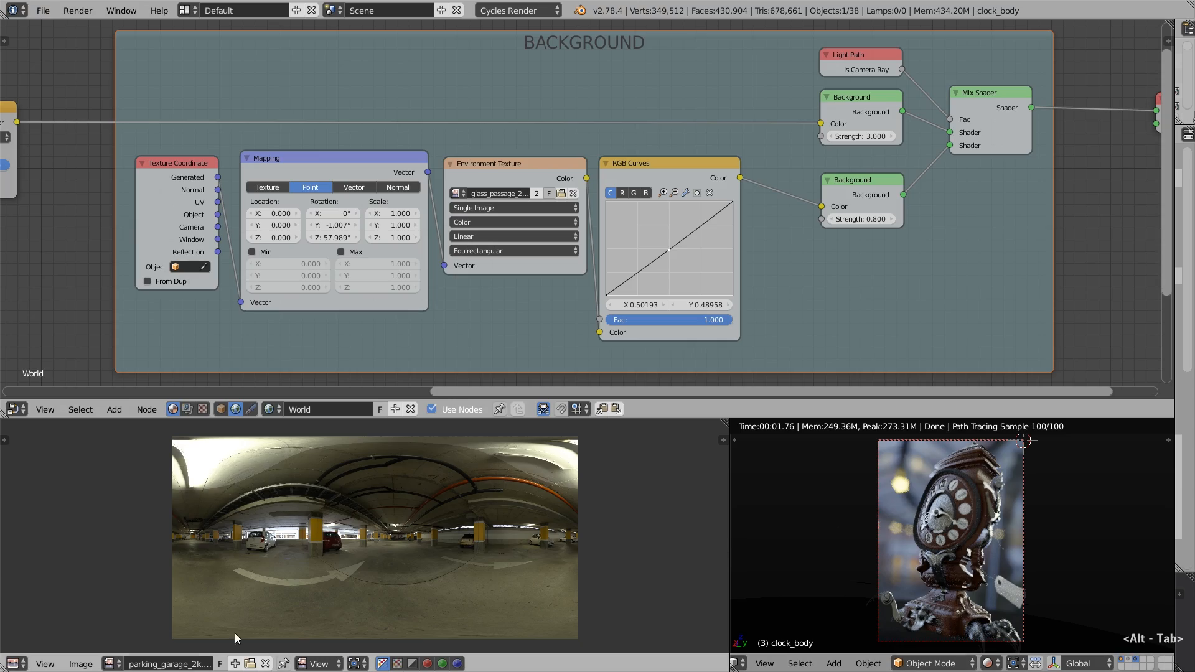
Step: Open the list of available images for the image viewer
left_click(112, 663)
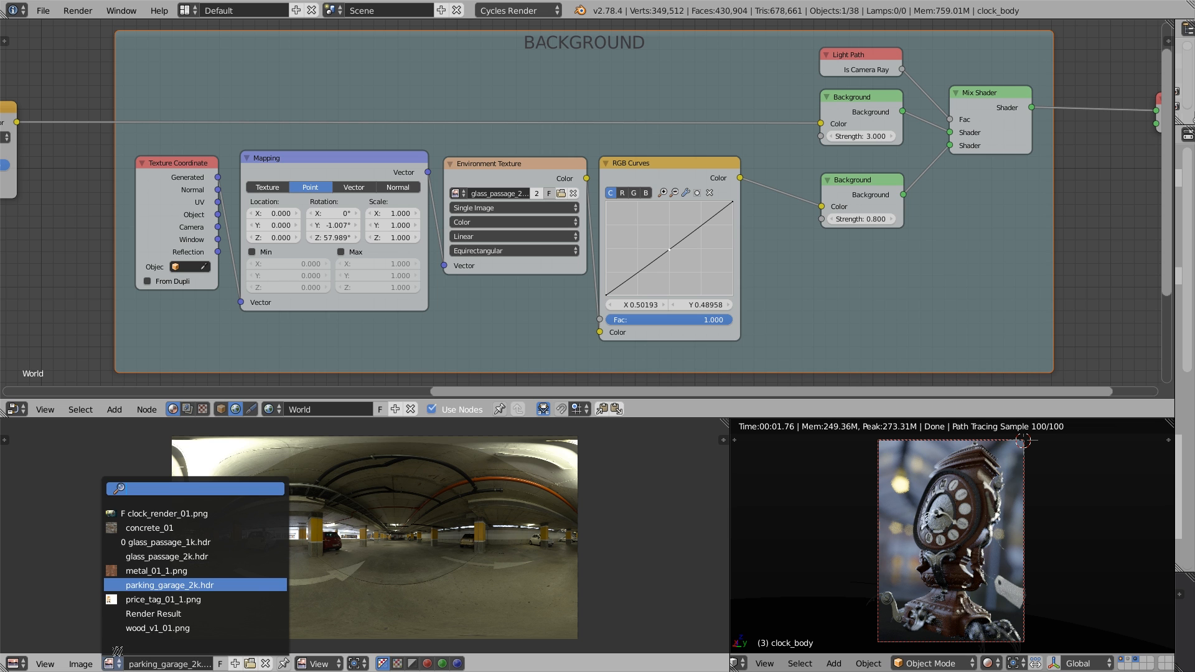
Step: Show glass_passage_2k.hdr in the image editor and enable View as Render for it
left_click(175, 556)
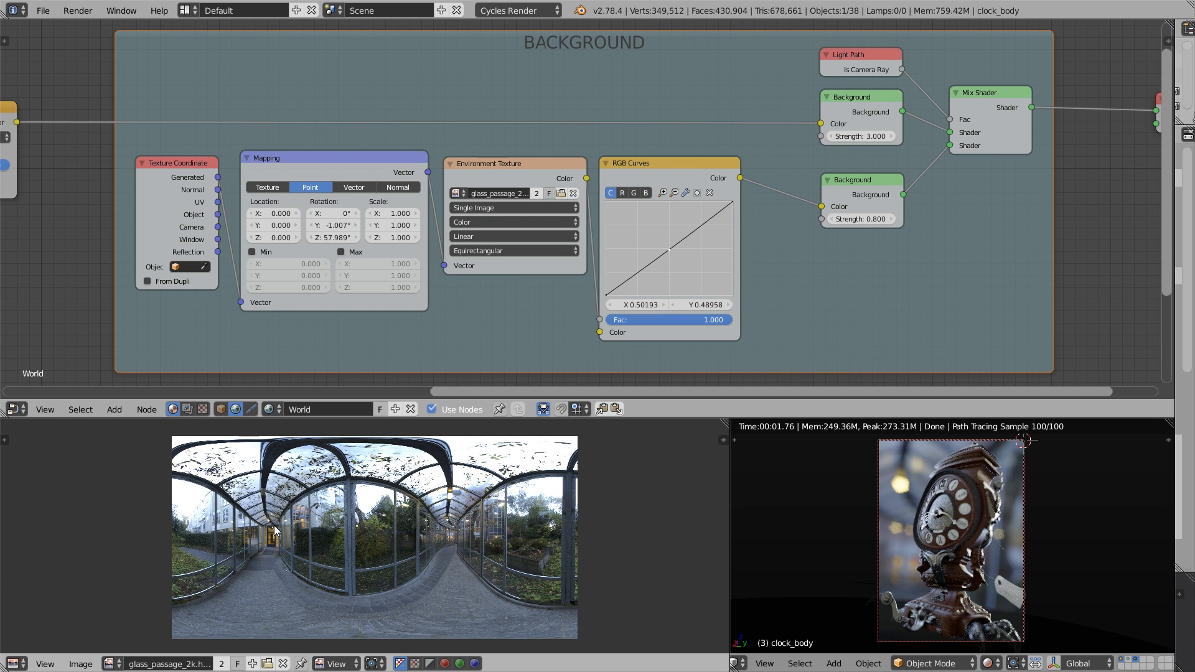
scroll(276, 530, "up", 1)
key("n")
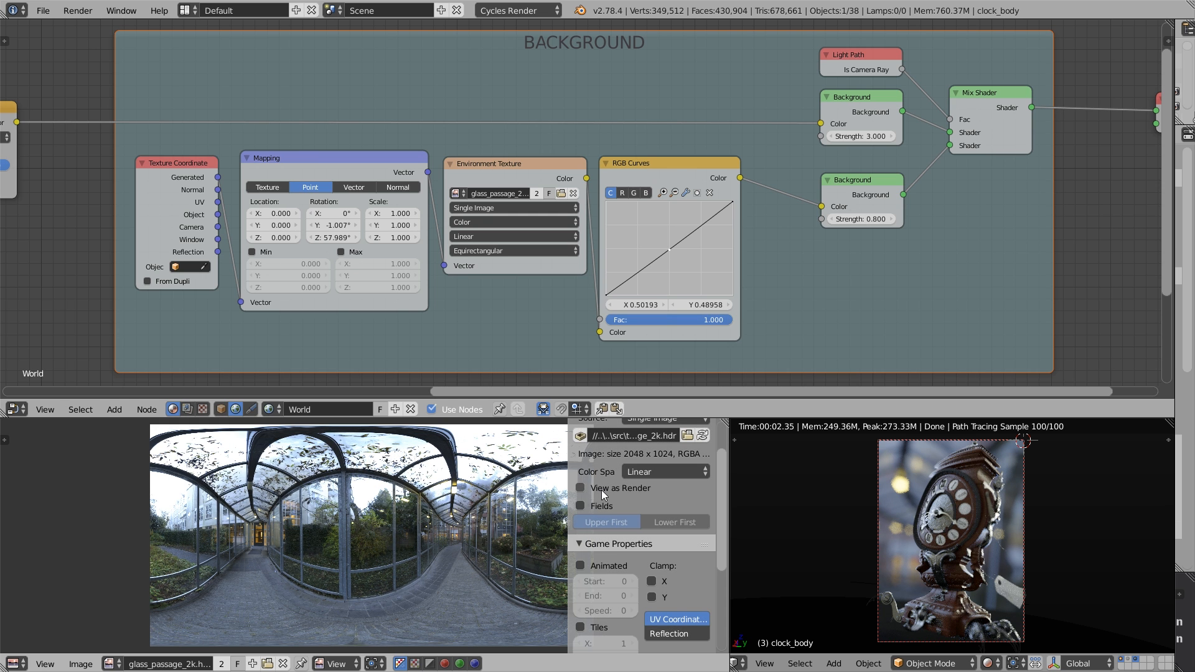
left_click(595, 487)
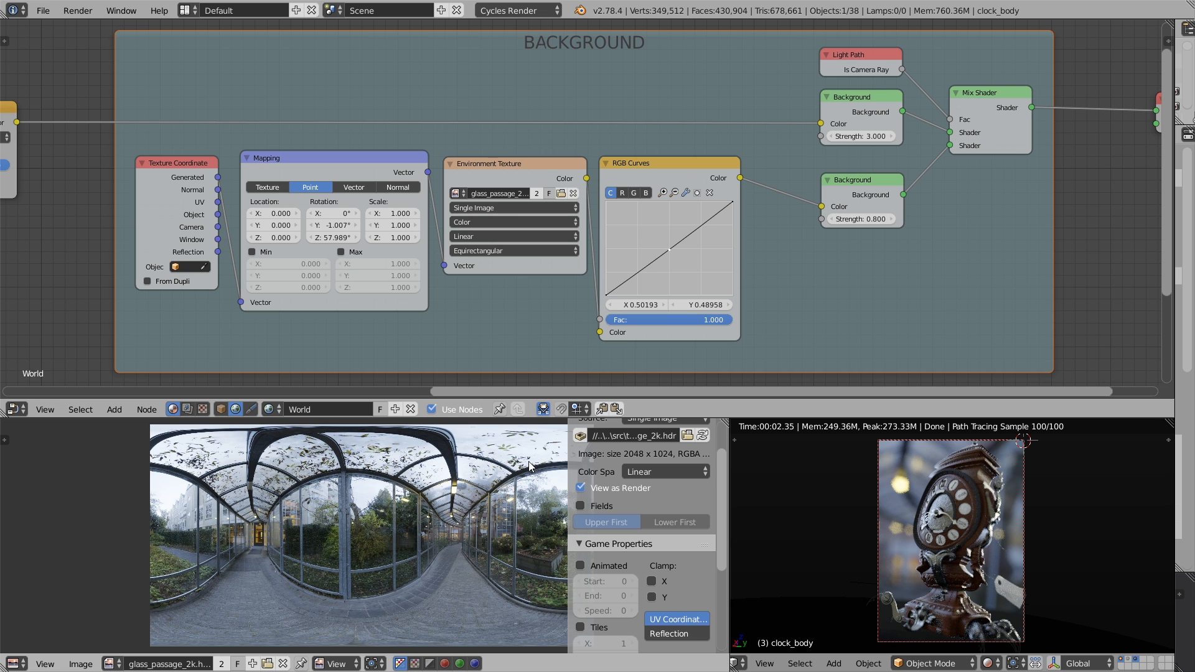
scroll(574, 484, "up", 2)
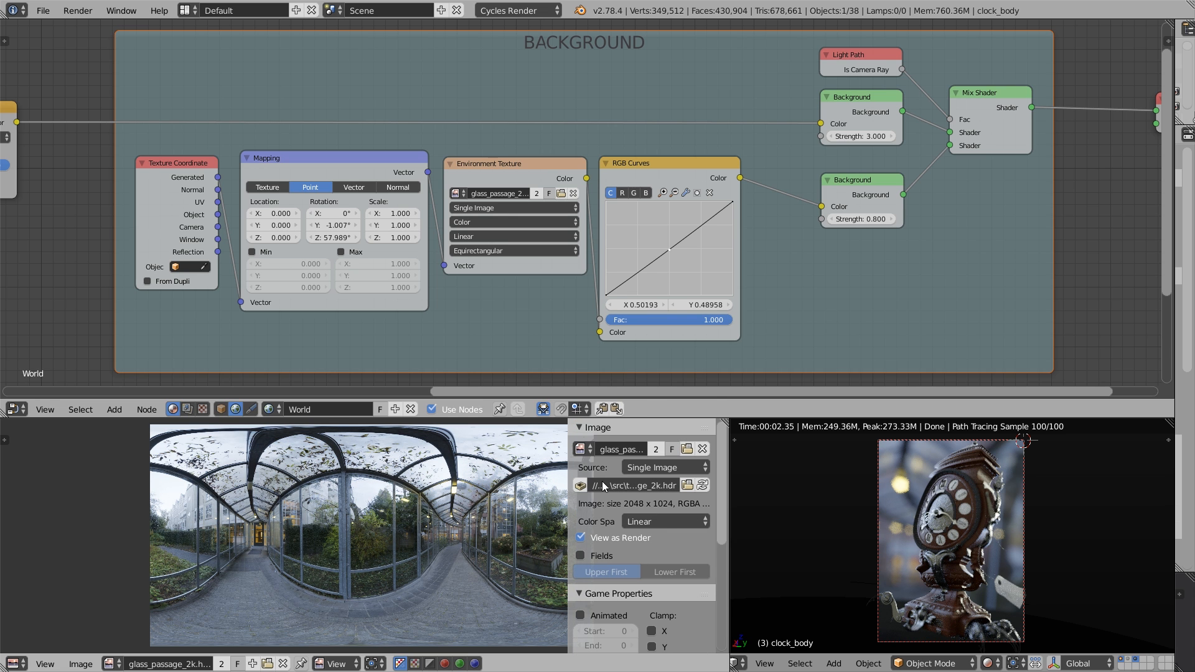
key("n")
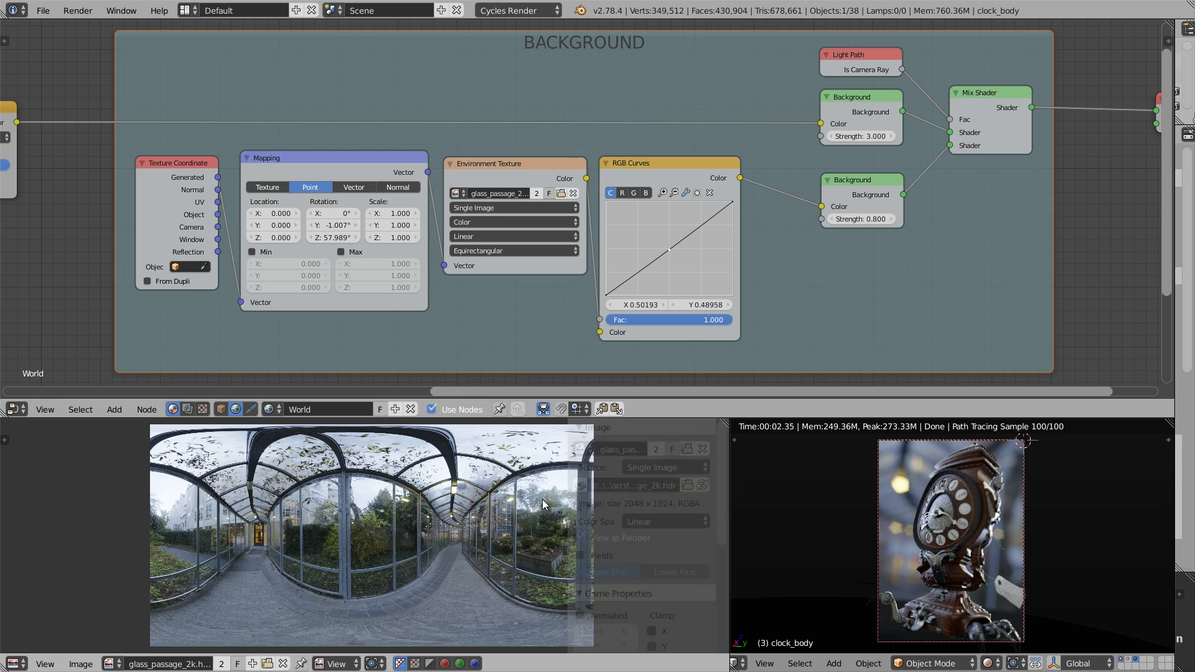
Step: Select the camera, set the pivot point to Active Element, and mirror the camera along its local X axis
right_click(879, 468)
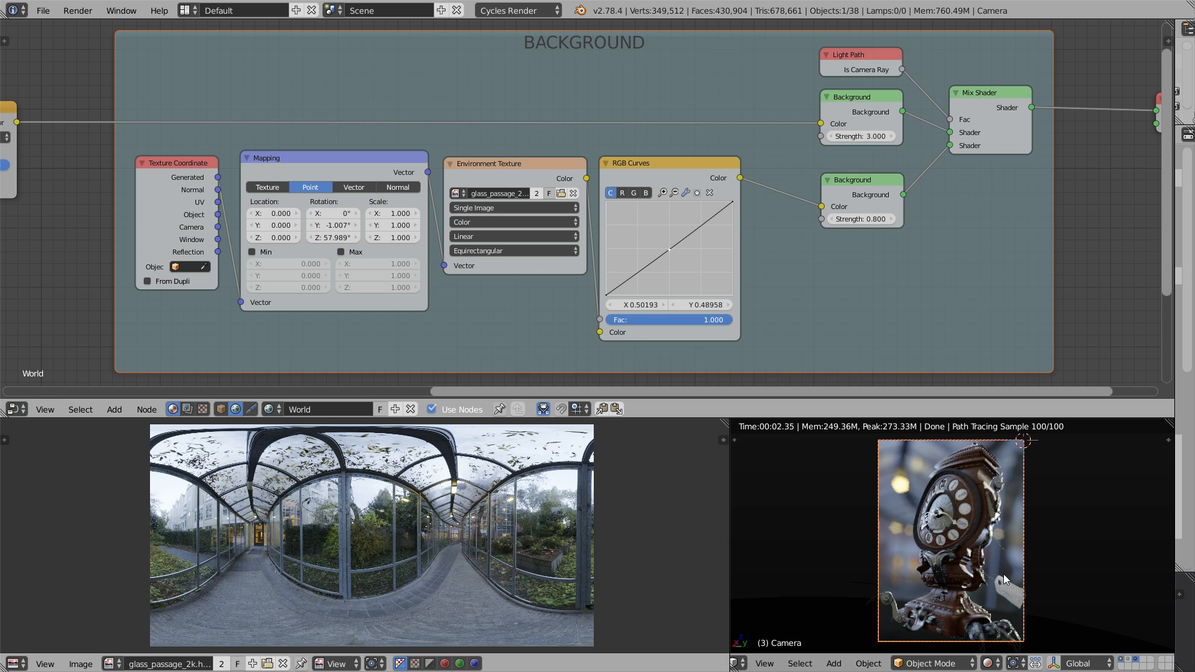
left_click(1021, 664)
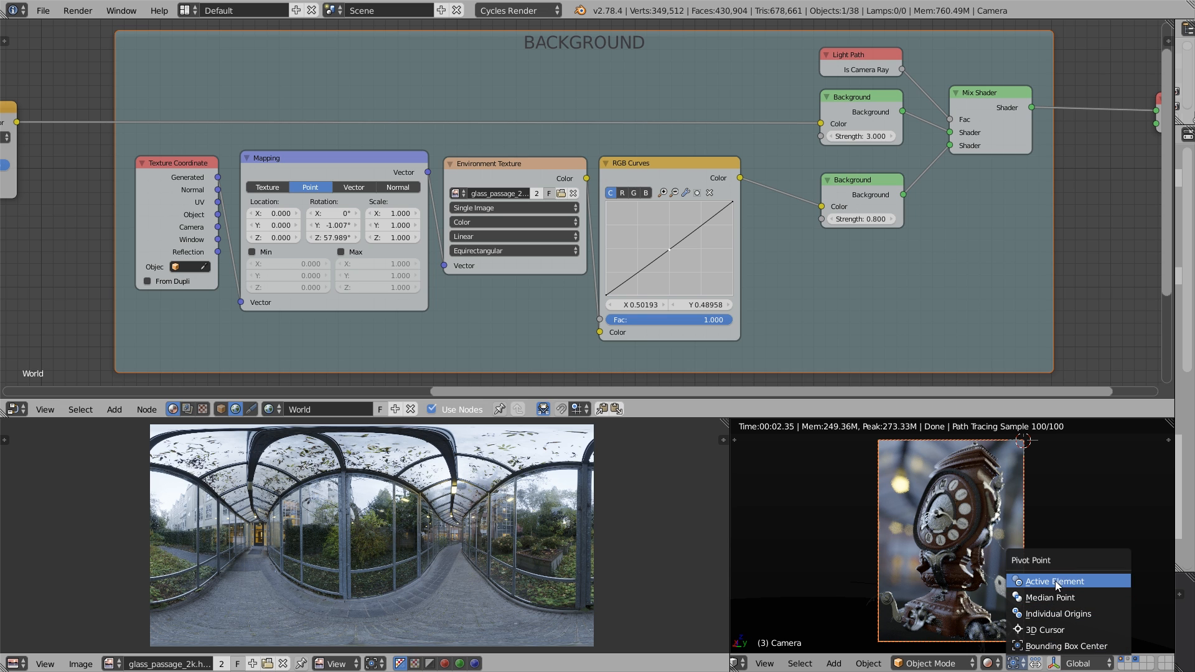
left_click(1086, 587)
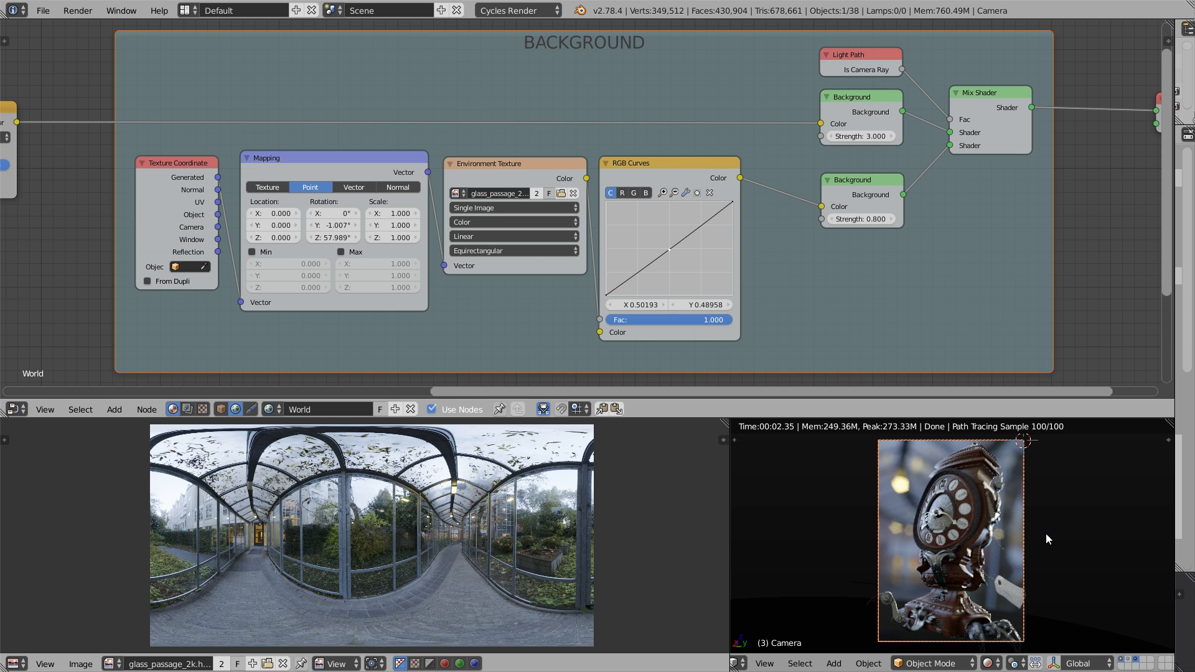
key("ctrl+m")
key("x")
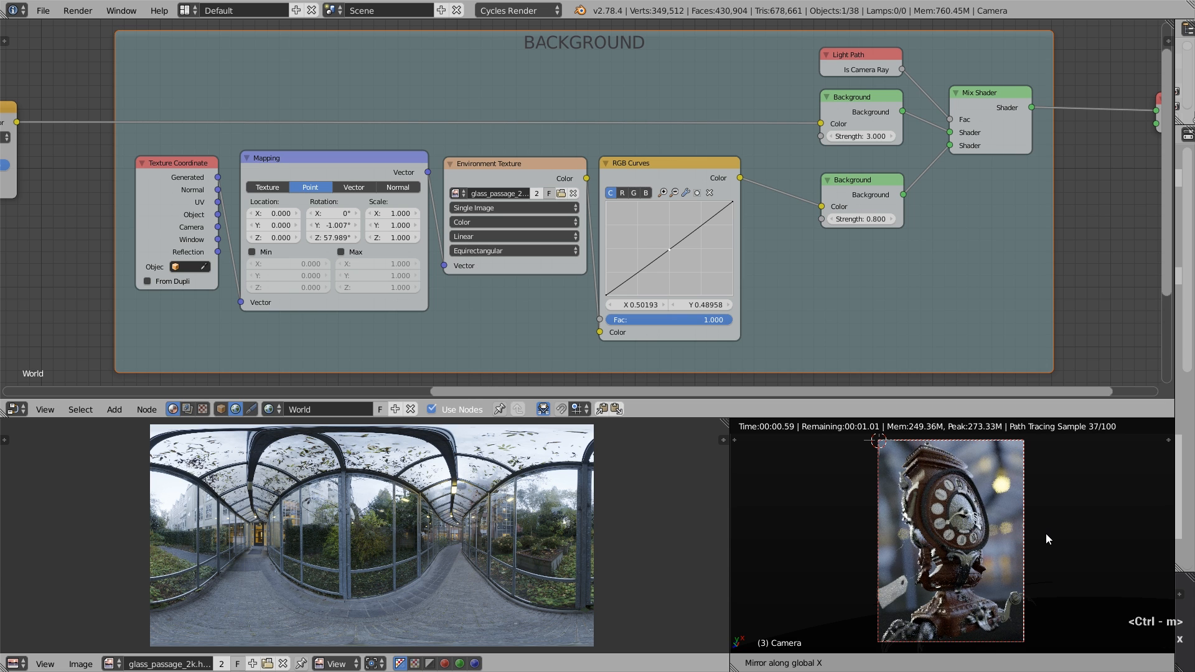
key("x")
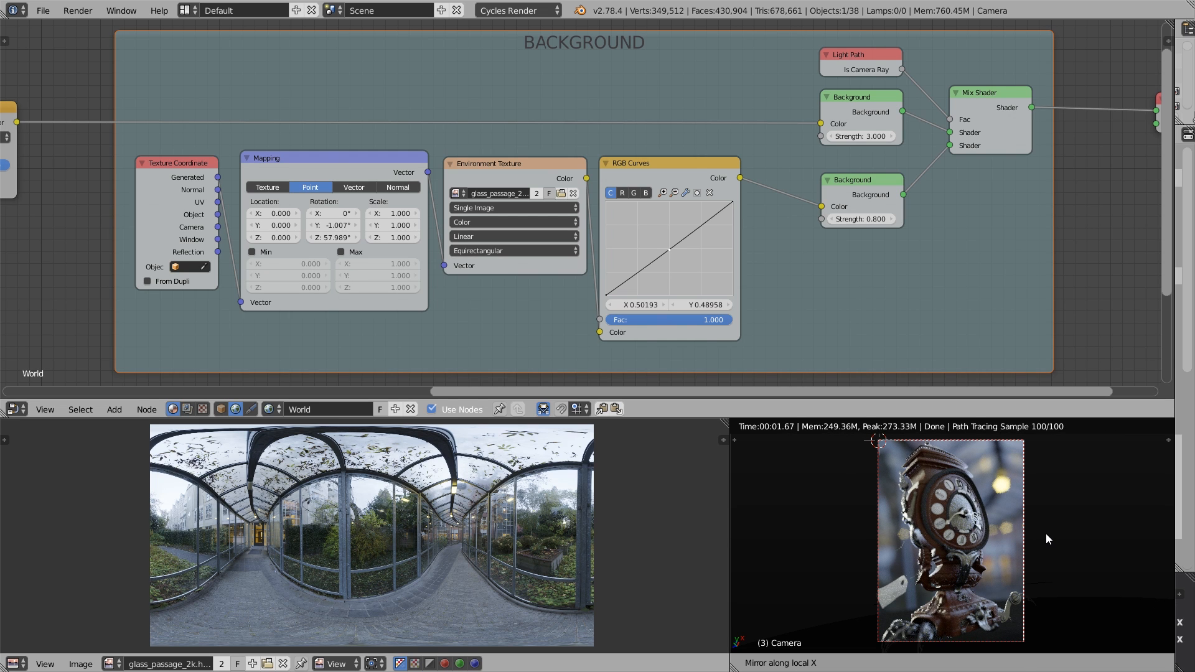
key("Return")
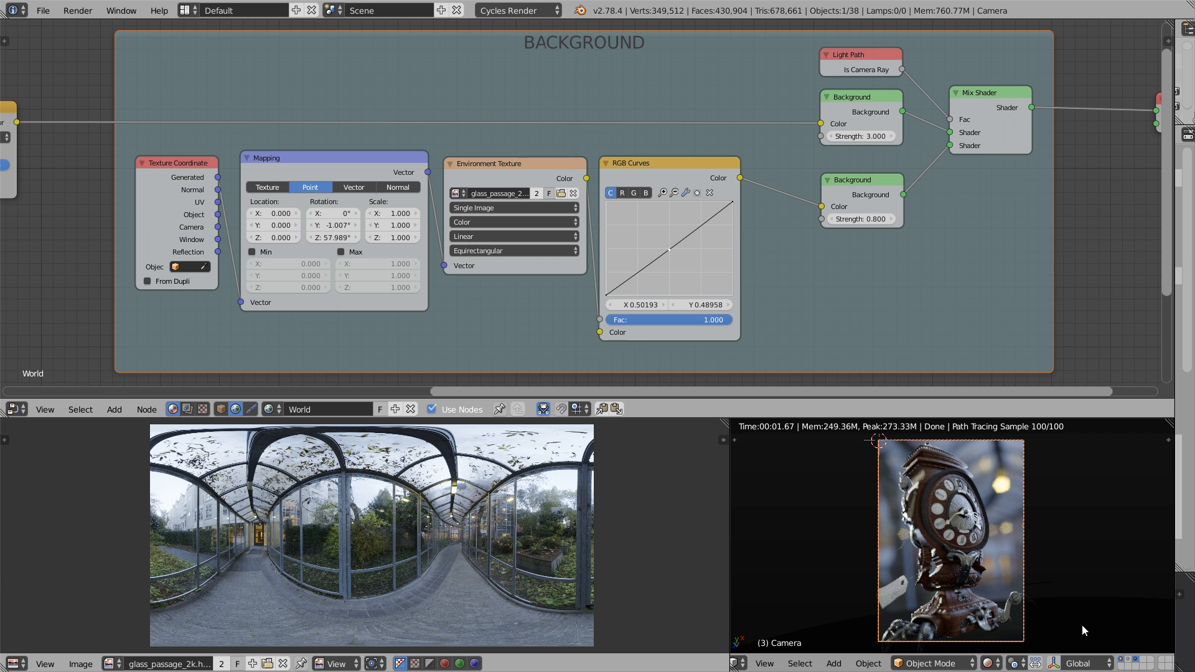
Step: Show the layer holding the clock's glass as well and set the Light Paths maximum and minimum bounces to 4
left_click(1131, 661, "shift")
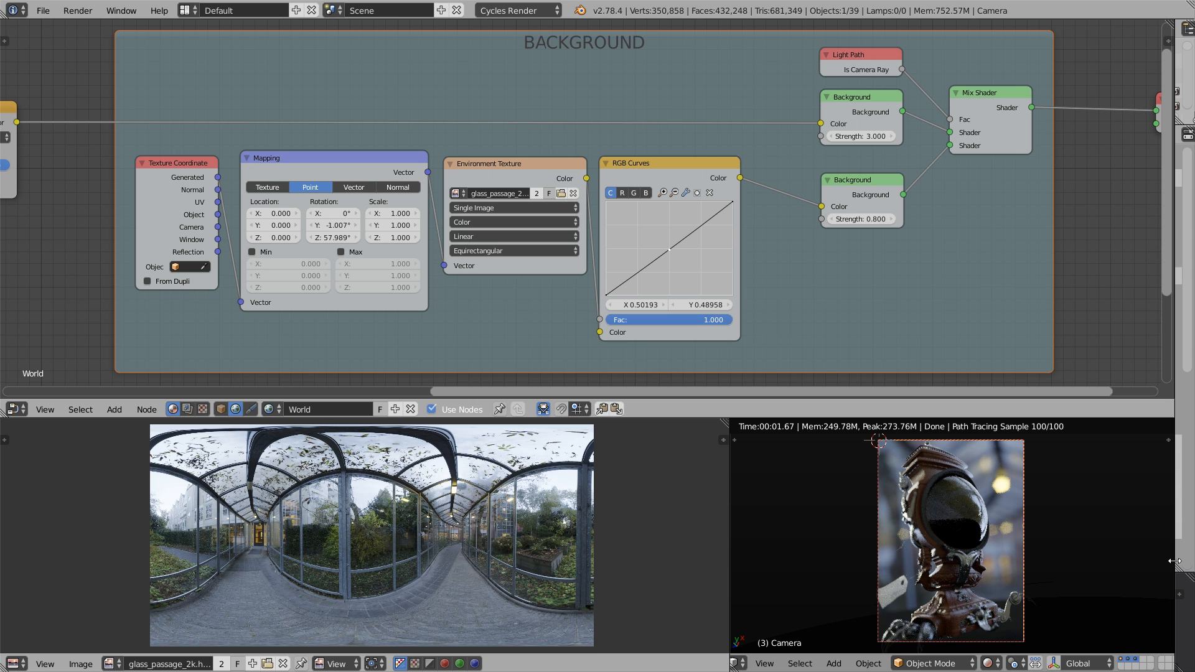
left_click_drag(1175, 561, 986, 561)
left_click_drag(1189, 361, 1185, 456)
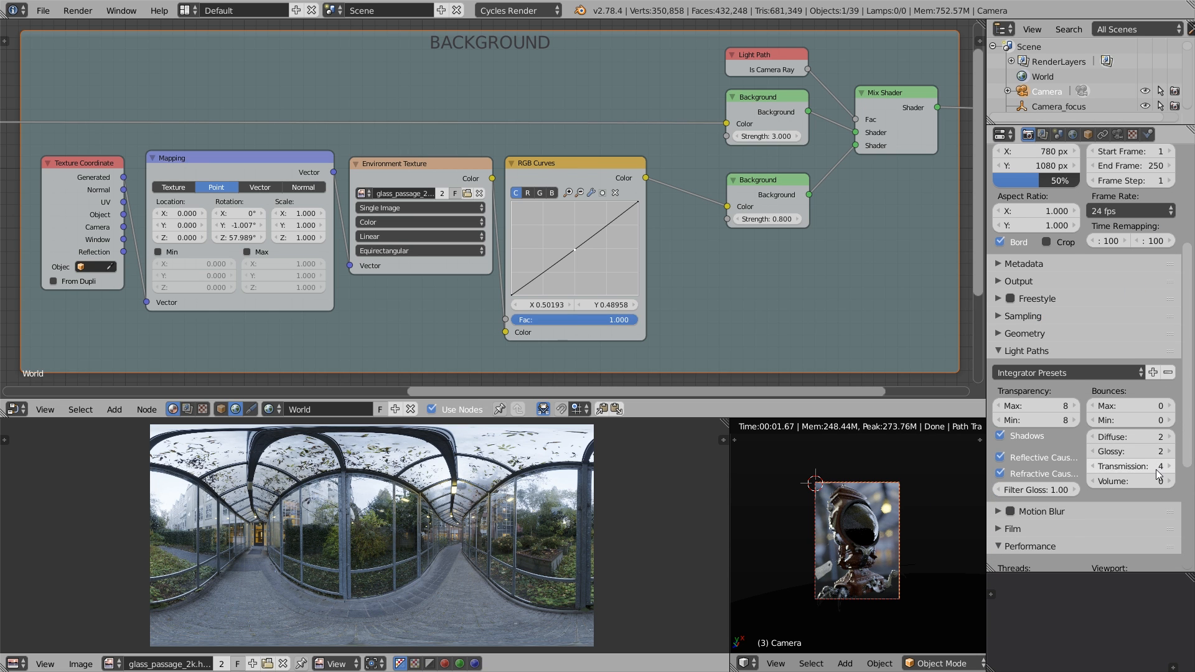
scroll(892, 518, "up", 3)
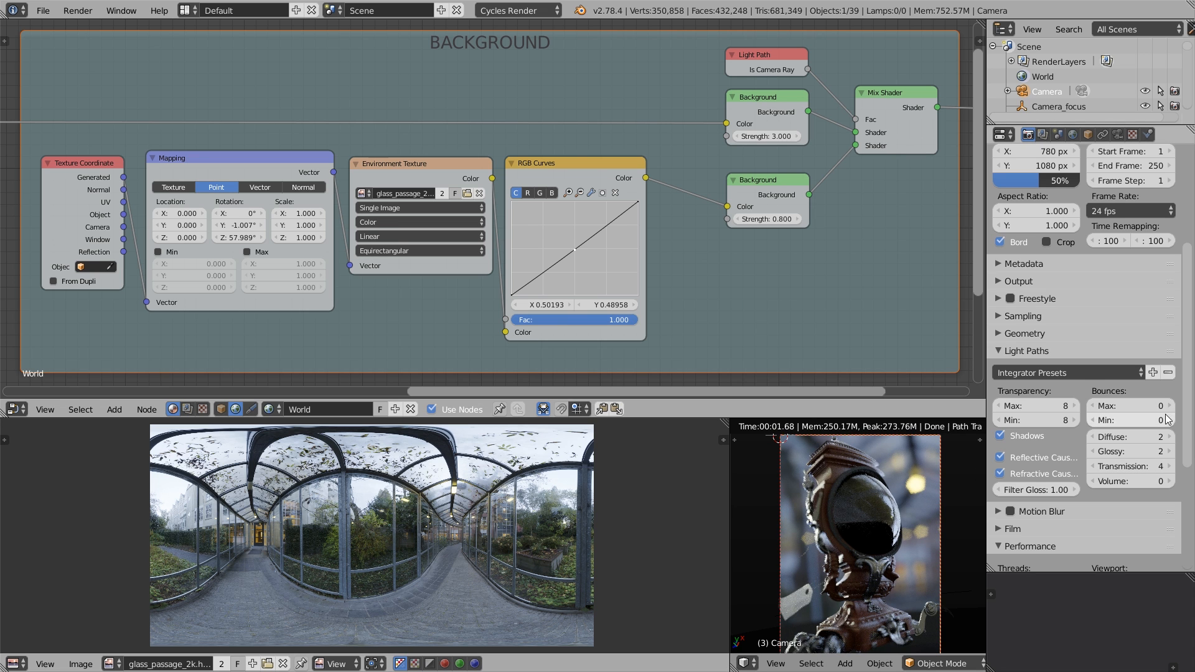
left_click_drag(1156, 407, 1171, 425)
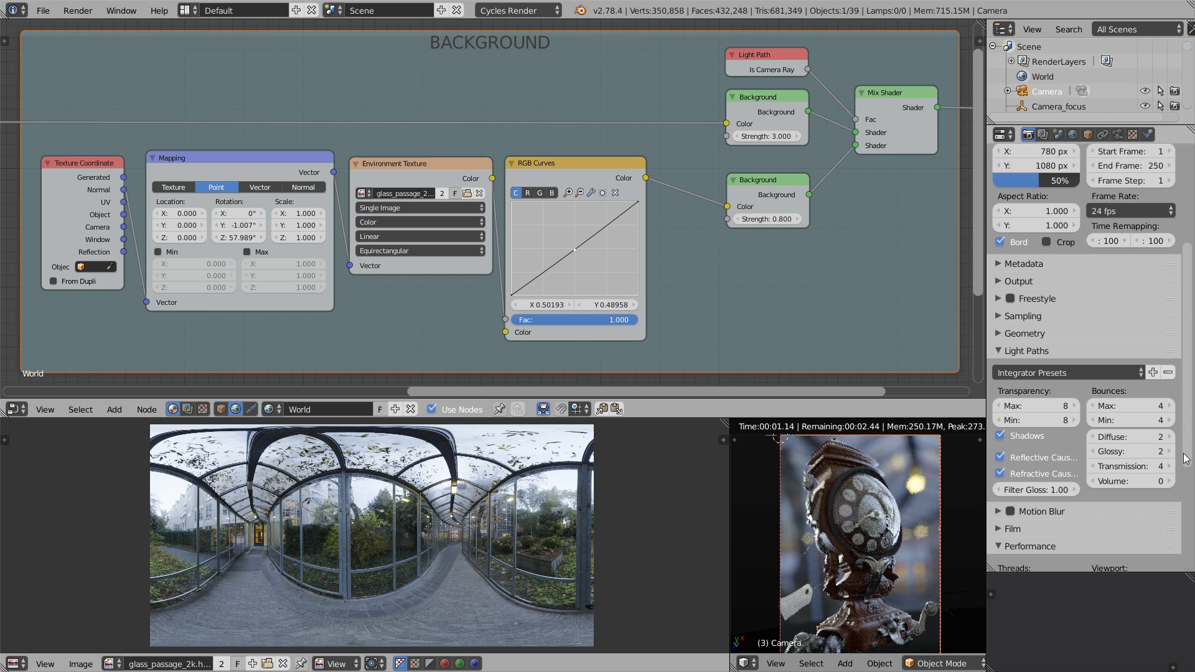
Step: Set the diffuse and glossy light bounces to 1 each and shrink the render settings out of the way
left_click(1095, 439)
left_click(1095, 452)
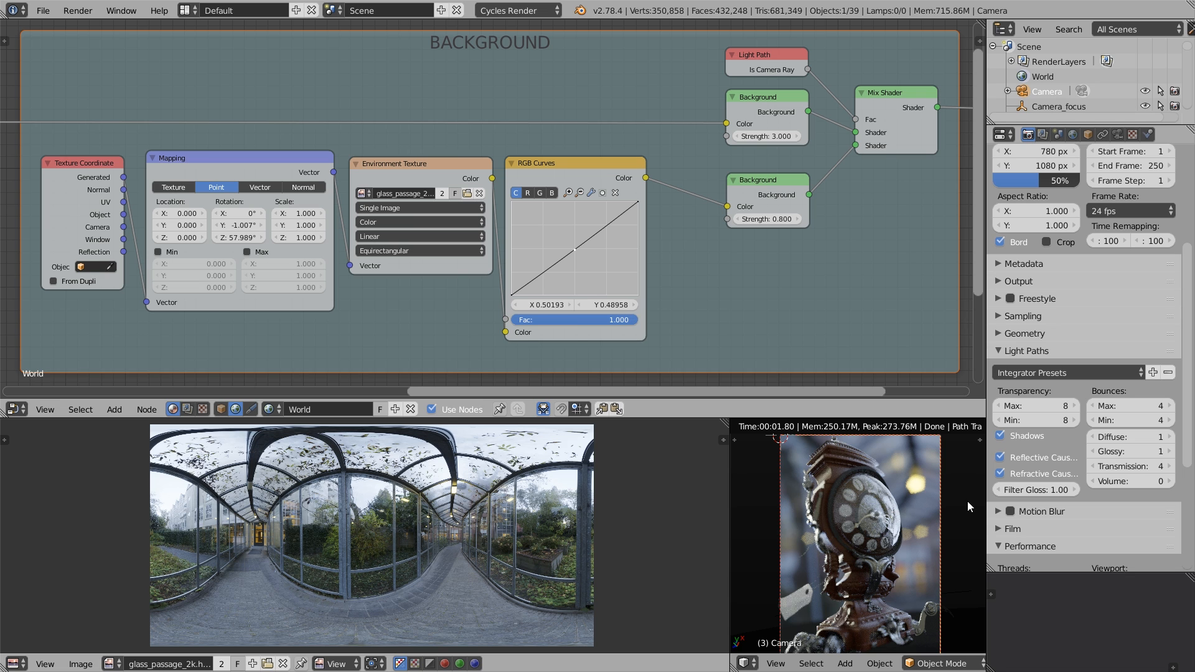
left_click_drag(988, 502, 1190, 506)
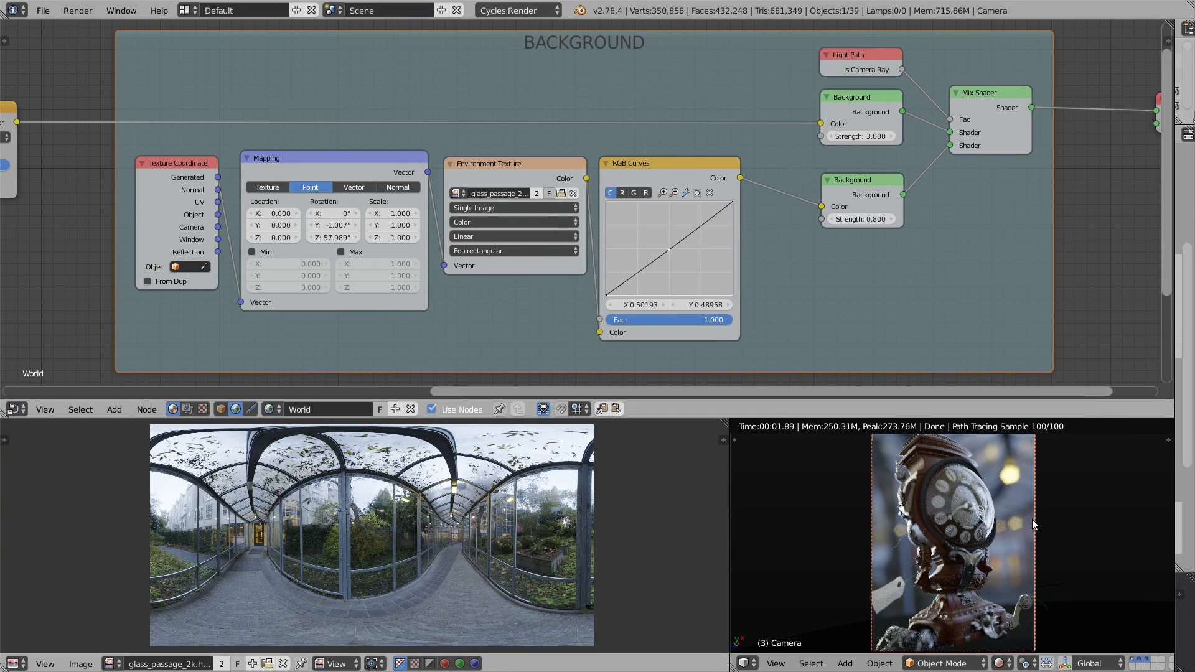
Step: In the HDRI - 01 group, set the mapping's Z rotation to 100.491° and raise the blue curve's midpoint to X 0.50965, Y 0.56250
middle_click_drag(205, 186, 853, 220)
middle_click_drag(456, 157, 725, 181)
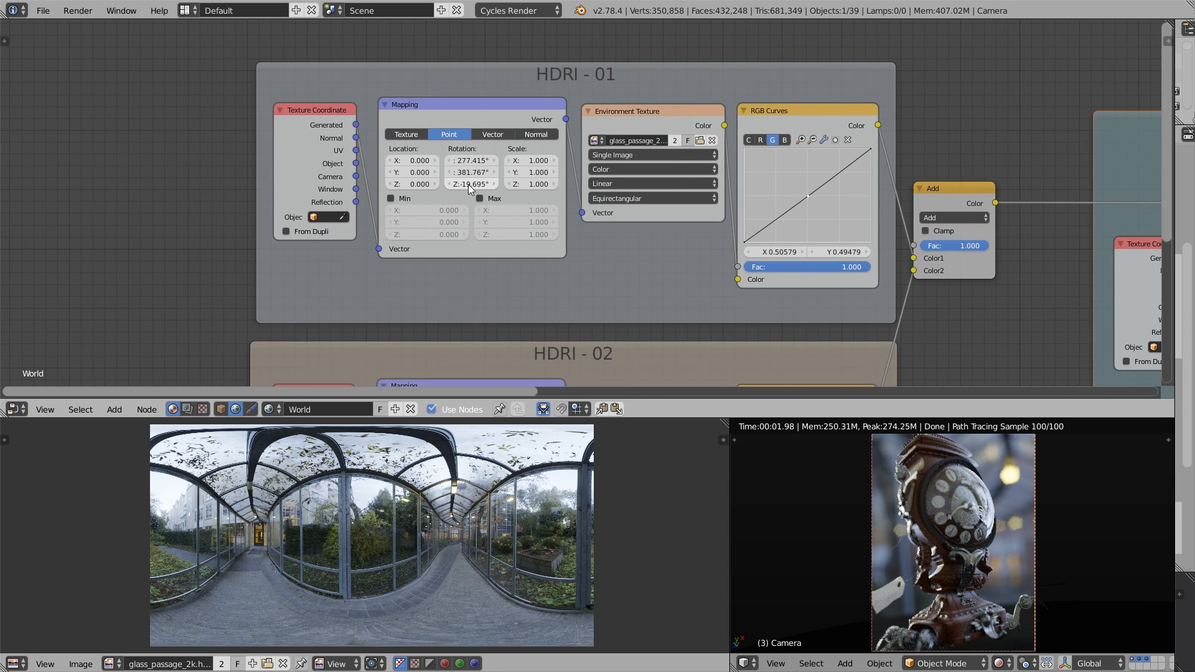
left_click_drag(472, 184, 483, 185)
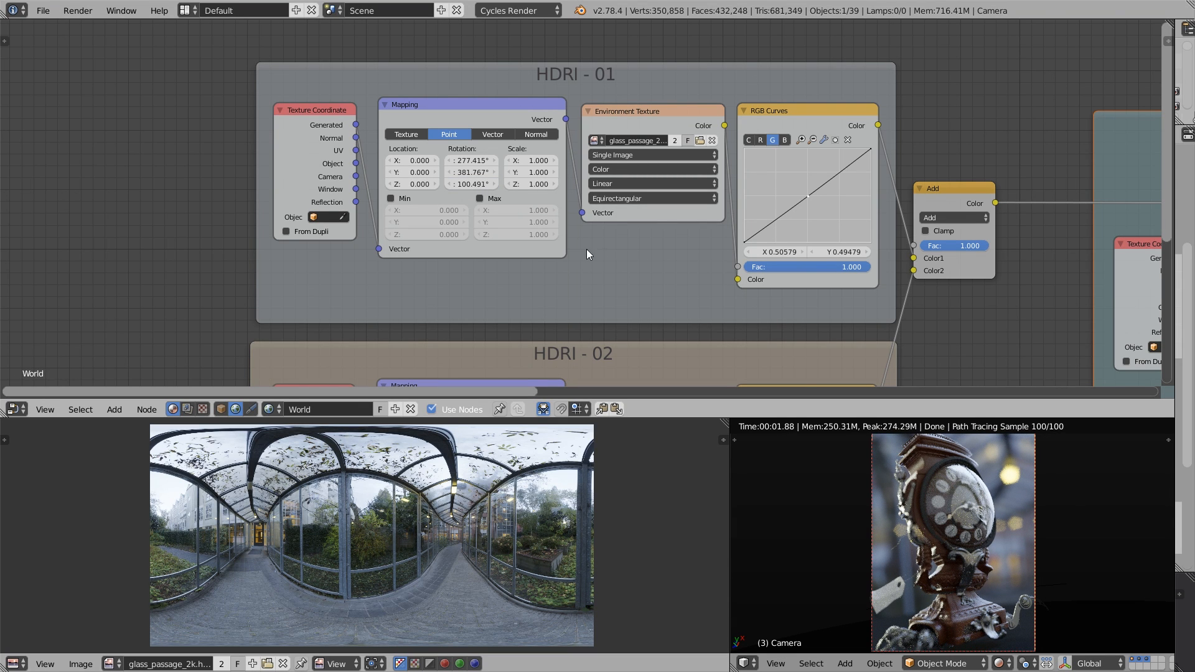
left_click(785, 141)
left_click_drag(805, 195, 809, 188)
Step: Adjust the red and combined curves of the HDRI - 02 group and lower its green midpoint to X 0.48649, Y 0.38542
middle_click_drag(797, 245, 785, 63)
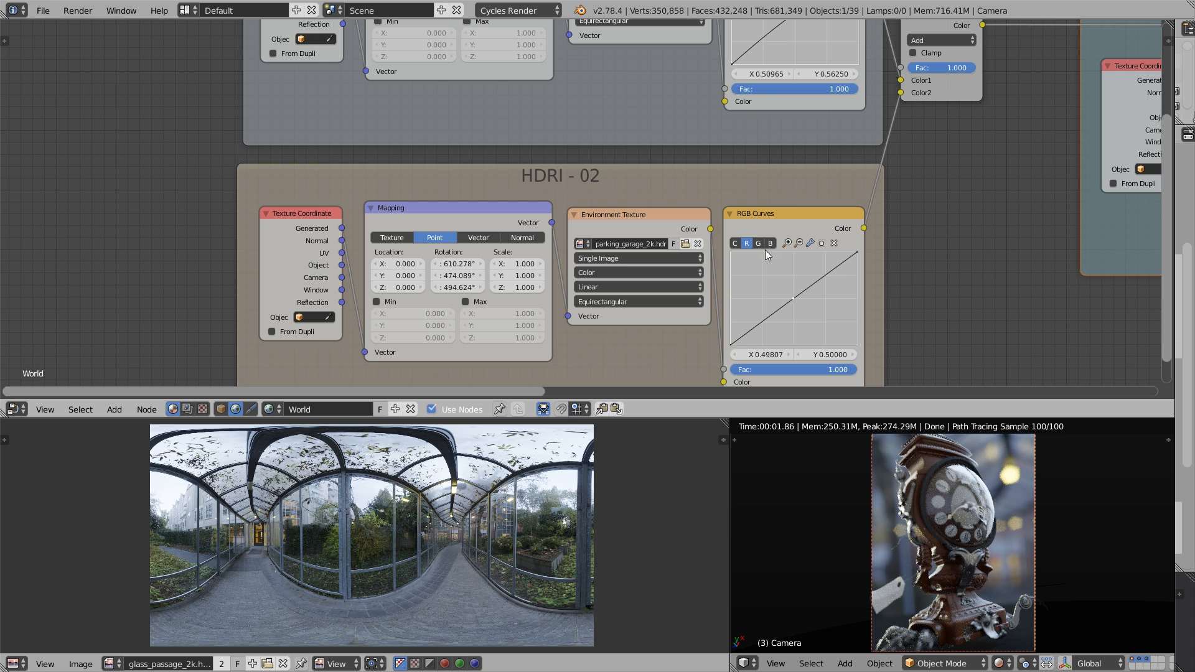
mouse_move(793, 298)
left_mouse_down()
mouse_move(783, 271)
mouse_move(794, 300)
left_mouse_up()
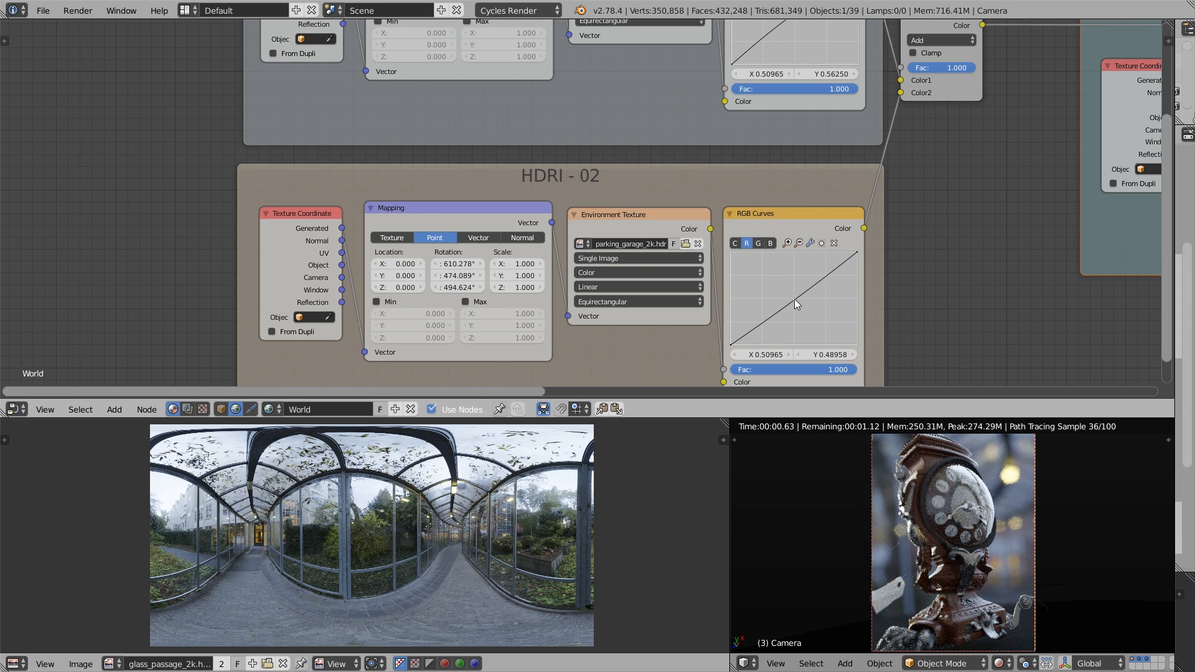
left_click(734, 244)
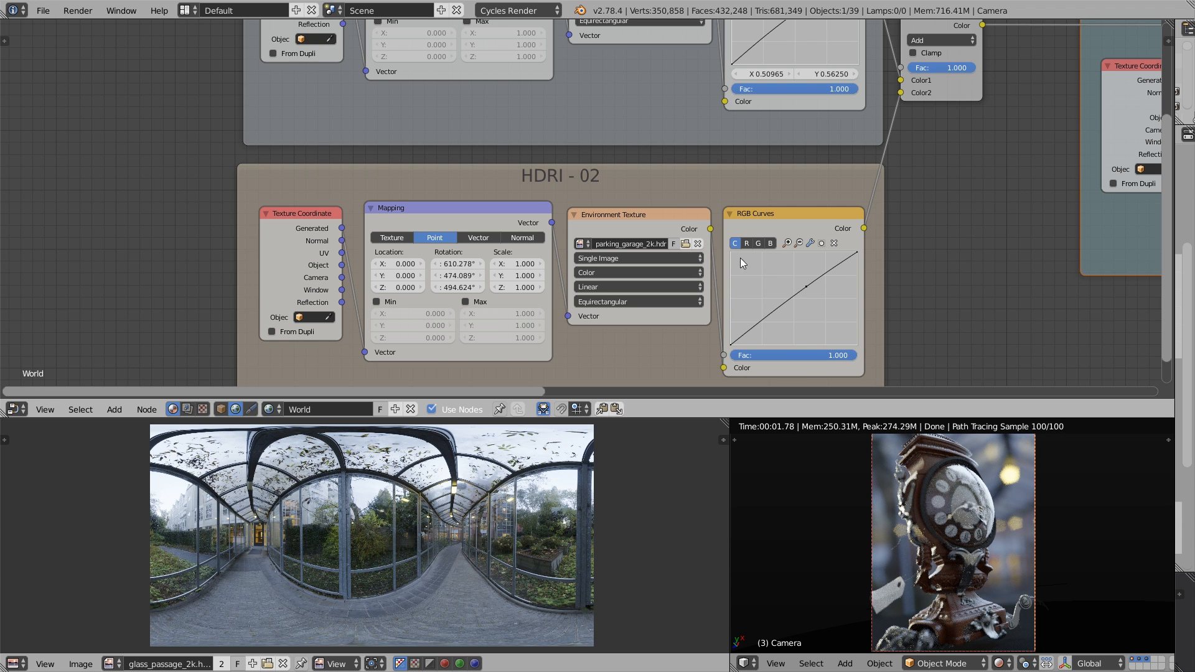
left_click_drag(808, 287, 756, 338)
left_click(746, 243)
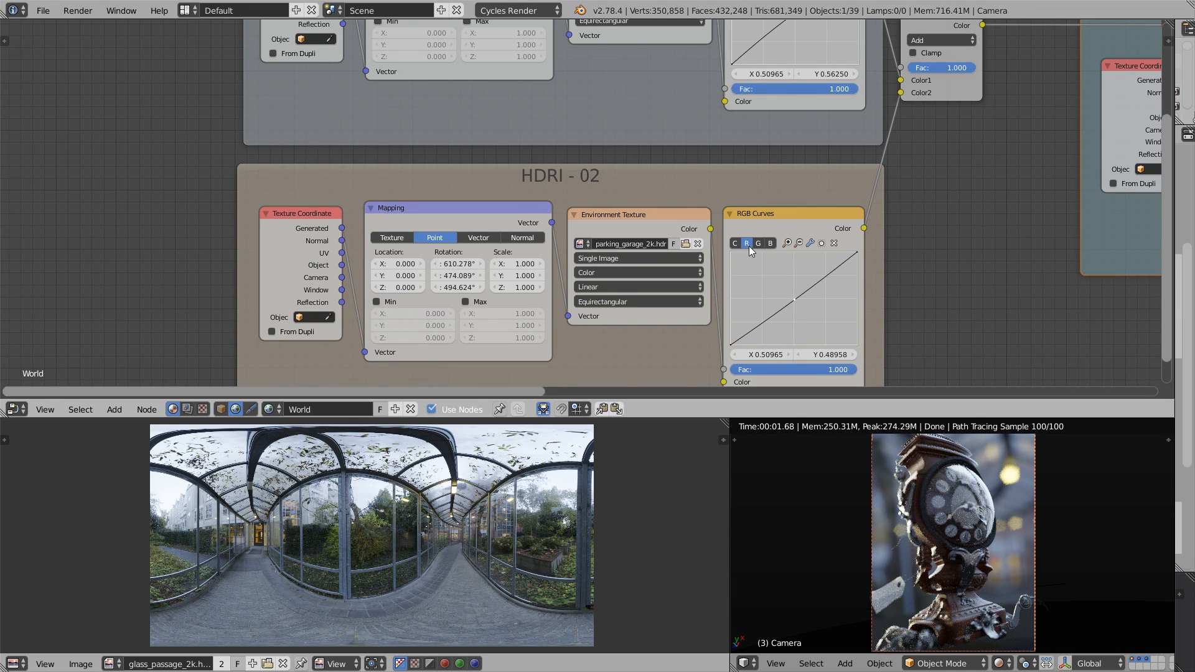
left_click_drag(793, 302, 790, 321)
left_click(759, 243)
left_click_drag(795, 300, 793, 310)
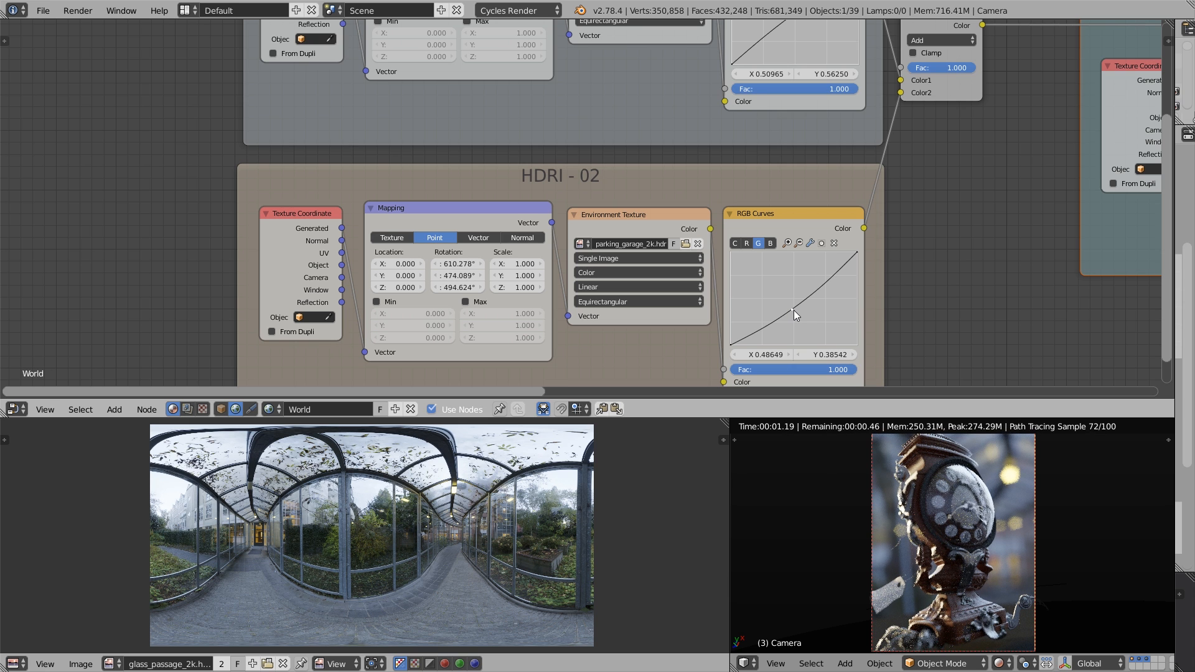
Step: Set the HDRI - 02 mapping rotation to X 635.01°, Y 469.501°, Z 512.92° and readjust that group's RGB Curves
left_click_drag(457, 289, 447, 278)
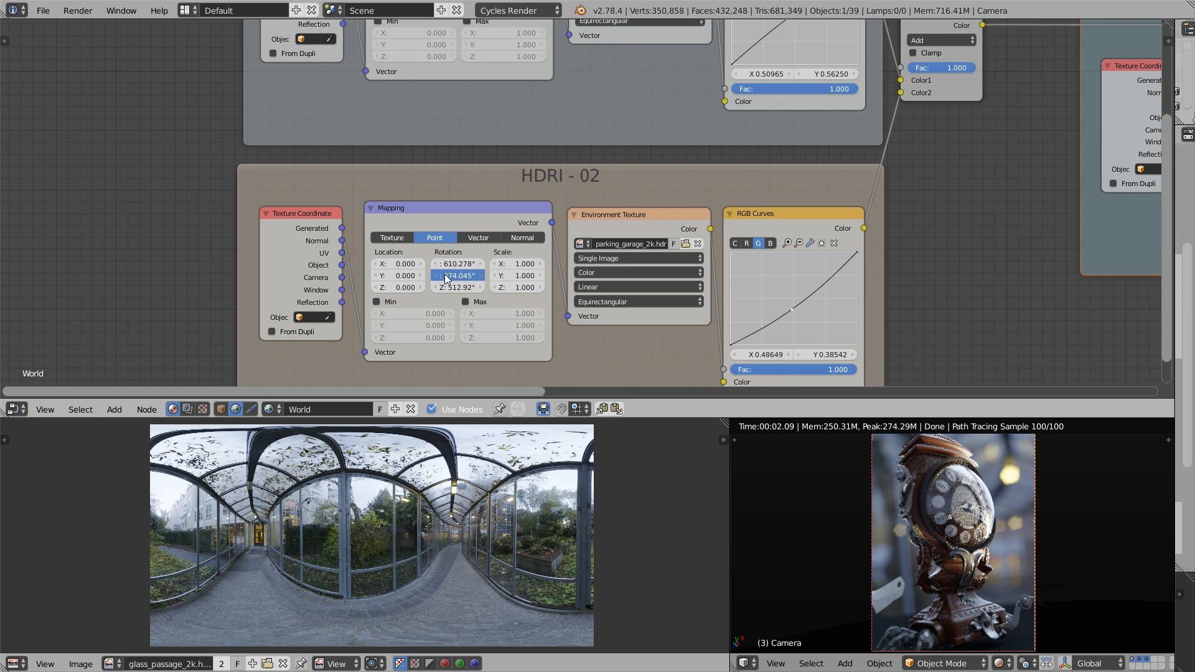
mouse_move(446, 279)
left_mouse_down()
mouse_move(463, 278)
mouse_move(454, 273)
left_mouse_up()
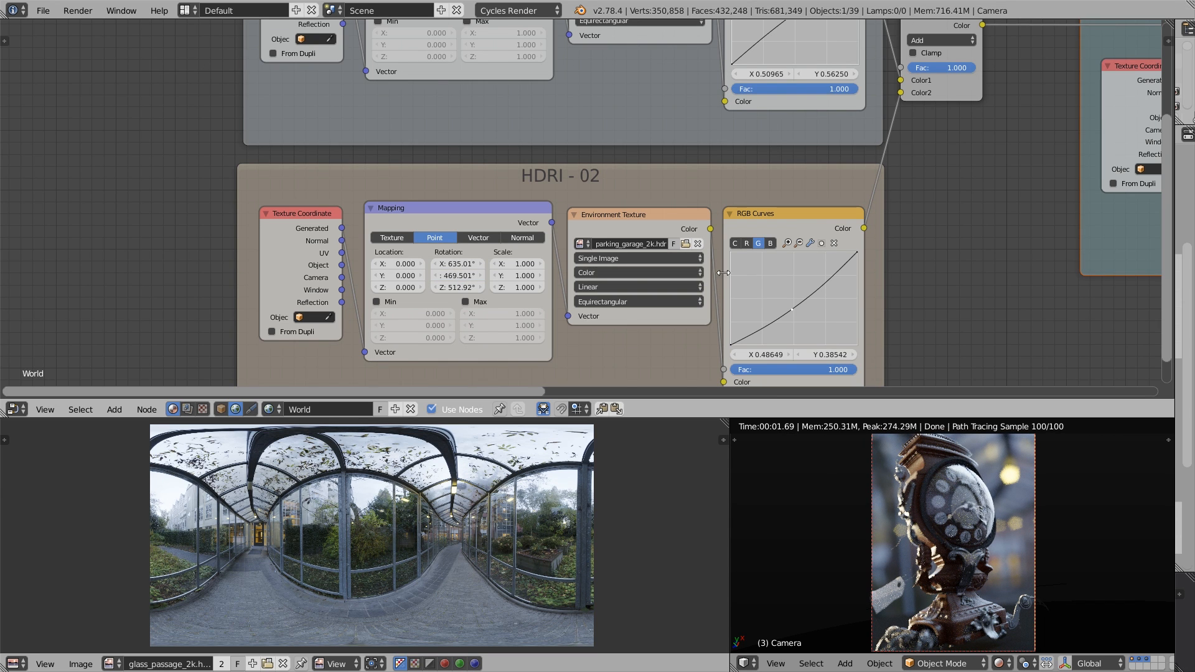
left_click_drag(790, 309, 739, 332)
left_click(746, 243)
left_click(735, 243)
Step: Mute and unmute the Add node joining both HDRIs to compare the lighting with and without the mix
middle_click_drag(773, 167, 756, 193)
middle_click_drag(913, 105, 771, 182)
left_click_drag(805, 173, 834, 178)
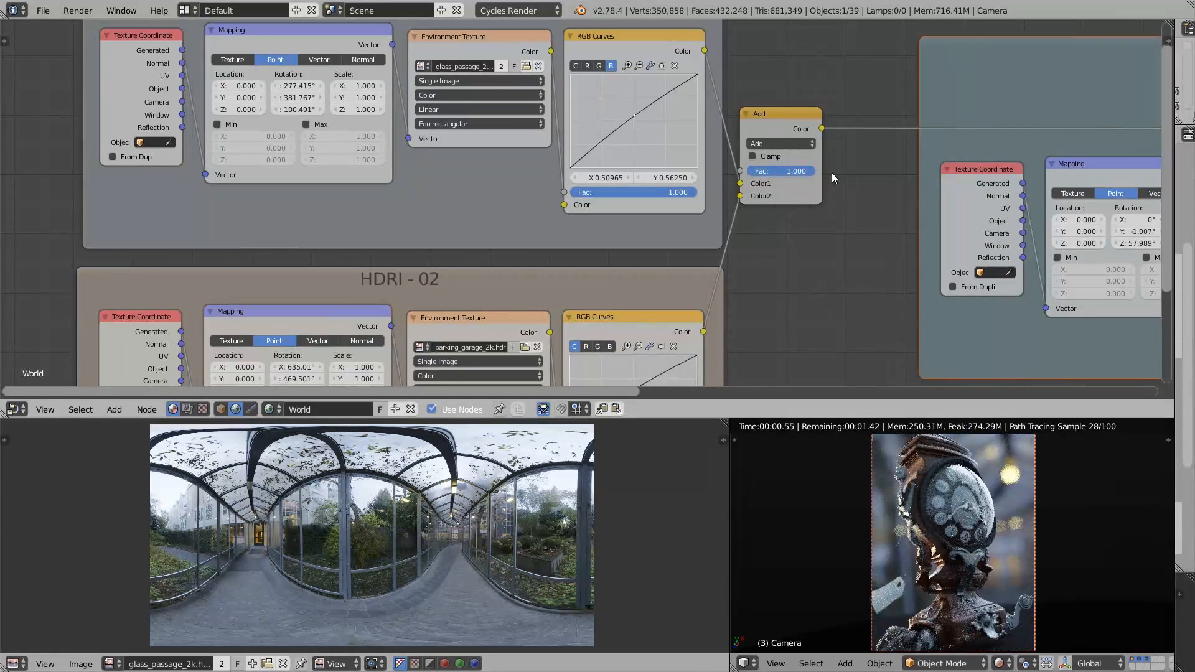
left_click_drag(769, 130, 771, 119)
key("m")
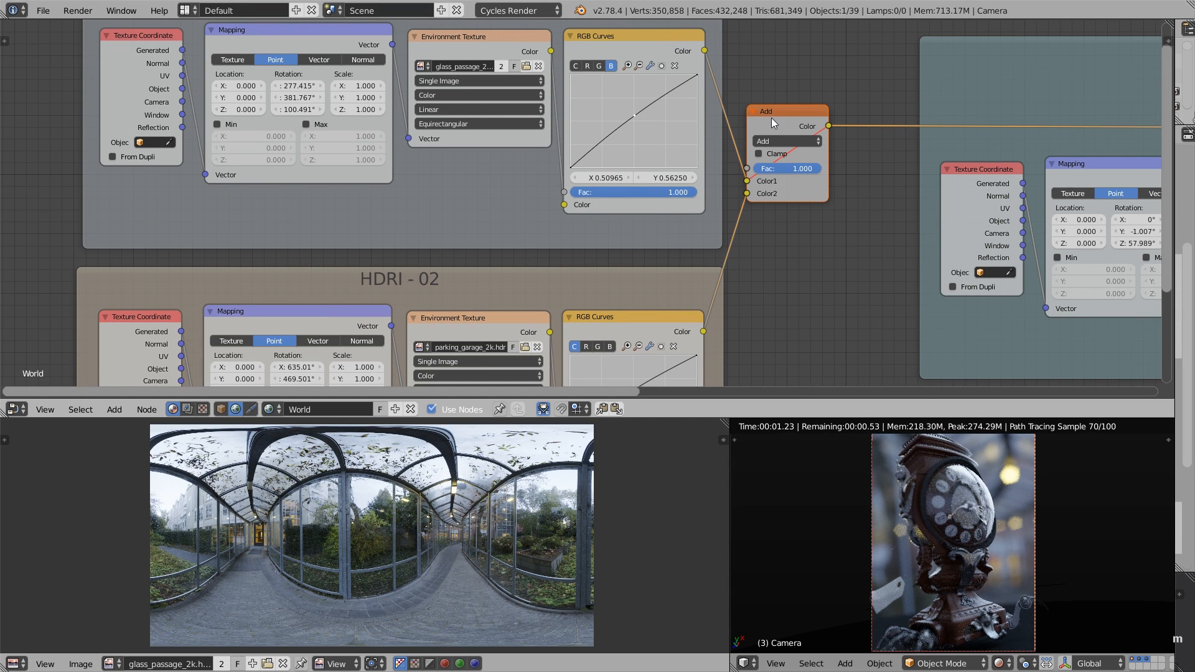
key("m")
middle_click_drag(1025, 193, 841, 176)
middle_click_drag(1085, 158, 928, 163)
scroll(915, 174, "down", 4)
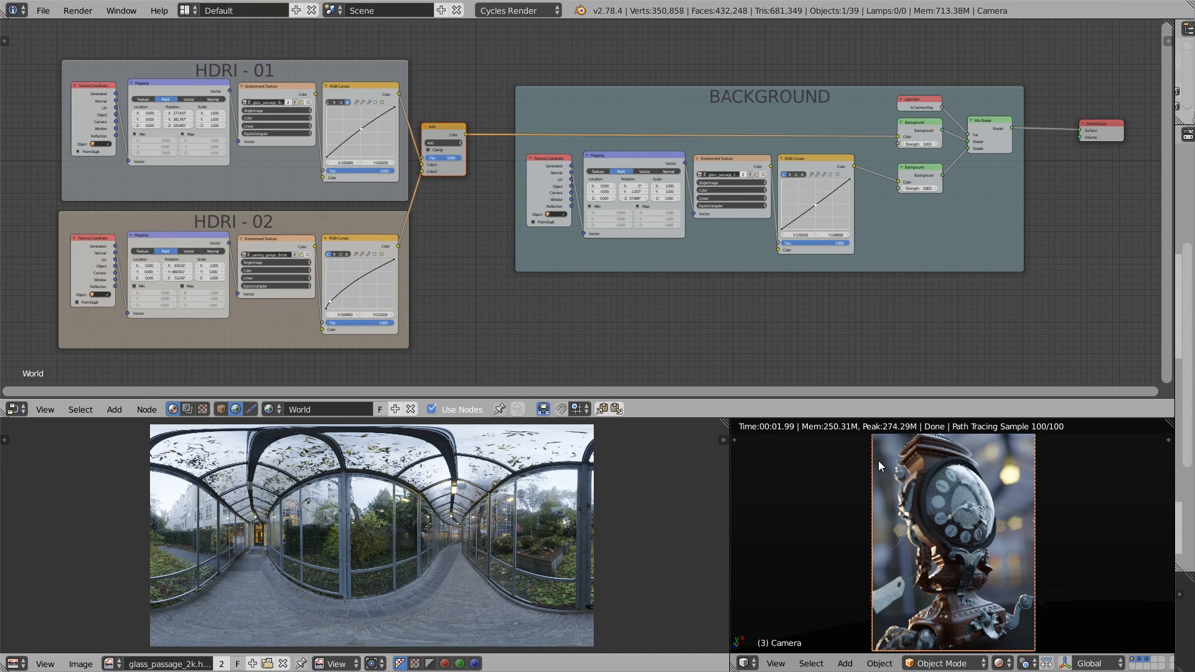
Step: Mirror the camera back along its local X axis
key("ctrl+m")
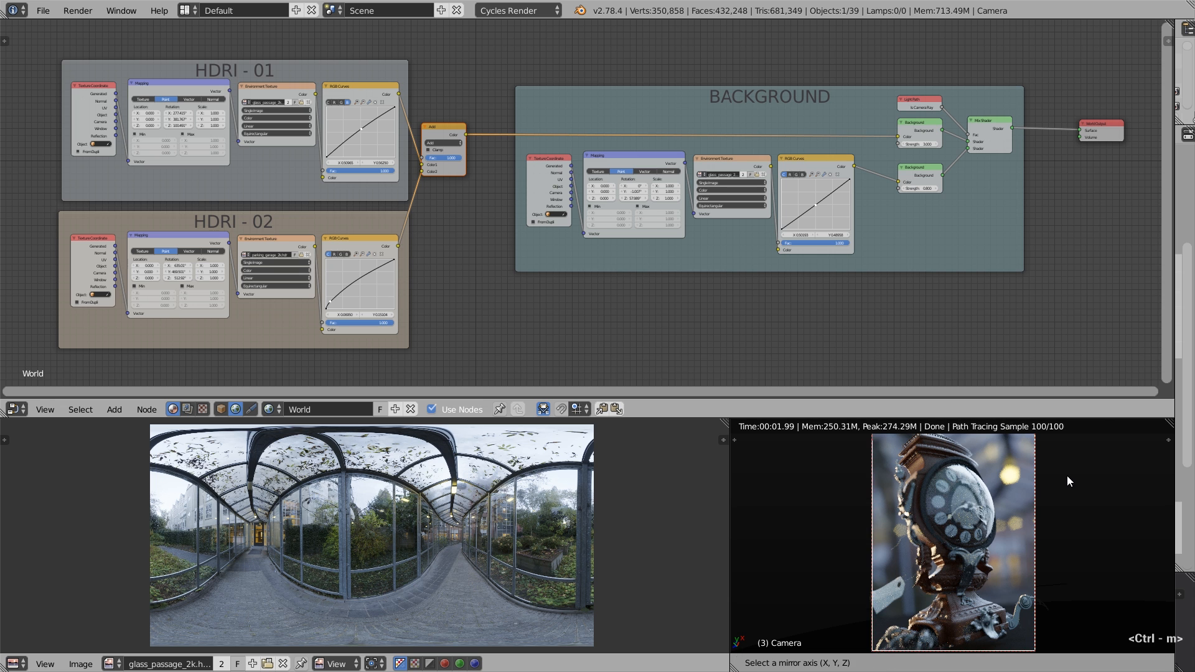
key("x")
key("x")
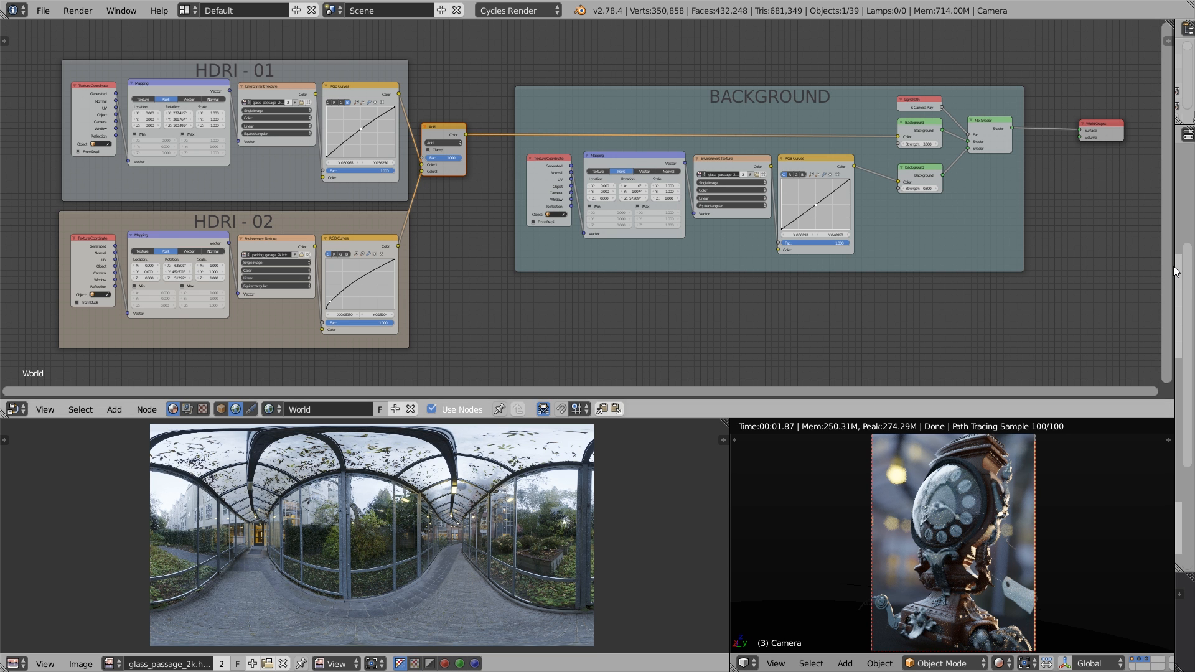
Step: Set the render resolution scale to 100% and render the image
left_click_drag(1175, 266, 1001, 269)
left_click_drag(1189, 283, 1189, 181)
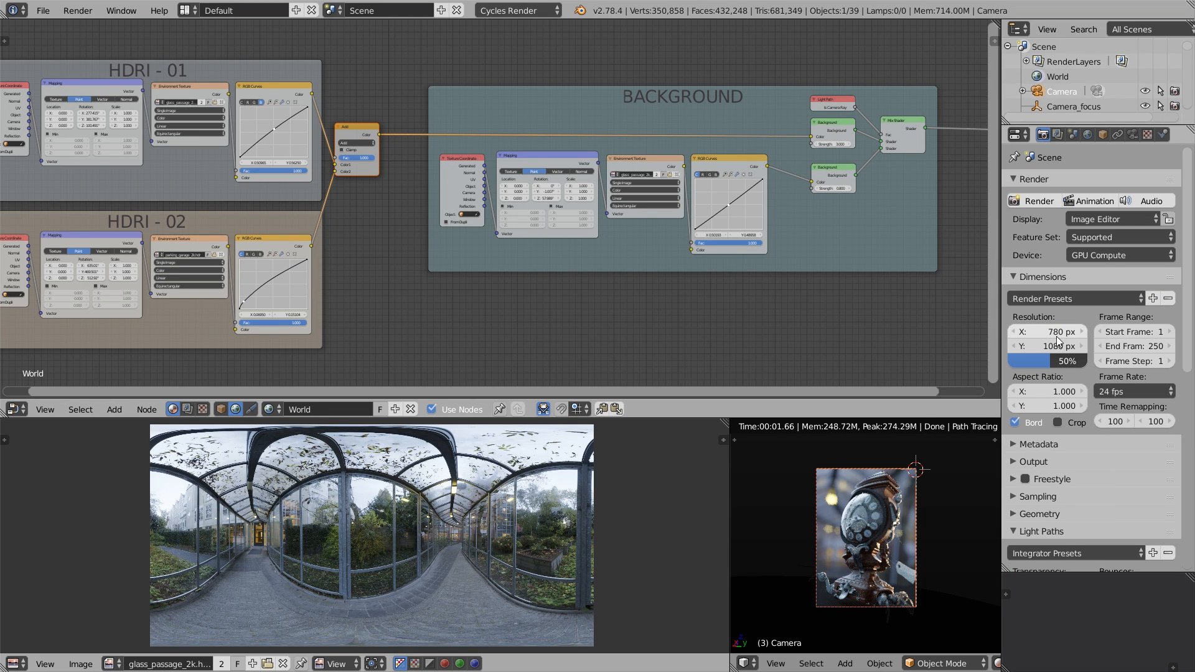
left_click_drag(1057, 361, 1095, 360)
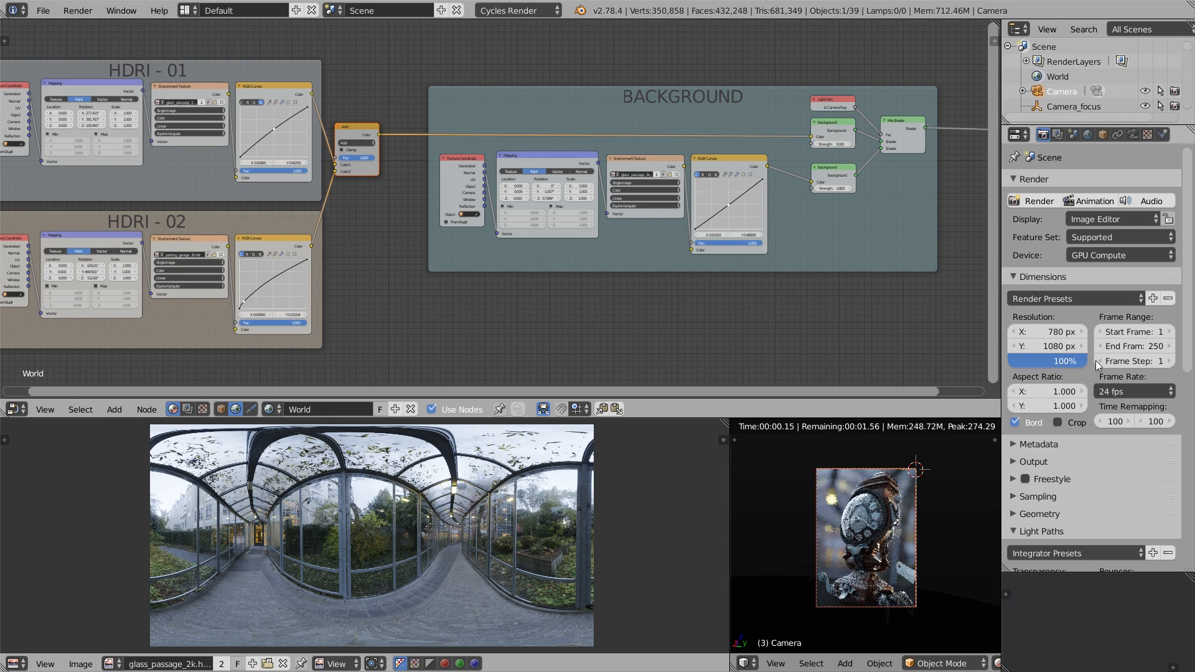
left_click(1039, 201)
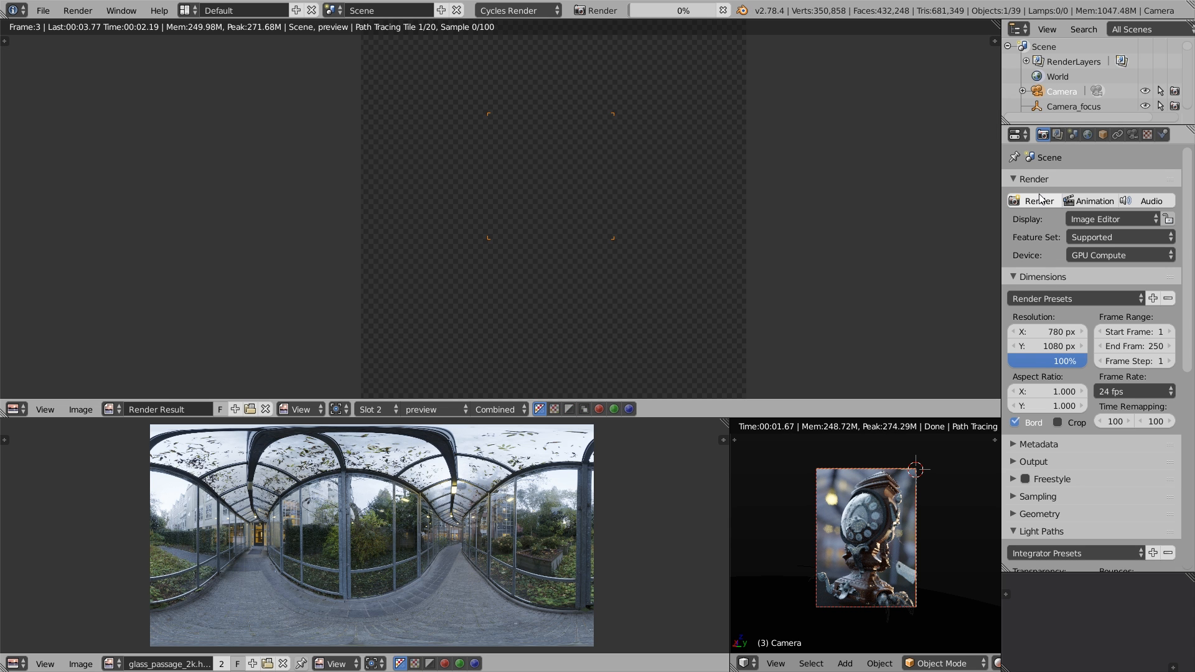
scroll(691, 224, "down", 1)
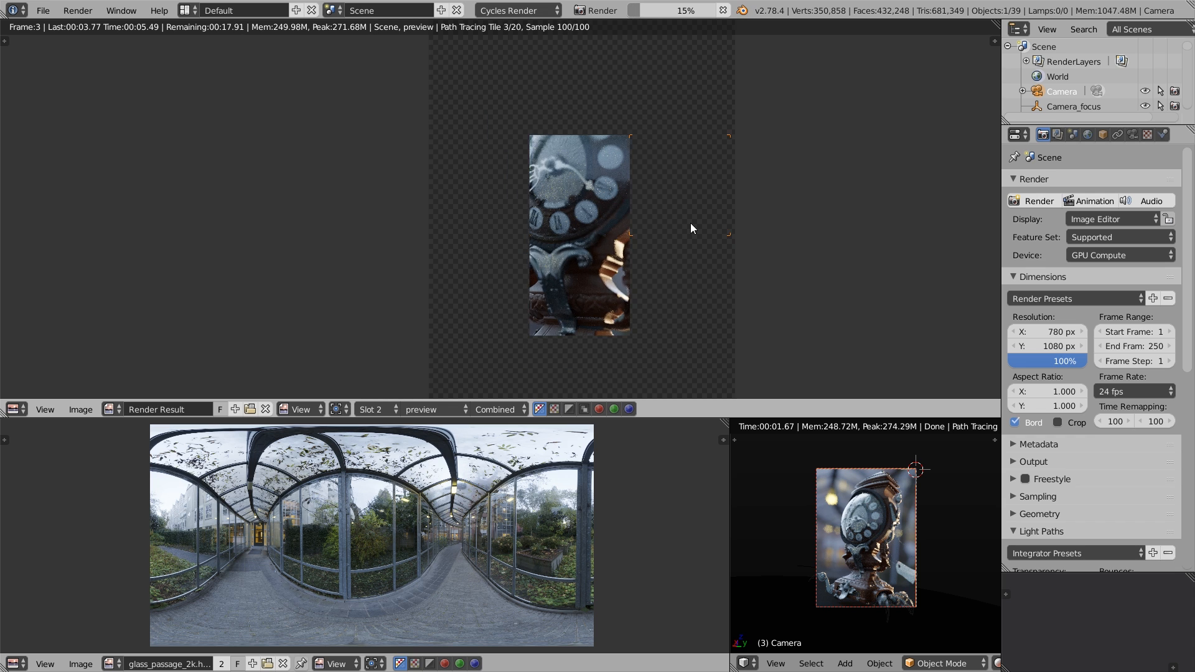
scroll(690, 223, "down", 1)
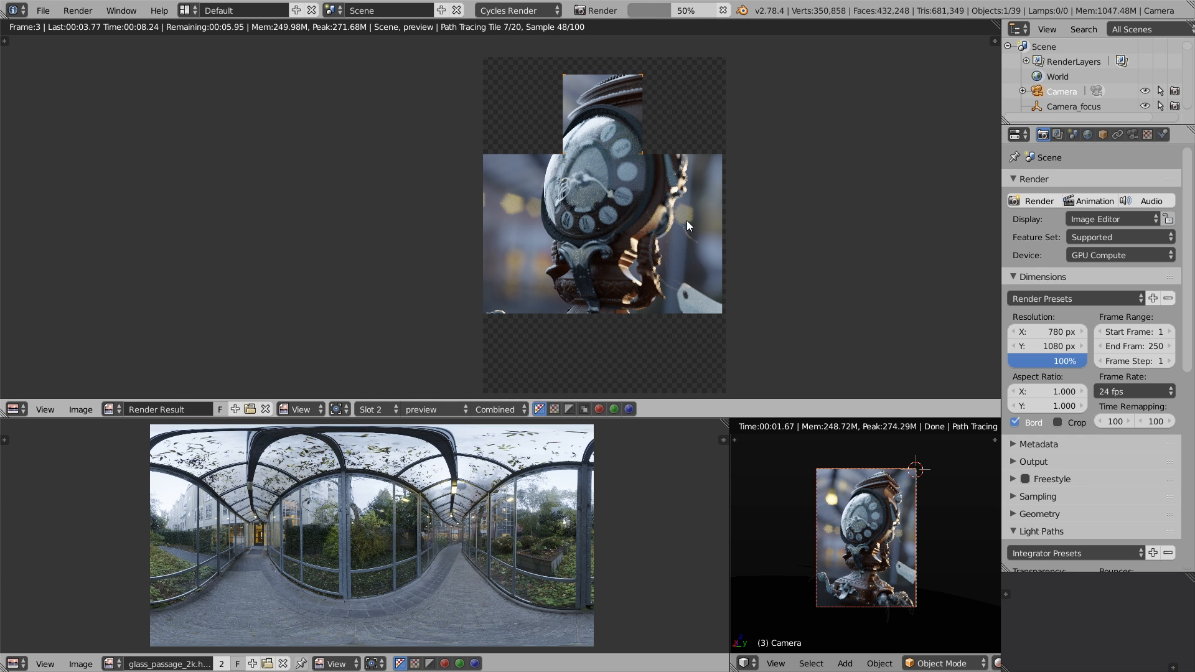
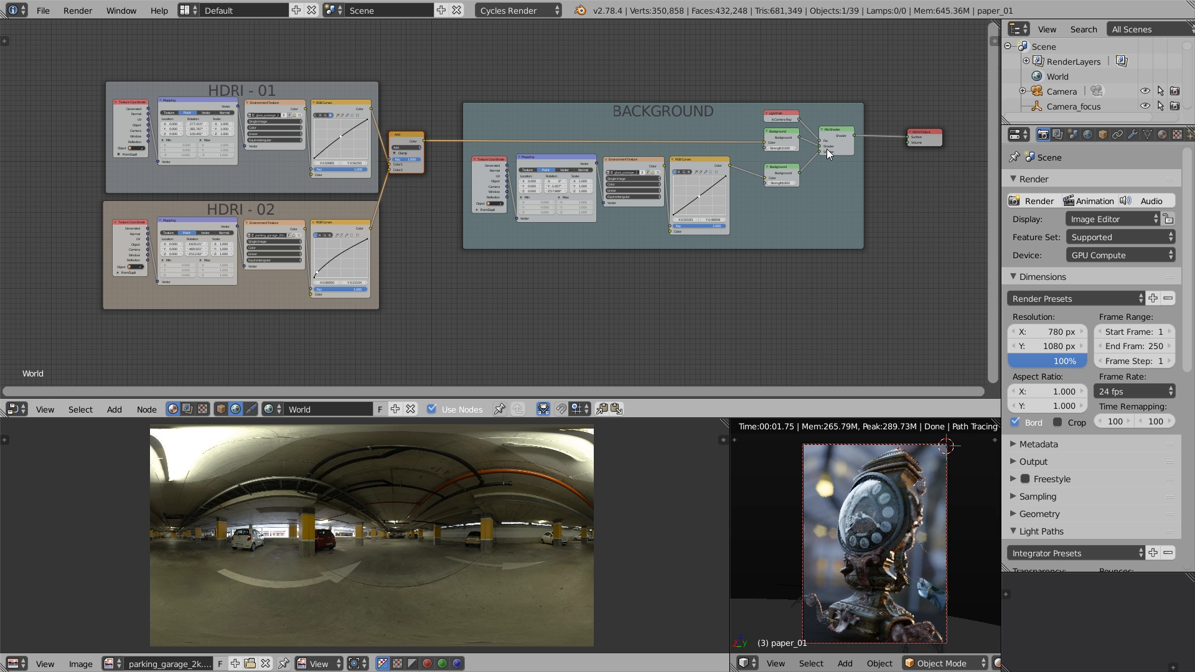
Step: Cut the link from the BACKGROUND group's RGB Curves to the lower Background node and set that node's colour to RGB 0.006
scroll(835, 140, "up", 4)
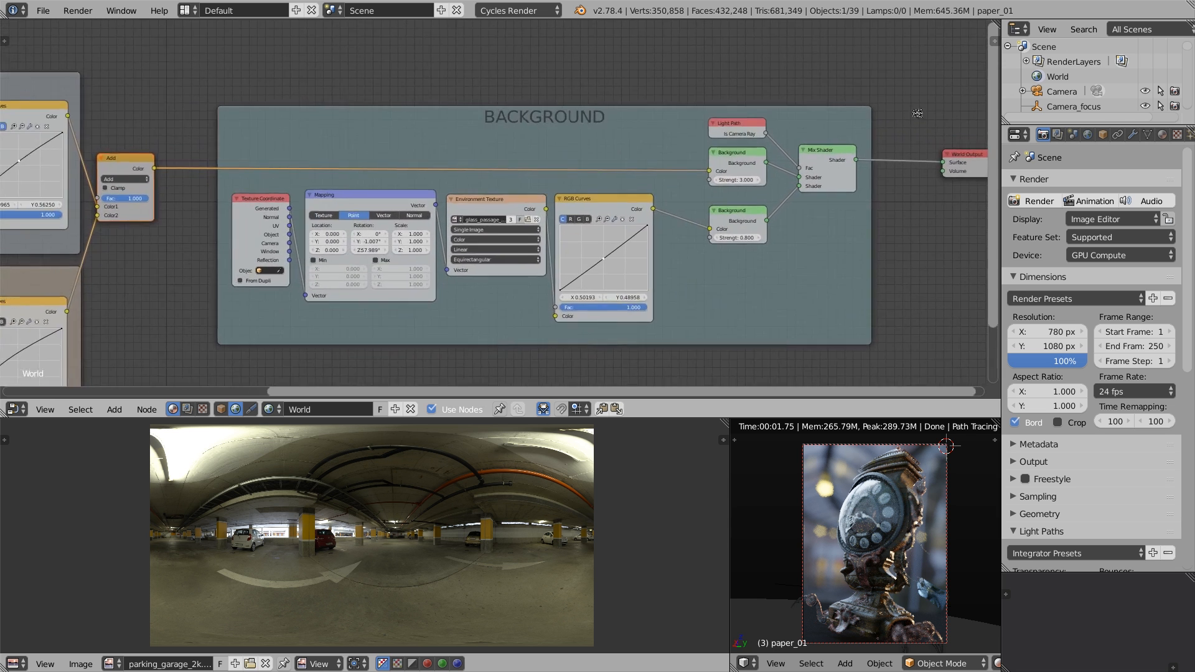
left_click(794, 173)
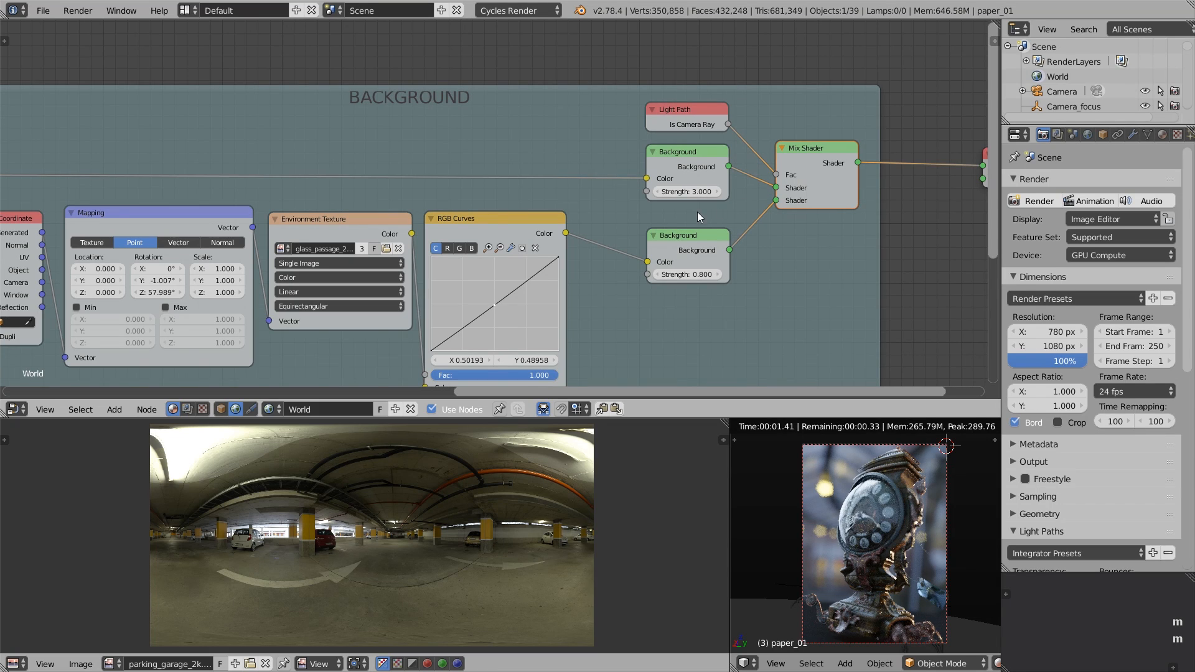
right_click_drag(623, 229, 604, 276, "ctrl")
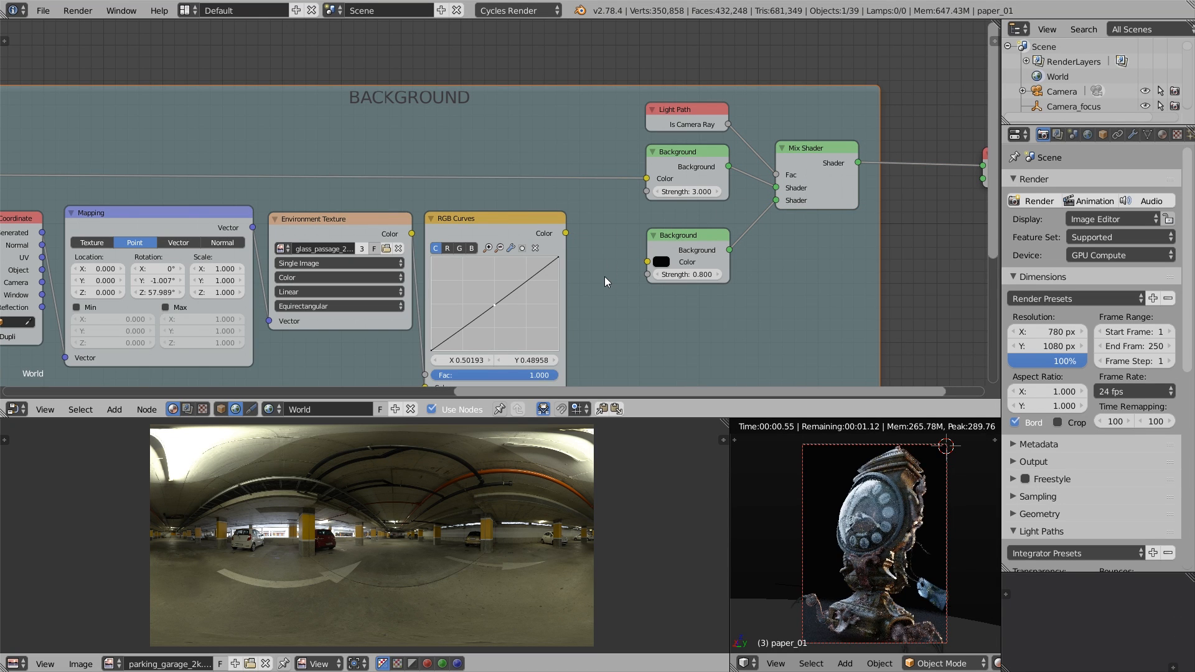
left_click(659, 262)
left_click(755, 170)
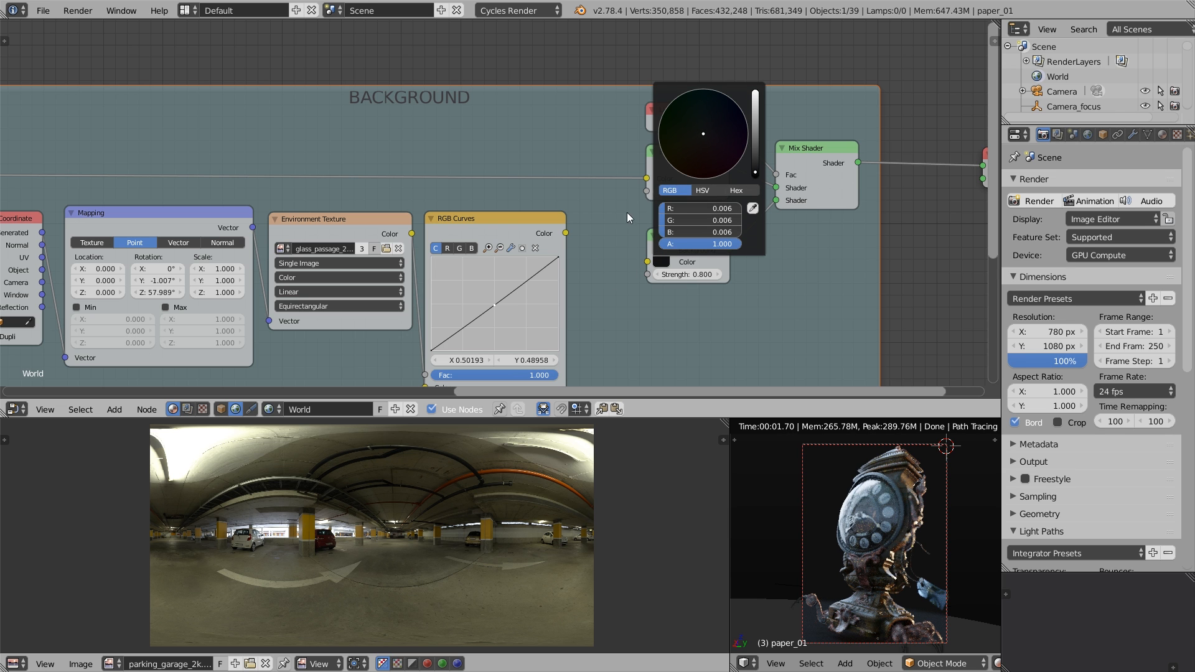
Step: Mute the Add node and set the HDRI - 01 mapping rotation to X 351.776°, Y 426.641°, Z 233.436°
middle_click_drag(218, 249, 633, 240)
middle_click_drag(231, 212, 821, 209)
left_click_drag(803, 153, 848, 152)
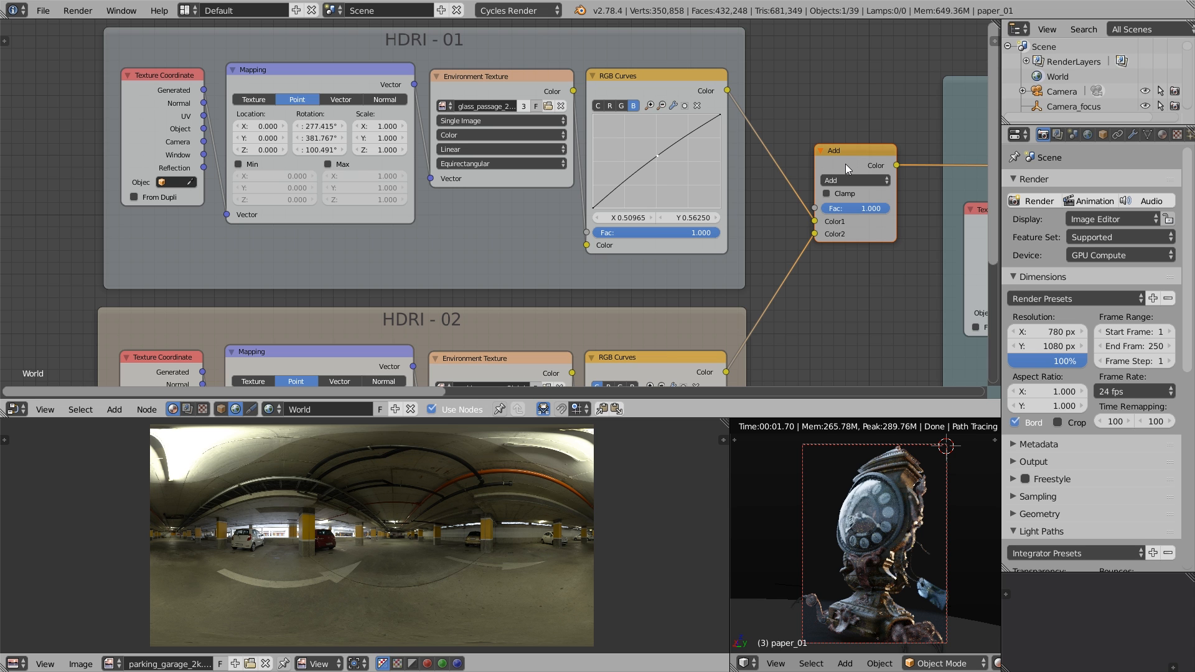
key("m")
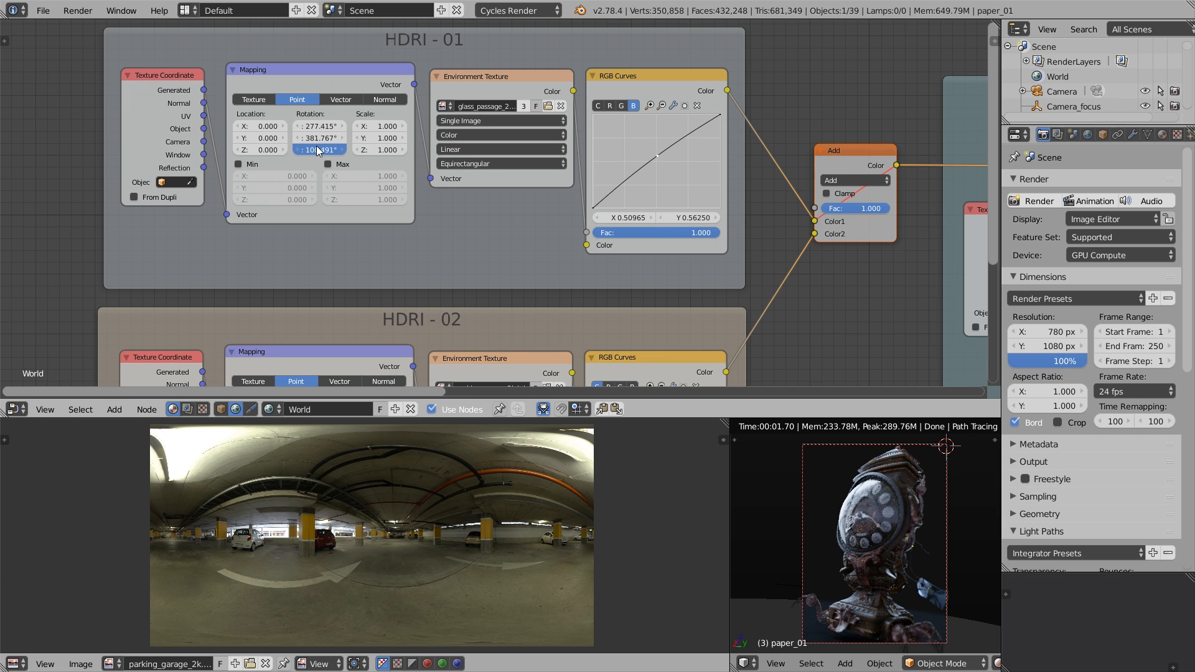
mouse_move(316, 145)
left_mouse_down()
mouse_move(332, 147)
mouse_move(316, 138)
mouse_move(333, 131)
left_mouse_up()
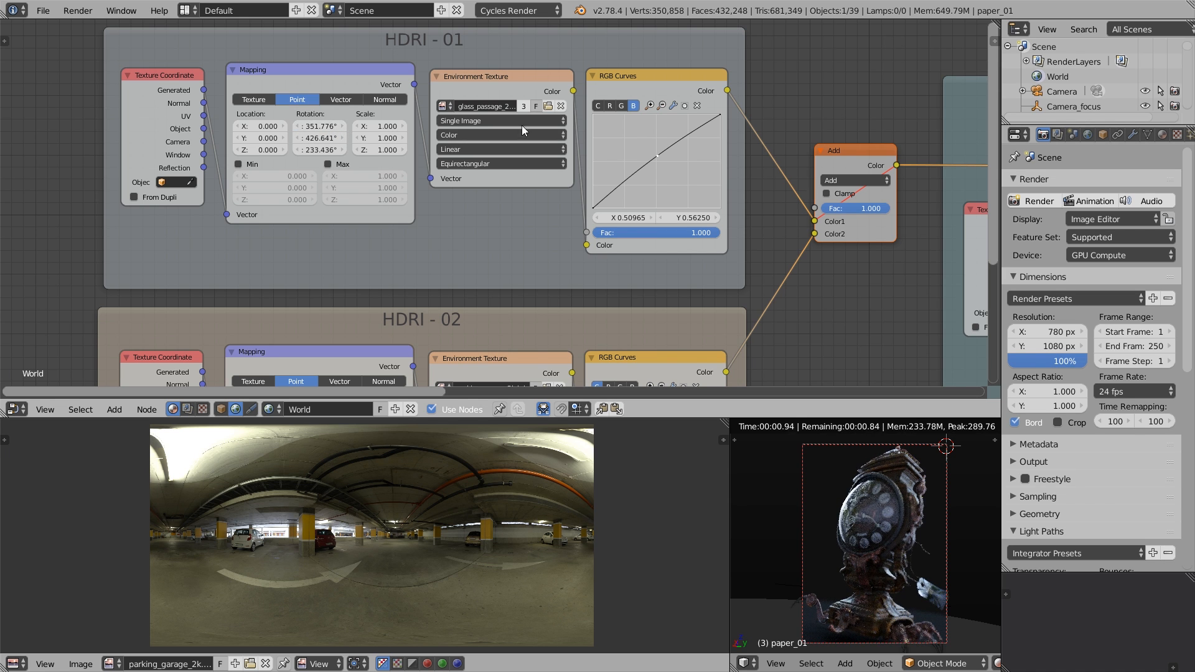
Step: Lower the HDRI - 01 combined RGB curve point to X 0.49035, Y 0.22396 and set the mapping rotation to X 414.723°, Y 502.793°
left_click(597, 106)
left_click_drag(669, 149, 654, 188)
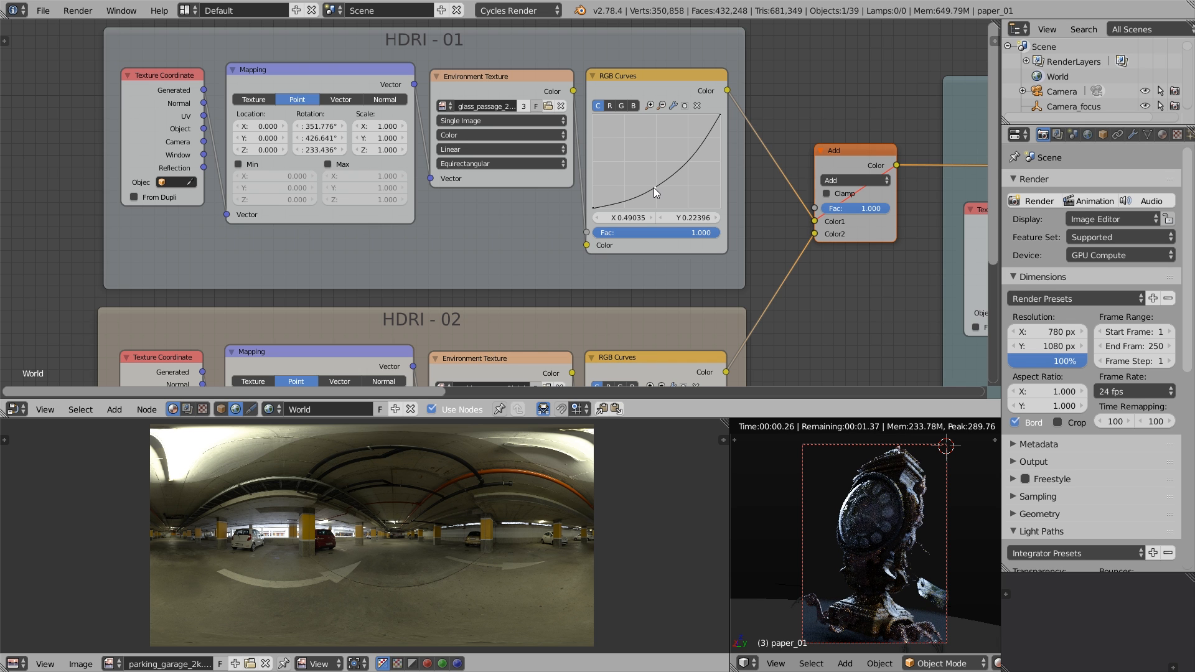
left_click_drag(319, 140, 331, 140)
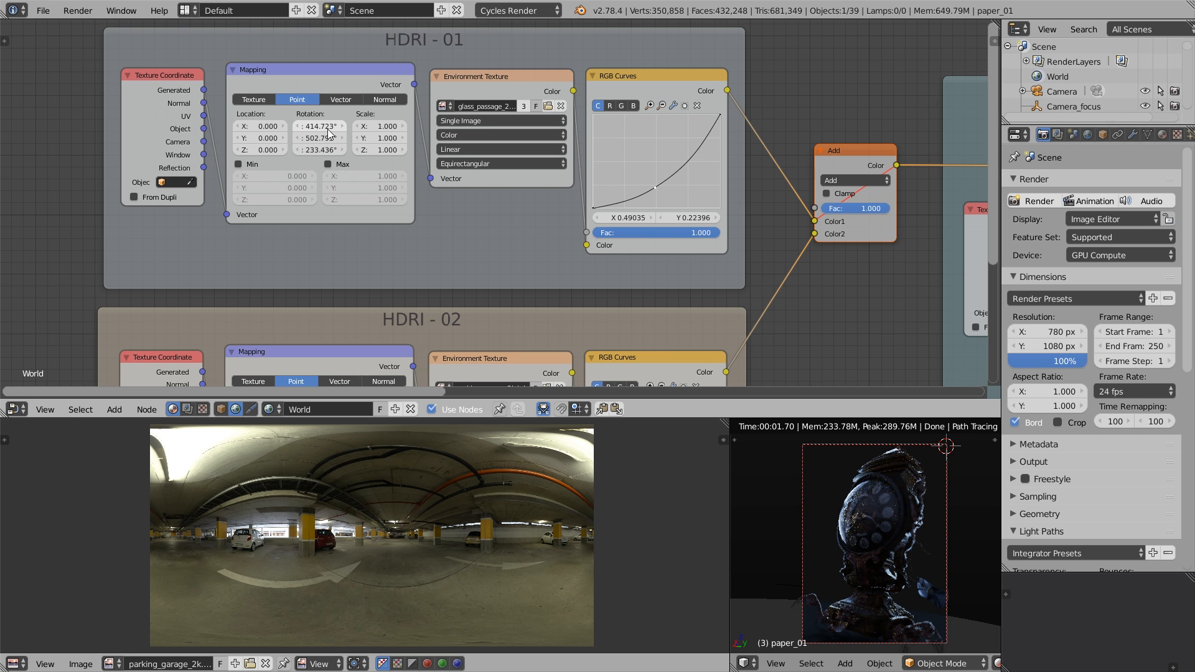
Step: Toggle the Add node's mute and swap its two inputs to compare the HDRIs, leaving HDRI - 02 lighting the scene alone
middle_click_drag(372, 239, 384, 143)
scroll(865, 60, "down", 3)
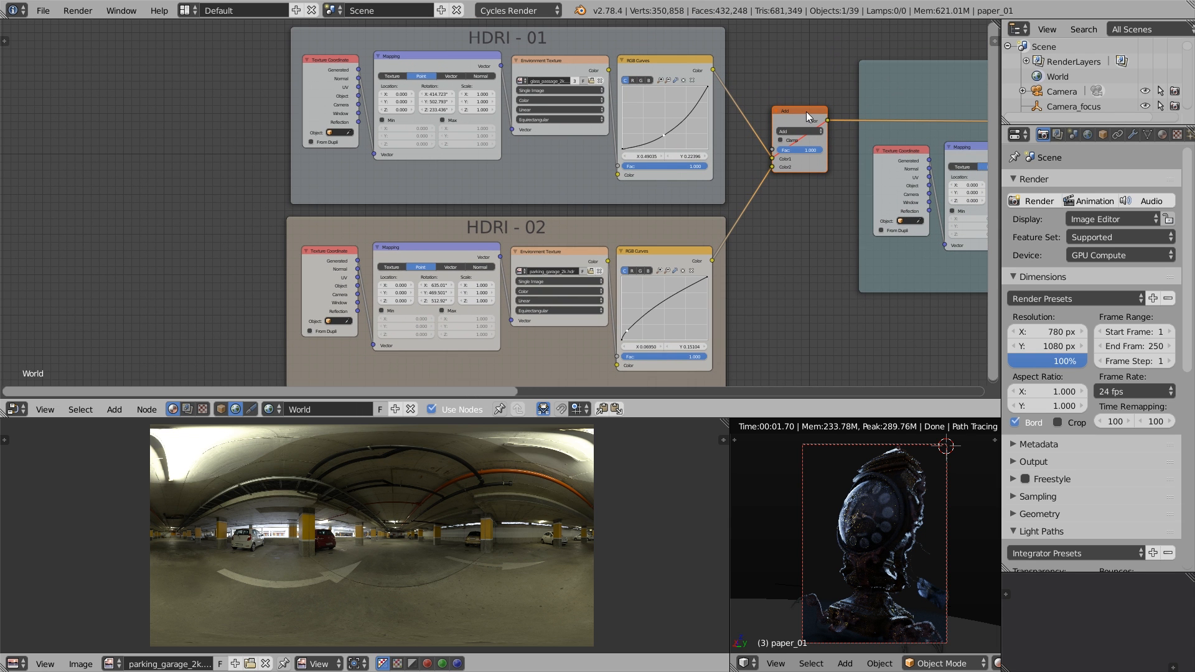
key("m")
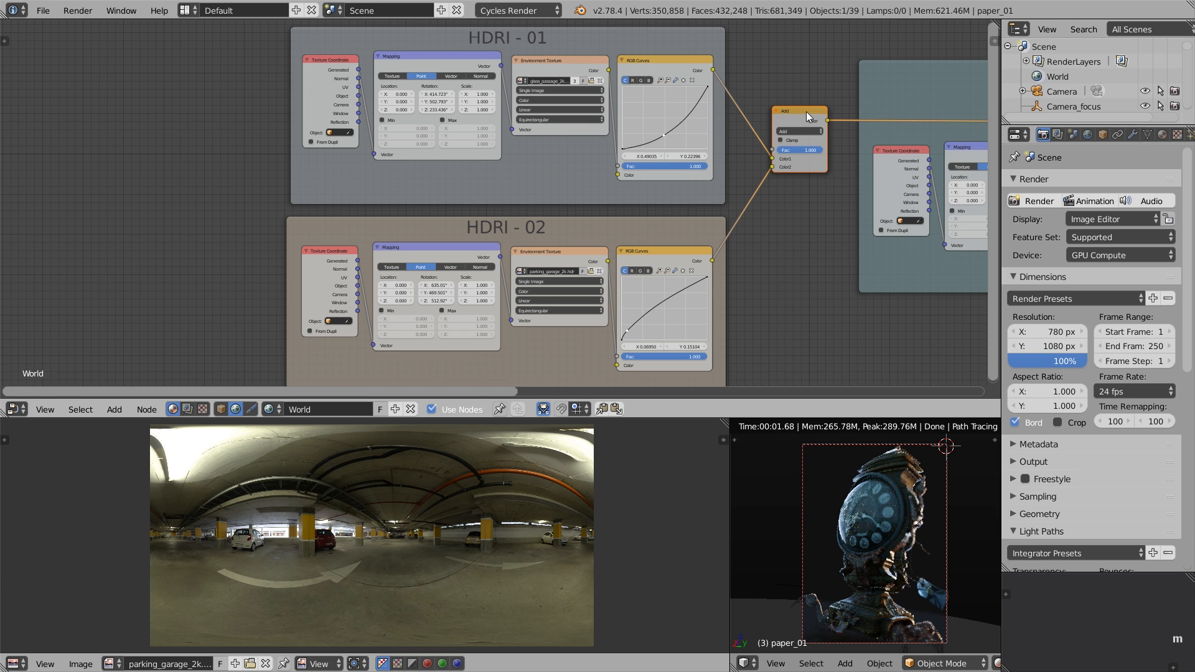
key("m")
scroll(805, 111, "up", 1)
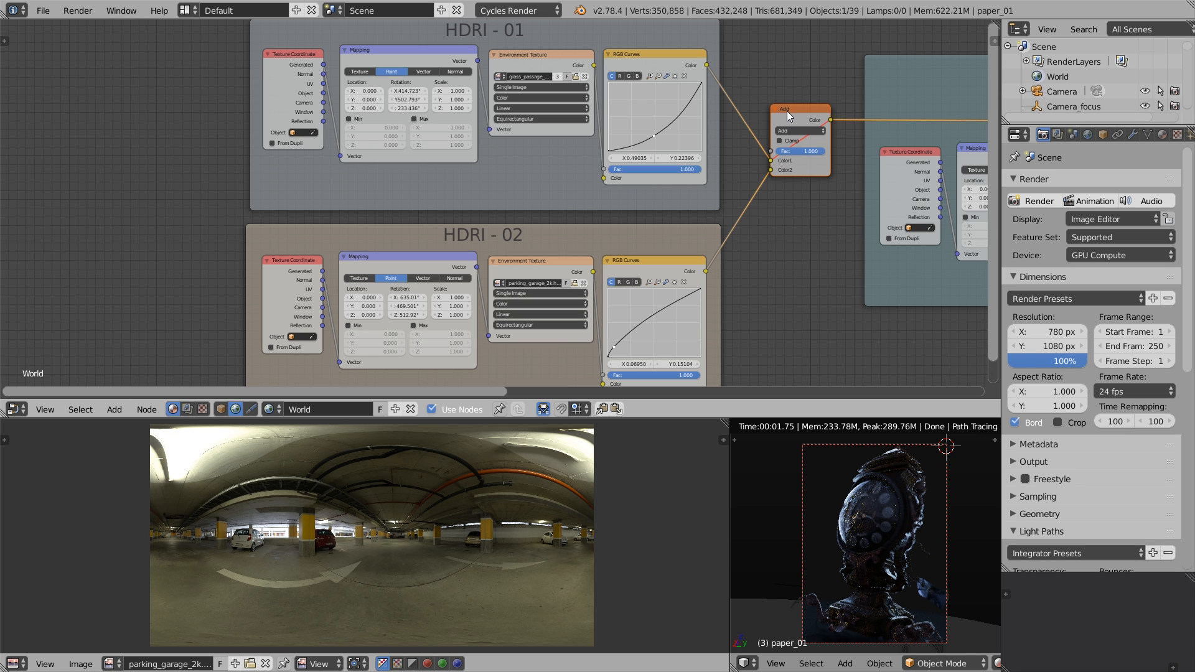
key("alt+s")
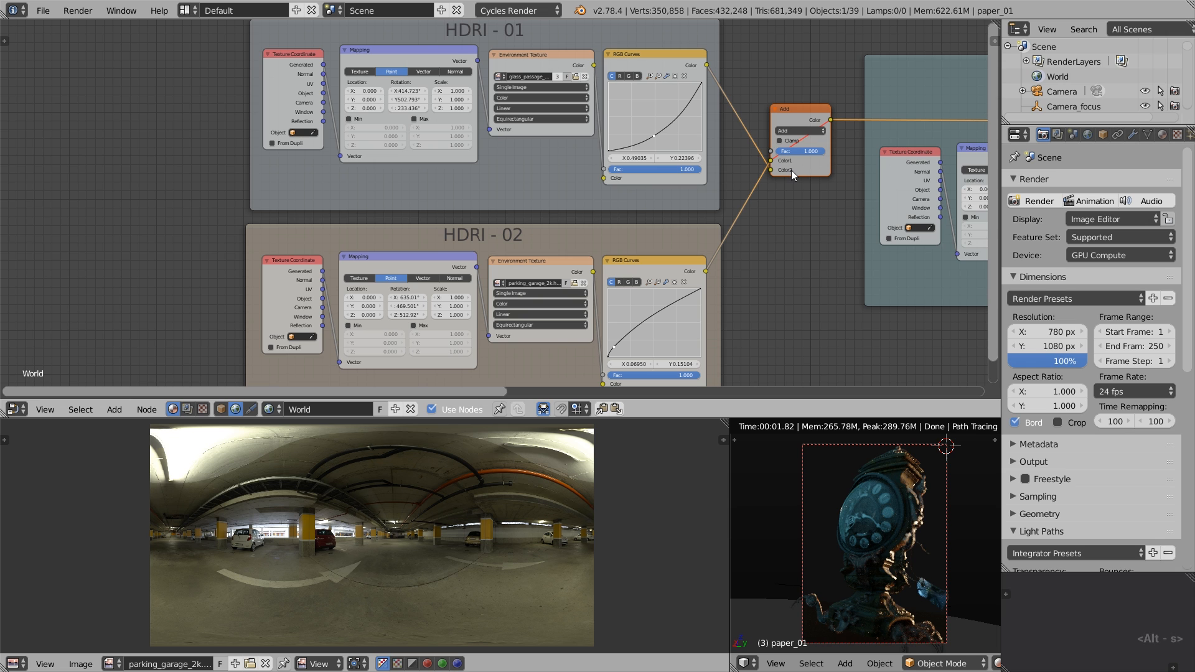
key("alt+s")
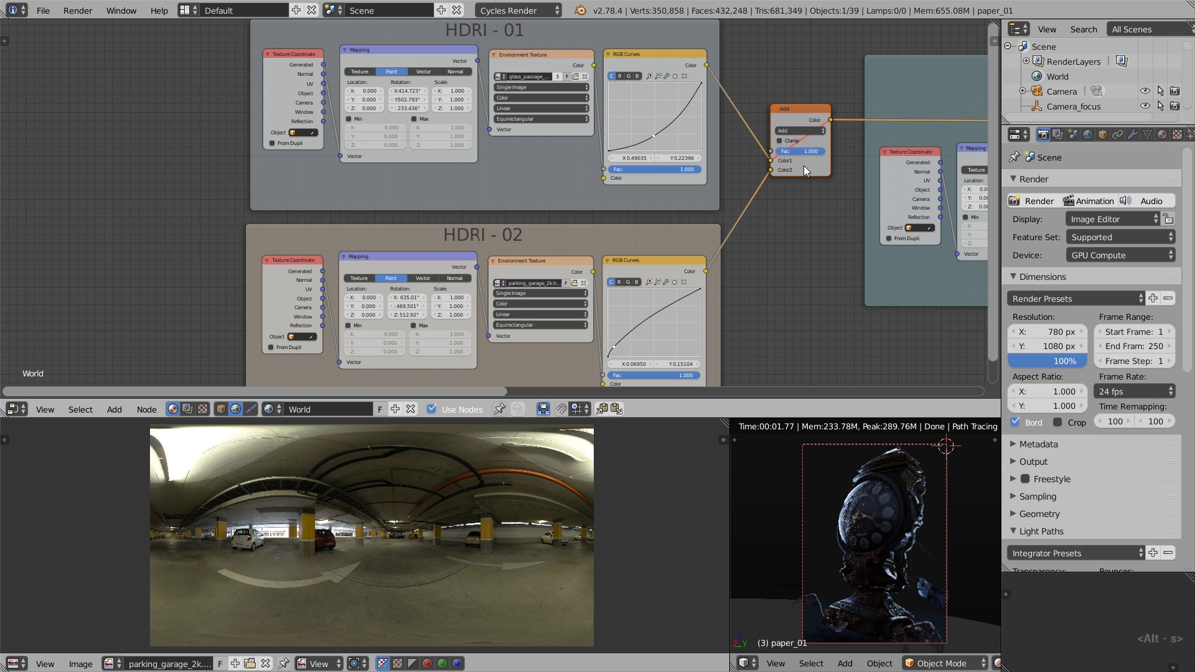
key("alt+s")
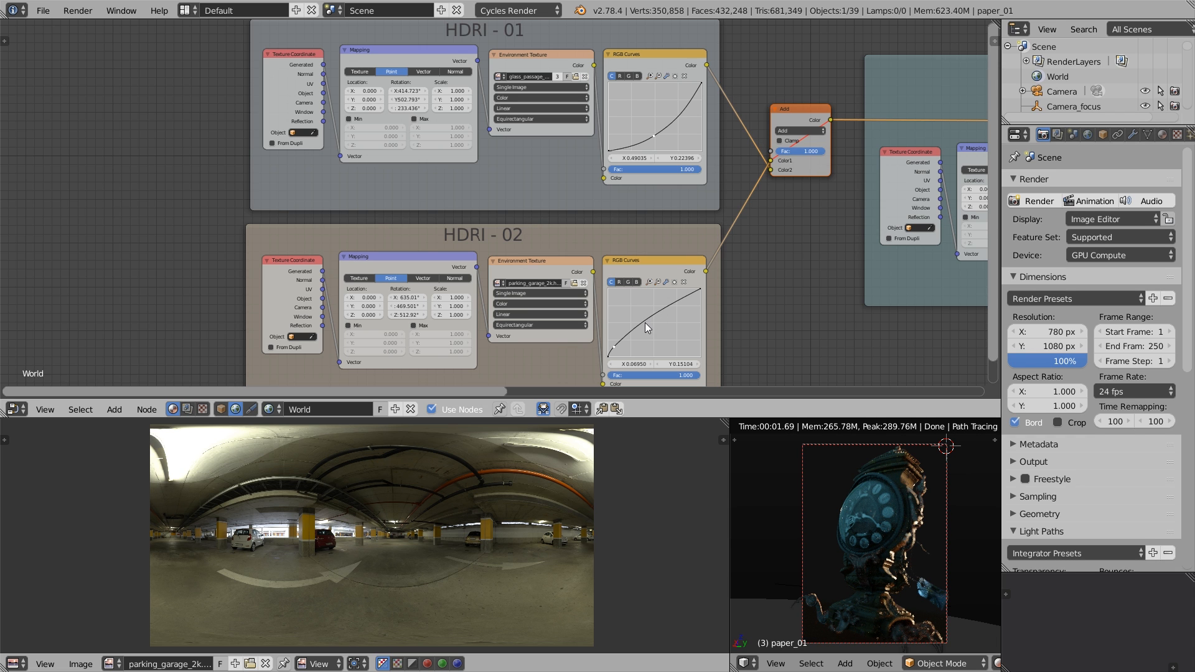
Step: Set the HDRI - 02 mapping rotation to X 1650.723°, Y 1386.961°, Z -136.525° and lower its RGB curve point to X 0.56371, Y 0.27604
left_click_drag(412, 298, 397, 308)
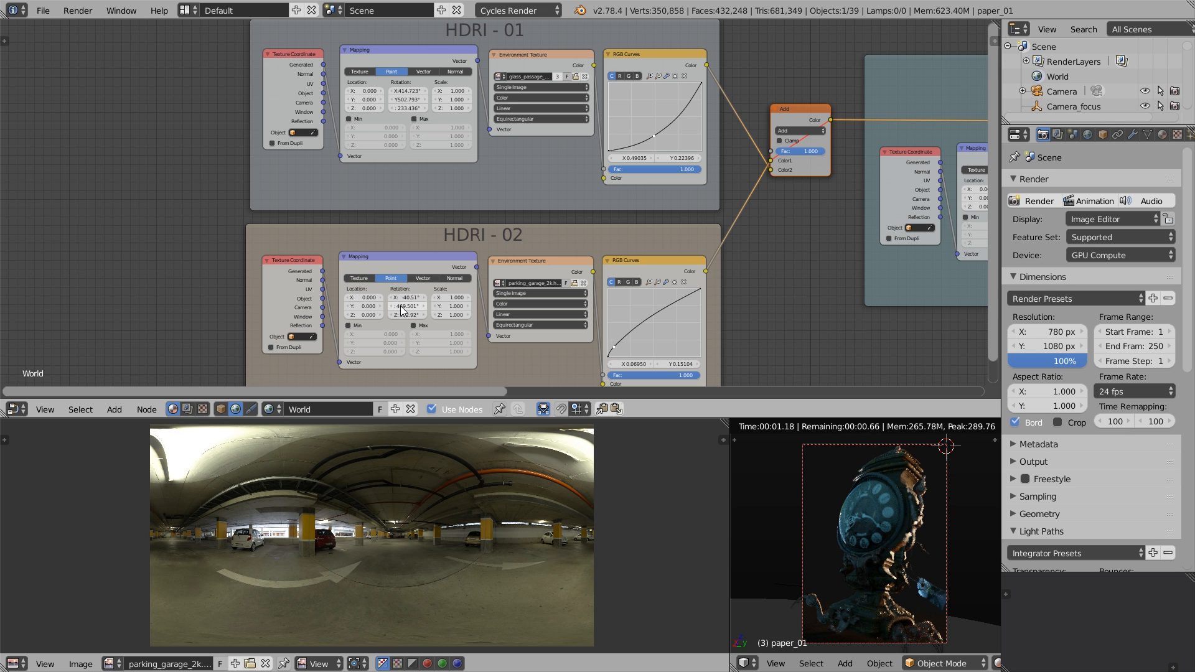
scroll(401, 308, "up", 1)
scroll(401, 311, "up", 1)
middle_click_drag(401, 312, 423, 215)
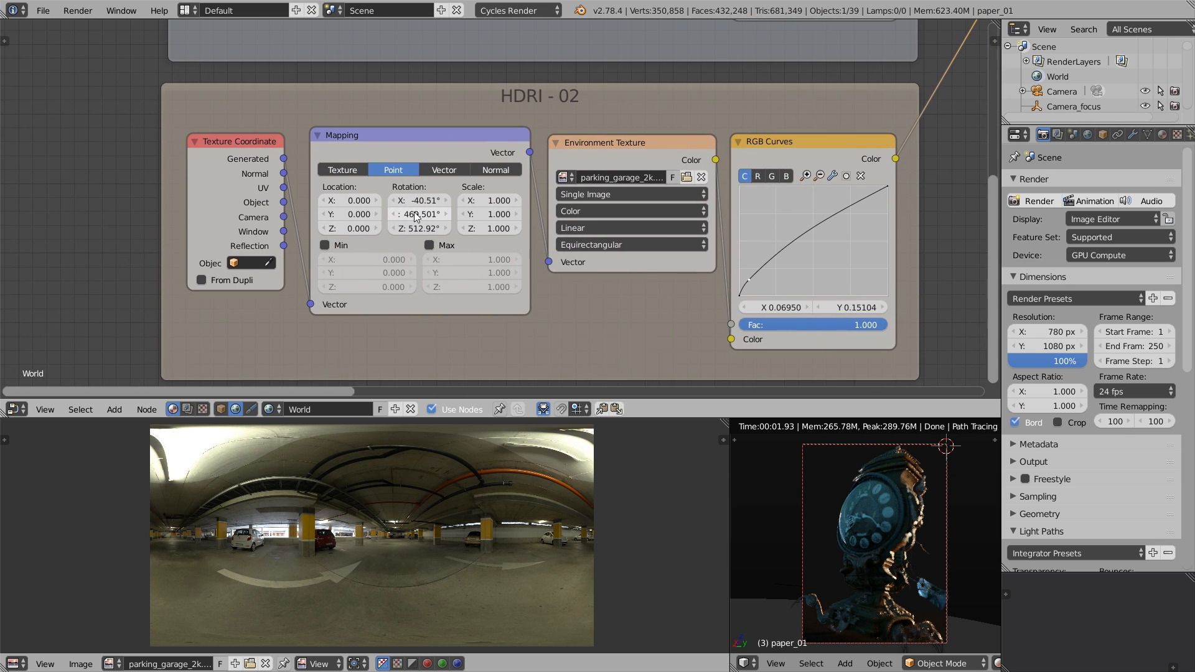
left_click_drag(423, 215, 445, 212)
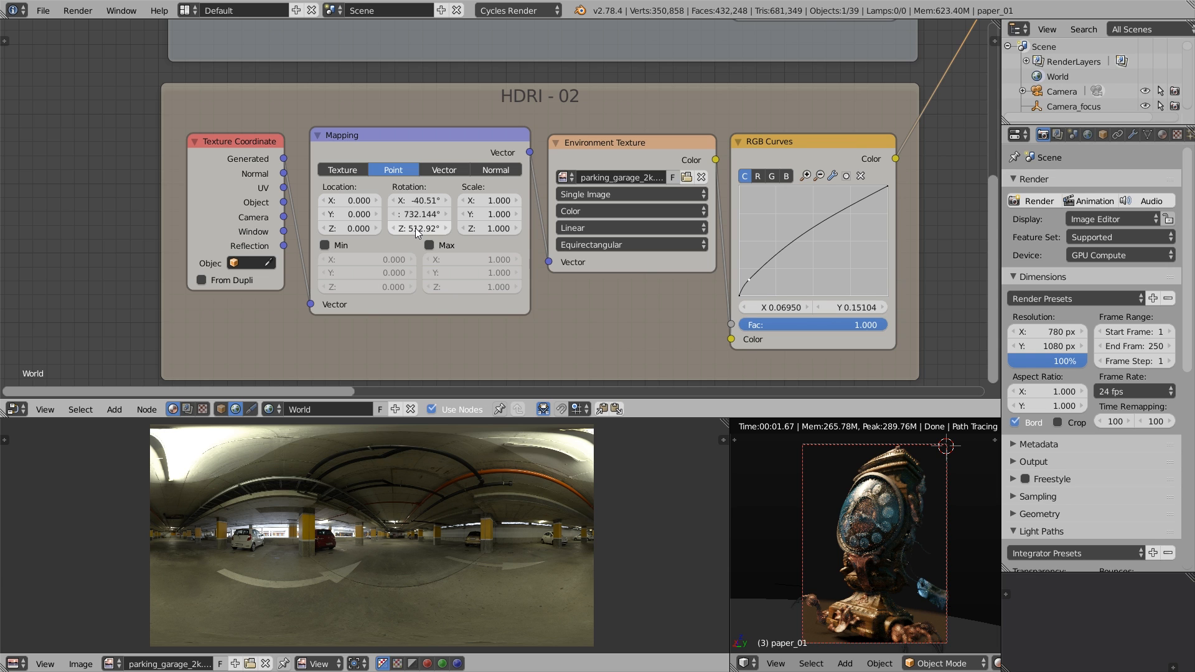
mouse_move(416, 228)
left_mouse_down()
mouse_move(435, 226)
mouse_move(415, 208)
left_mouse_up()
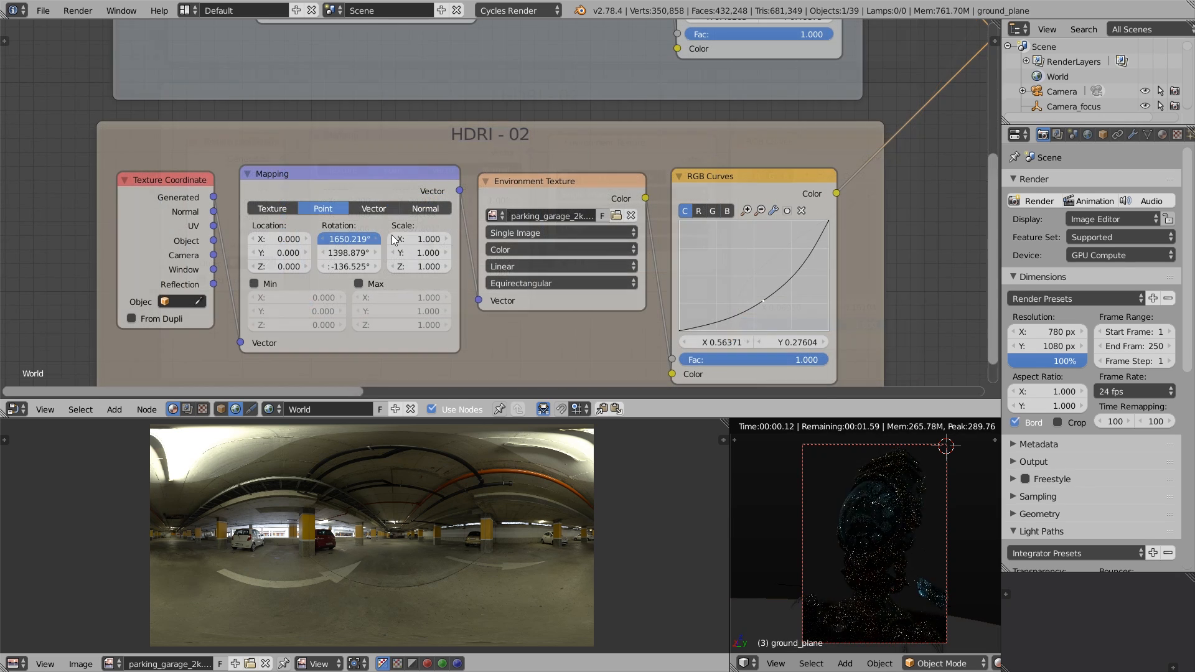
left_click_drag(370, 254, 363, 252)
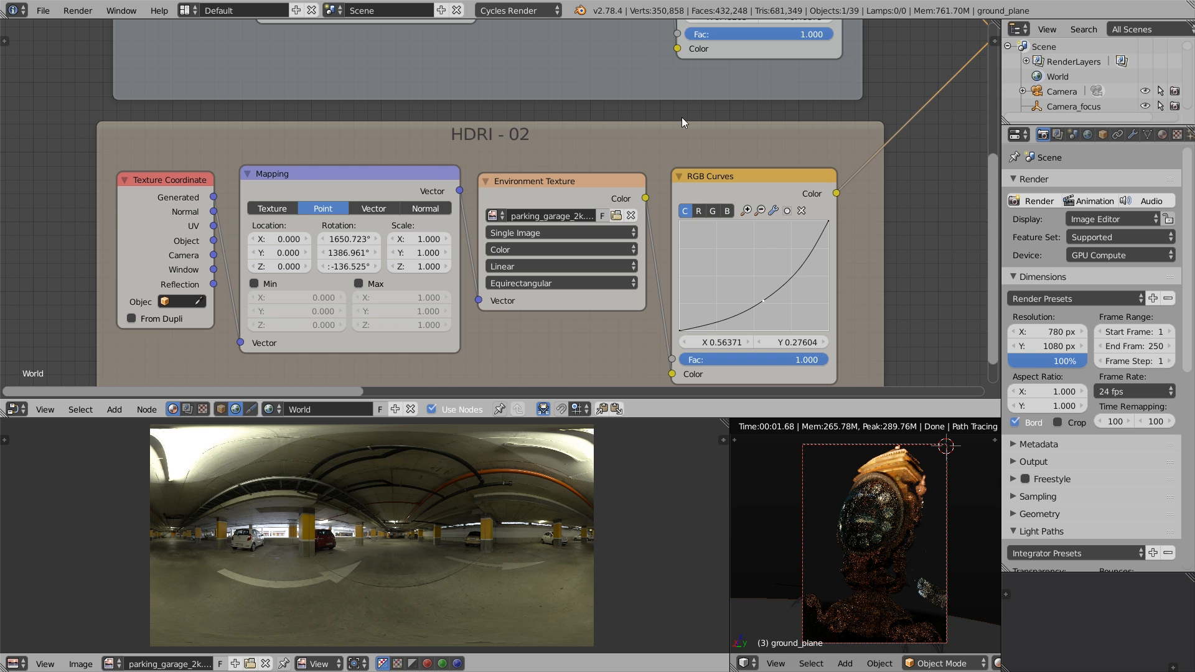
Step: Unmute the Add node and swap its inputs back so HDRI - 01 feeds Color1 and HDRI - 02 feeds Color2
middle_click_drag(918, 77, 631, 243)
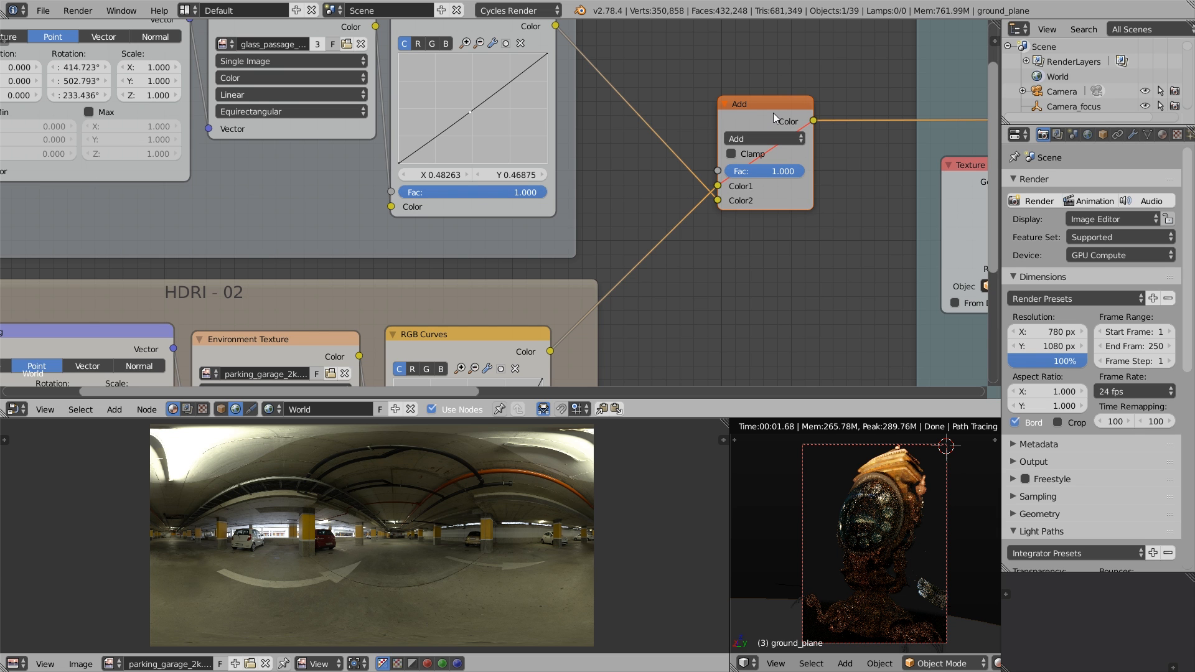
key("m")
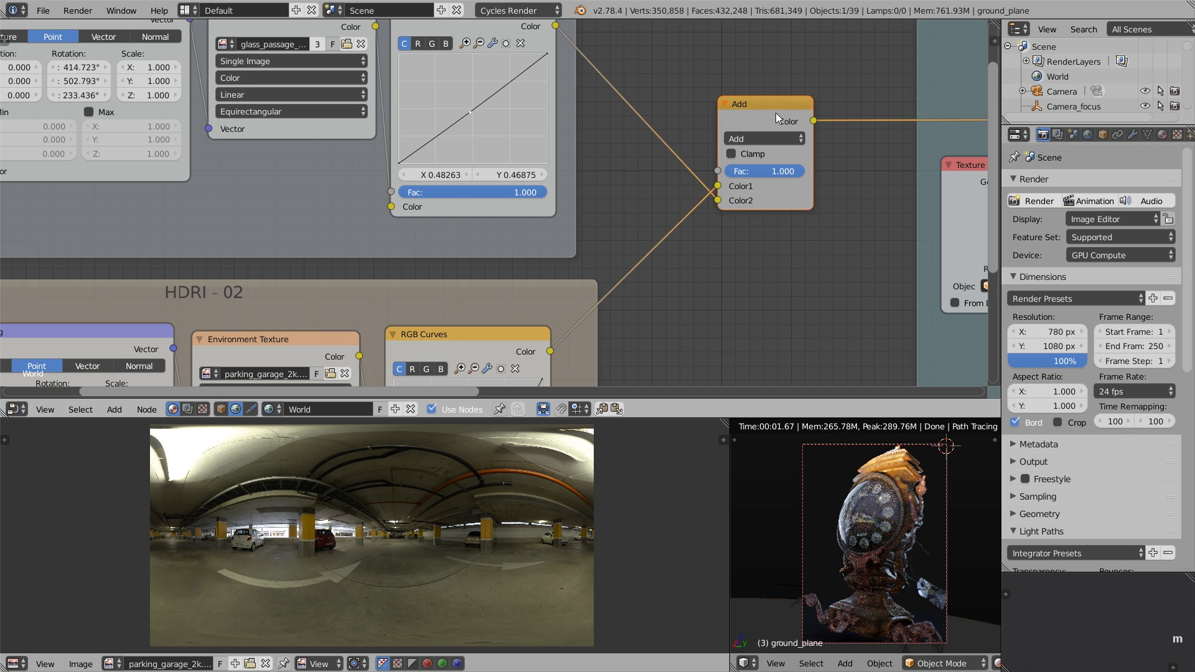
key("alt+s")
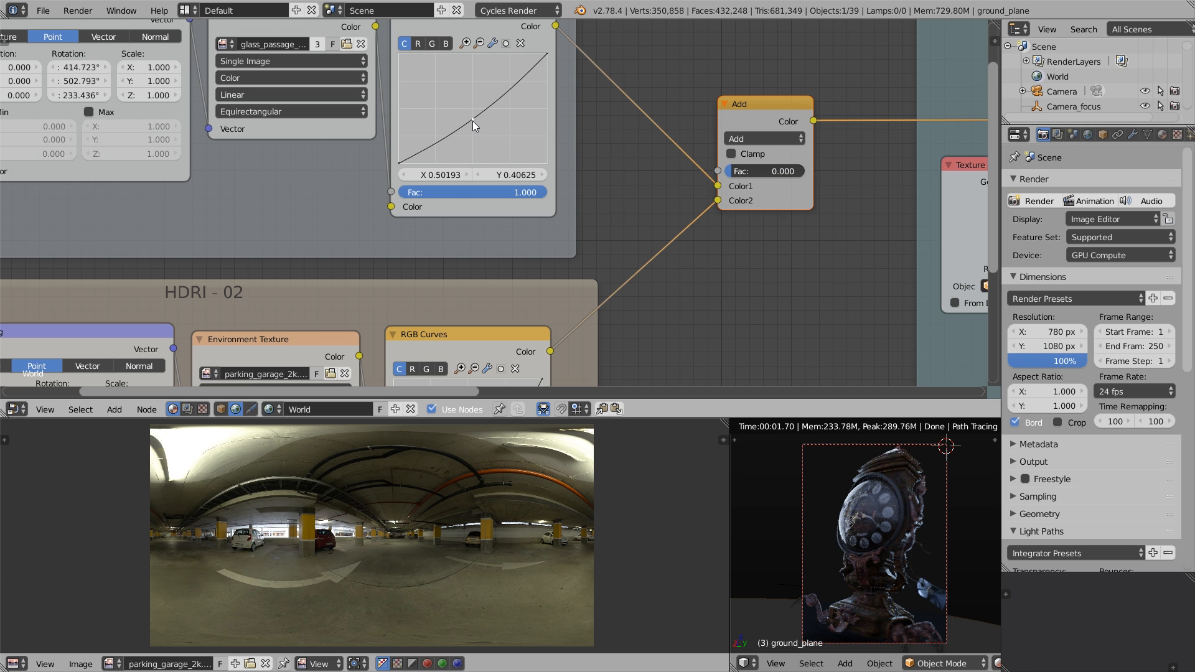
Step: Lower the HDRI - 01 RGB curve point to X 0.51351, Y 0.19792 and set the Add node's factor to 0.240
left_click_drag(472, 121, 476, 145)
mouse_move(747, 174)
left_mouse_down()
mouse_move(790, 179)
mouse_move(758, 186)
left_mouse_up()
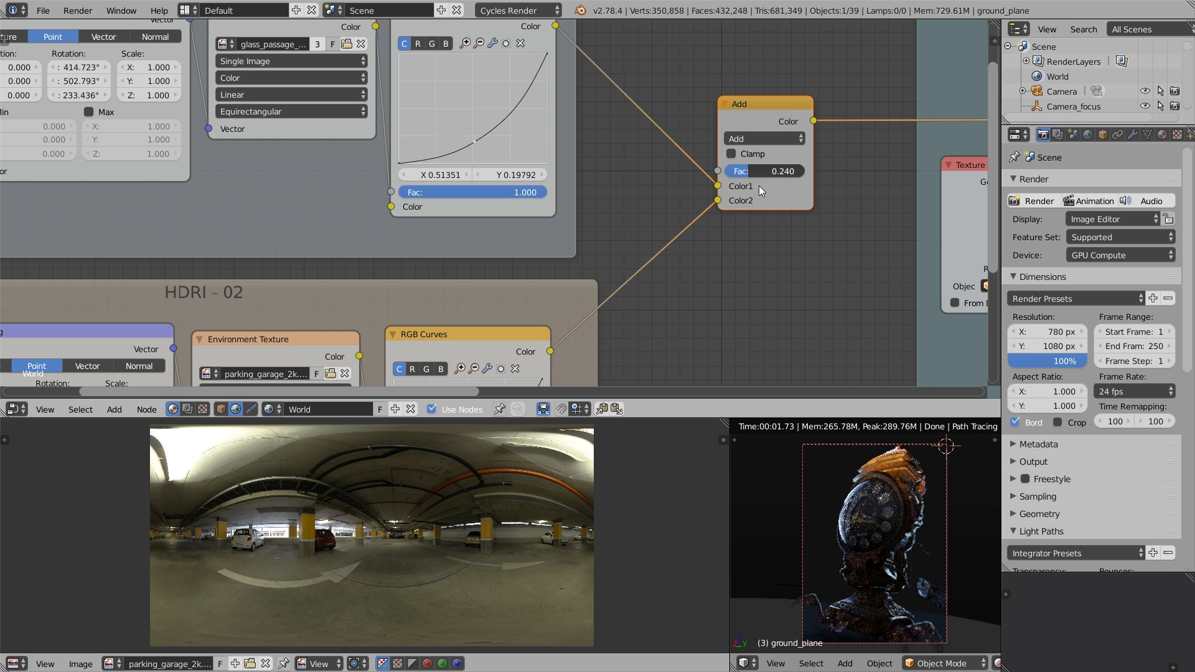
Step: Reconnect the BACKGROUND group's RGB Curves to the lower Background node's colour and set that node's strength to 0.200
middle_click_drag(880, 187, 476, 138)
left_click_drag(481, 213, 572, 246)
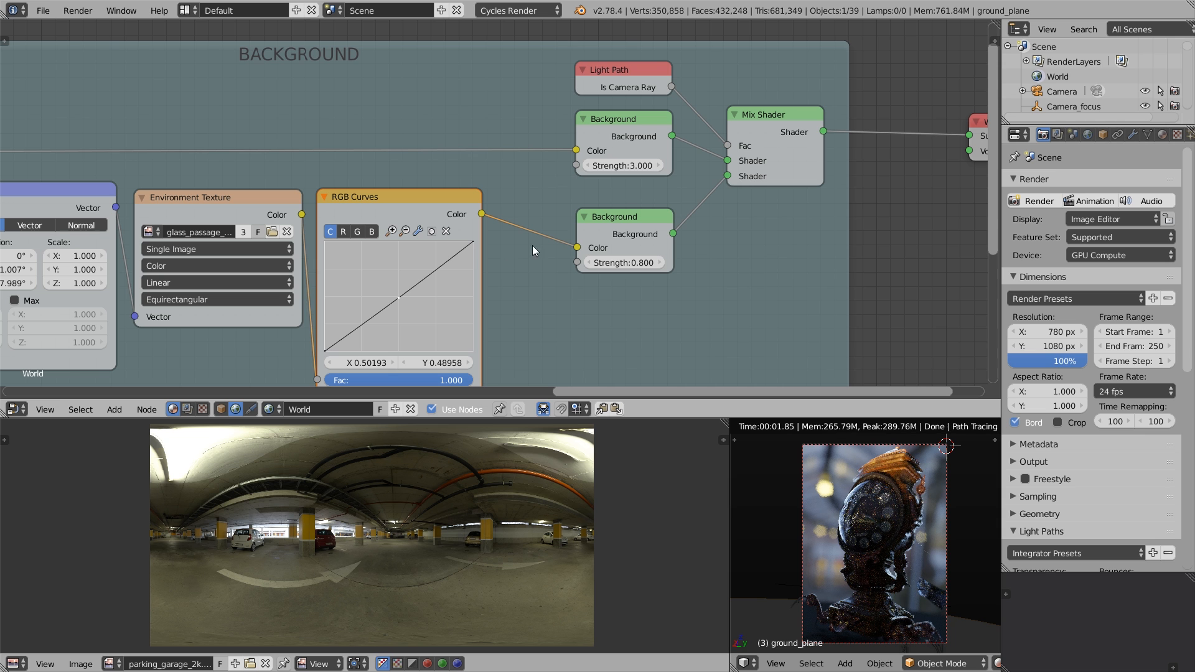
left_click(589, 264)
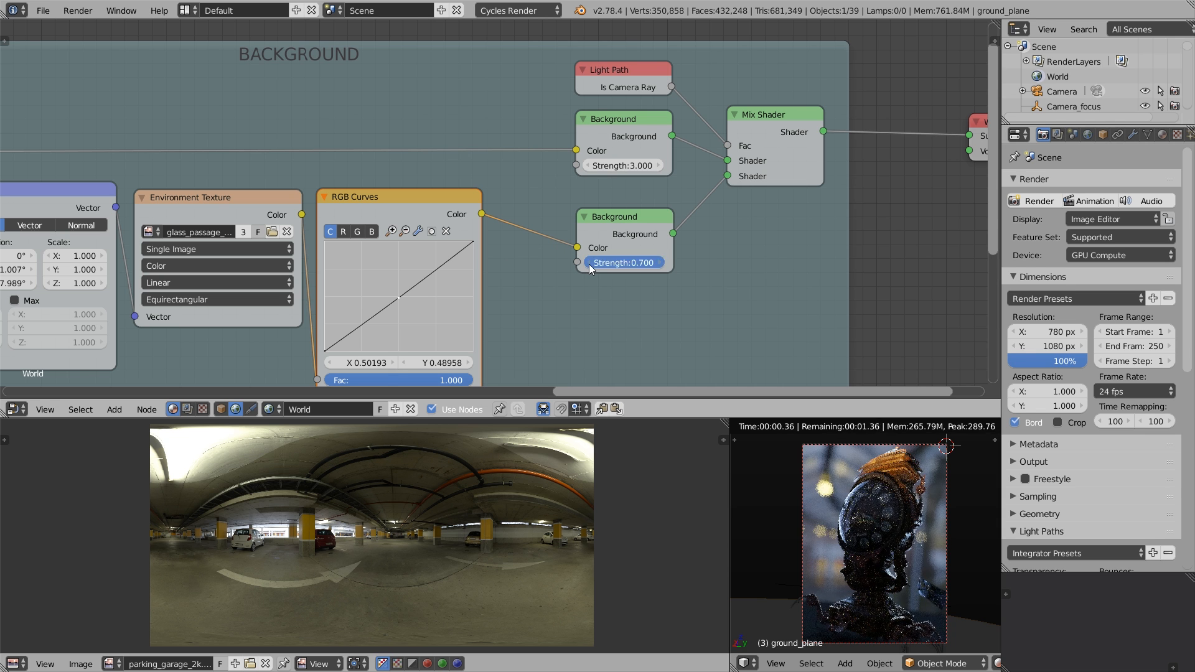
left_click(589, 263)
left_click(589, 263)
left_click(589, 263)
left_click(589, 263)
left_click(589, 263)
Step: Switch the background environment texture to parking_garage_2k.hdr and set its mapping rotation to X 543.079°, Y 402.861°, Z 569.041°
middle_click_drag(590, 267, 855, 210)
mouse_move(271, 204)
left_mouse_down()
mouse_move(305, 204)
mouse_move(280, 206)
left_mouse_up()
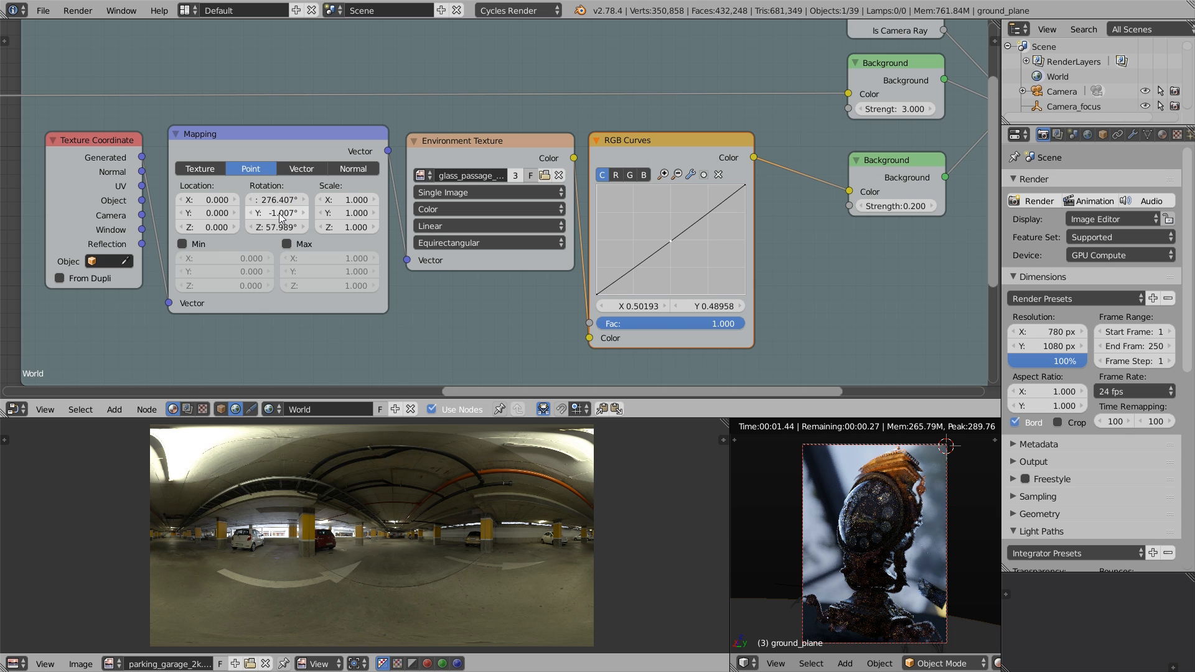
left_click(423, 176)
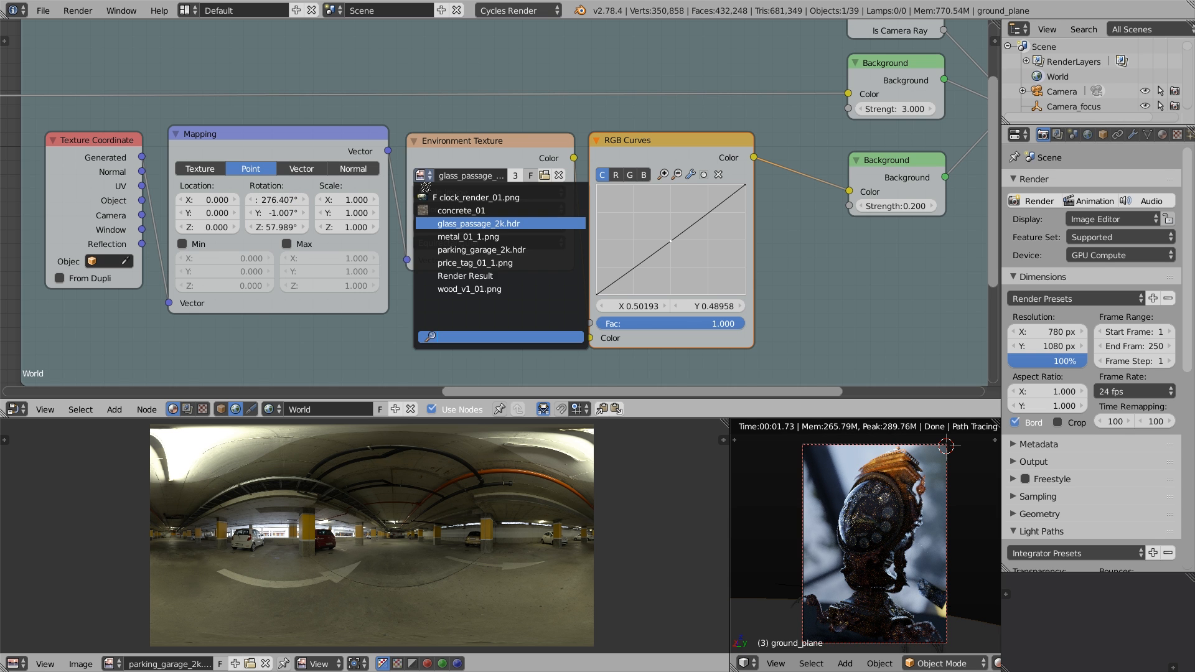
left_click(472, 249)
left_click_drag(278, 216, 289, 213)
left_click_drag(261, 226, 263, 224)
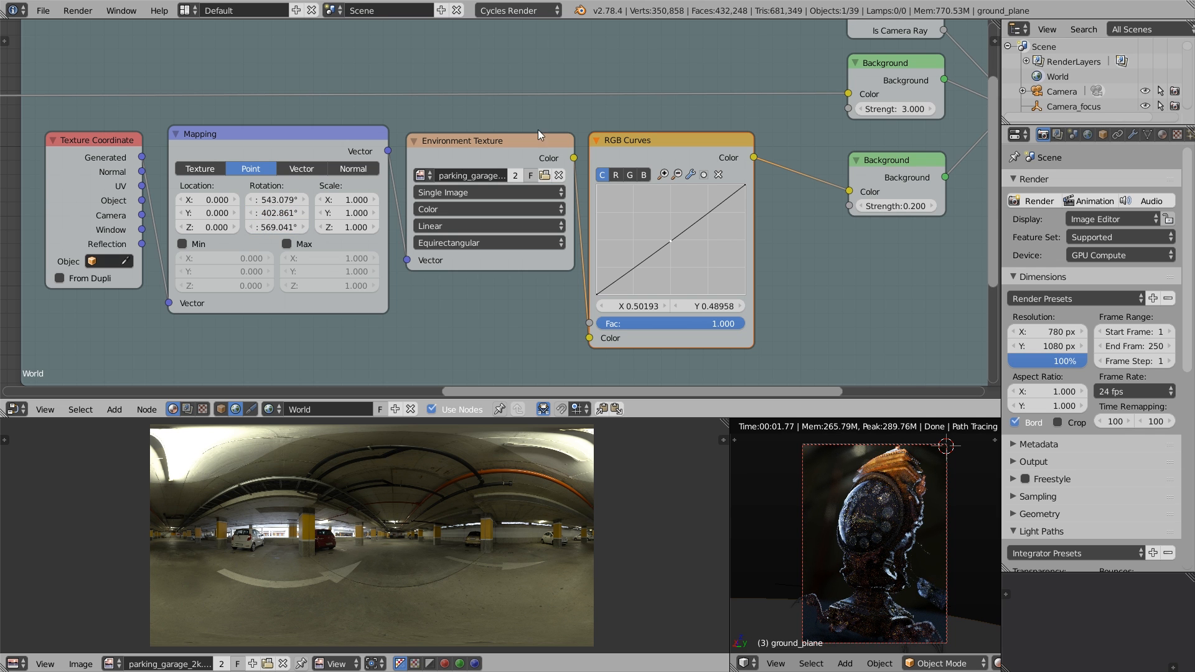
Step: Raise the background's blue curve point to X 0.27027, Y 0.53125 and increase the lower Background node's strength
left_click(640, 174)
left_click_drag(671, 241, 633, 237)
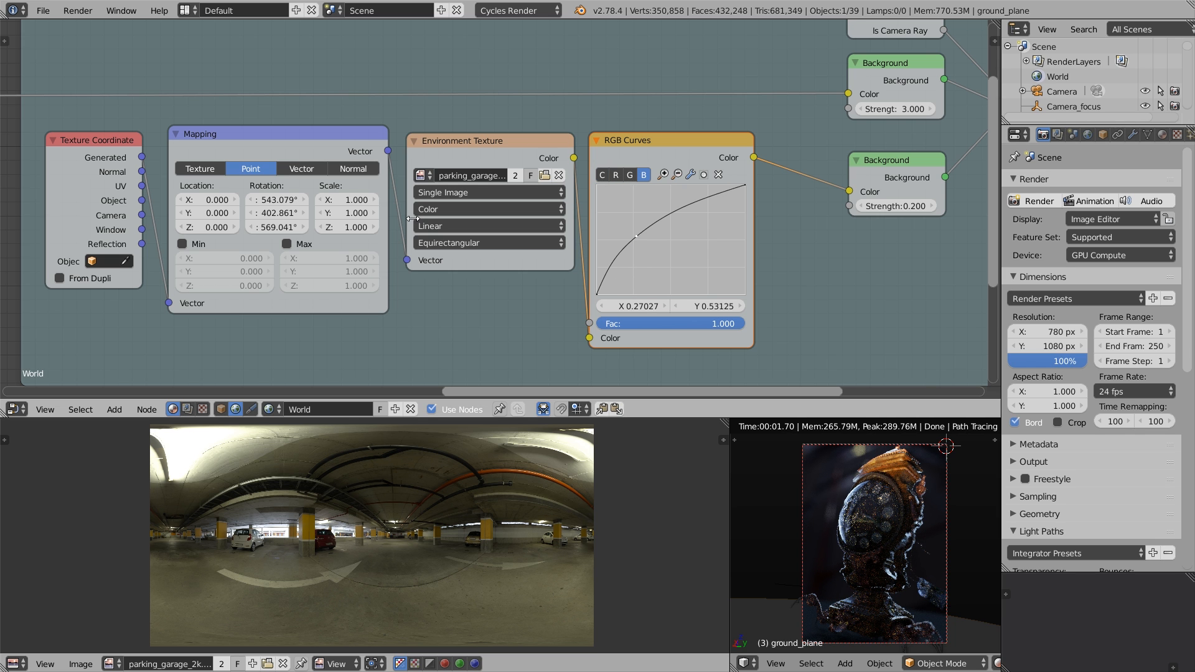
left_click(933, 206)
left_click(933, 206)
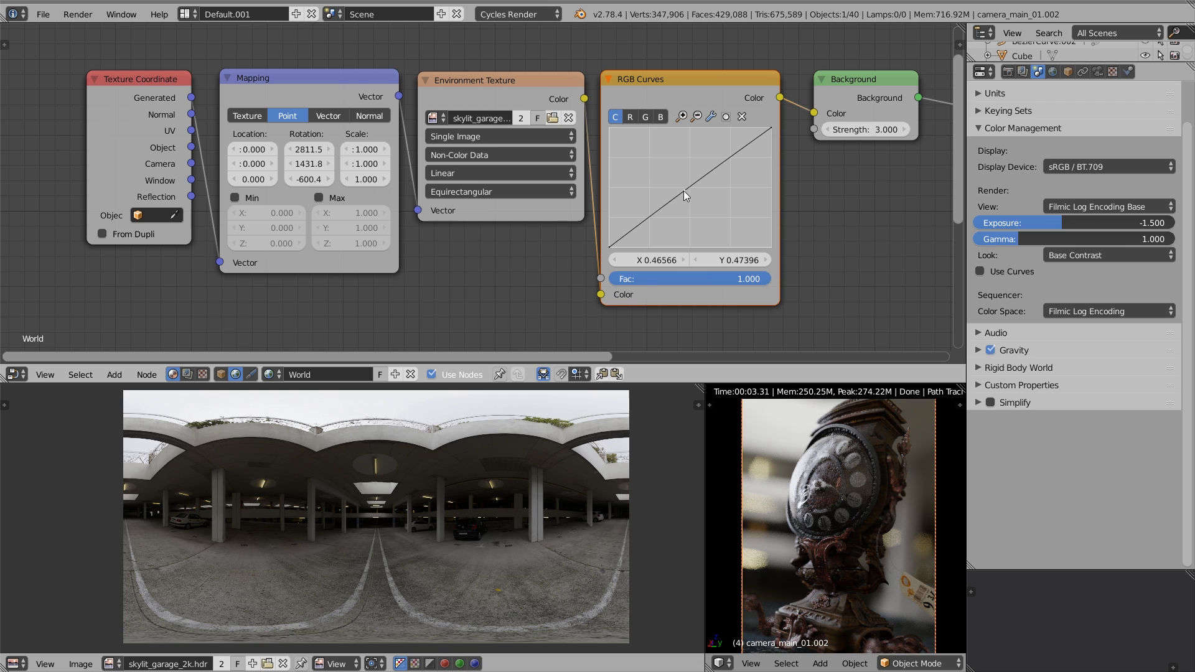
Step: Adjust the combined RGB curve of the skylit_garage environment, ending with its point at X 0.66257, Y 0.20833
left_click_drag(684, 191, 612, 217)
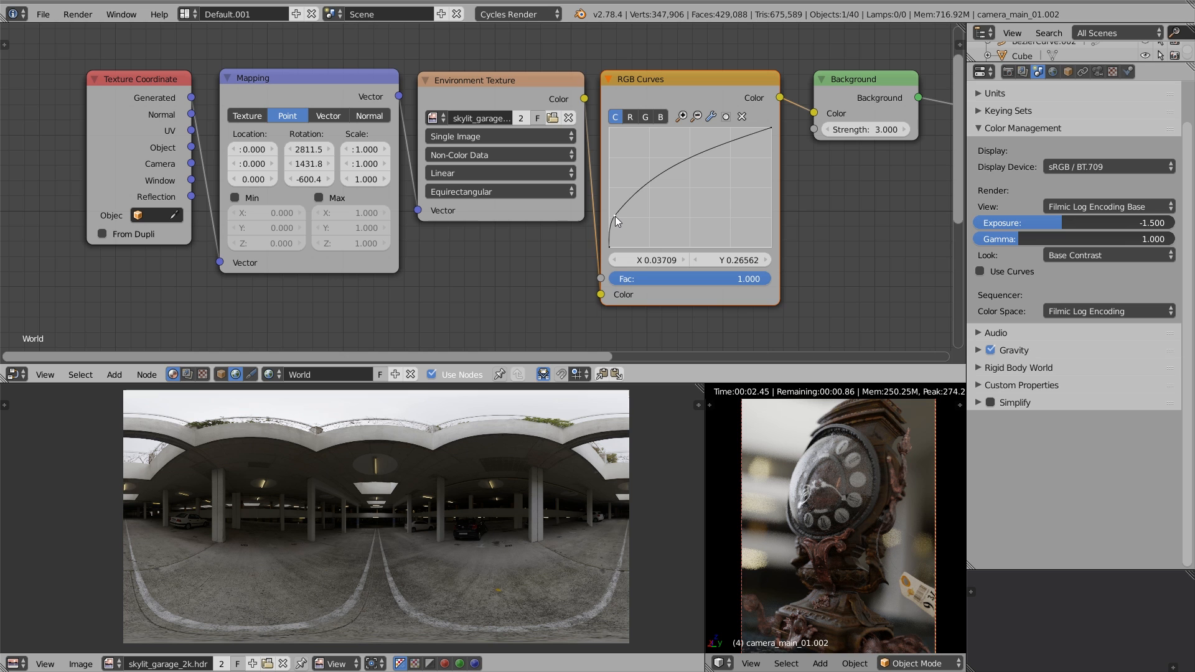
left_click_drag(615, 215, 719, 223)
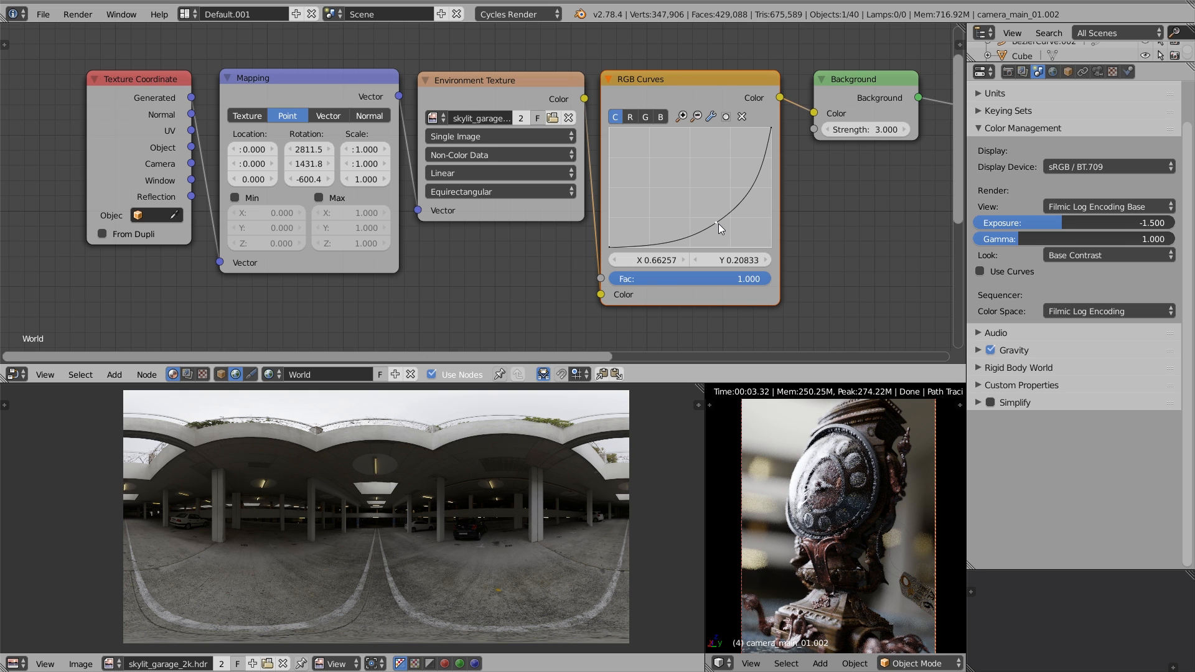
Step: Reshape the skylit_garage environment's combined RGB curve to lift the darker tones, with the middle point at X 0.48649, Y 0.54688
left_click_drag(719, 223, 688, 181)
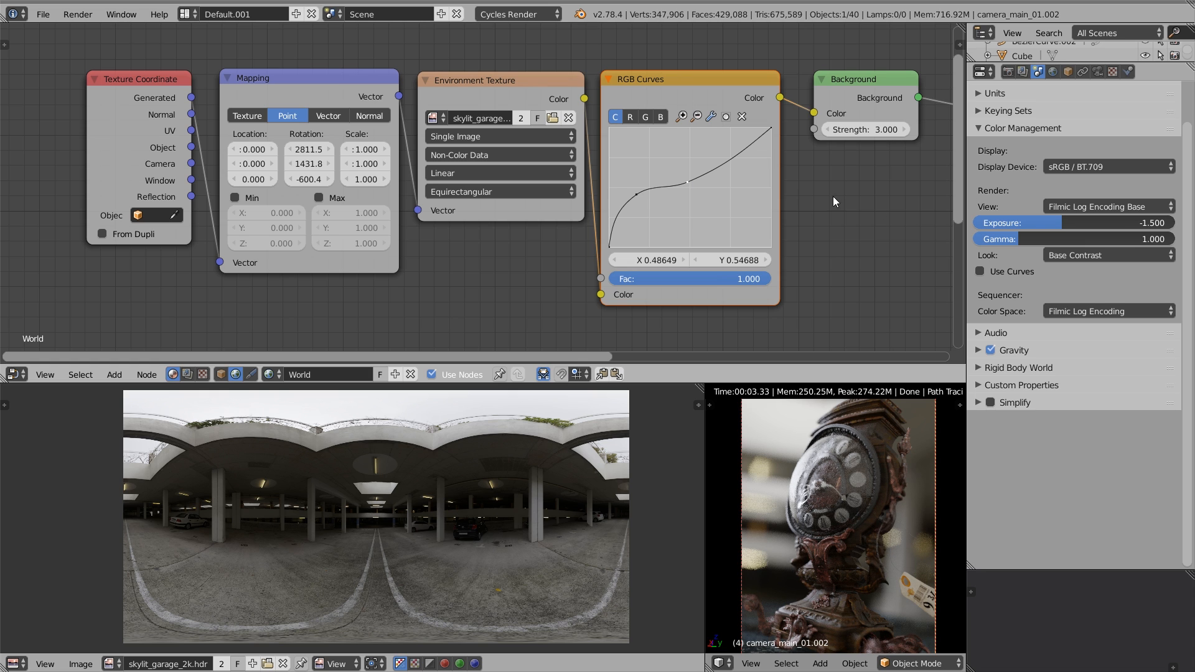
Step: Check the exposure with the False Colour look, and set the color management look to Low Contrast
left_click(1052, 260)
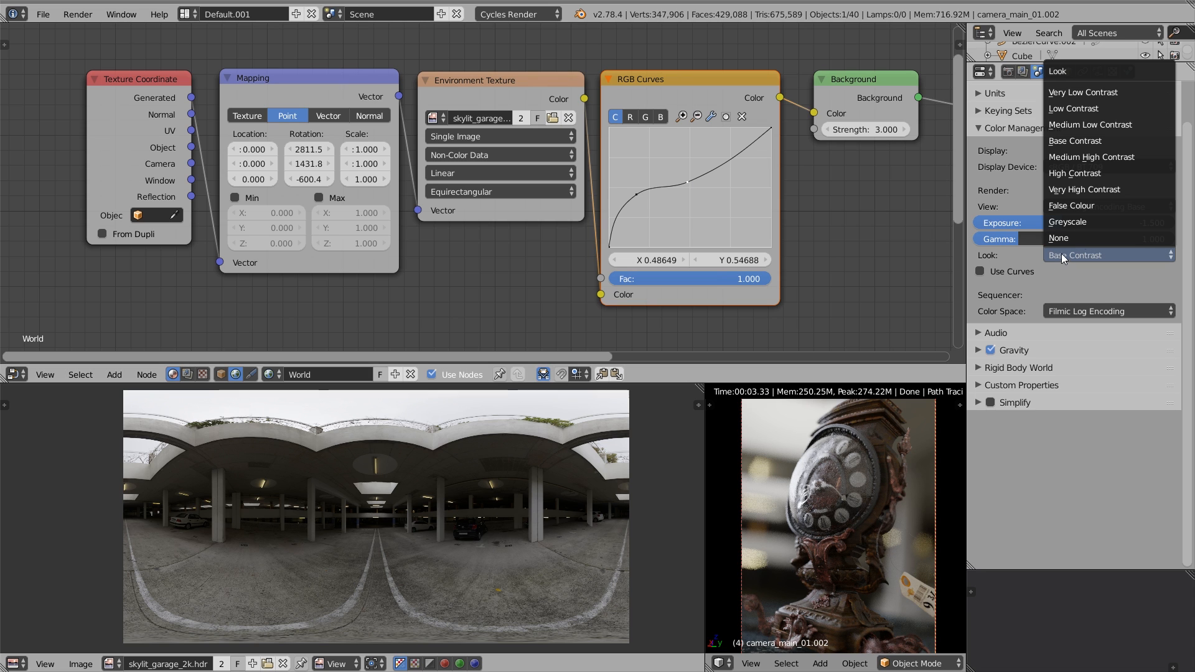
left_click(1105, 212)
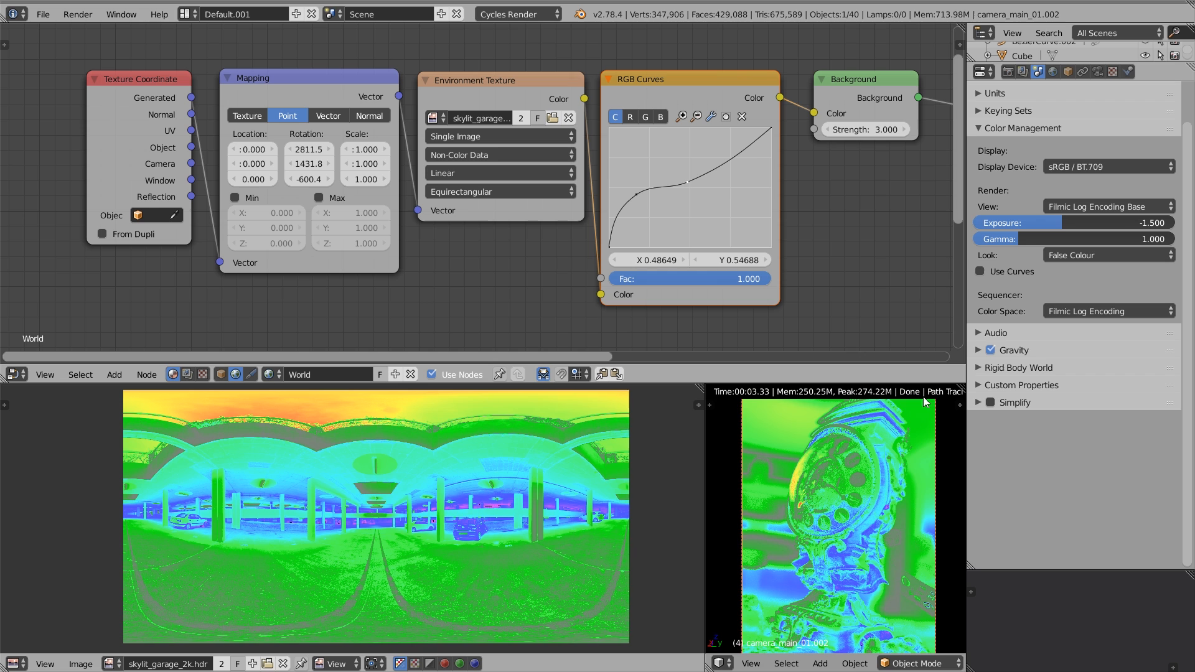
left_click(1081, 256)
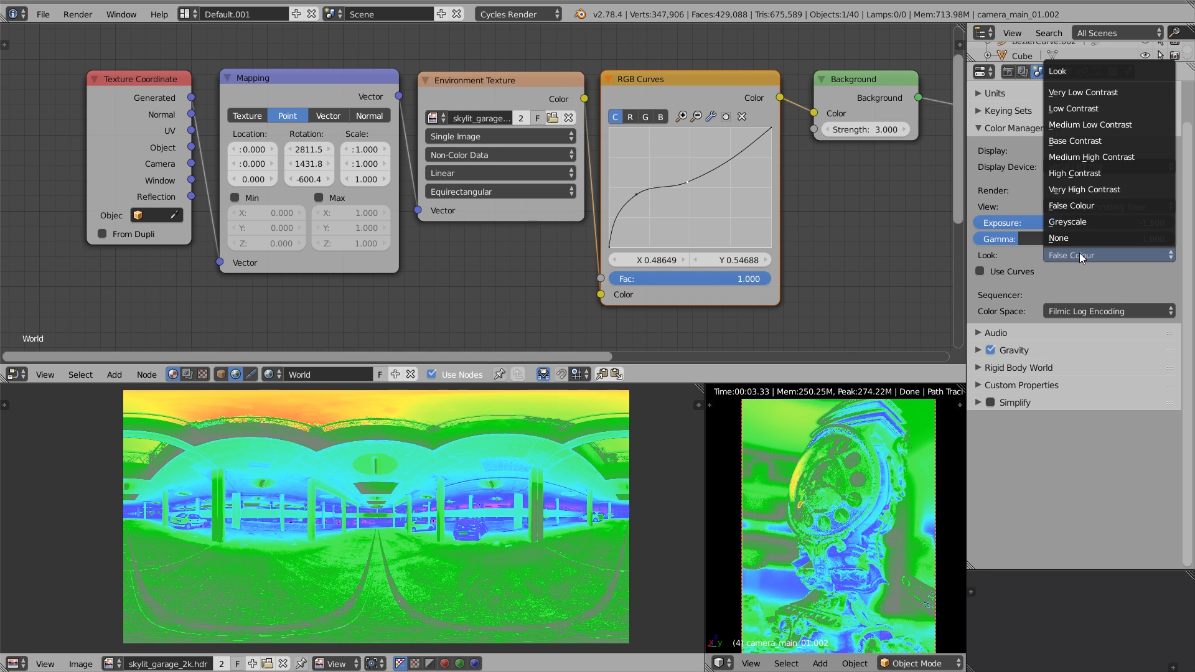
left_click(1070, 141)
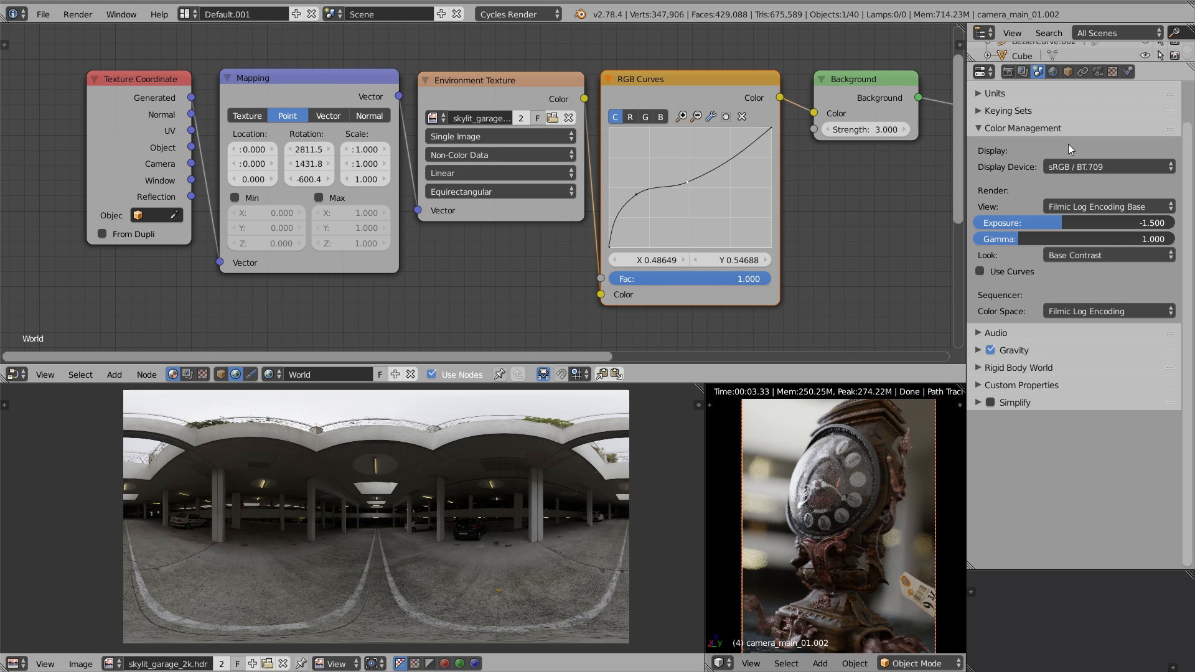
left_click(1093, 256)
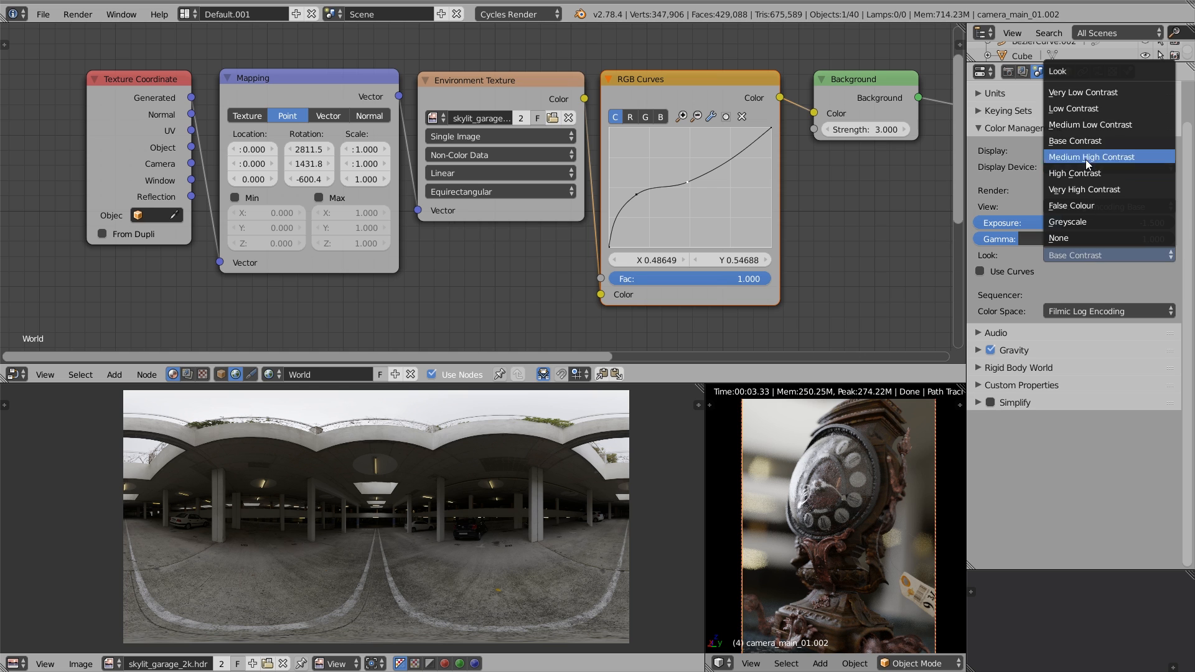
left_click(1084, 109)
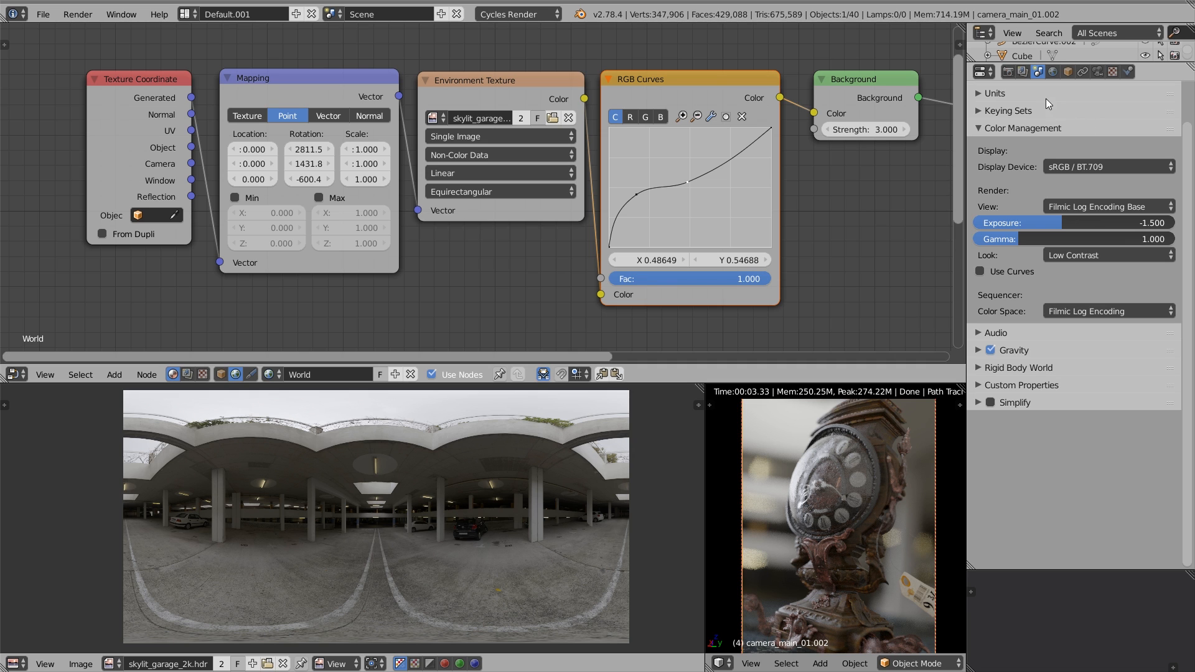
Step: Set the number of Cycles render samples to 800
left_click(1008, 71)
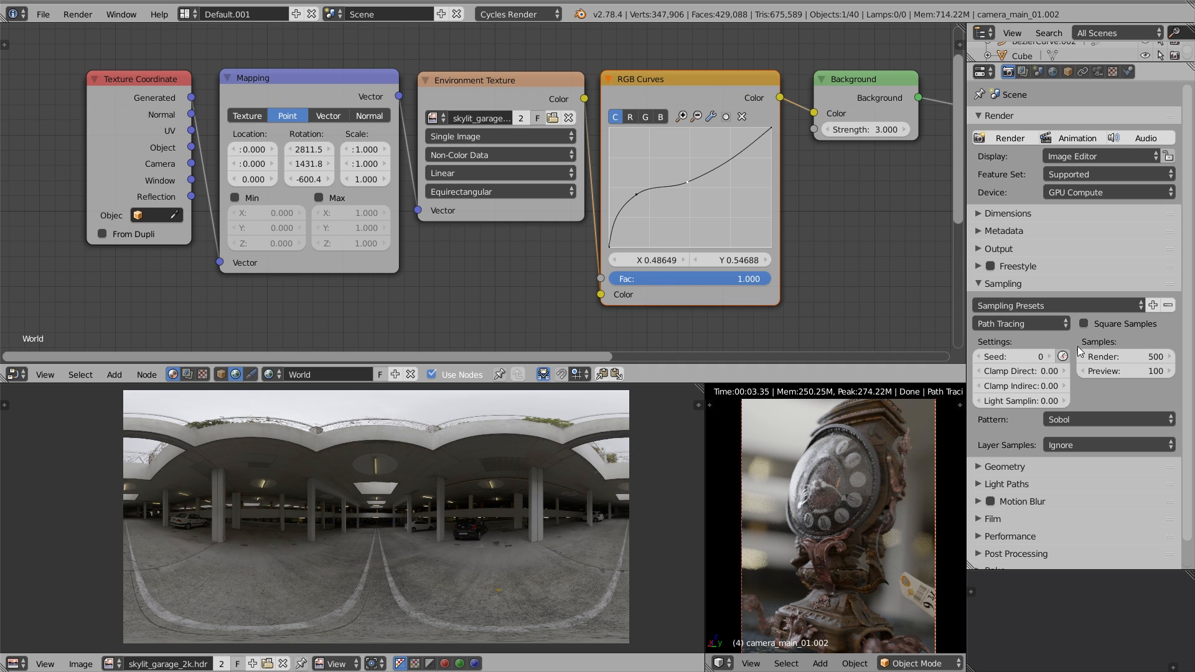
left_click(1102, 357)
type("800")
key("Return")
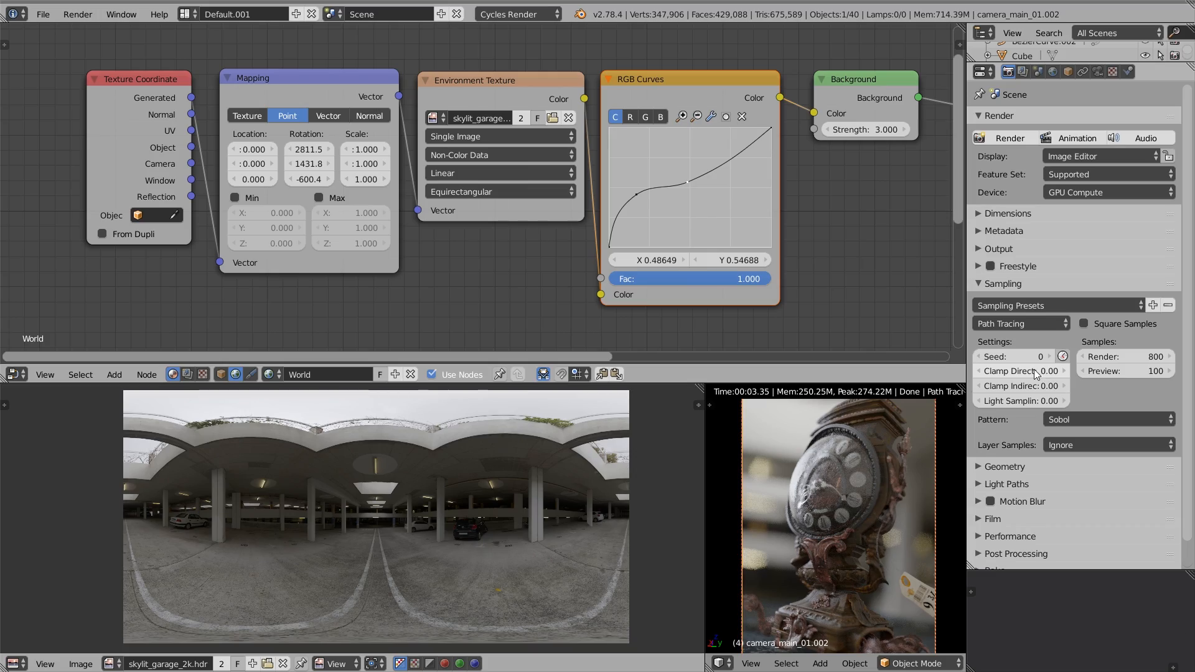
Step: Try Clamp Direct values of 0.30 and 0.10 on the rendered preview, and reset it to 0
left_click(1036, 372)
type("0.3")
key("Return")
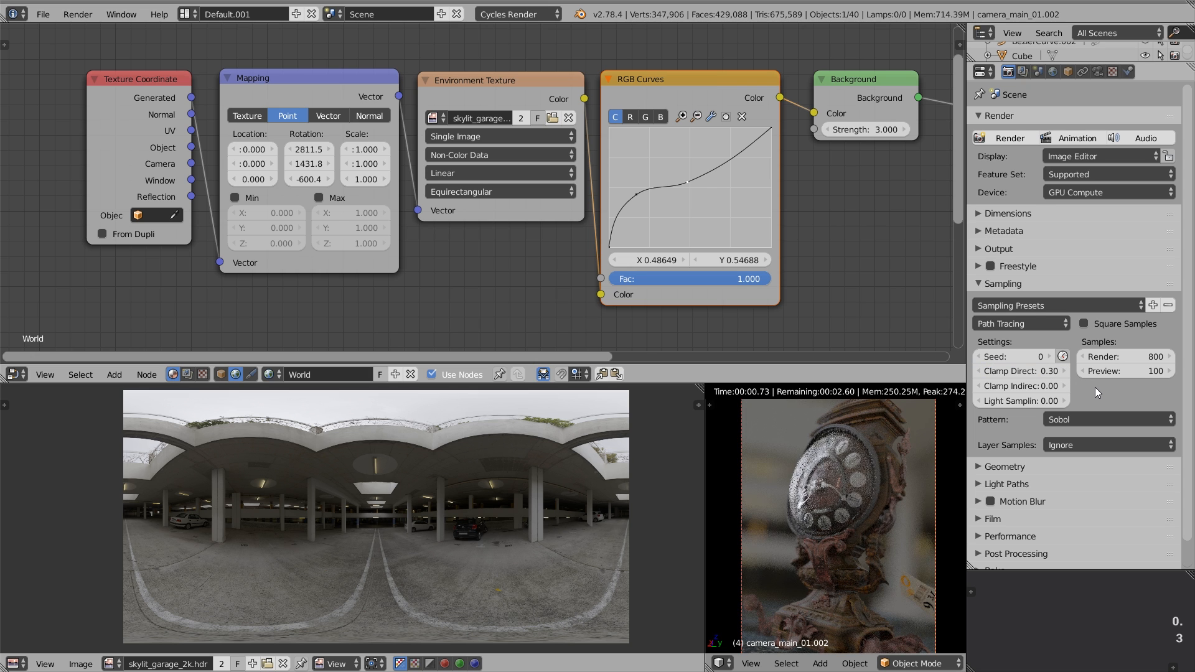
left_click(1018, 372)
type("0.33")
key("BackSpace")
key("BackSpace")
type("1")
key("Return")
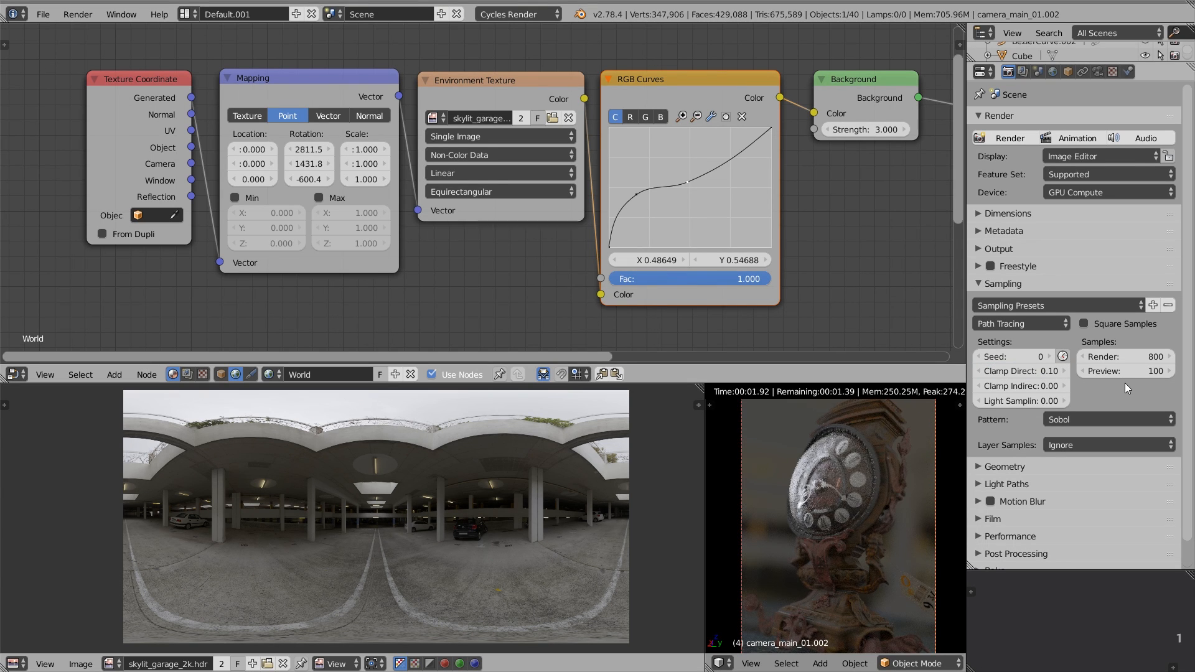
left_click(1031, 372)
type("0")
key("Return")
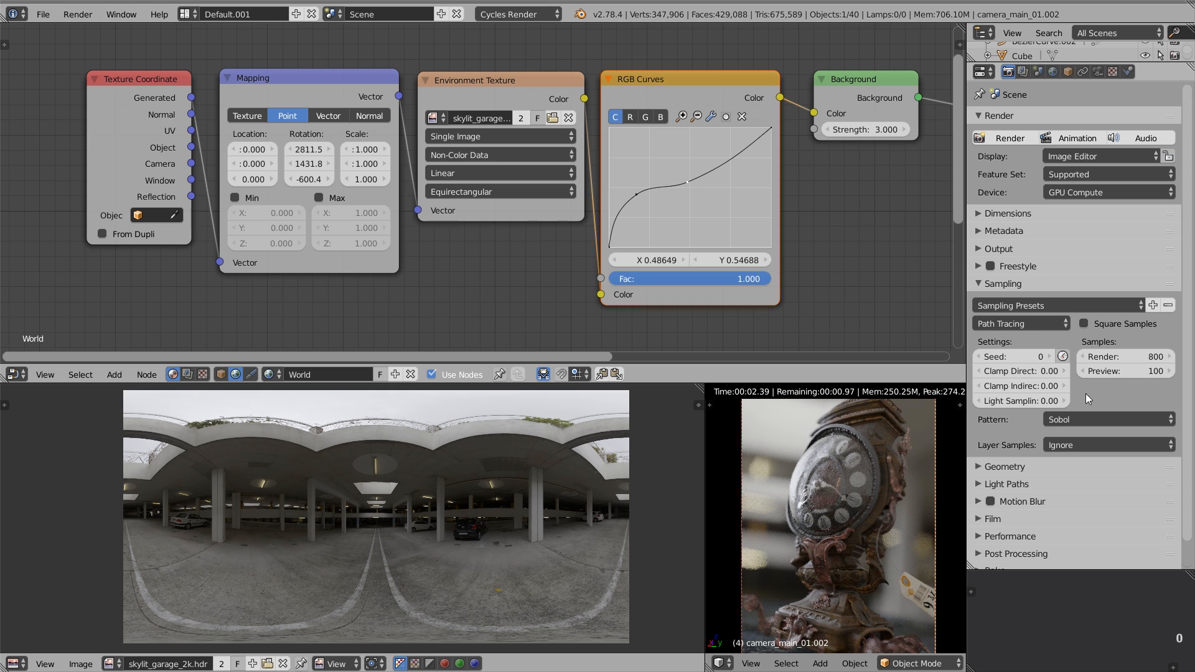
Step: Try Clamp Indirect values of 1.00 and 0.20 on the rendered preview, and reset it to 0
left_click(1033, 385)
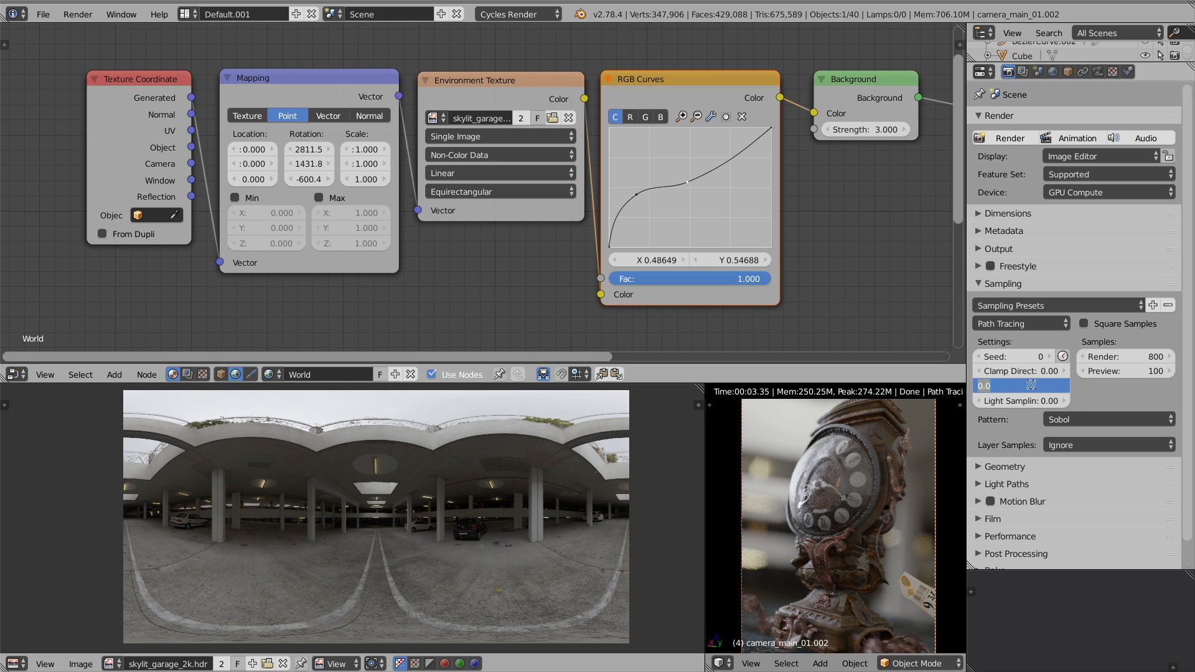
type("1")
key("Return")
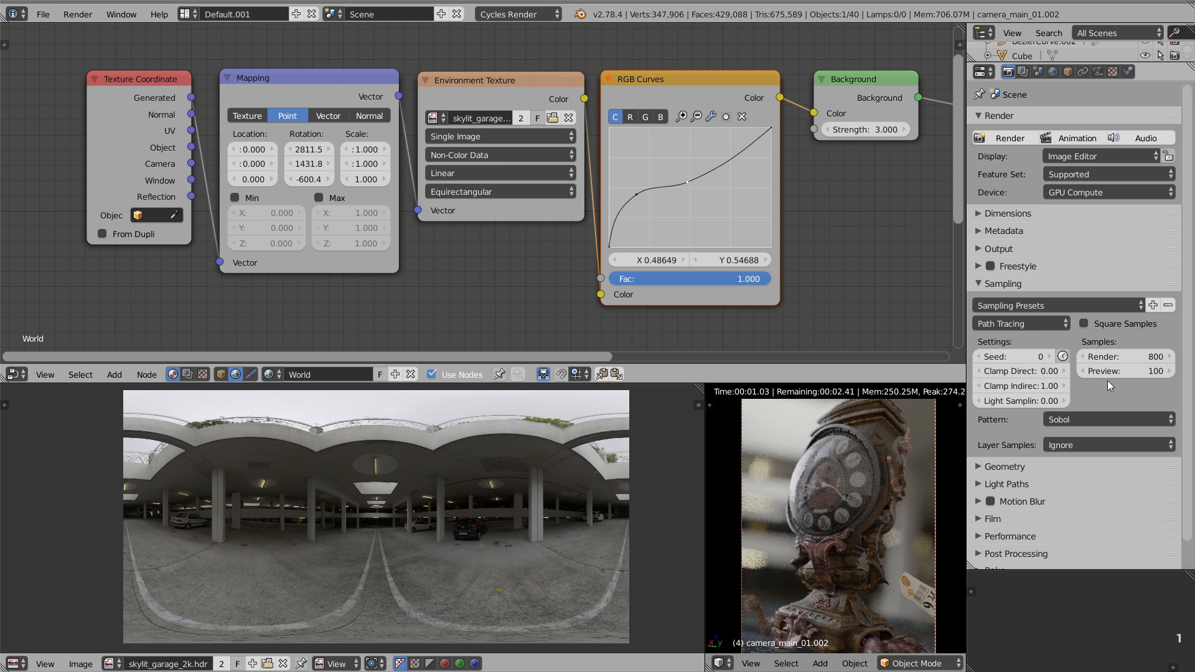
left_click(998, 386)
type("0.2")
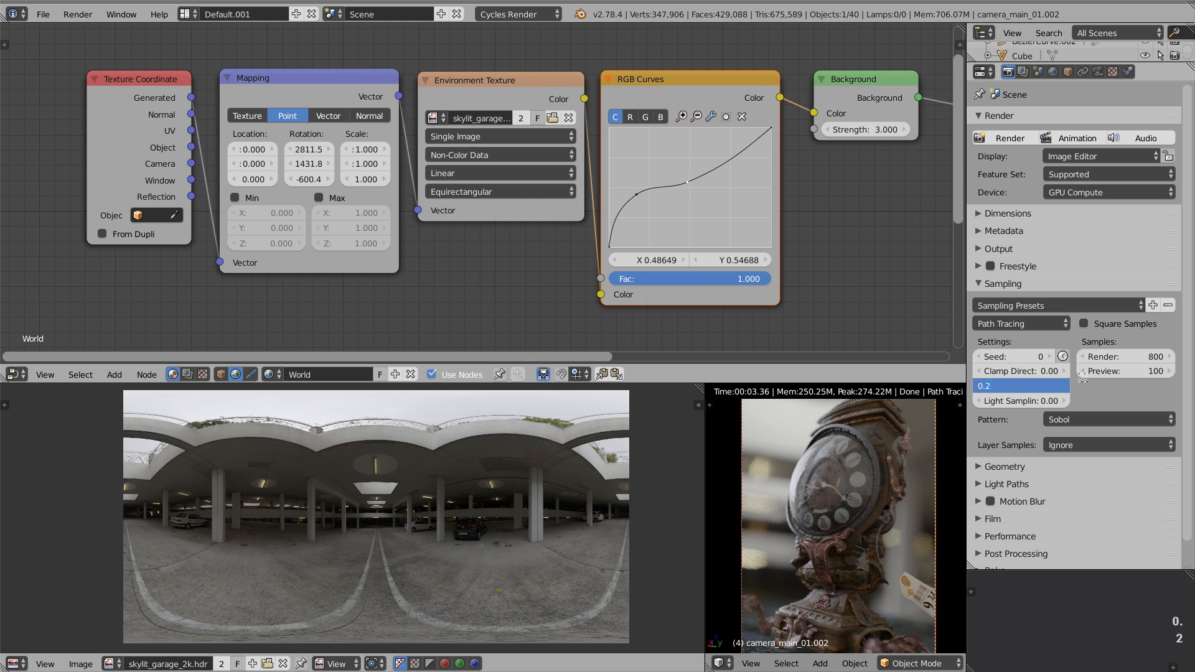
key("Return")
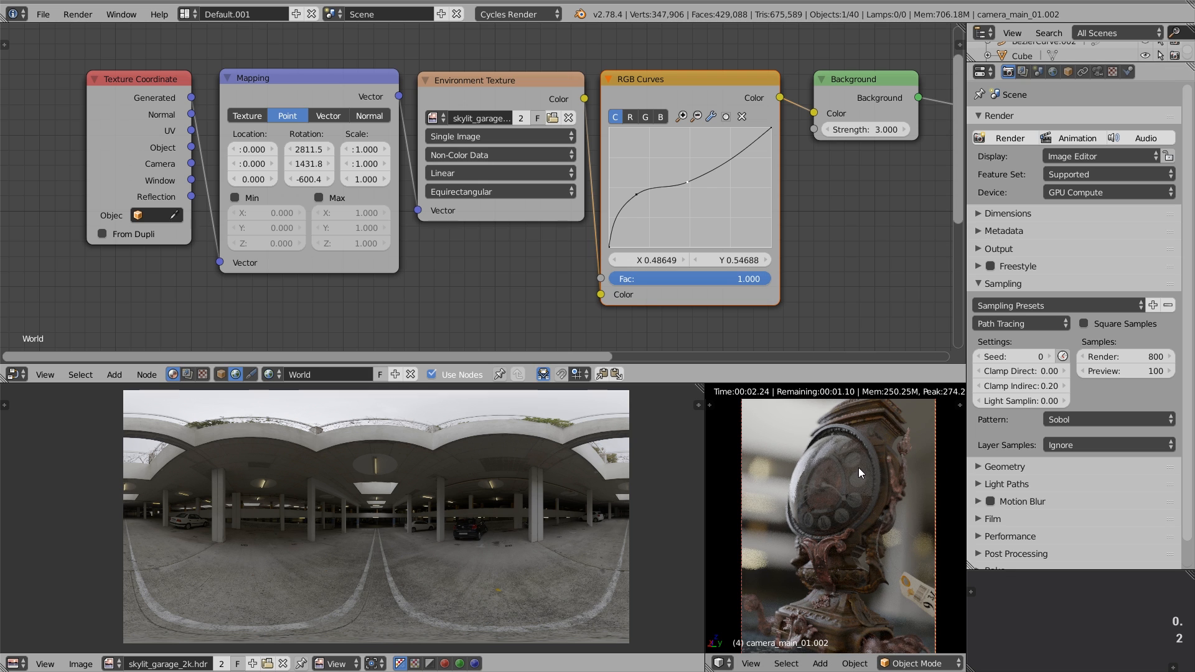
left_click(1024, 386)
type("0")
key("Return")
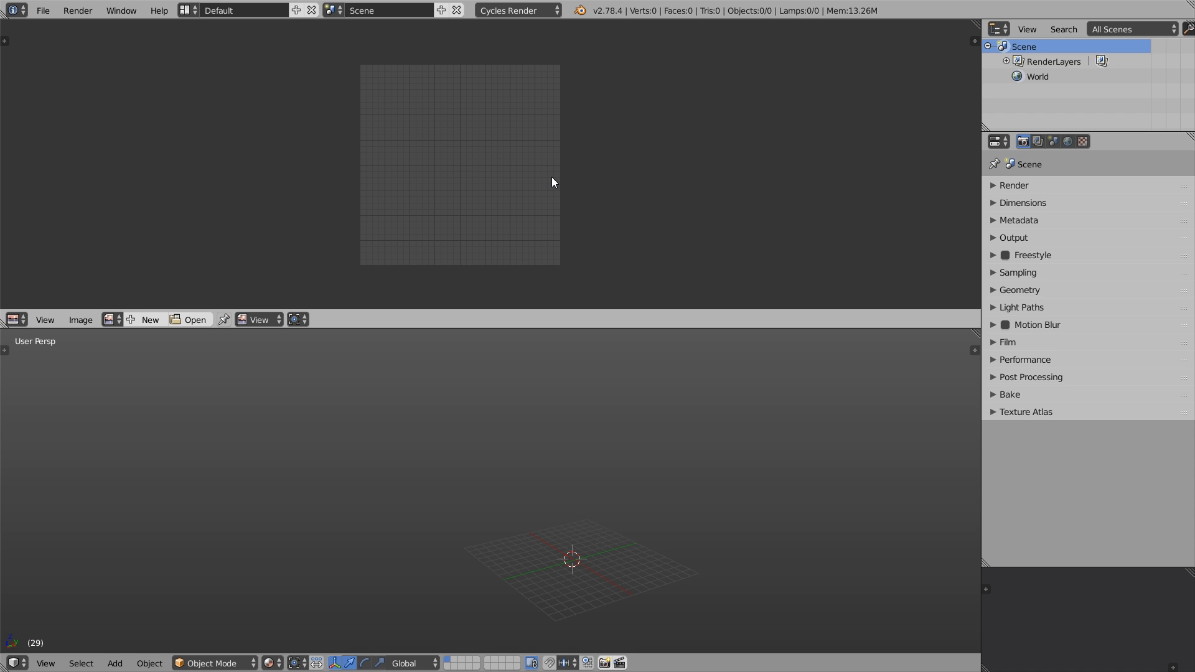
Step: Turn the empty scene's 3D View into a Node Editor without its sidebar and enable compositing nodes
middle_click_drag(551, 181, 613, 186)
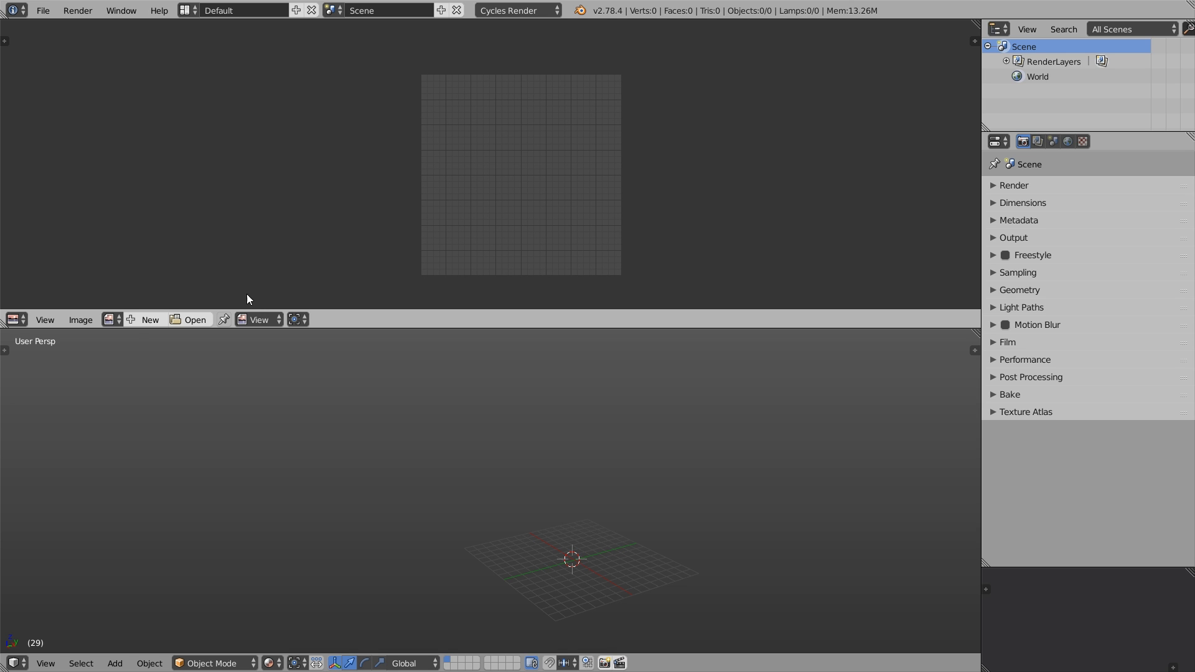
left_click(17, 320)
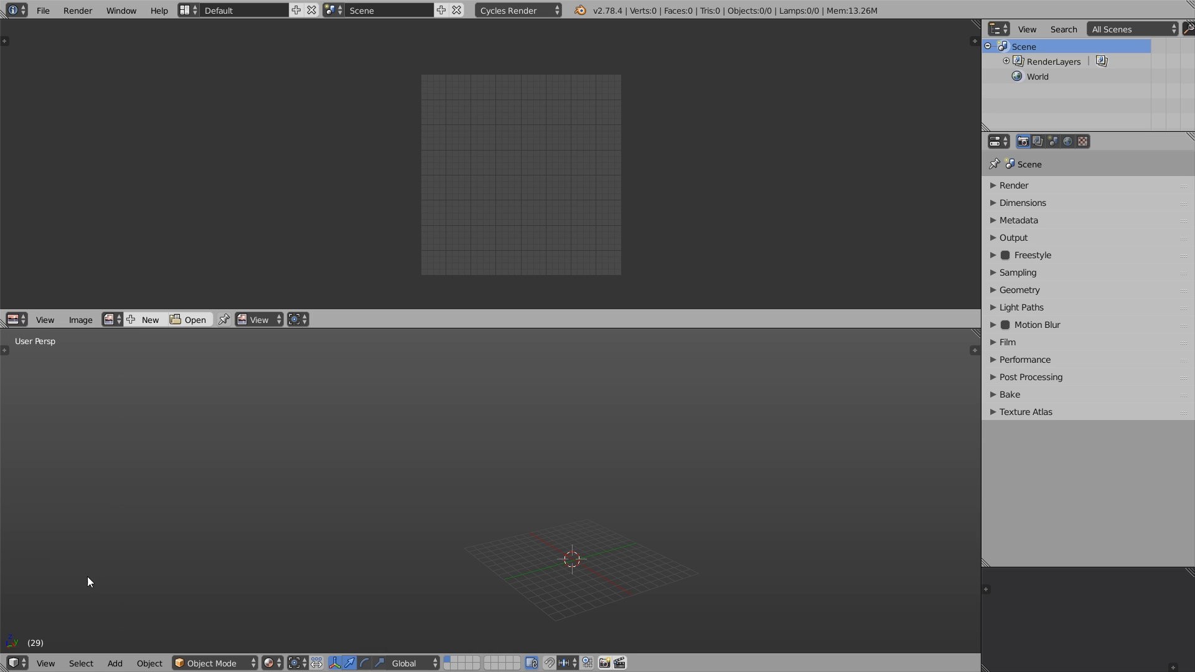
left_click(18, 663)
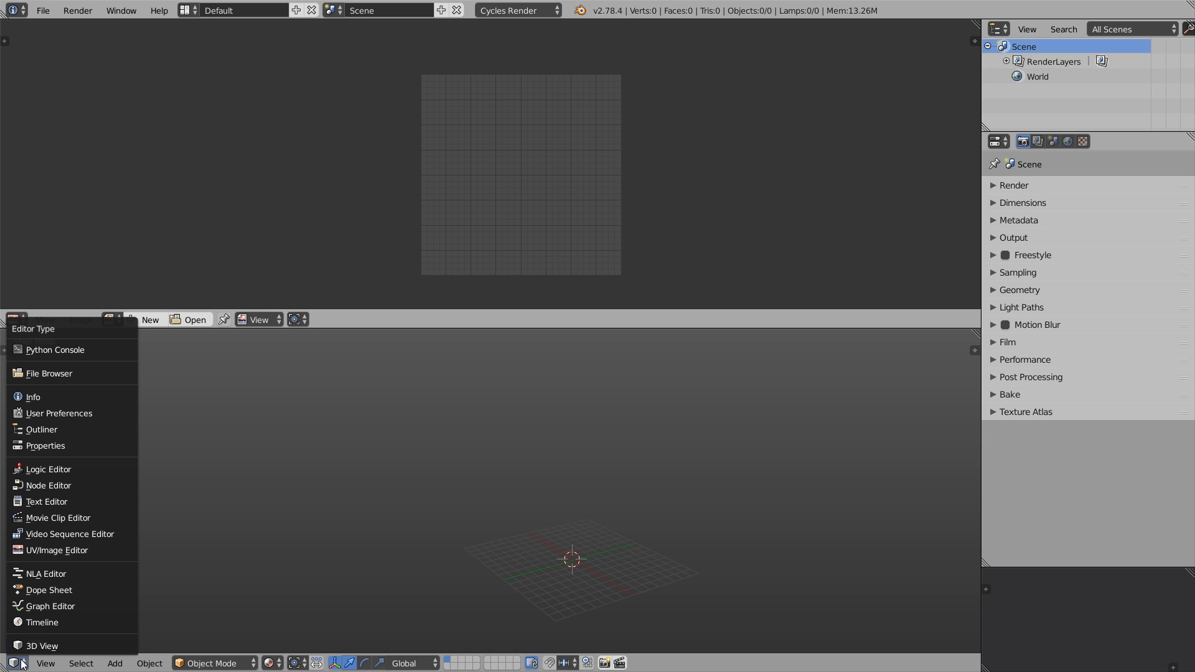
left_click(37, 487)
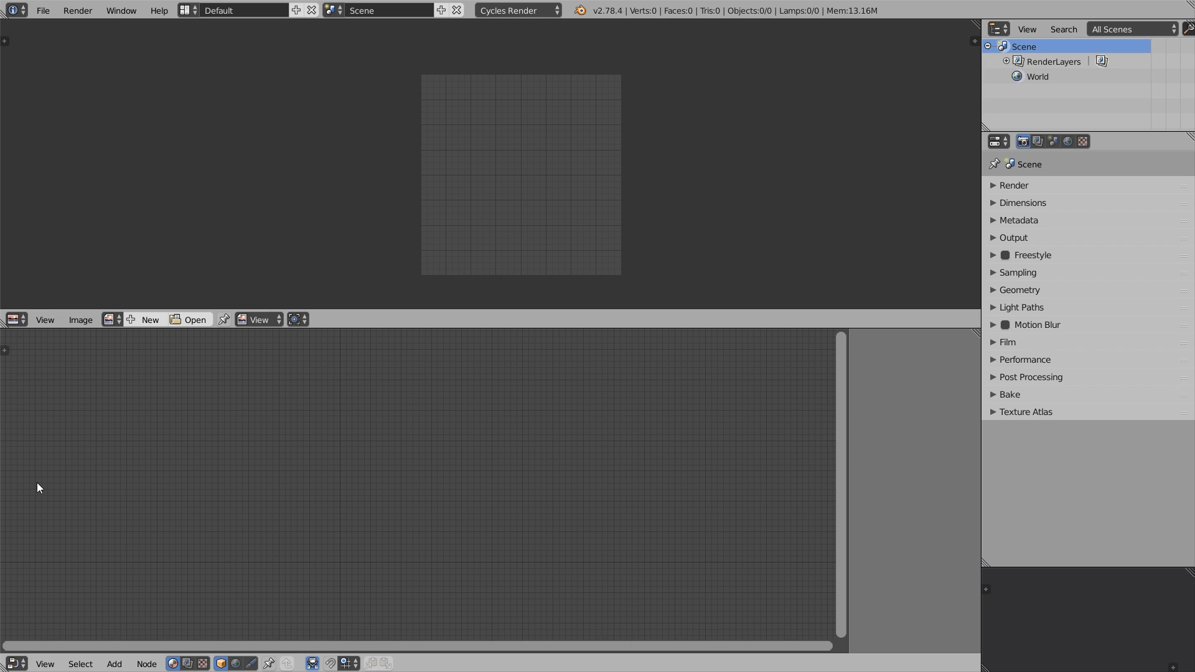
key("n")
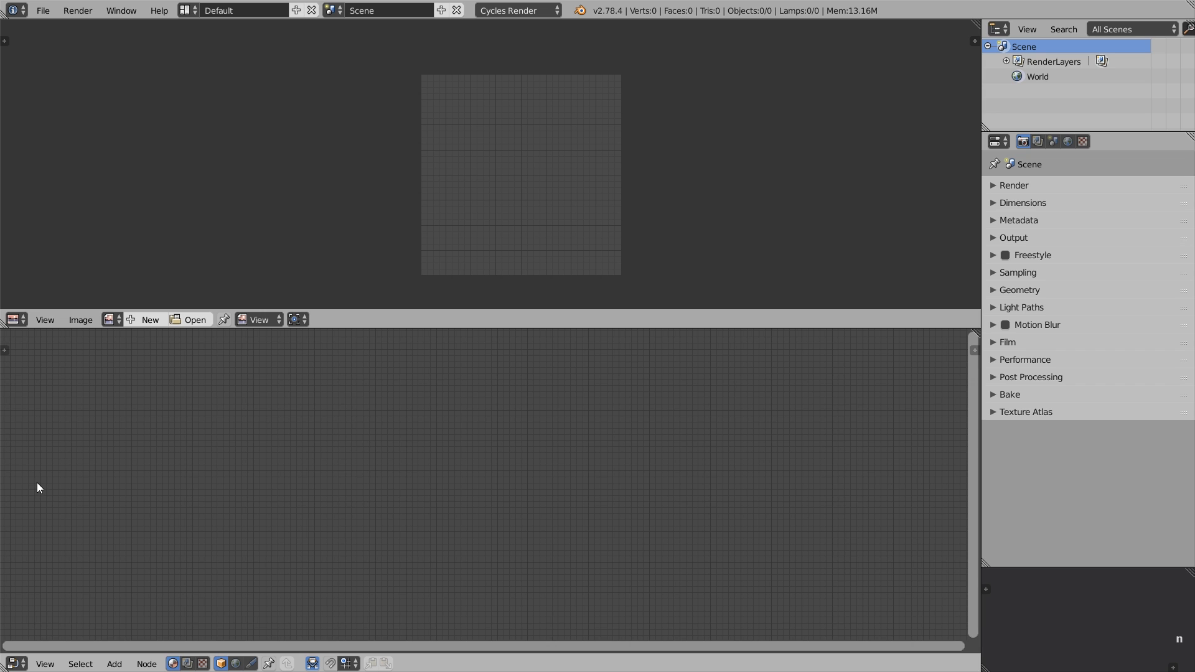
left_click(188, 663)
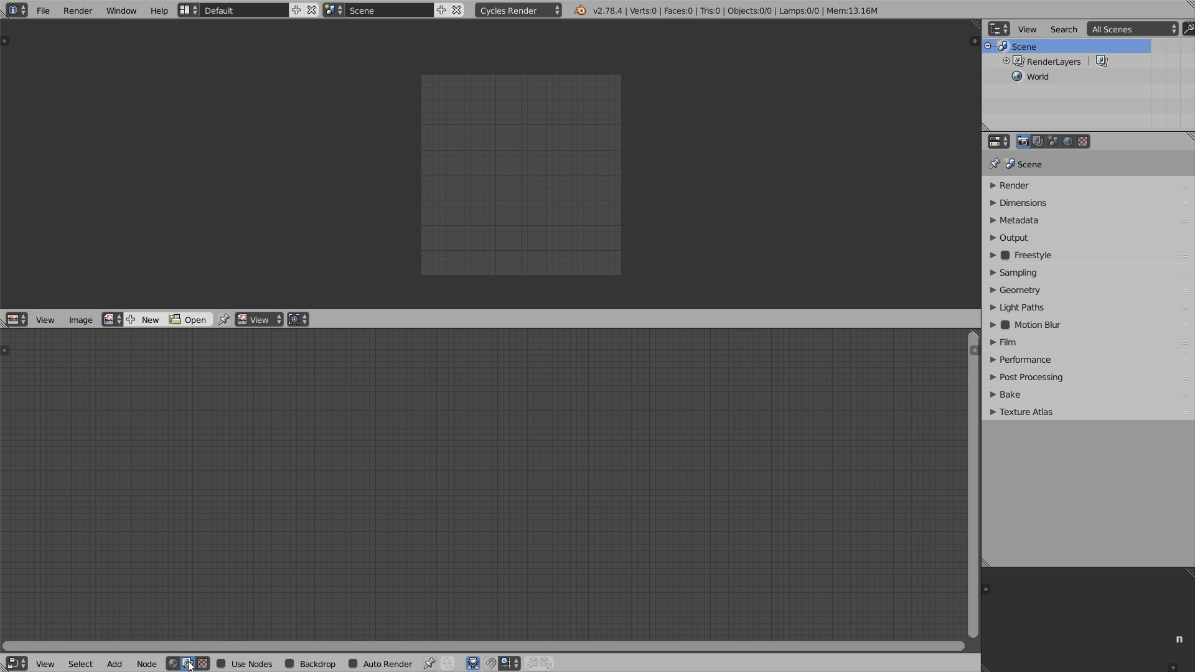
left_click(222, 664)
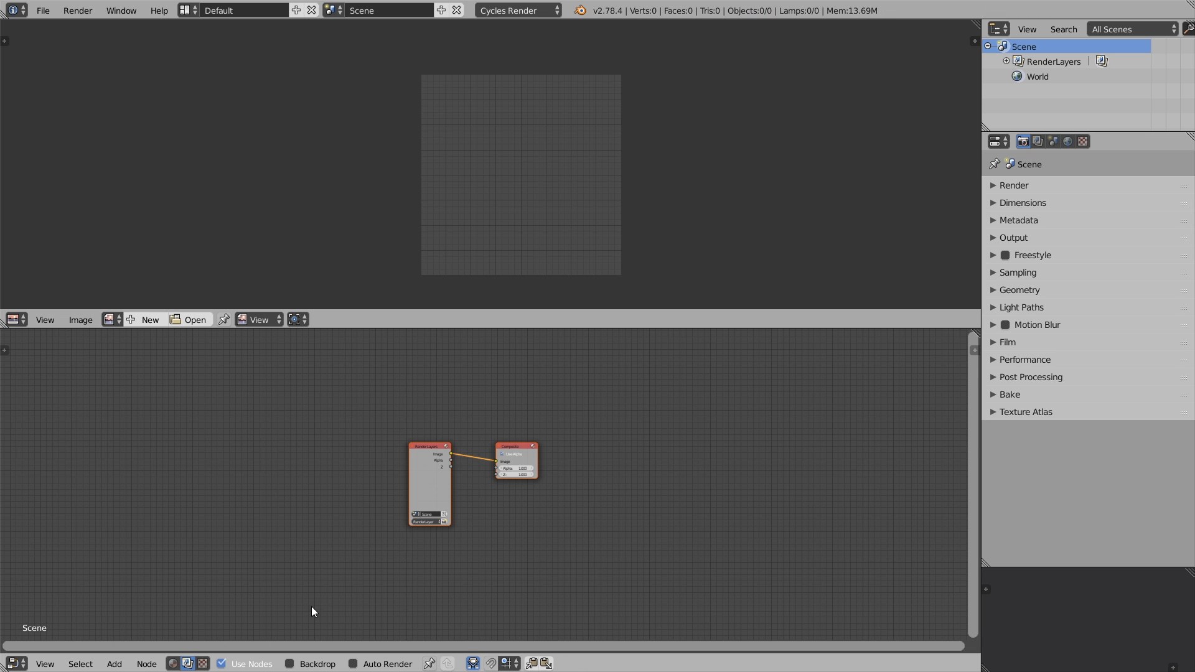
Step: Spread the Render Layers and Composite nodes apart and add an Image input node between them
scroll(467, 517, "up", 3)
left_click_drag(545, 384, 734, 372)
left_click_drag(395, 386, 244, 386)
key("shift+a")
mouse_move(458, 411)
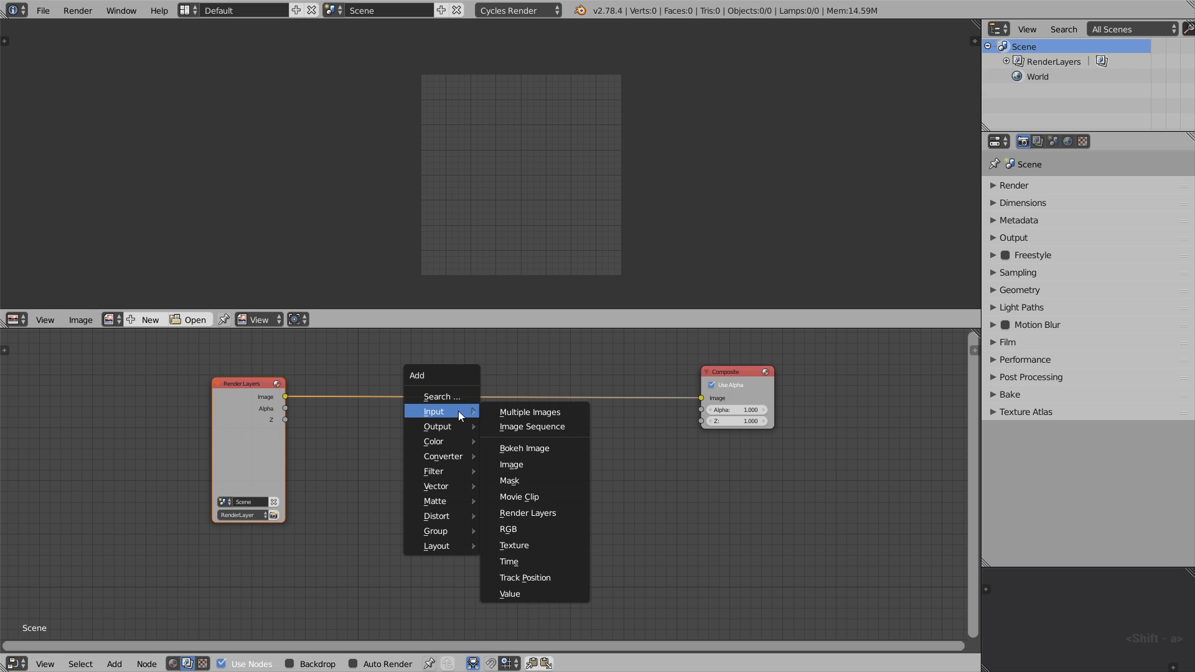
left_click(515, 465)
left_click(364, 462)
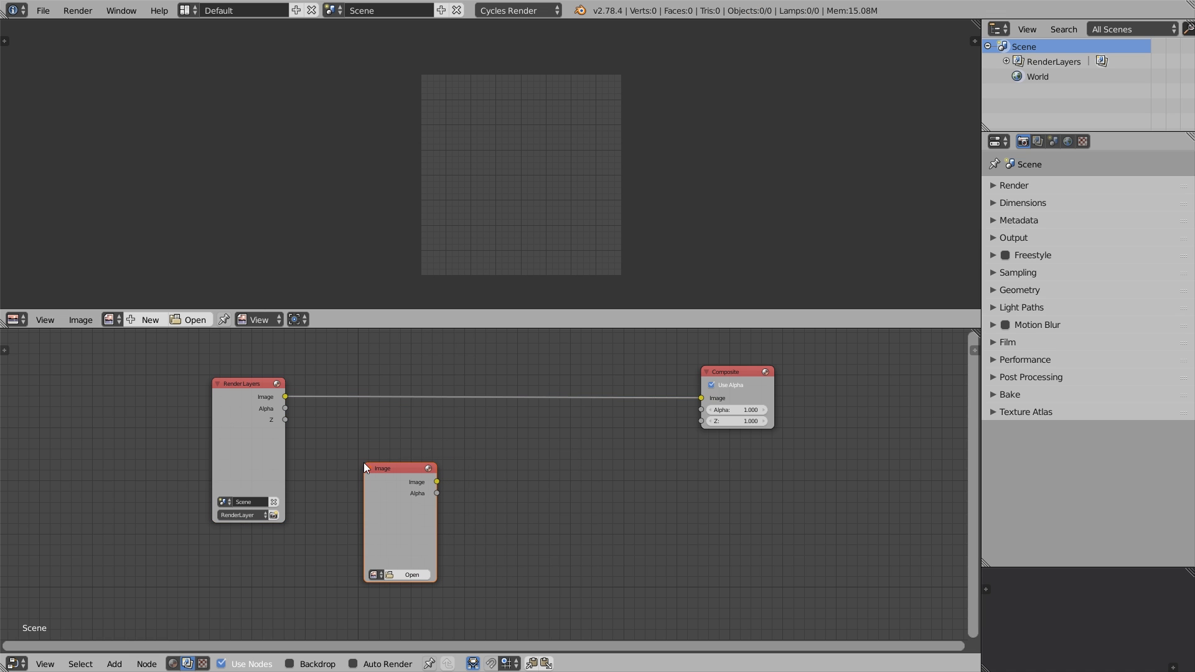
Step: Load parking_garage_2k.hdr from the textures folder into the Image node, using thumbnails to find it
scroll(437, 496, "up", 2)
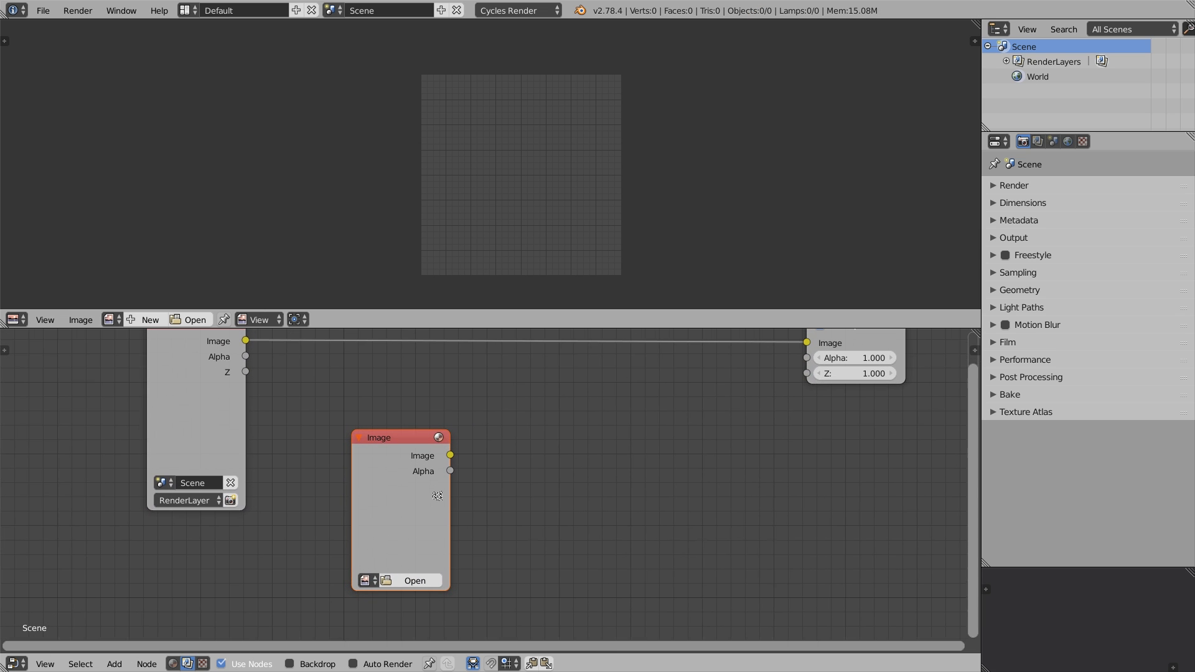
scroll(438, 496, "up", 1)
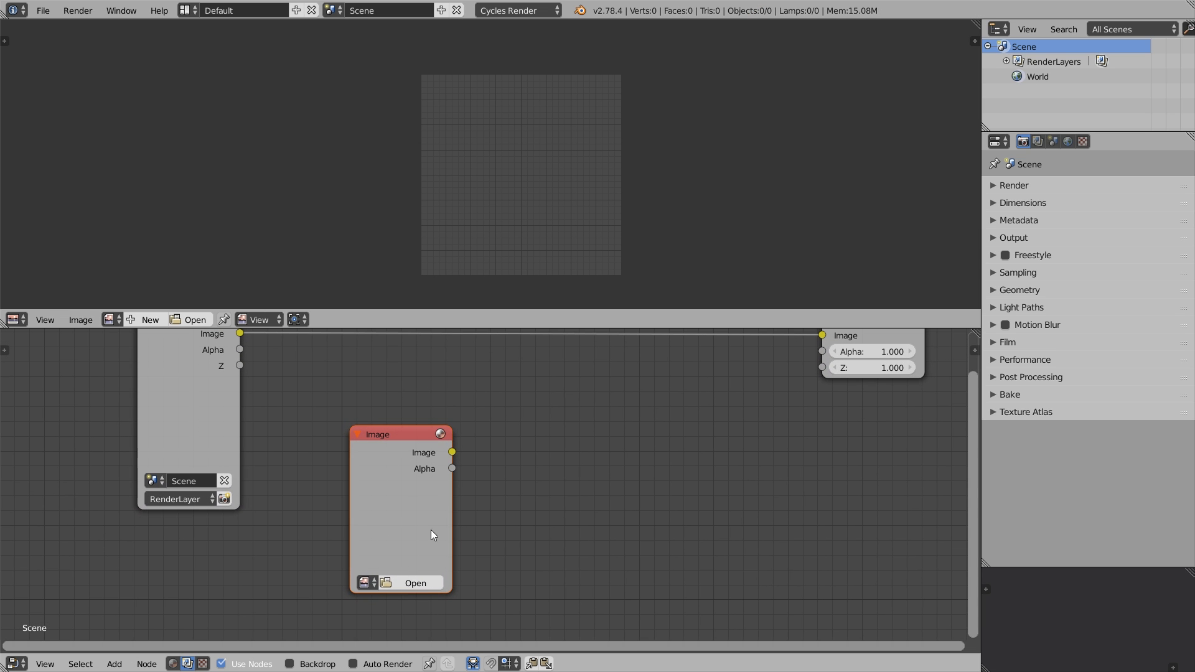
left_click(422, 584)
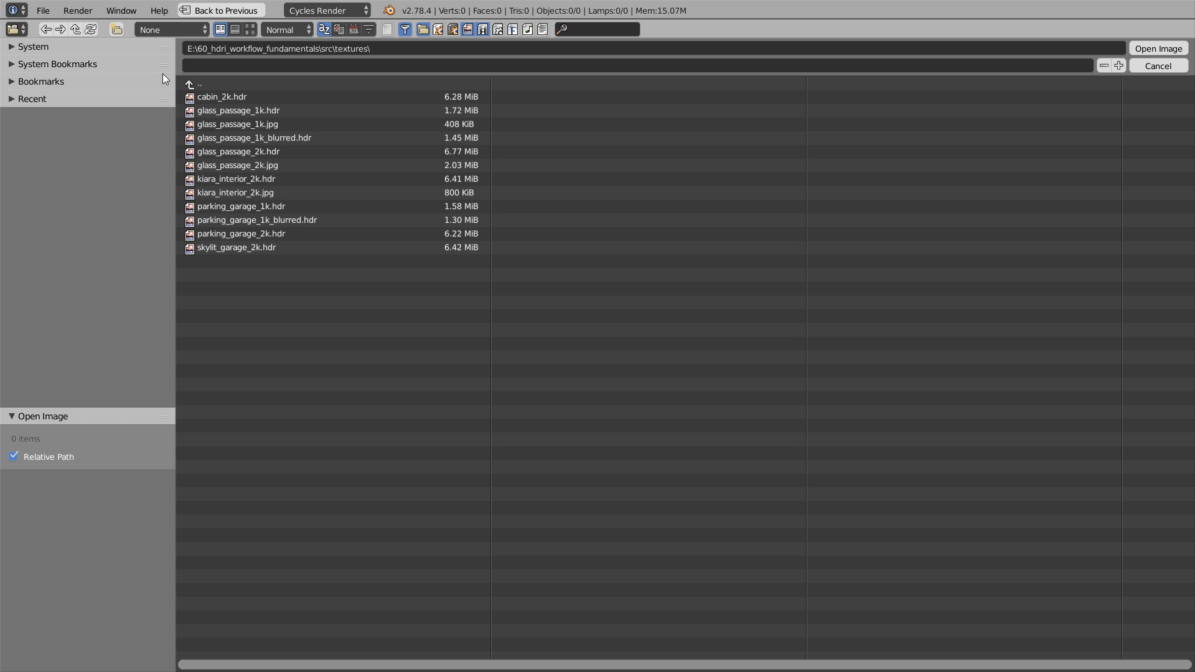
left_click(249, 29)
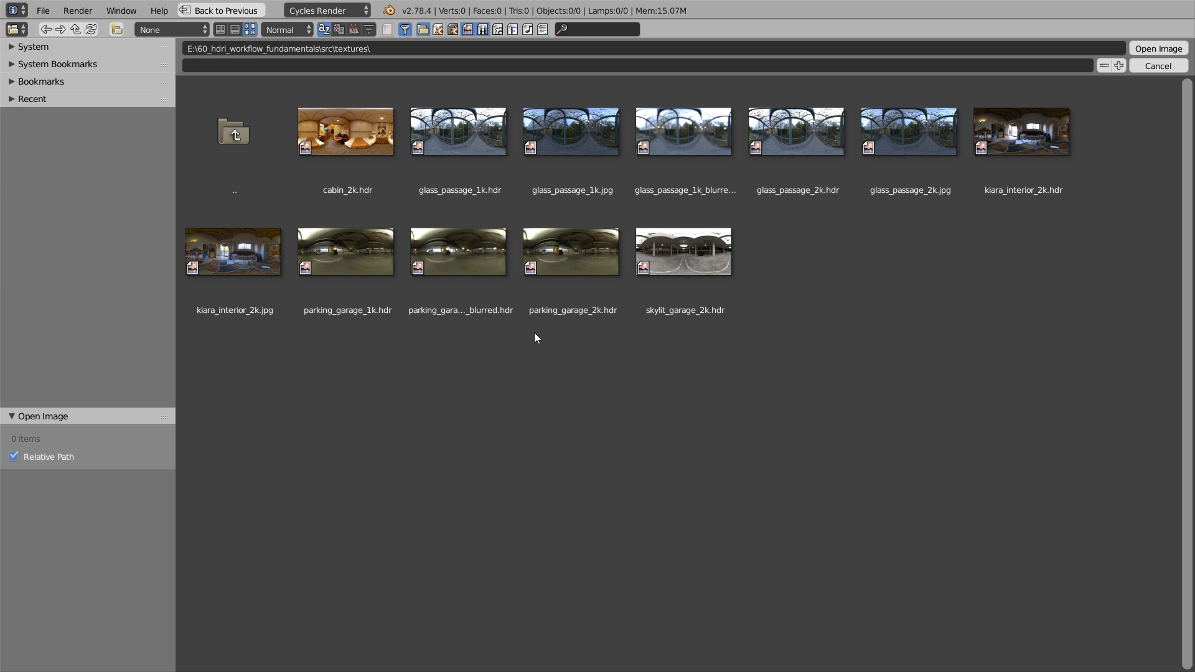
left_click(557, 260)
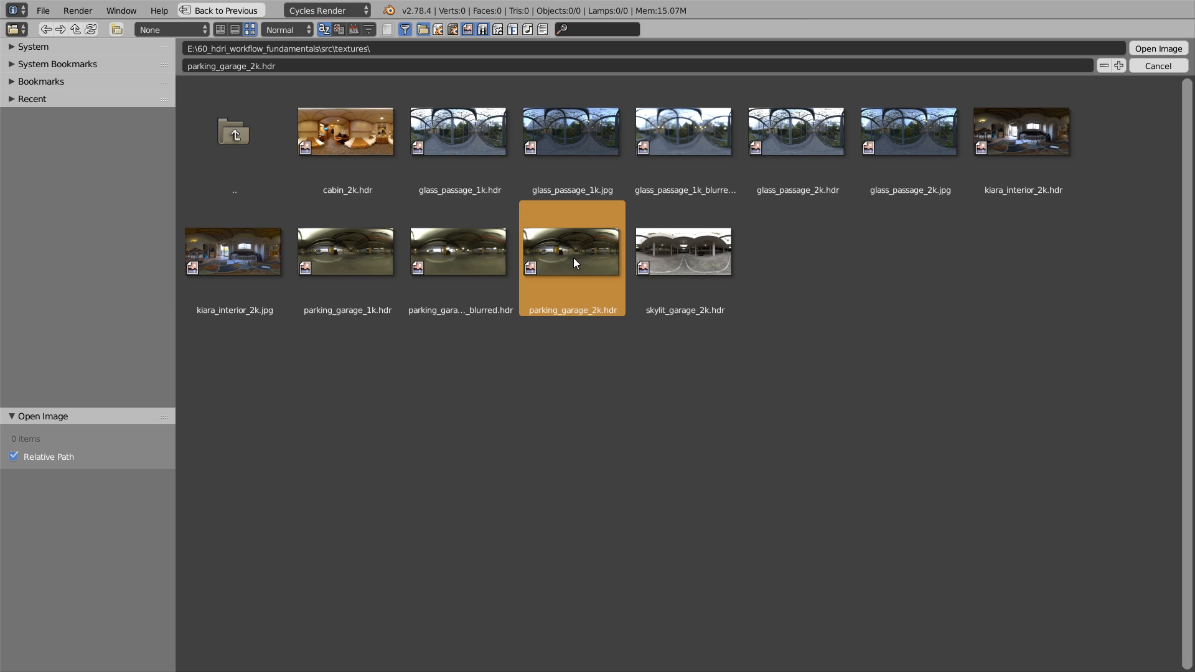
double_click(573, 258)
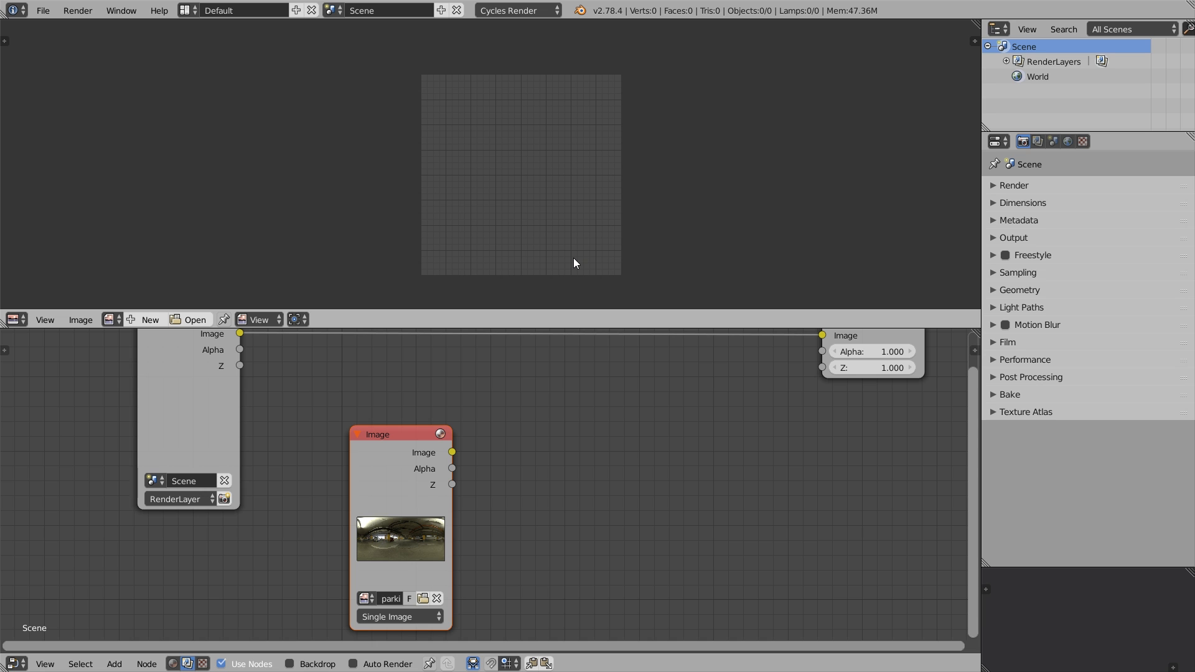
Step: Connect the Image node's output to a new Viewer node and turn the backdrop on and off again
left_click(425, 457, "ctrl+shift")
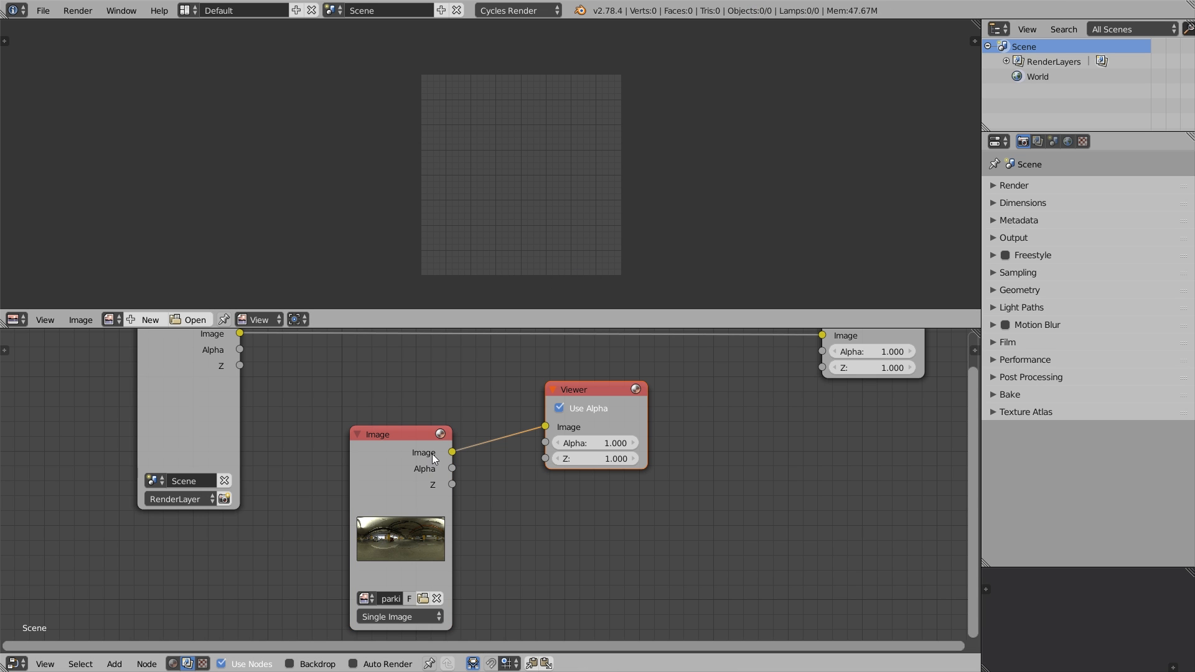
left_click(290, 664)
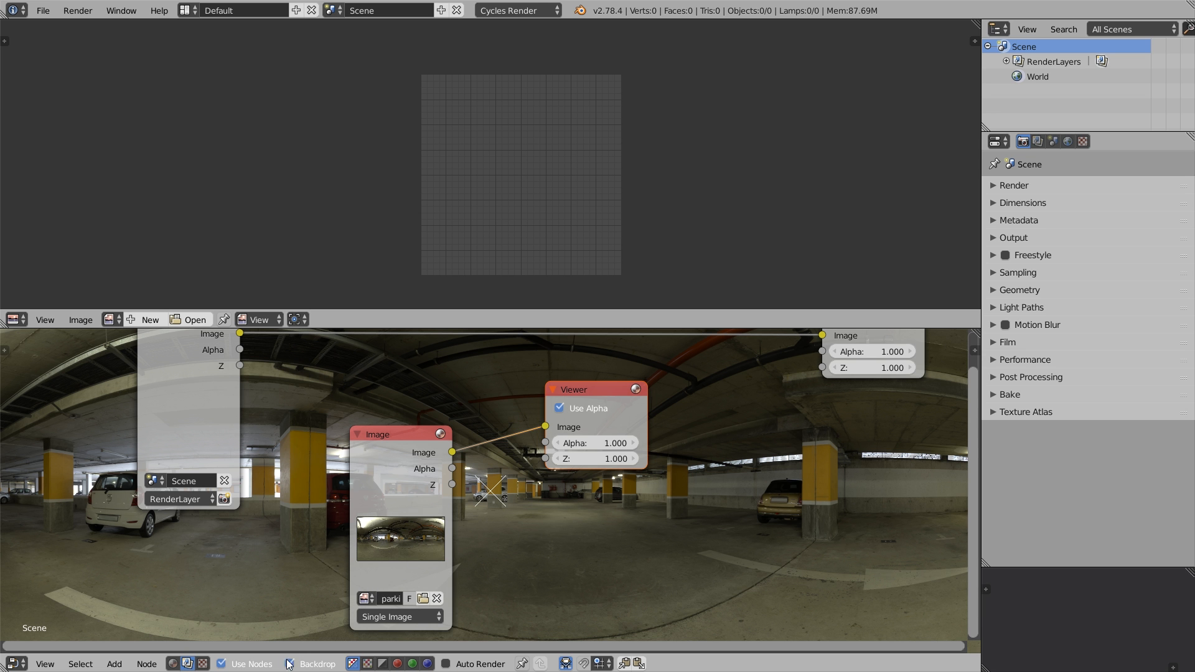
left_click(289, 663)
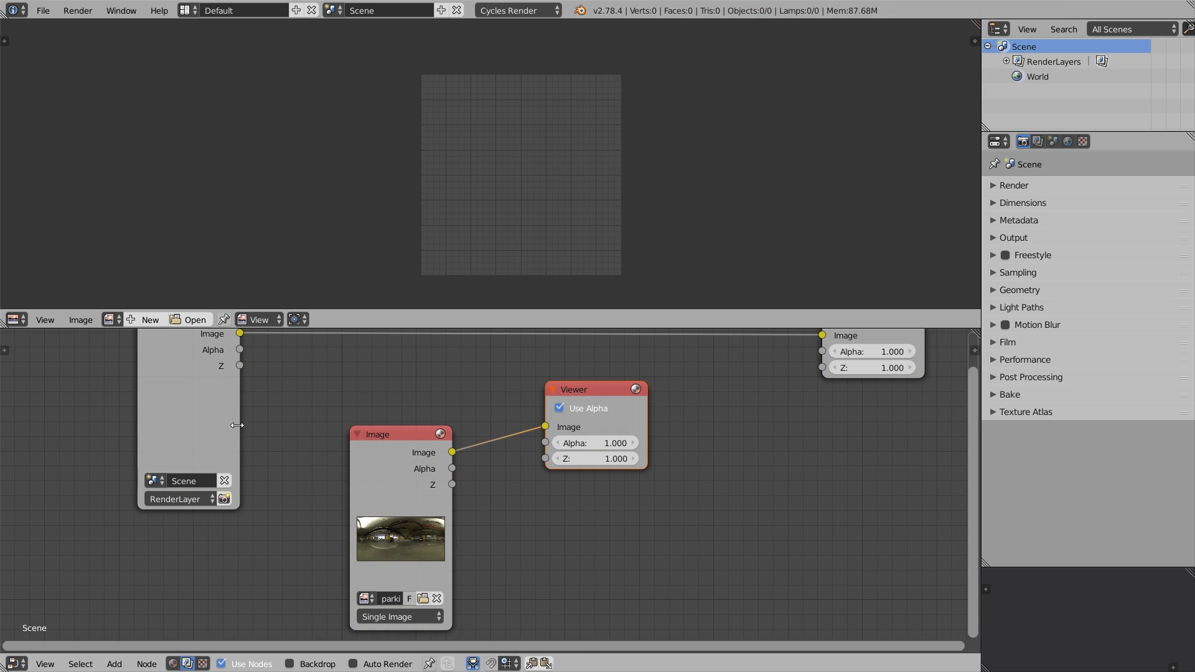
Step: Display the Viewer Node image in the Image Editor and fit the panorama into view
left_click(112, 319)
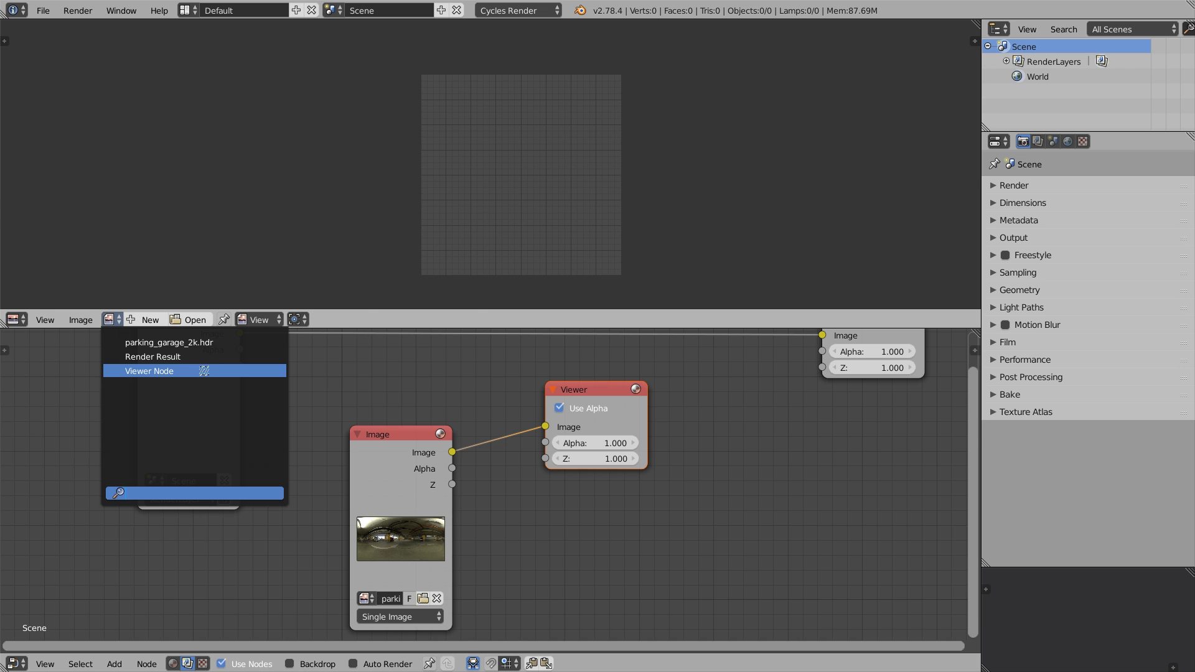
left_click(204, 371)
middle_click_drag(465, 157, 529, 285, "ctrl")
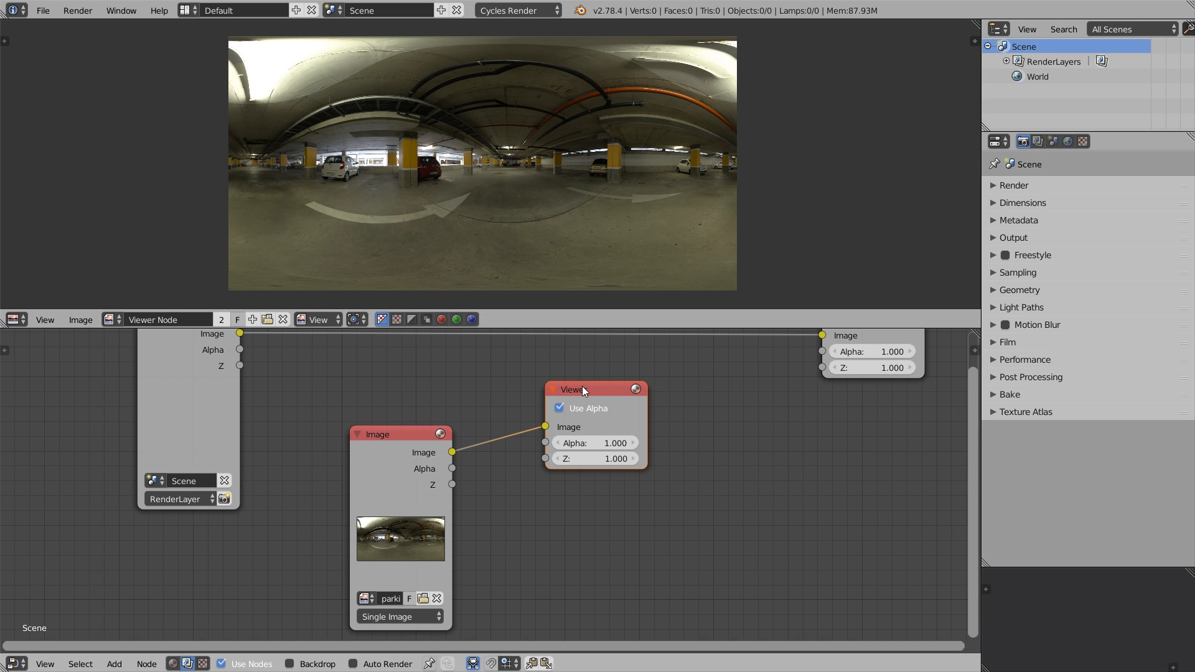
Step: Move the Viewer node under the Composite node and insert a Blur node on the link from the Image node
key("g")
left_click(854, 415)
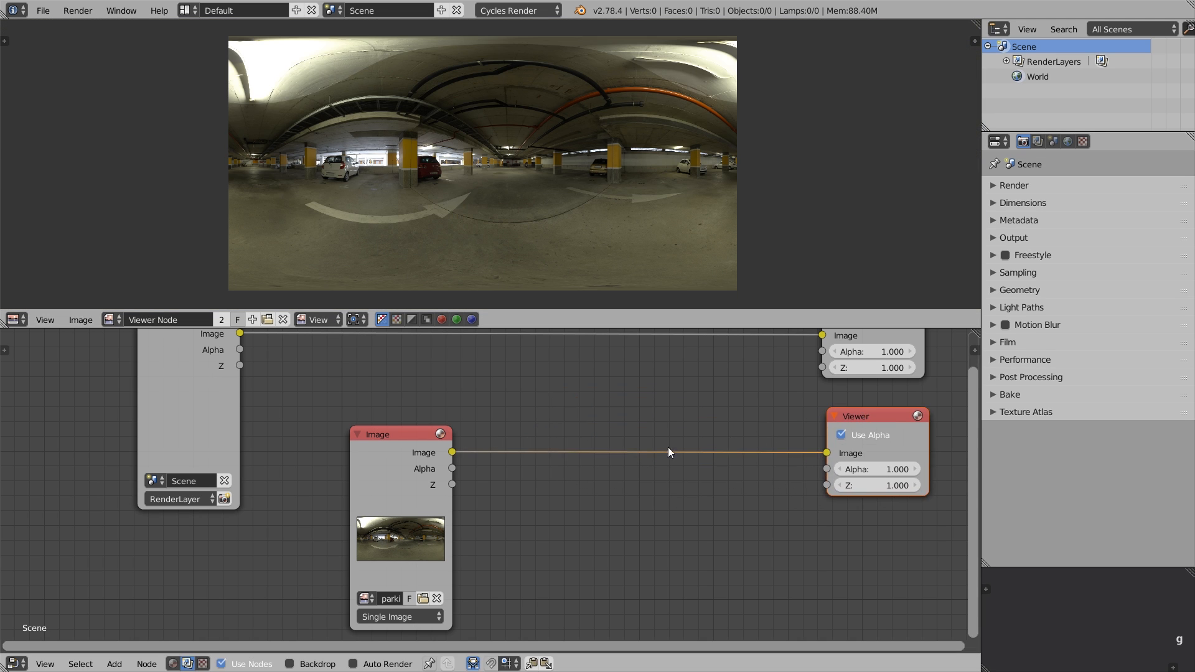
key("shift+a")
mouse_move(570, 540)
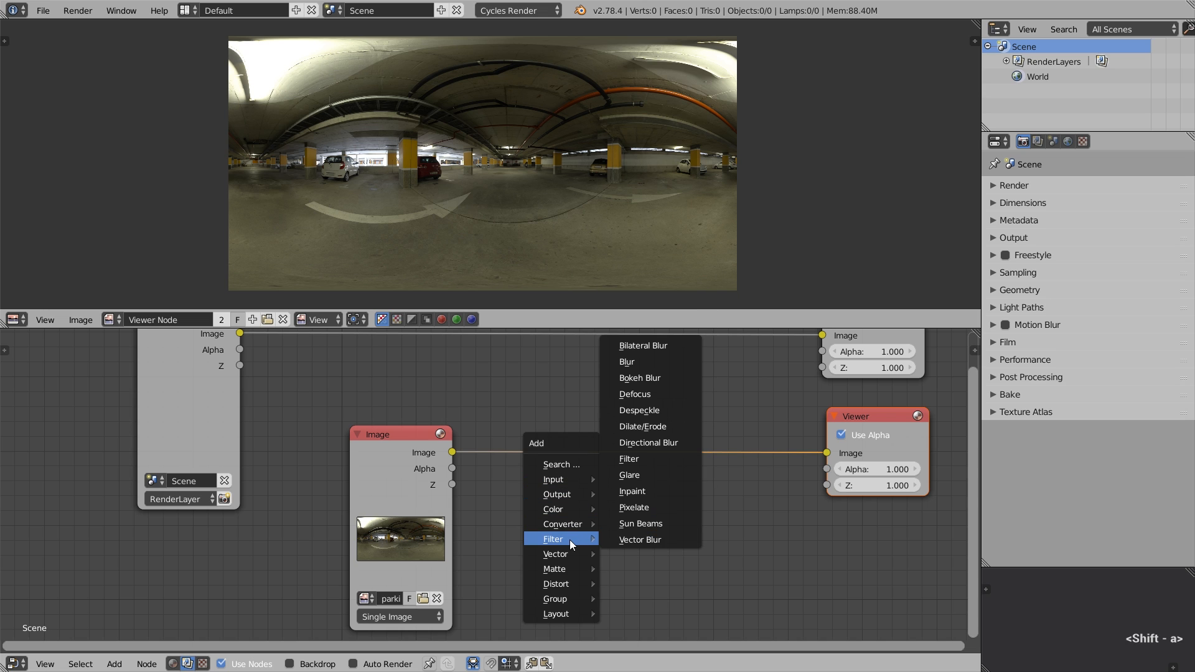
left_click(641, 362)
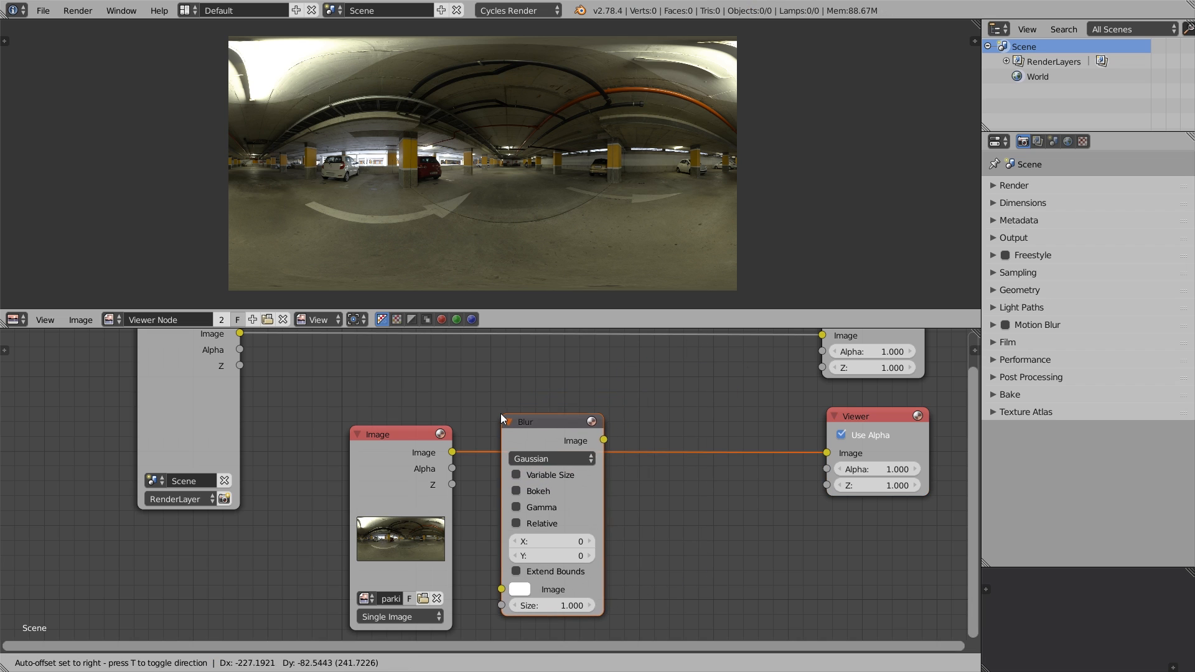
left_click(495, 421)
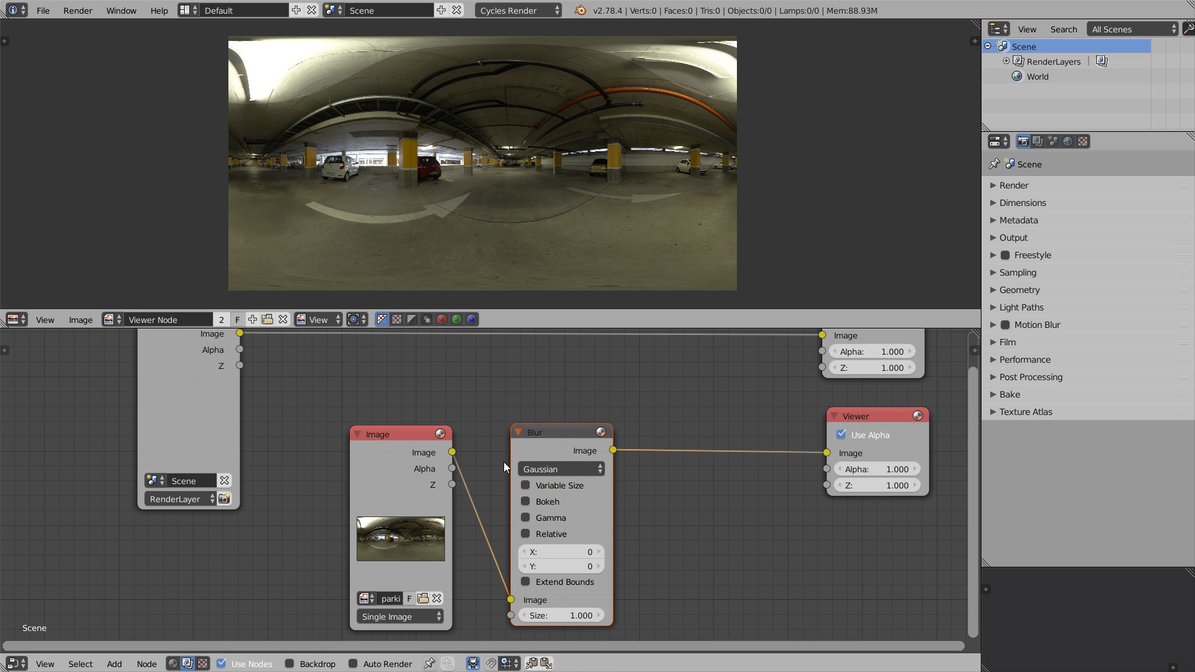
Step: Make the Blur node relative, set its X and Y to 3% and enable Extend Bounds
left_click(526, 534)
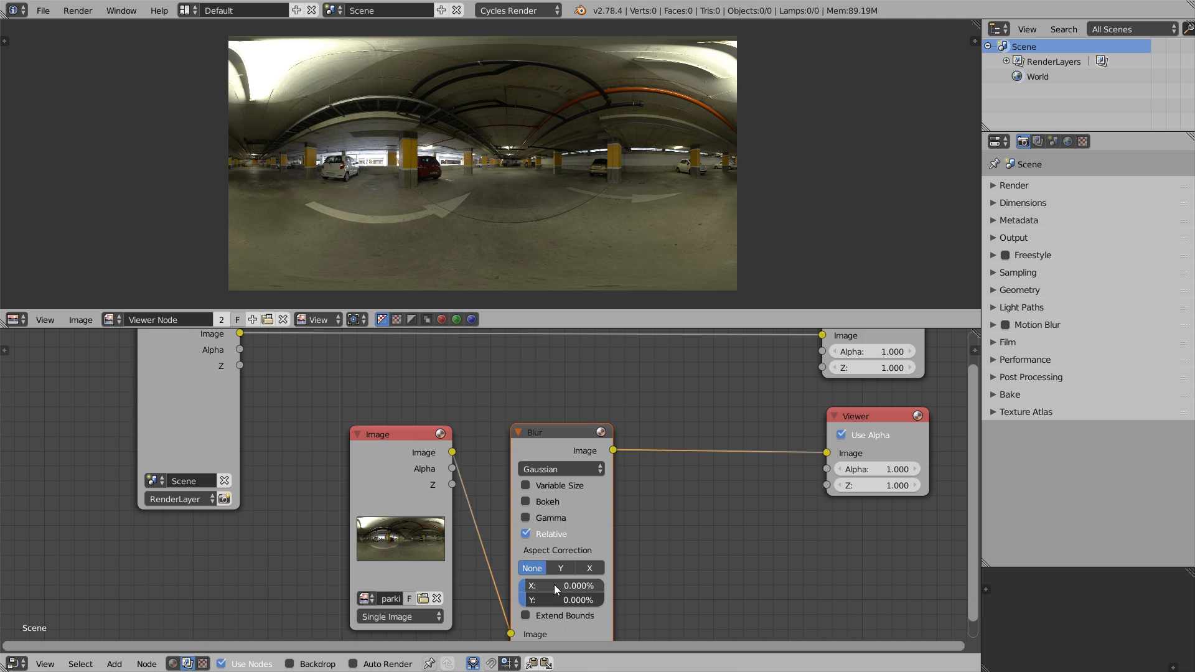
mouse_move(565, 602)
left_mouse_down()
mouse_move(603, 603)
mouse_move(581, 604)
left_mouse_up()
type("3")
key("Return")
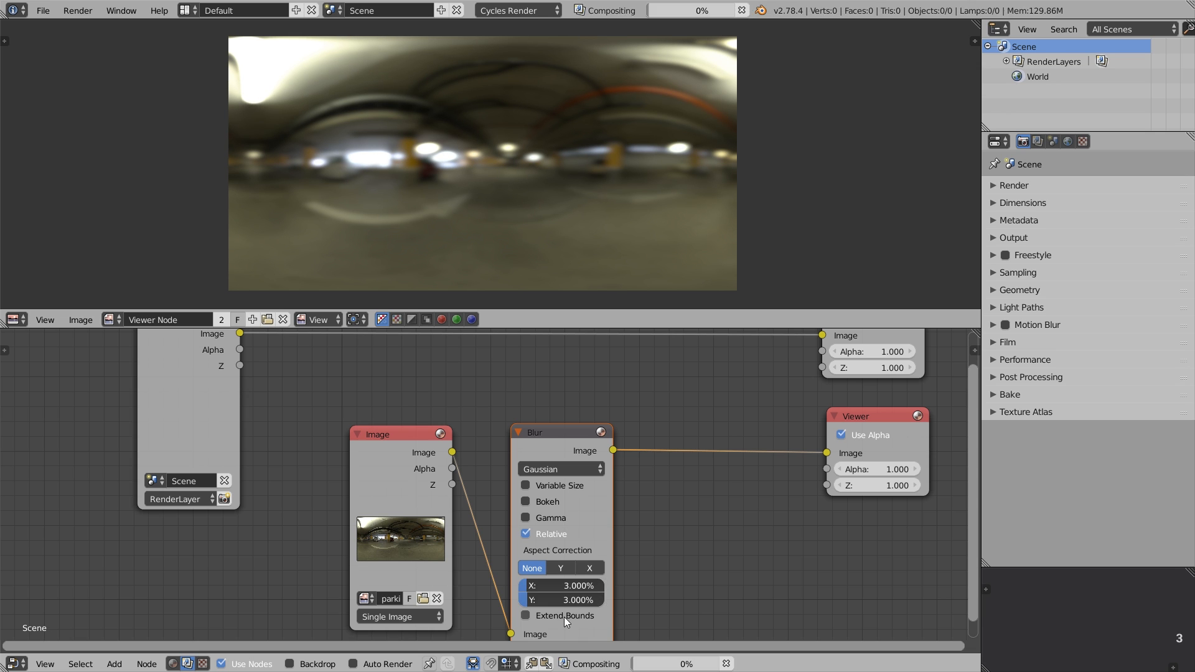
left_click(564, 616)
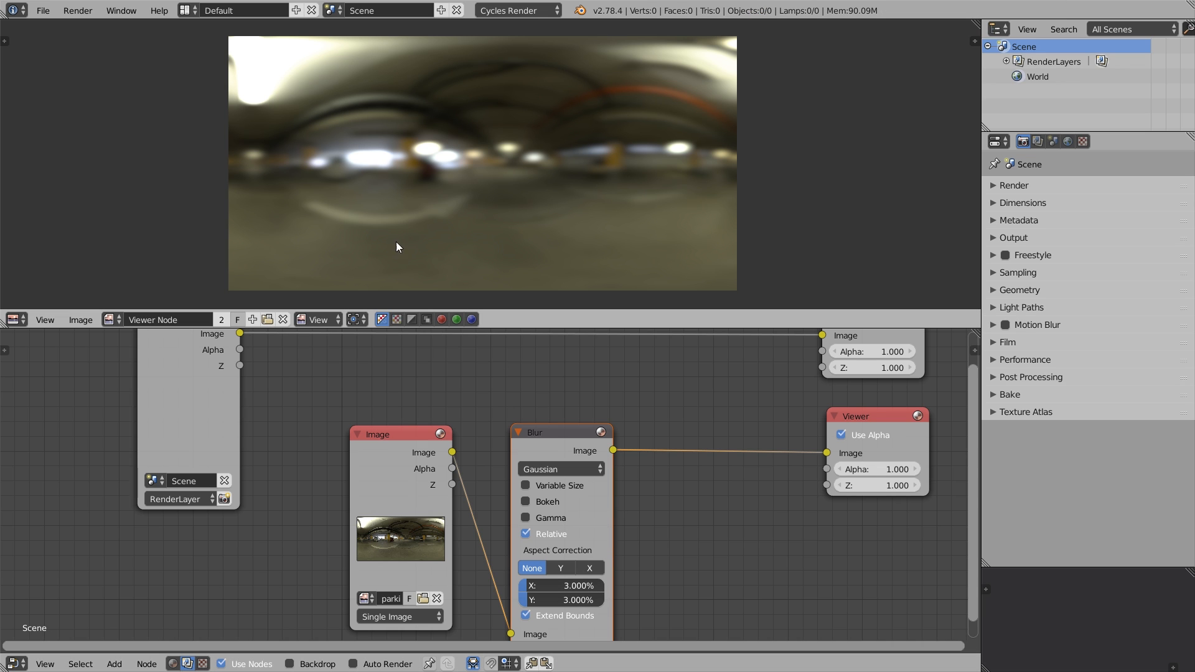
Step: Save the blurred viewer image in Radiance HDR format as super_awesome_blurred_hdri_aAAaAAAa in the textures\02 folder
left_click(90, 321)
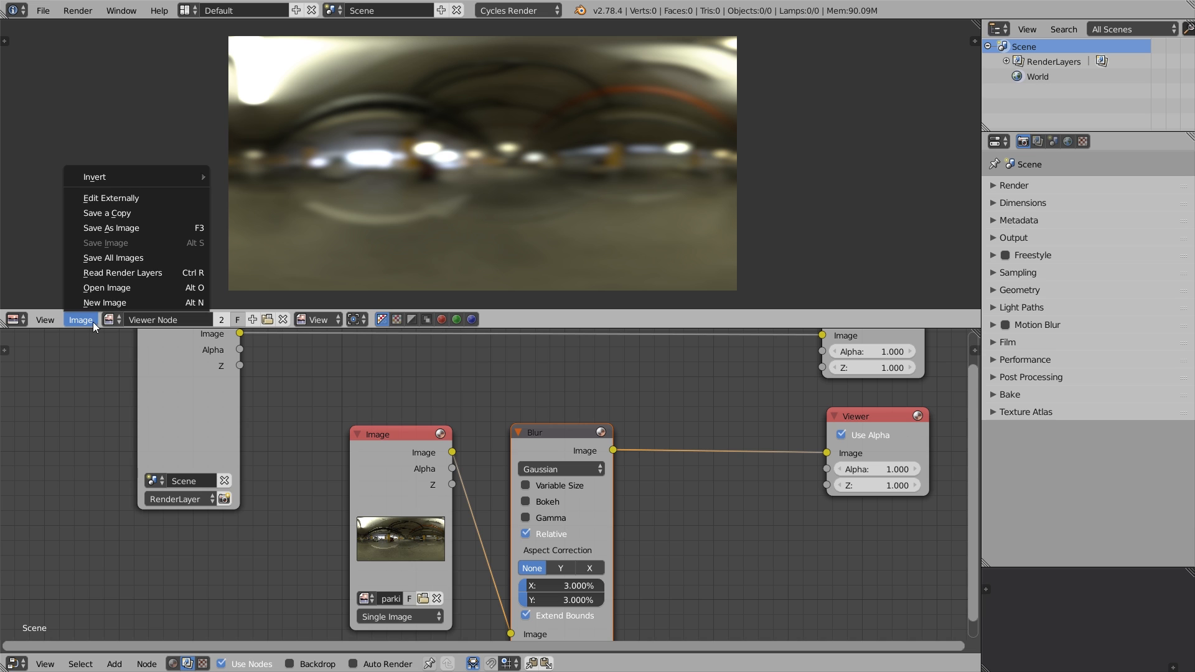
left_click(167, 228)
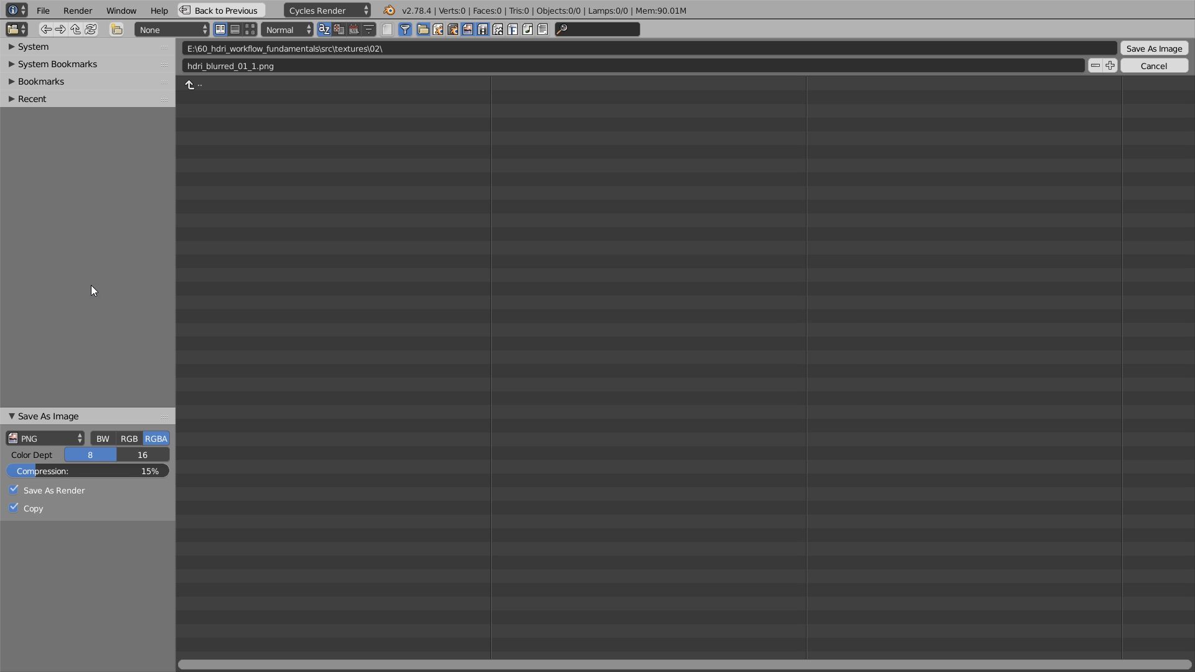
left_click(57, 439)
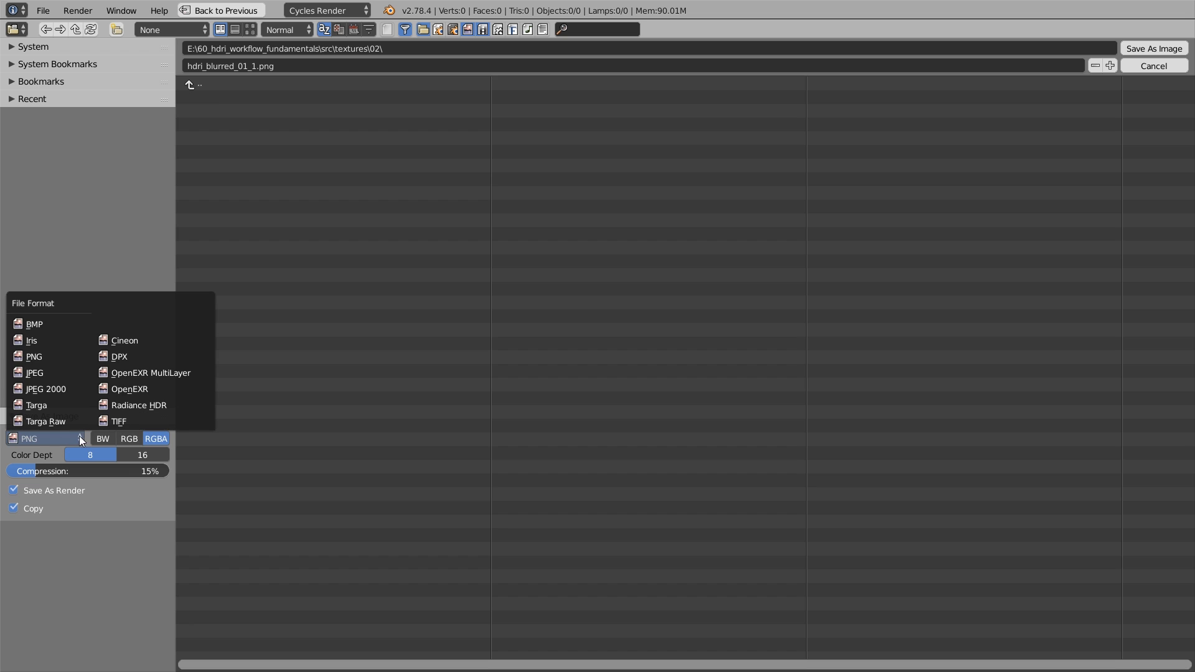
left_click(172, 406)
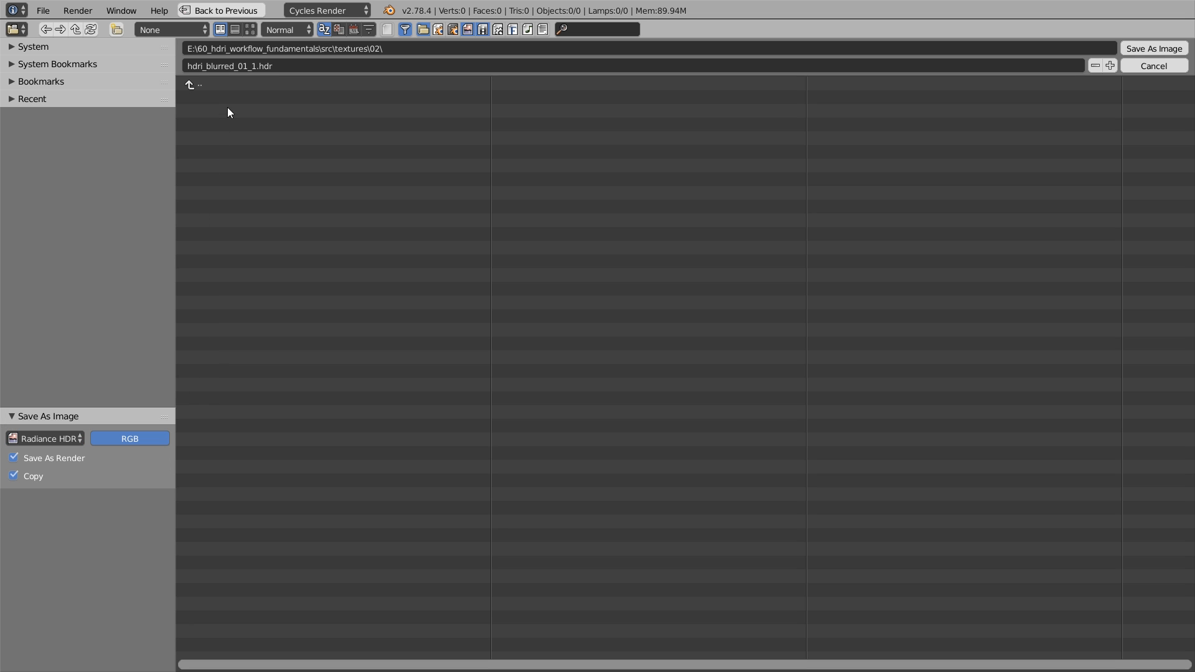
left_click(225, 66)
type("super_awesome_blurred_h")
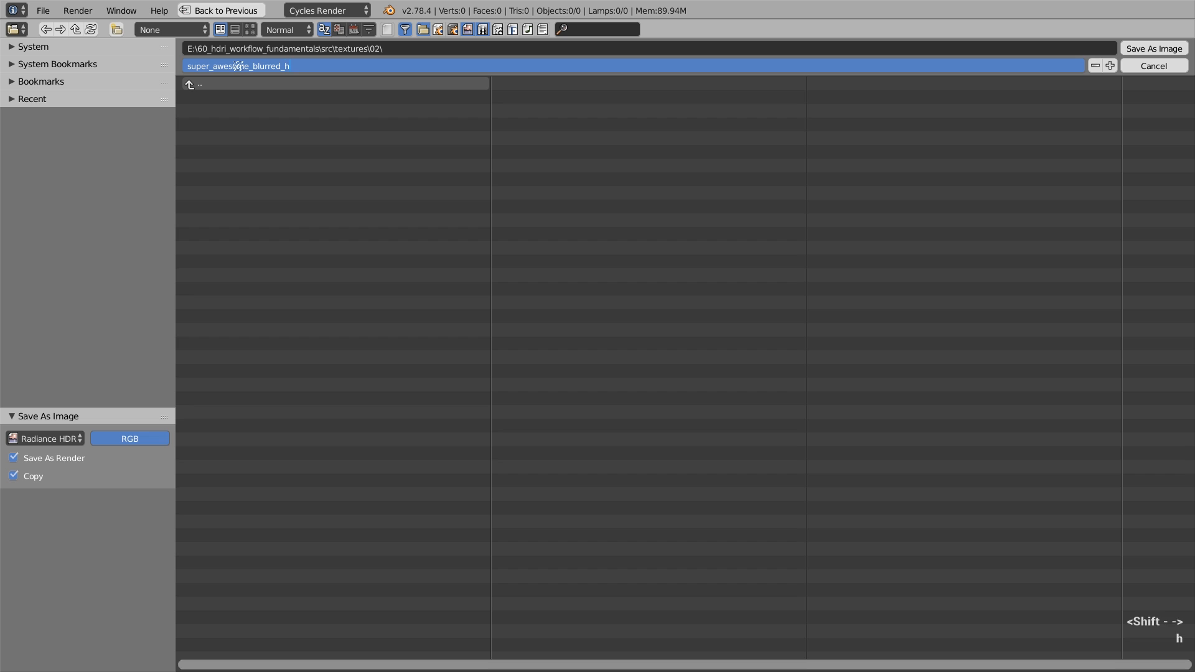
type("dri_aAAaAAAa")
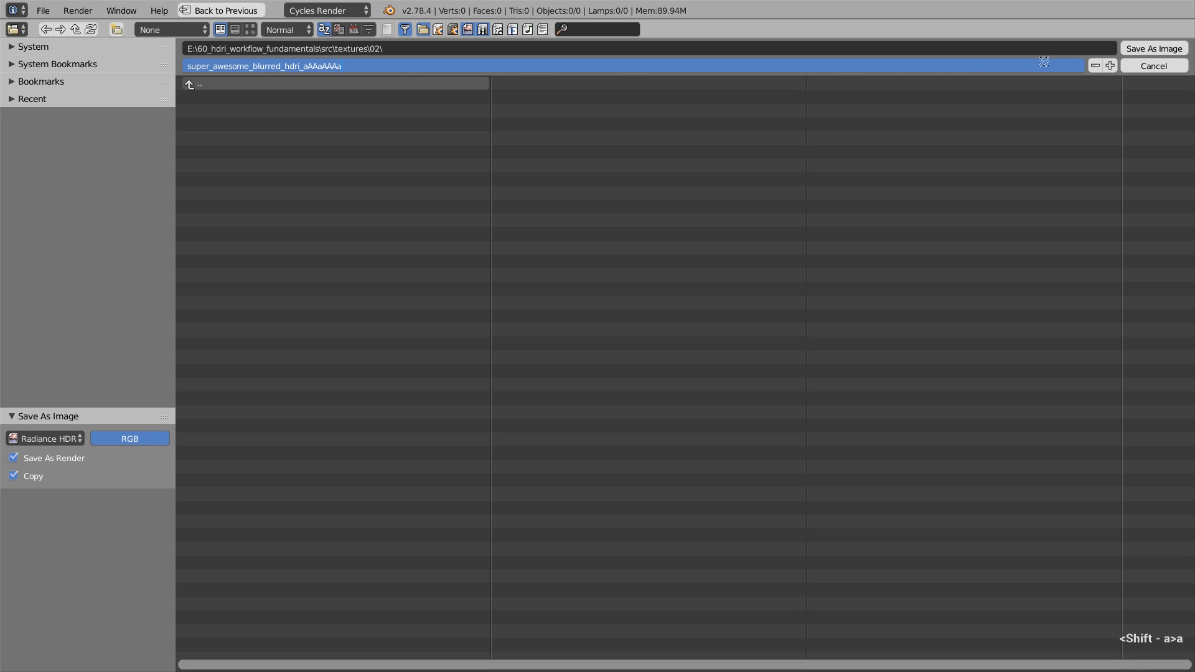
left_click(1155, 47)
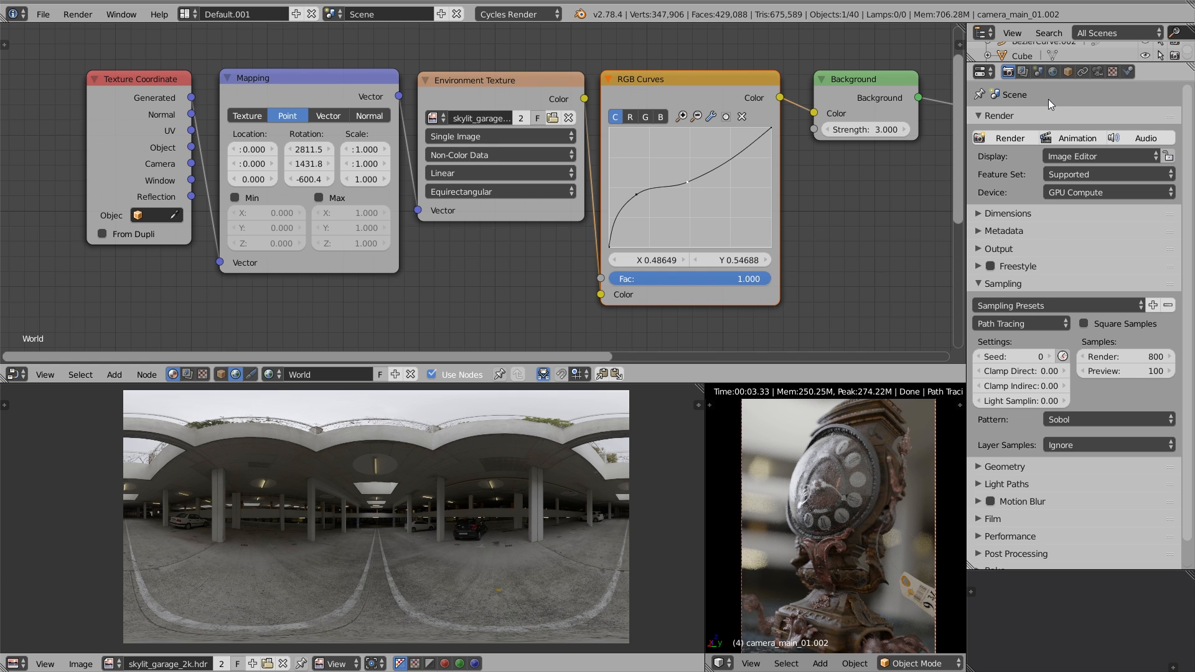
Step: Render the clock scene lit by the skylit garage HDRI
left_click(1023, 139)
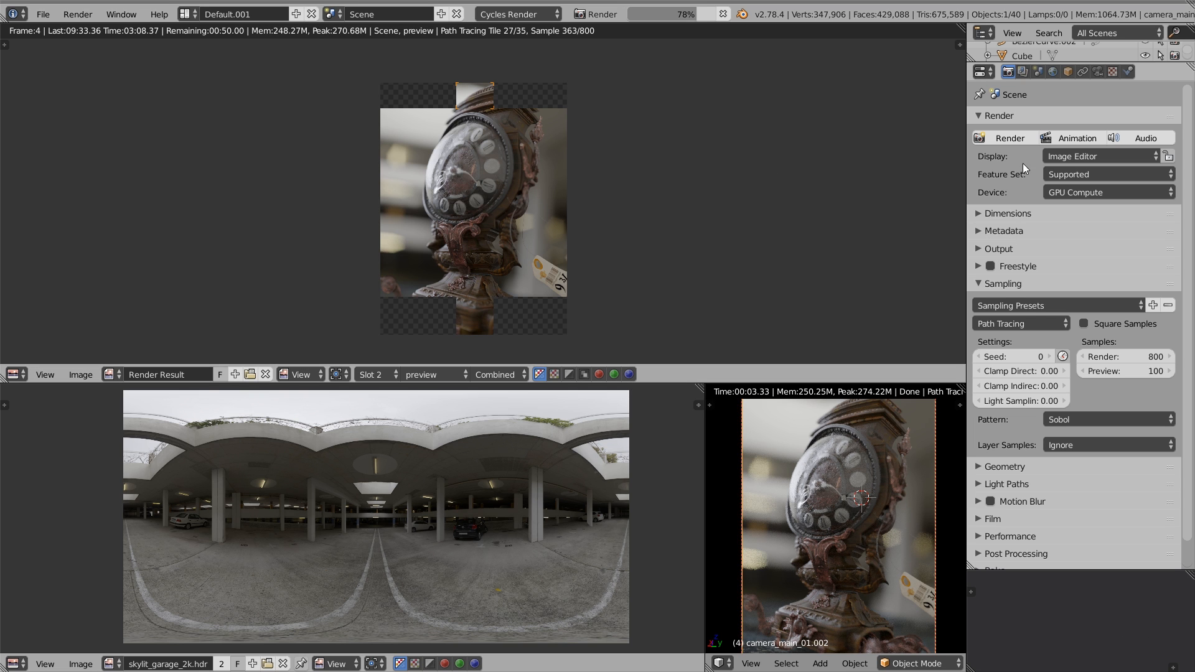
Step: Enable curves in the scene's color management and shape the combined curve into a soft S with a lowered shadow point and raised midpoint
left_click(1037, 72)
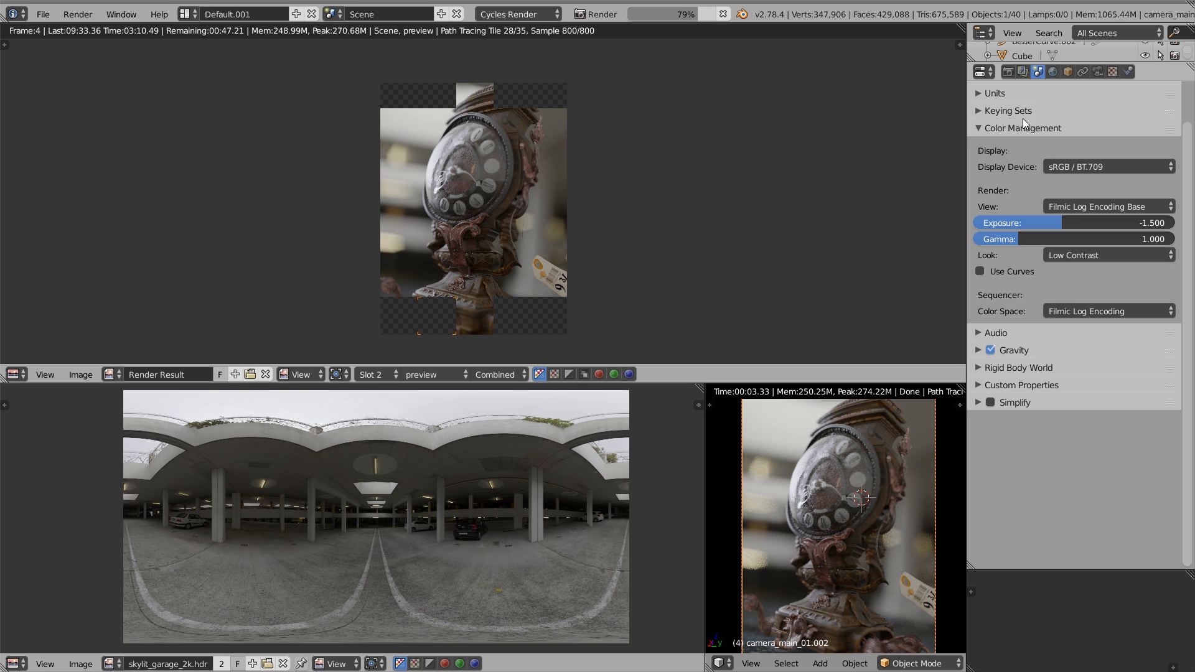
left_click(1020, 271)
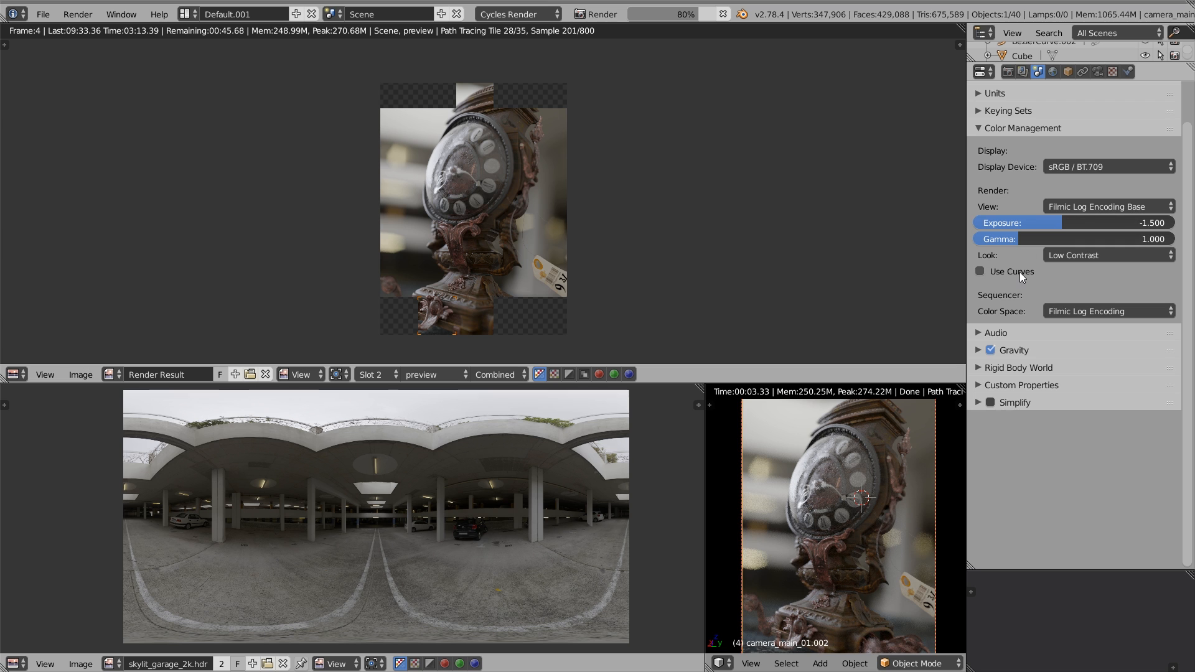
mouse_move(1073, 357)
left_mouse_down()
mouse_move(1040, 343)
mouse_move(1074, 352)
left_mouse_up()
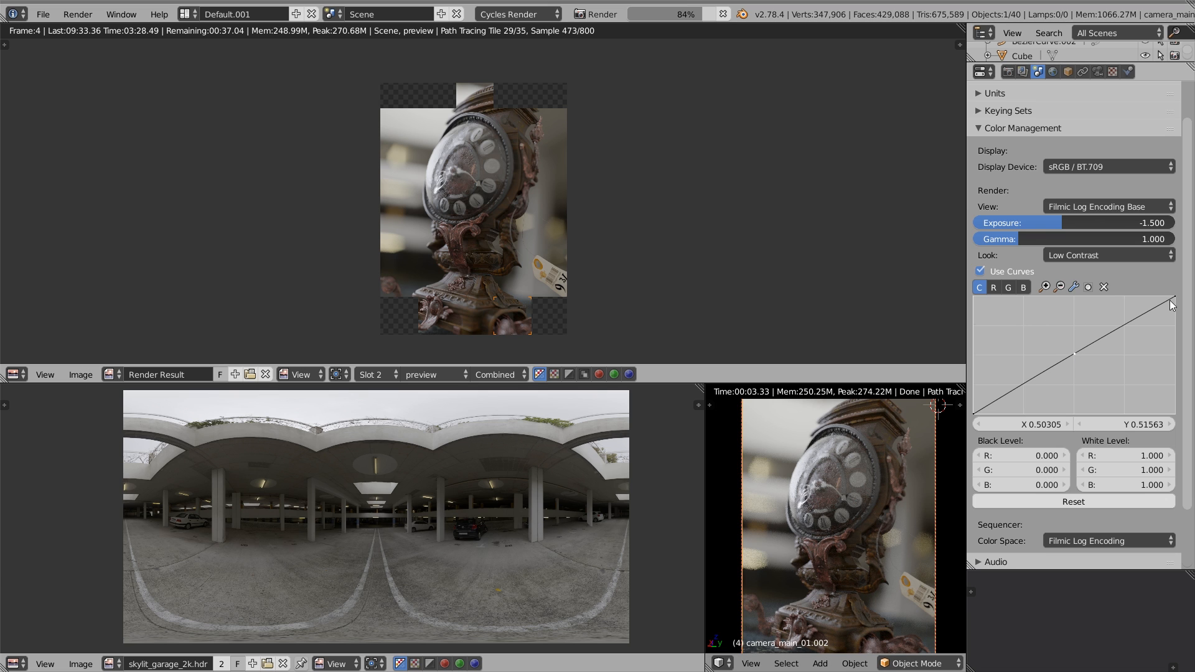
mouse_move(1175, 303)
left_mouse_down()
mouse_move(1179, 333)
mouse_move(1176, 297)
left_mouse_up()
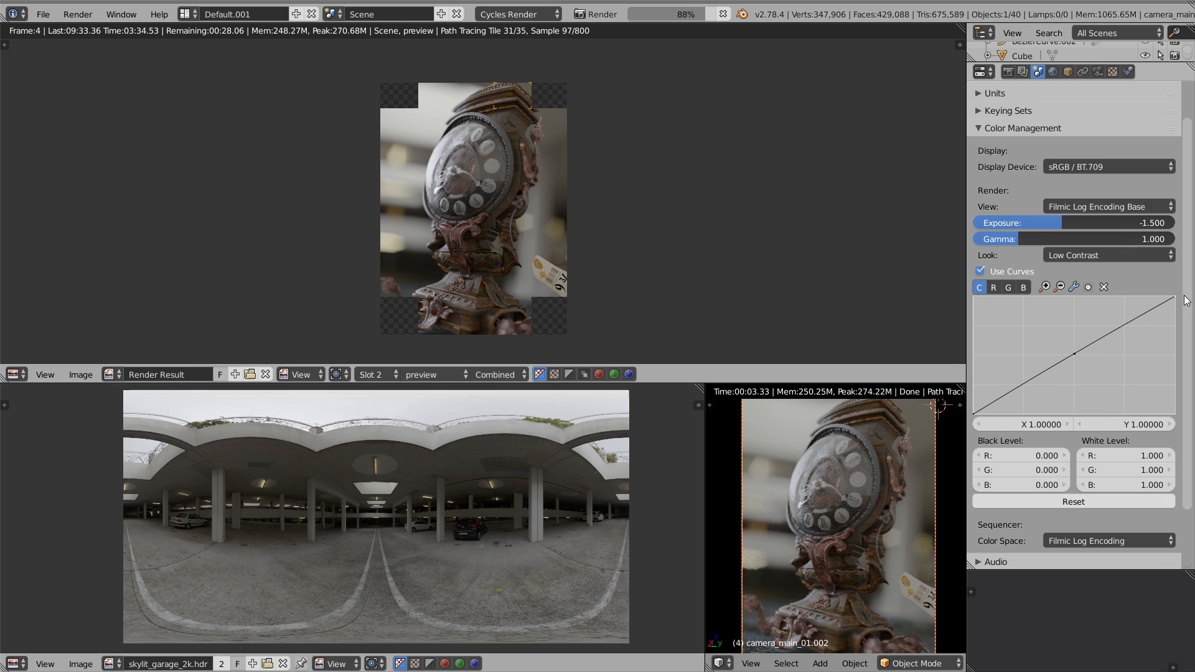
left_click_drag(989, 404, 991, 406)
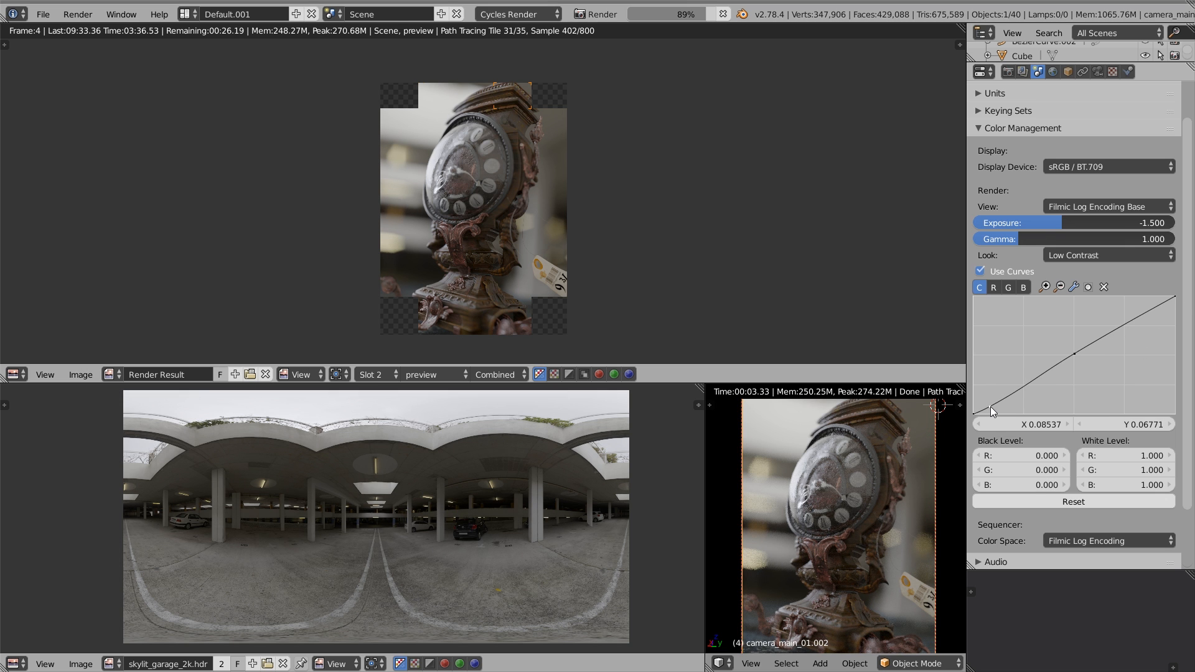
left_click_drag(1074, 353, 1067, 352)
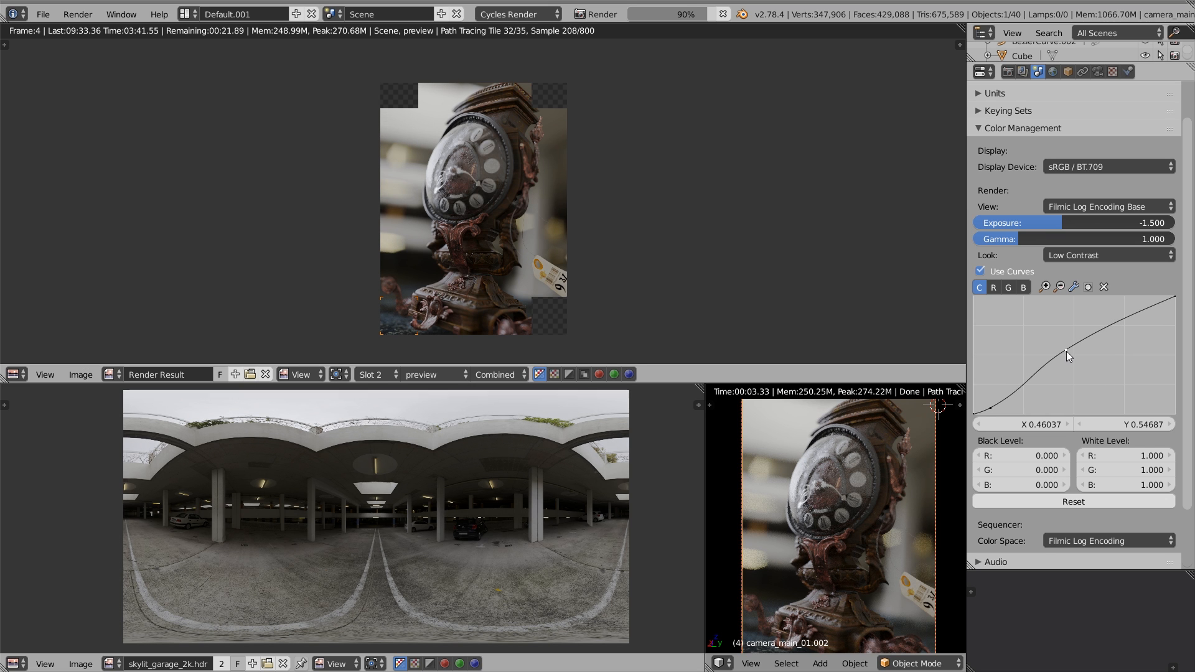
Step: Straighten the combined curve by deleting its points, and raise the green curve's middle to about X 0.45, Y 0.57
left_click(1103, 286)
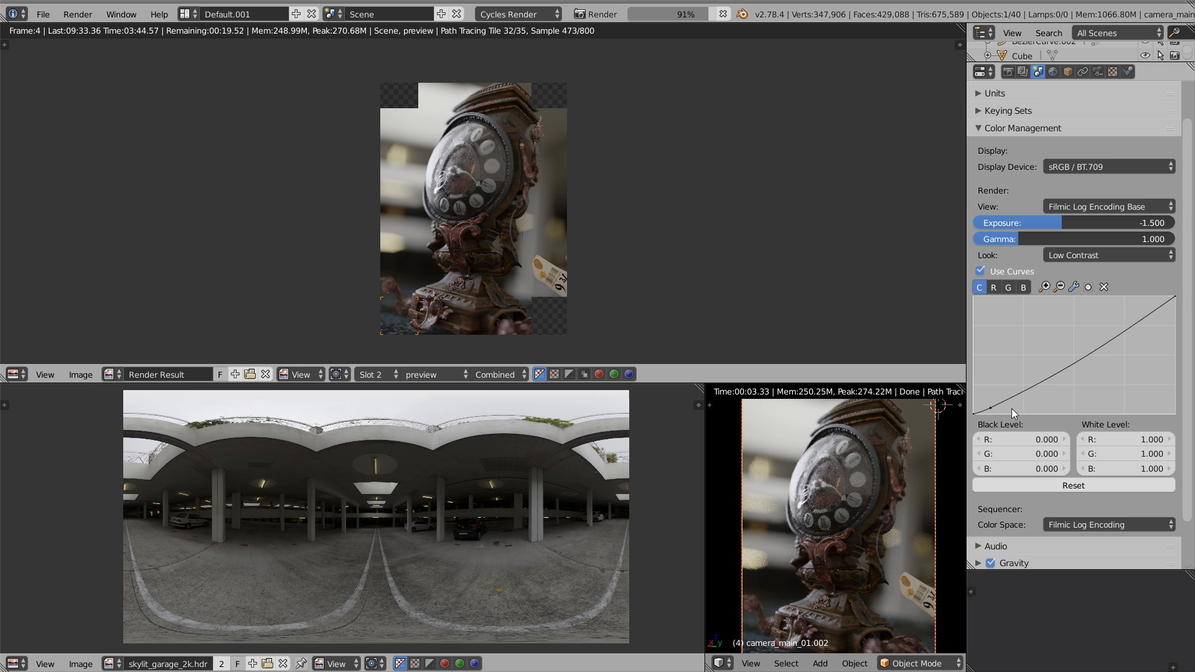
left_click(1075, 356)
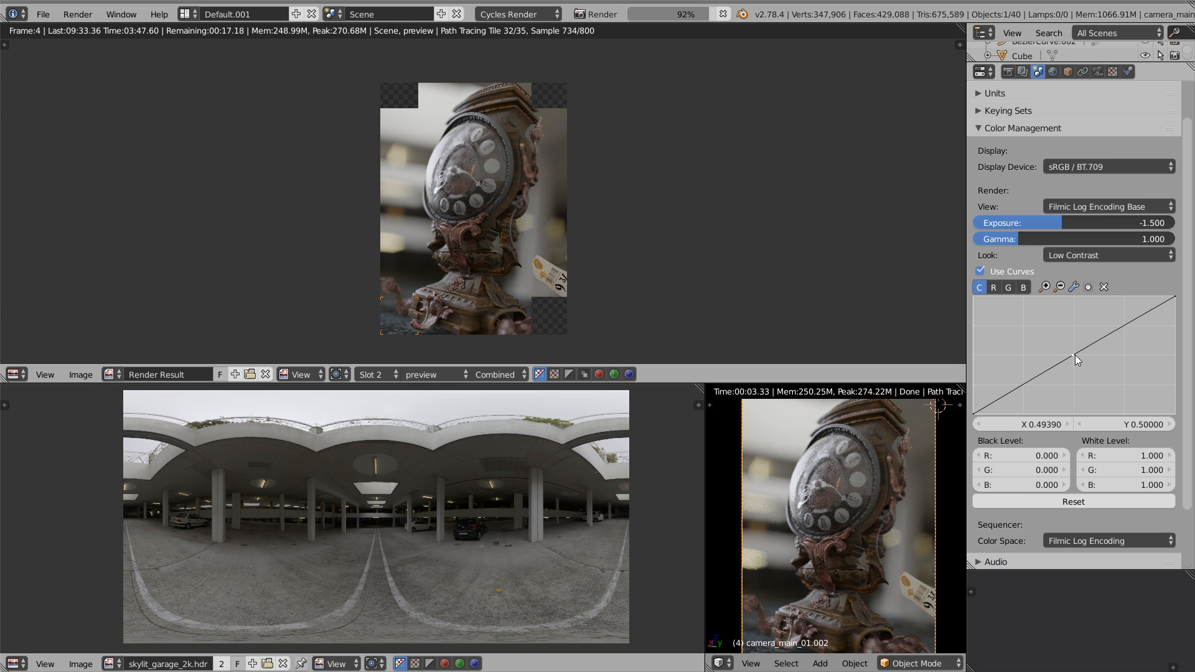
left_click(1013, 290)
left_click_drag(1077, 355, 1064, 345)
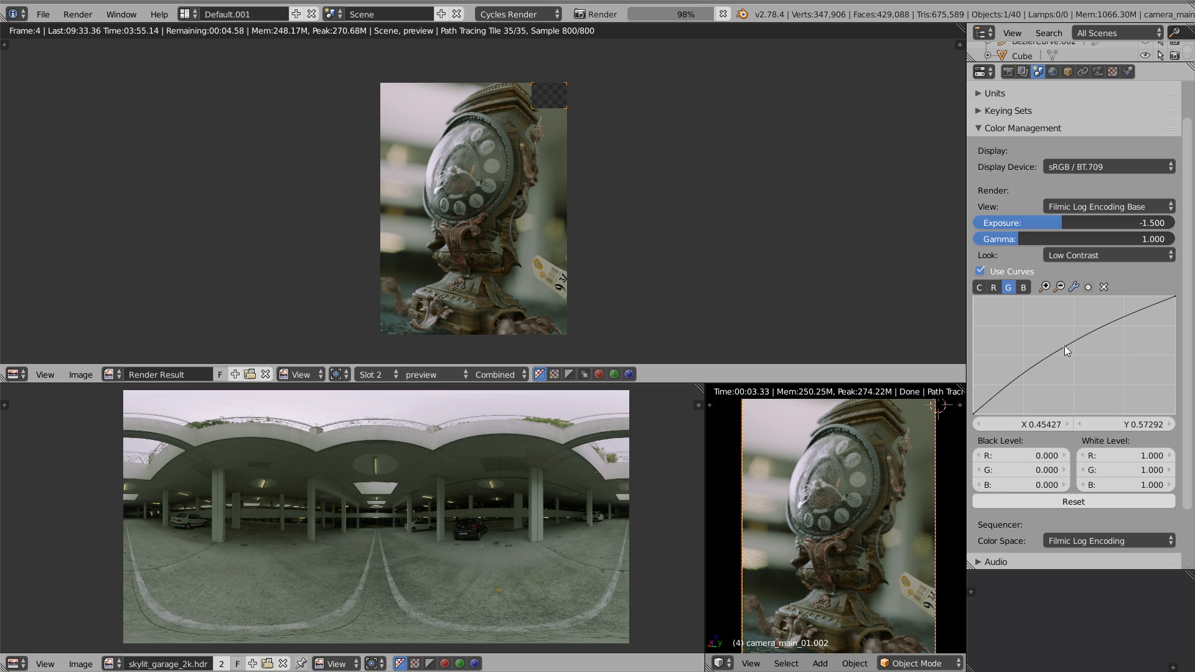
Step: Raise the blue curve's lower midtones and pin its shadows with a point at about X 0.05, Y 0.06
left_click(1024, 288)
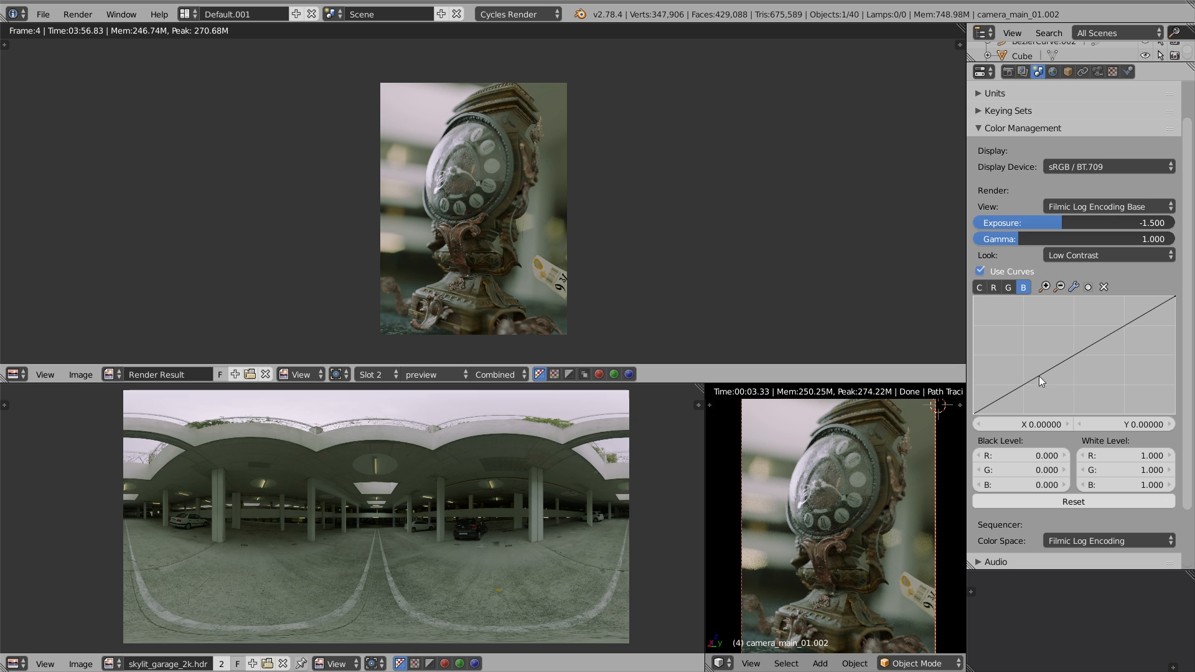
left_click_drag(1029, 382, 1044, 360)
left_click_drag(1010, 399, 987, 409)
left_click(1045, 361)
left_click_drag(1044, 358, 1033, 348)
left_click_drag(992, 406, 985, 408)
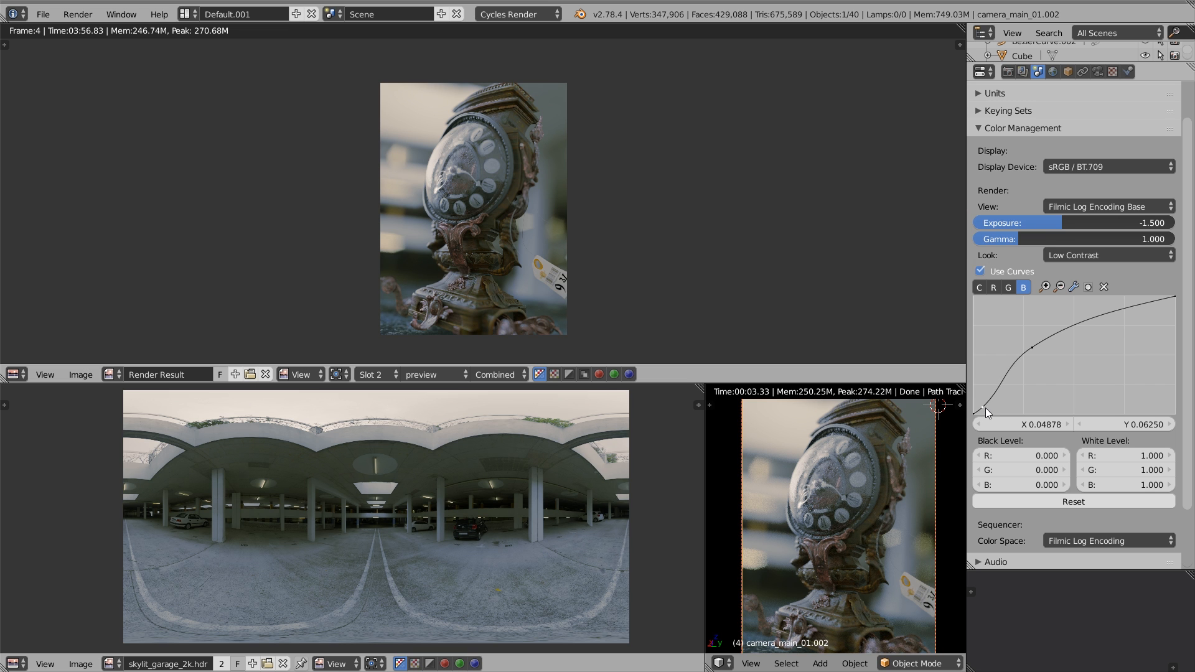
Step: Go back to the combined curve and turn off the color management curves
left_click(980, 288)
mouse_move(1074, 356)
left_mouse_down()
mouse_move(1077, 369)
mouse_move(1074, 358)
left_mouse_up()
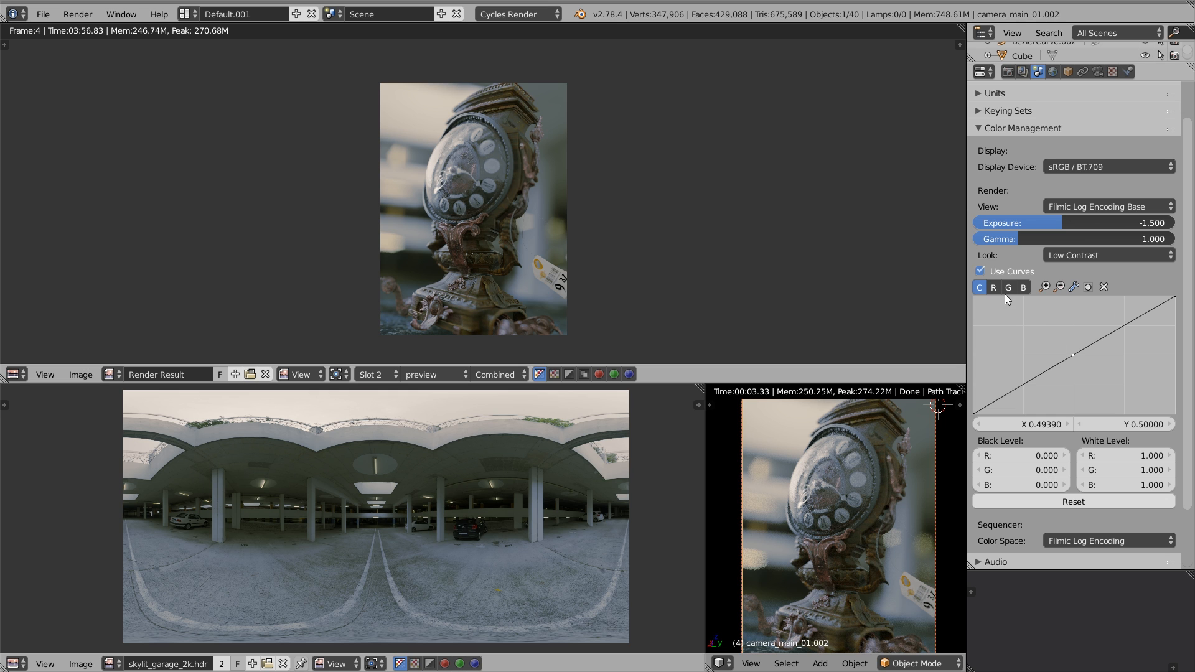
left_click(980, 272)
left_click(980, 272)
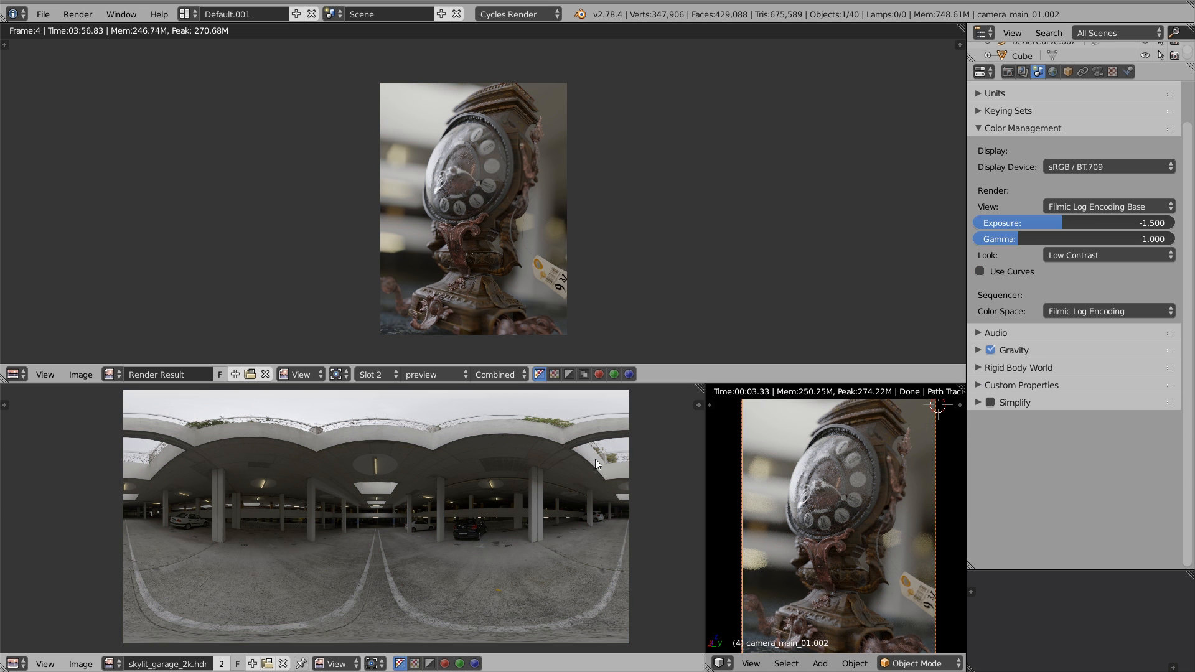
Step: Replace the panorama's Image Editor with a Node Editor without its sidebar, show the compositing nodes and enable Use Nodes
left_click(16, 663)
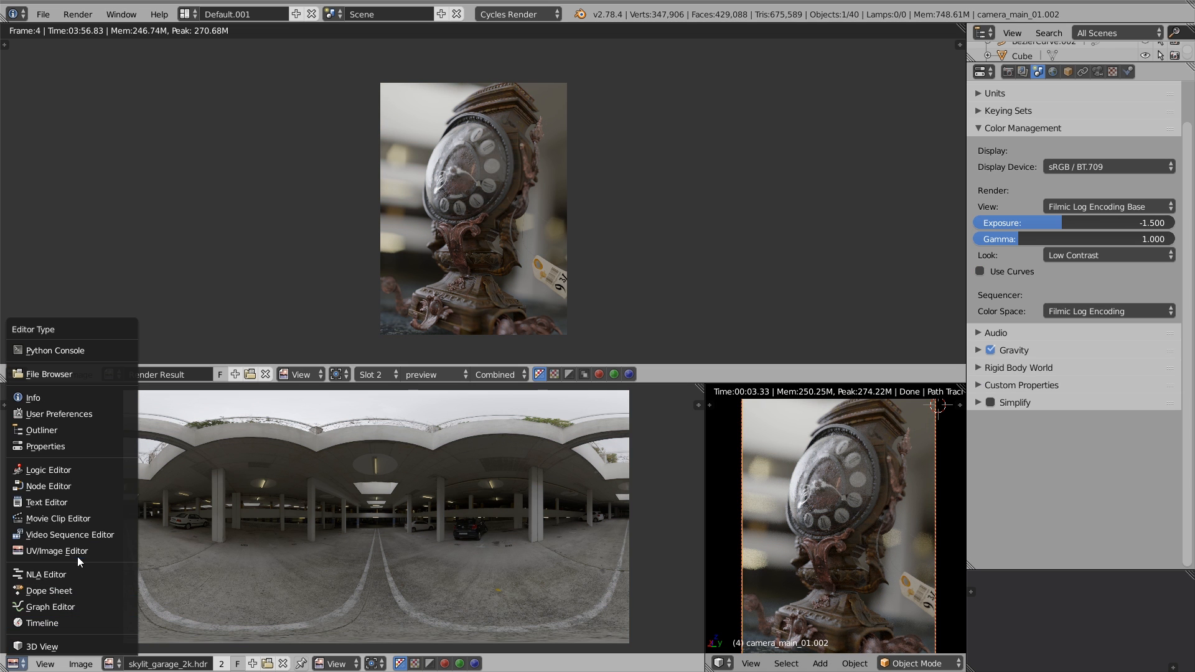
left_click(102, 491)
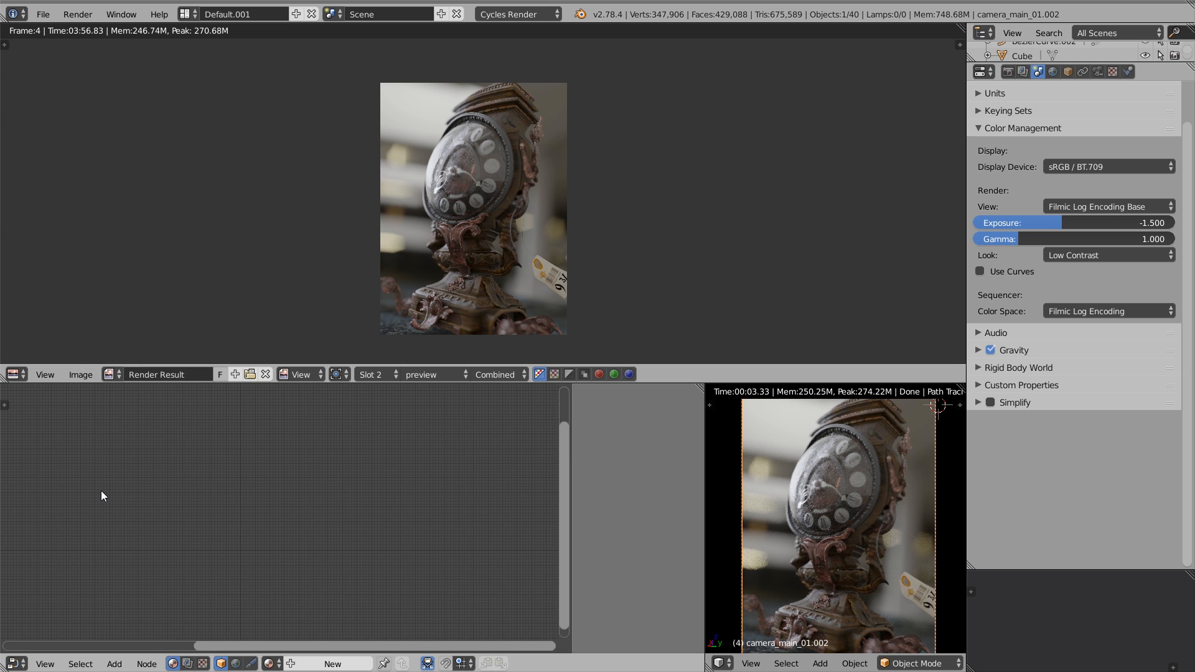
key("n")
left_click(188, 664)
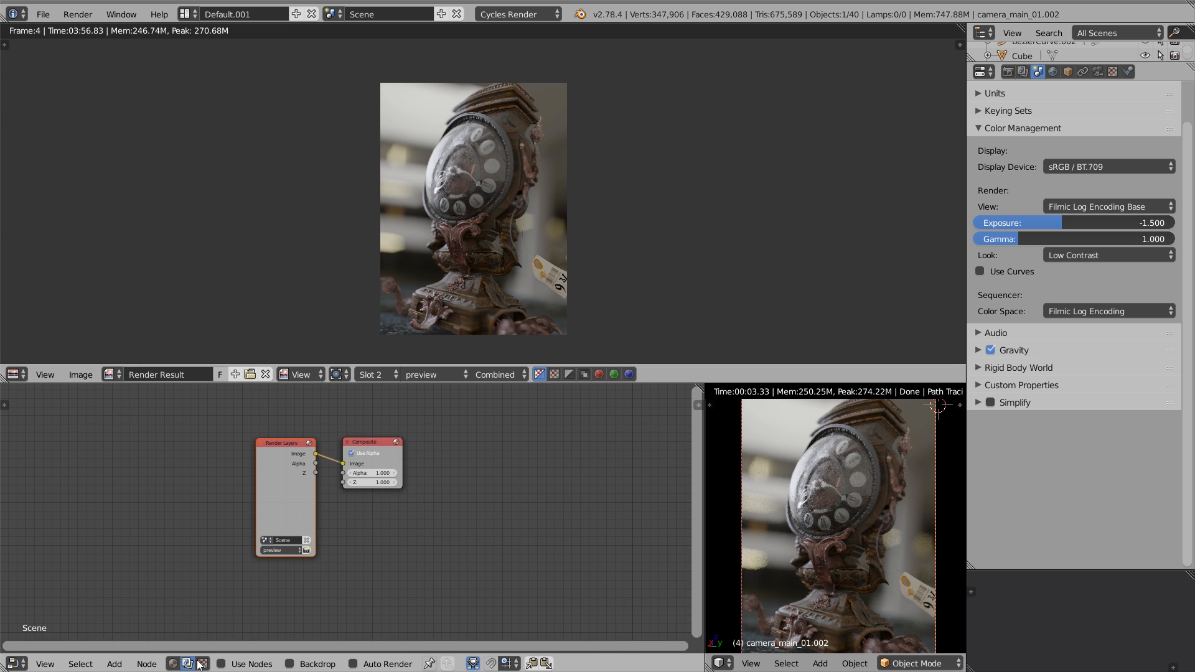
left_click(221, 664)
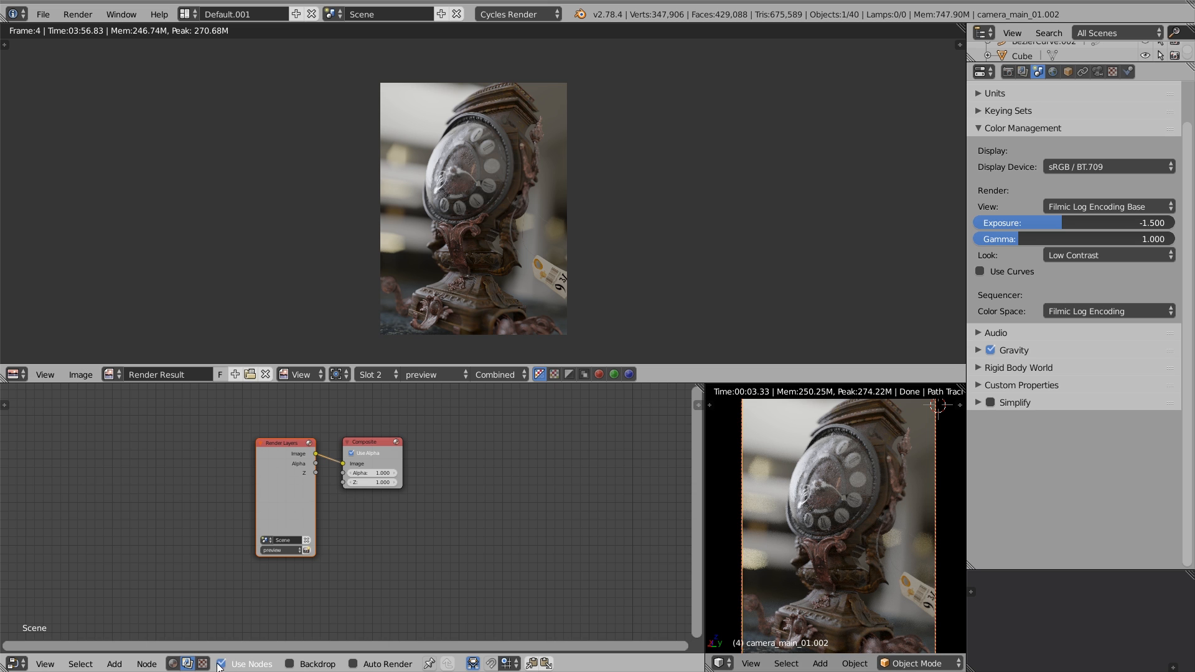
Step: Move the Composite node well away from the Render Layers node to make room between them
scroll(323, 506, "up", 1)
left_click(379, 429)
key("g")
left_click(585, 425)
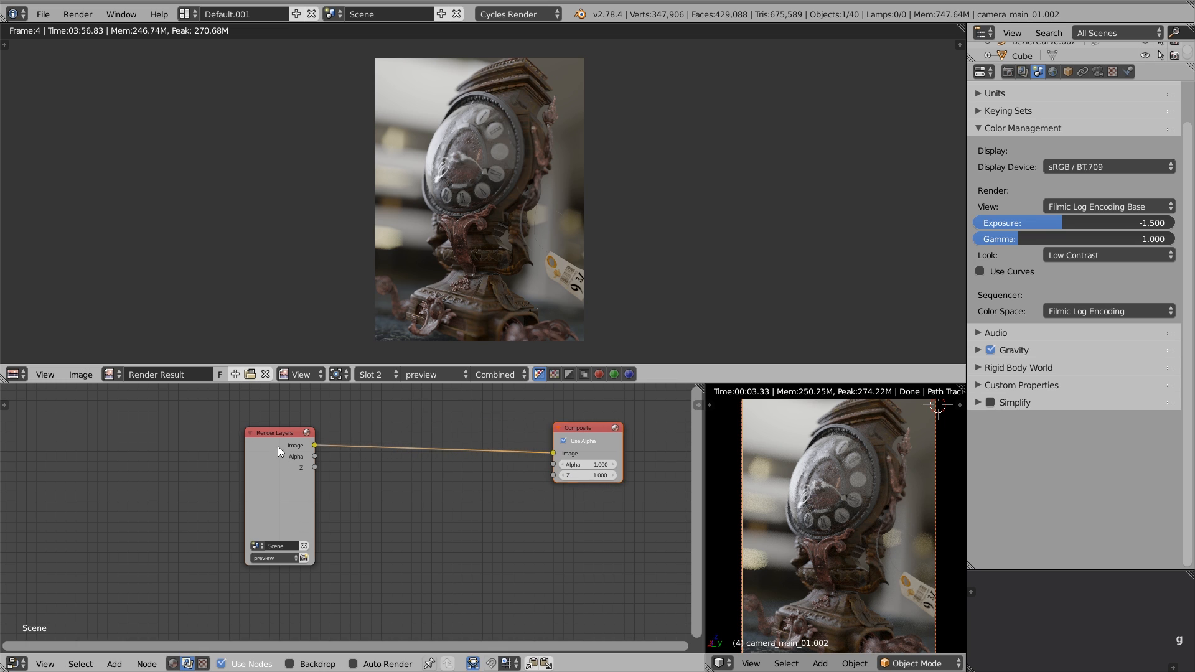
Step: Move the Render Layers node farther from the Composite node and insert a Glare node on the link between them
left_click(278, 447)
key("g")
left_click(188, 452)
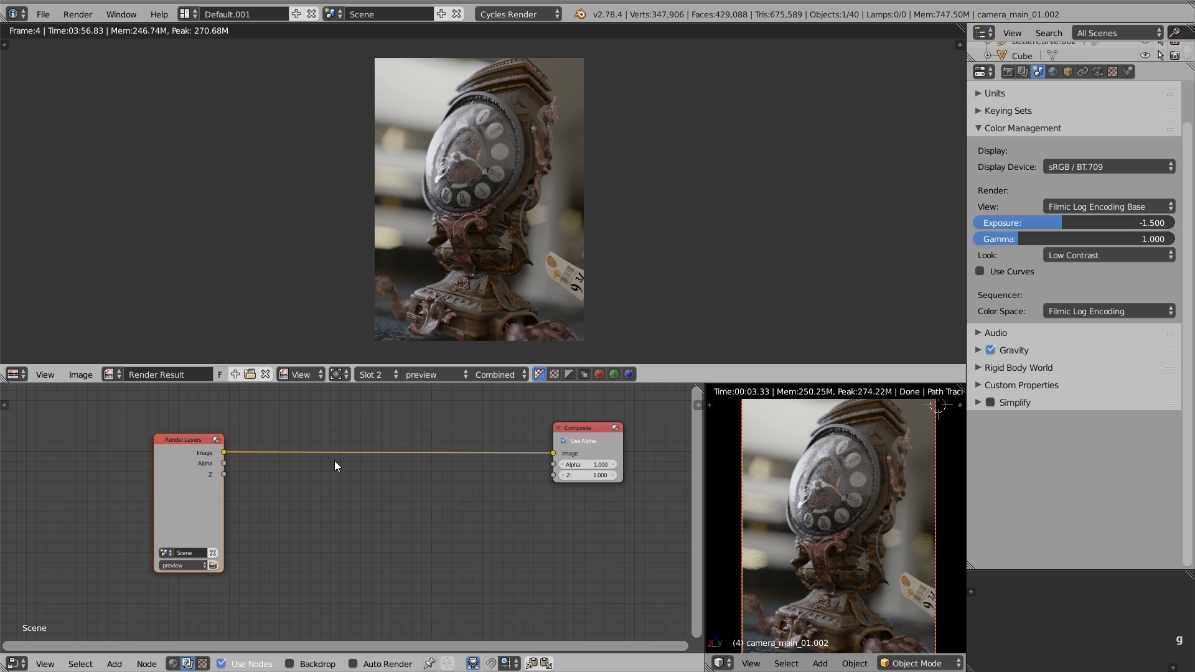
key("shift+a")
mouse_move(367, 487)
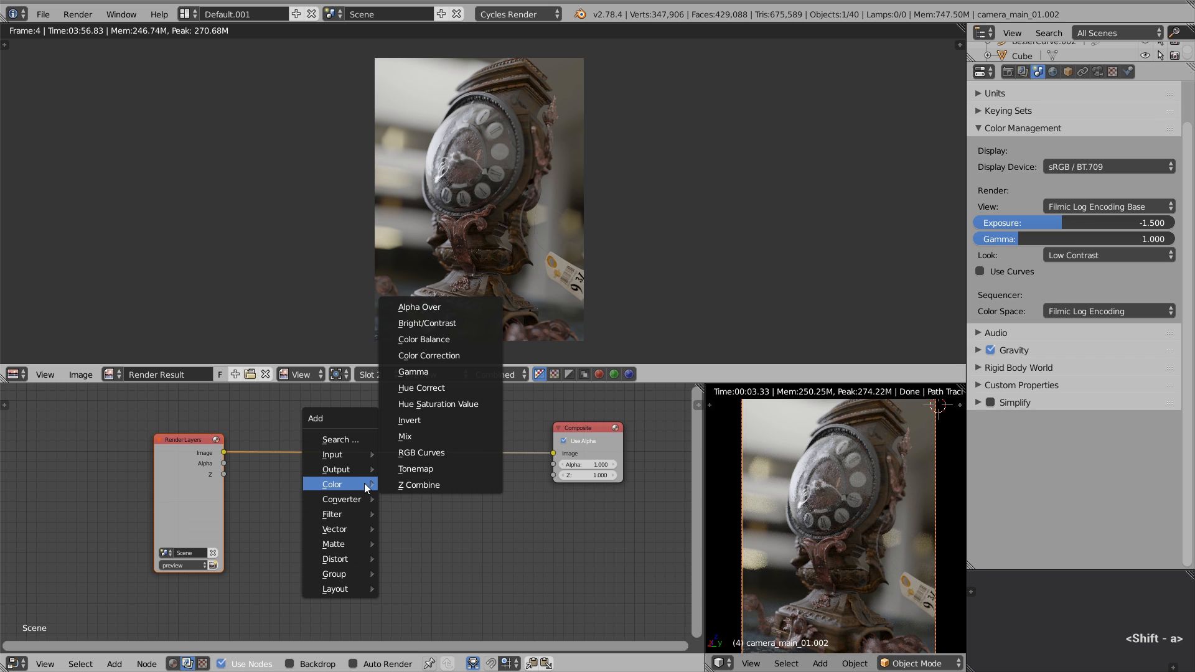
mouse_move(355, 511)
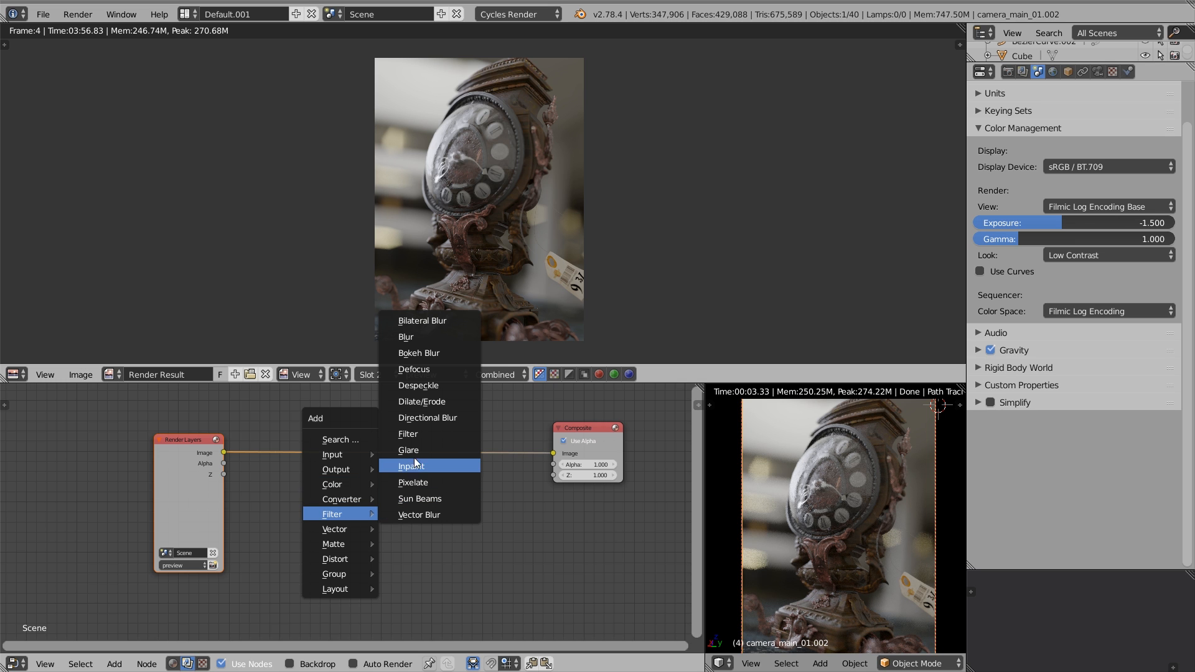
left_click(432, 450)
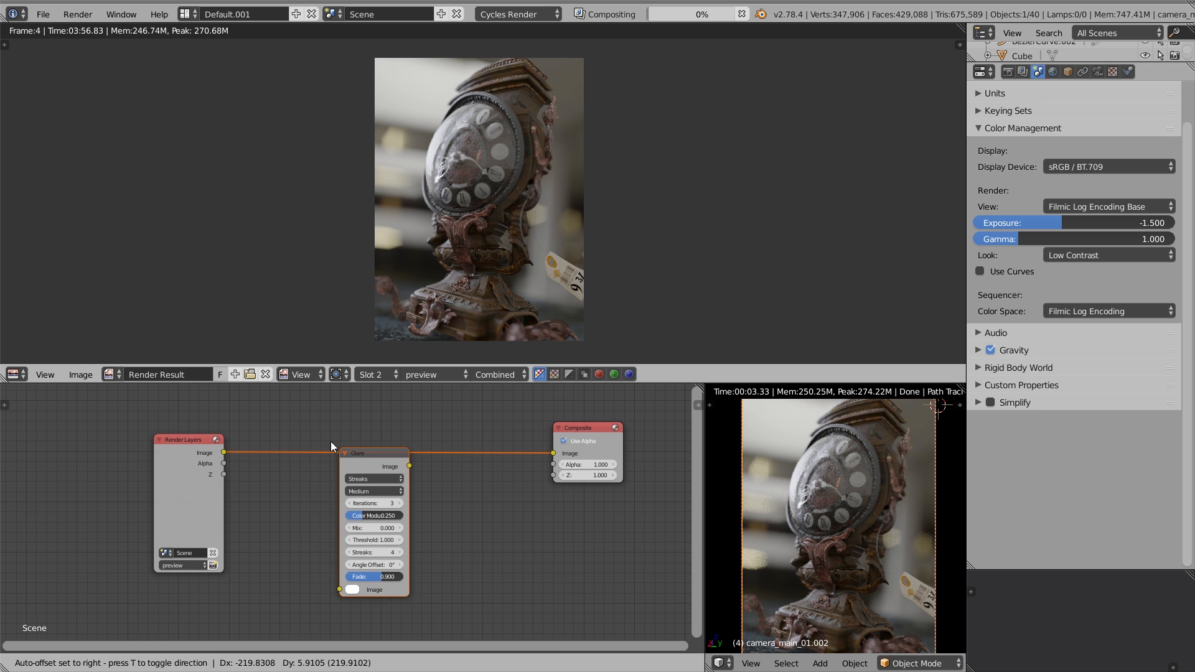
left_click(300, 428)
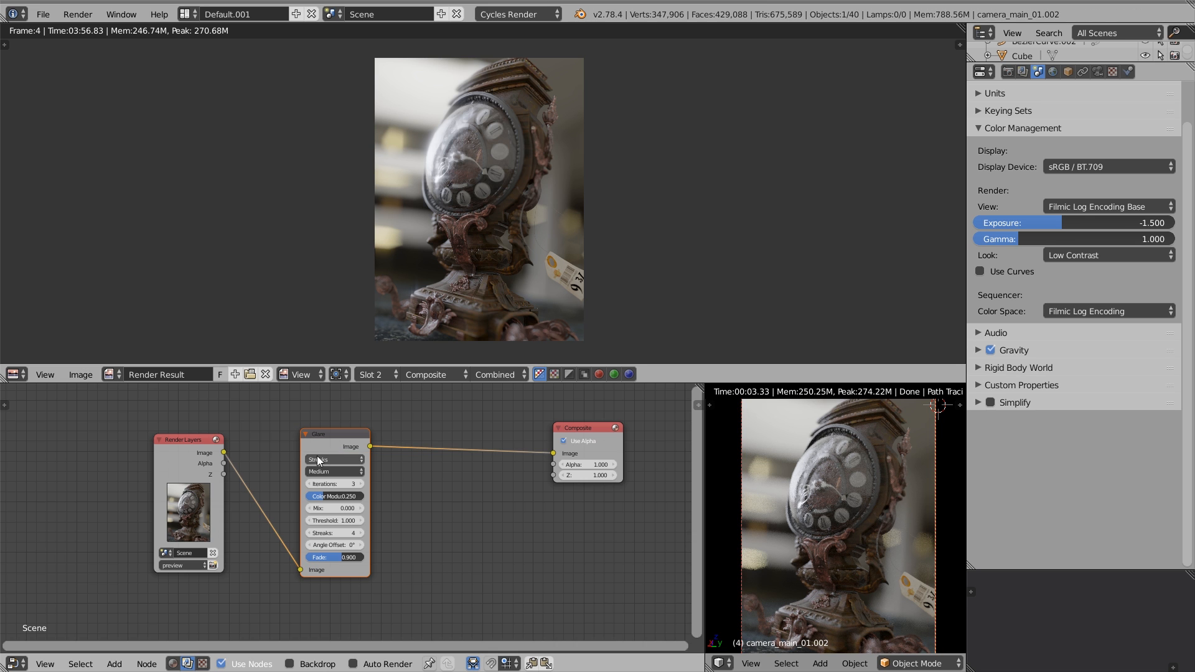
Step: Set the Glare node's type to Fog Glow and its quality to High
scroll(317, 461, "up", 1)
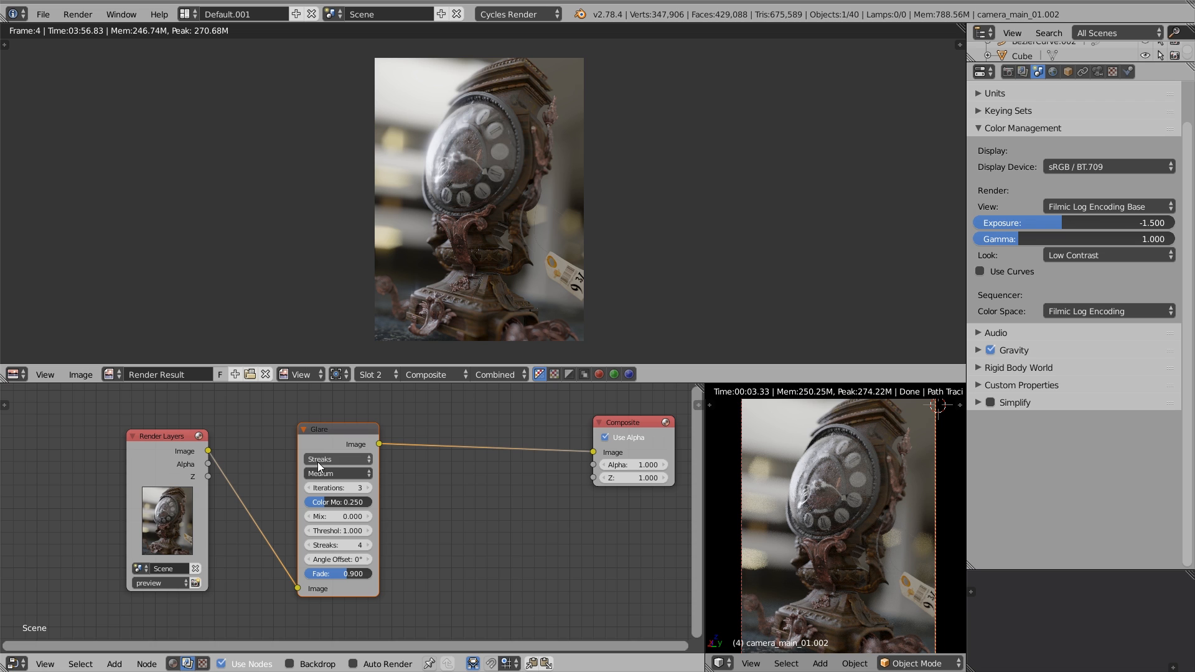
left_click(361, 457)
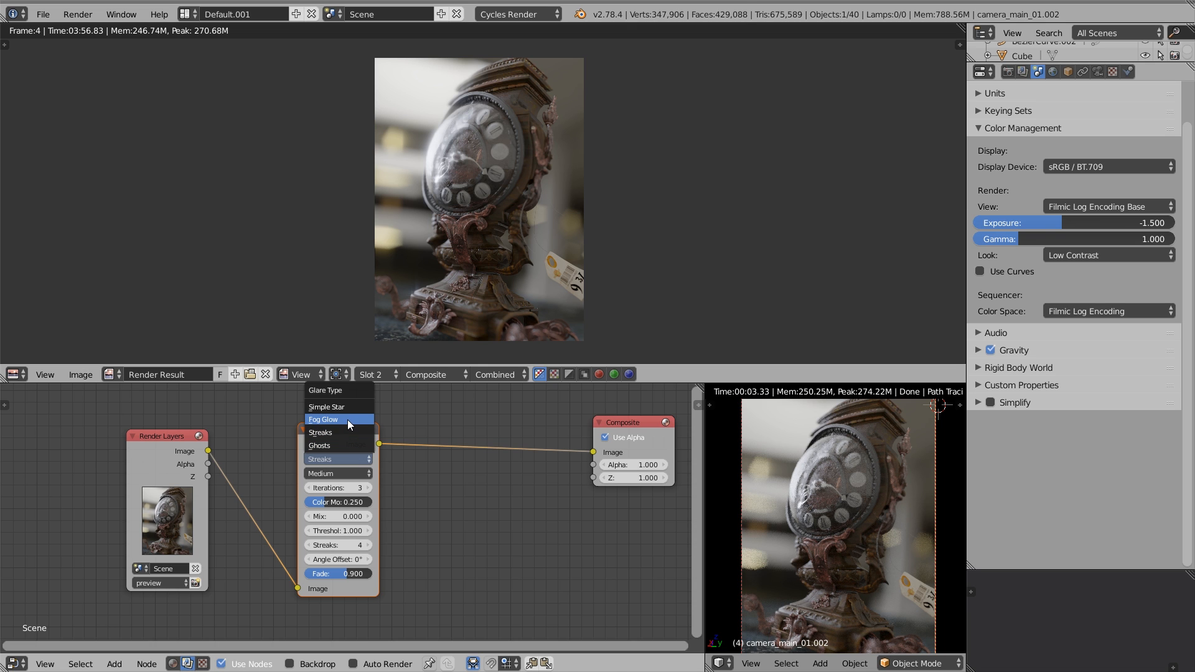
left_click(347, 420)
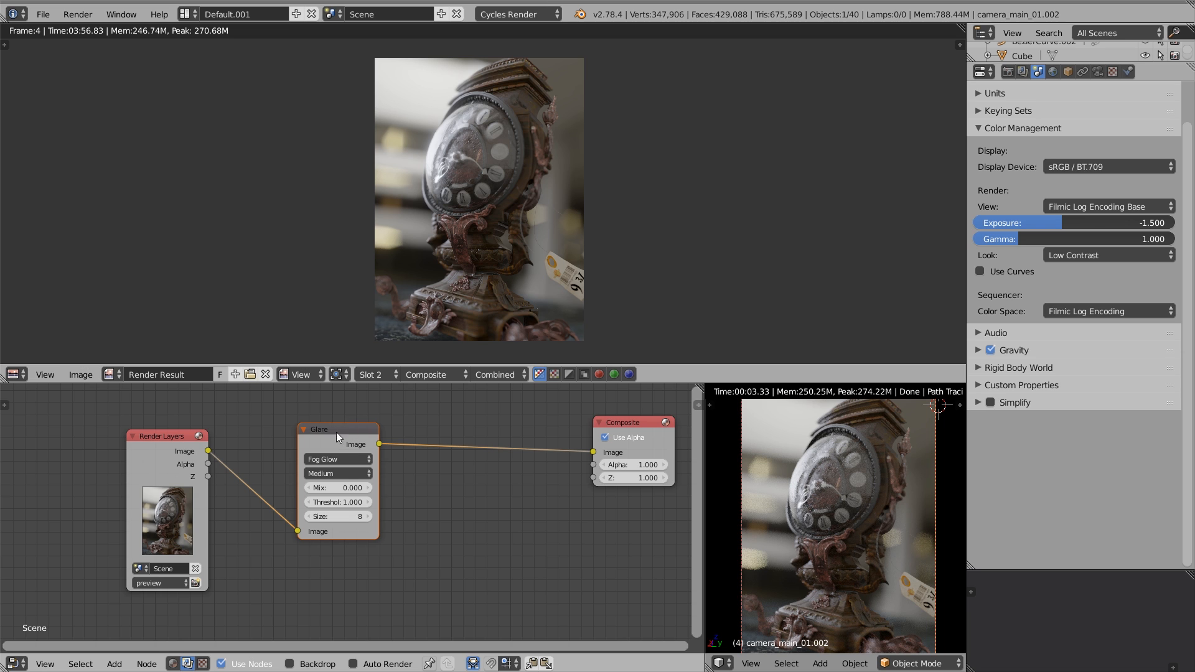
left_click(330, 472)
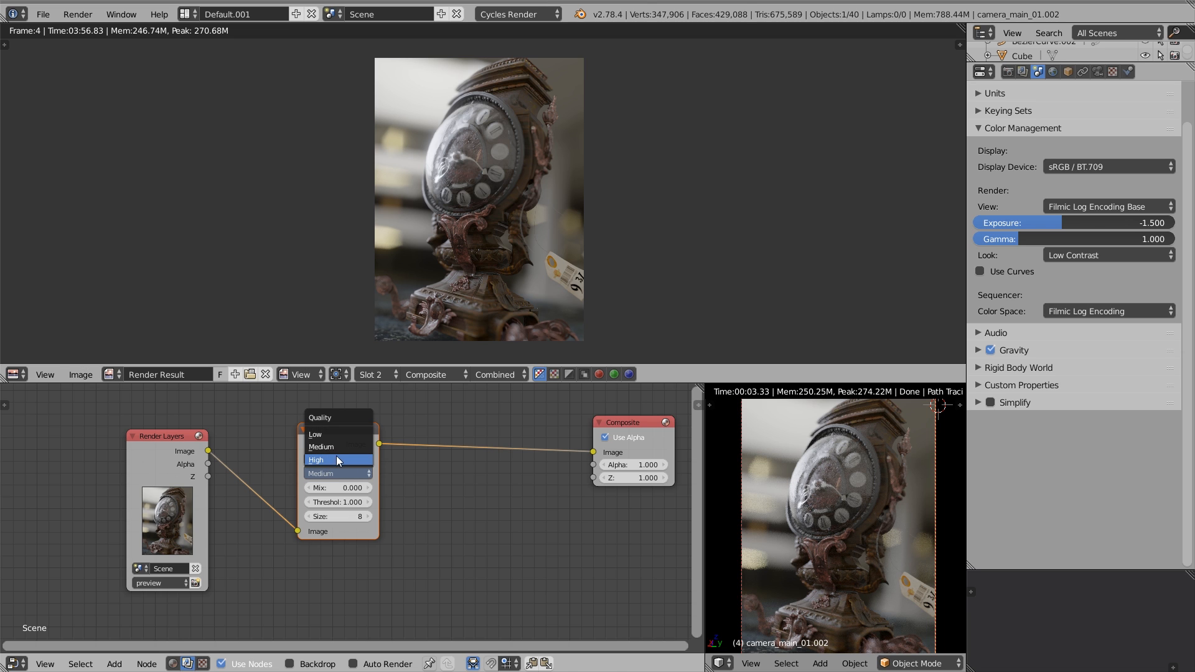
left_click(336, 459)
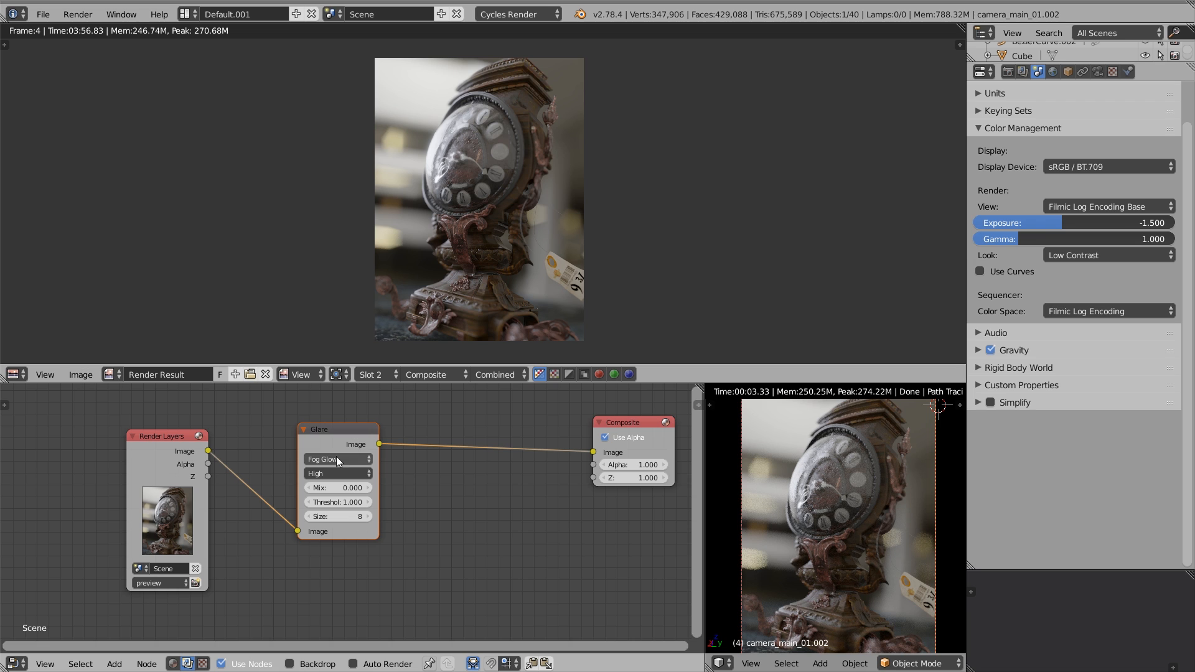
Step: Mute and unmute the Glare node to compare, and set its quality to Medium and Mix to -0.3
key("m")
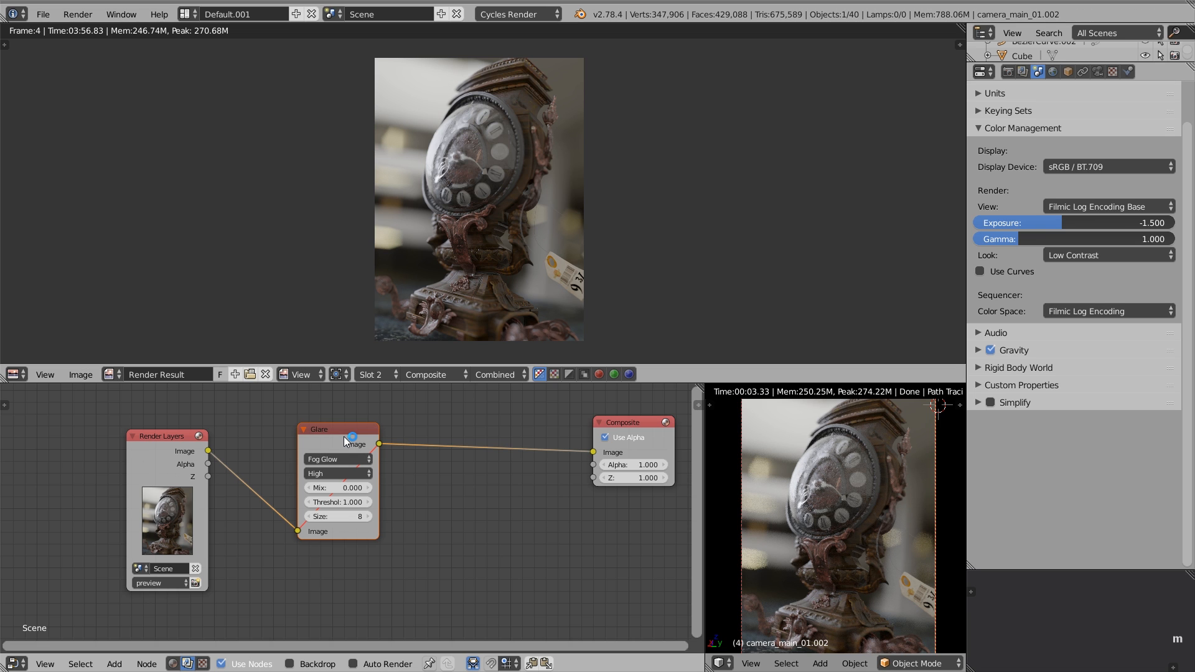
key("m")
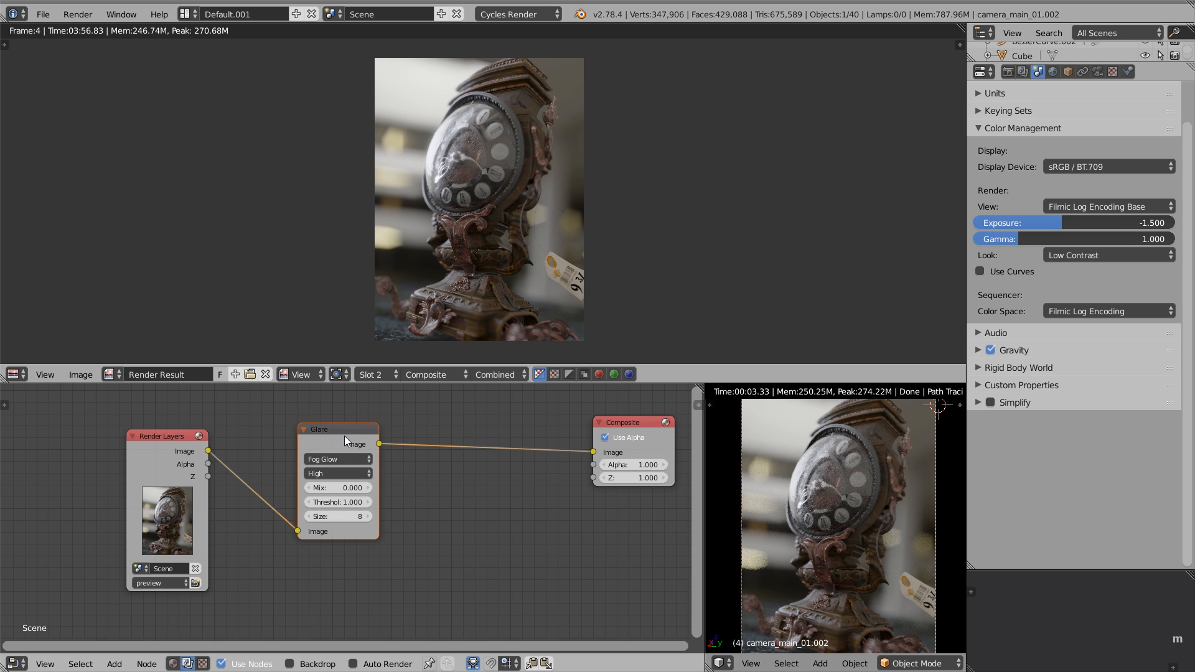
left_click(356, 472)
left_click(350, 449)
left_click(341, 490)
type("-0.3")
key("Return")
Step: Insert a Color Balance node between the Glare and Composite nodes and bring the Render Layers node closer to the Glare node
key("shift+a")
mouse_move(438, 446)
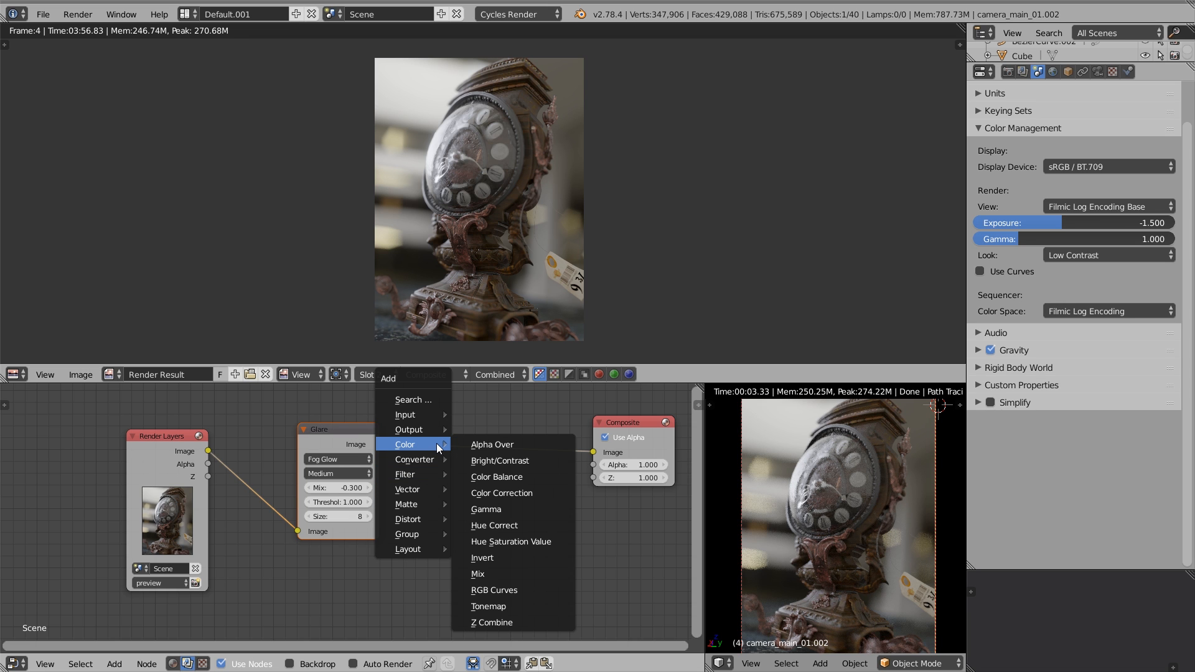
left_click(544, 479)
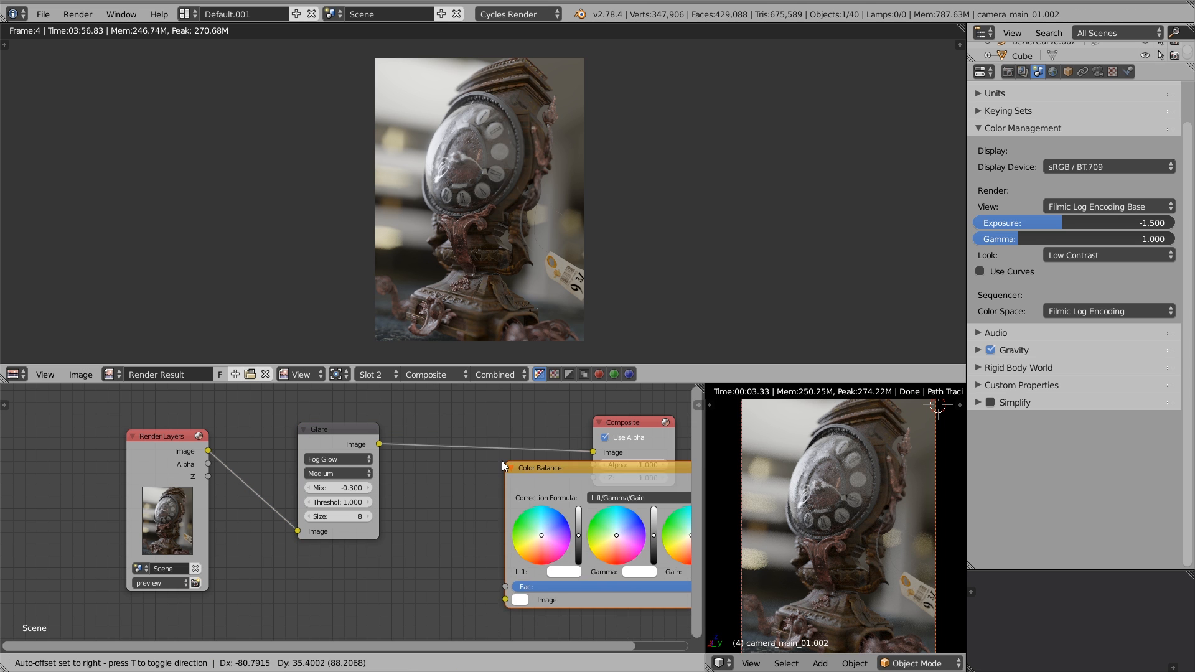
left_click(390, 420)
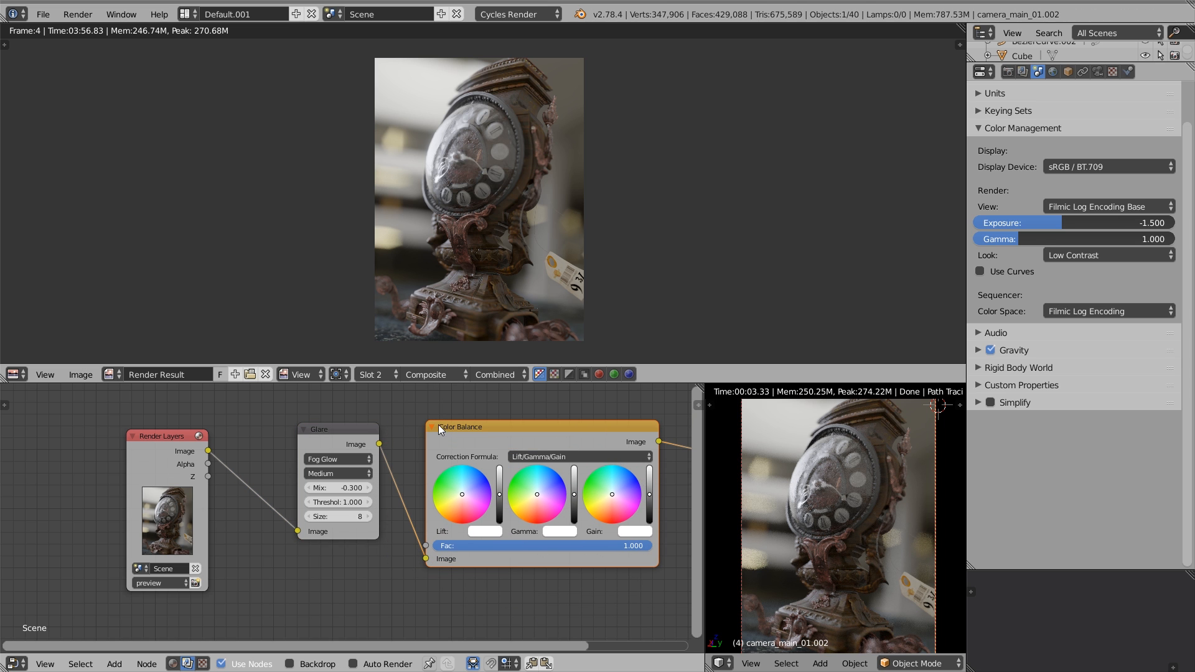
left_click_drag(181, 437, 248, 431)
middle_click_drag(443, 435, 308, 435)
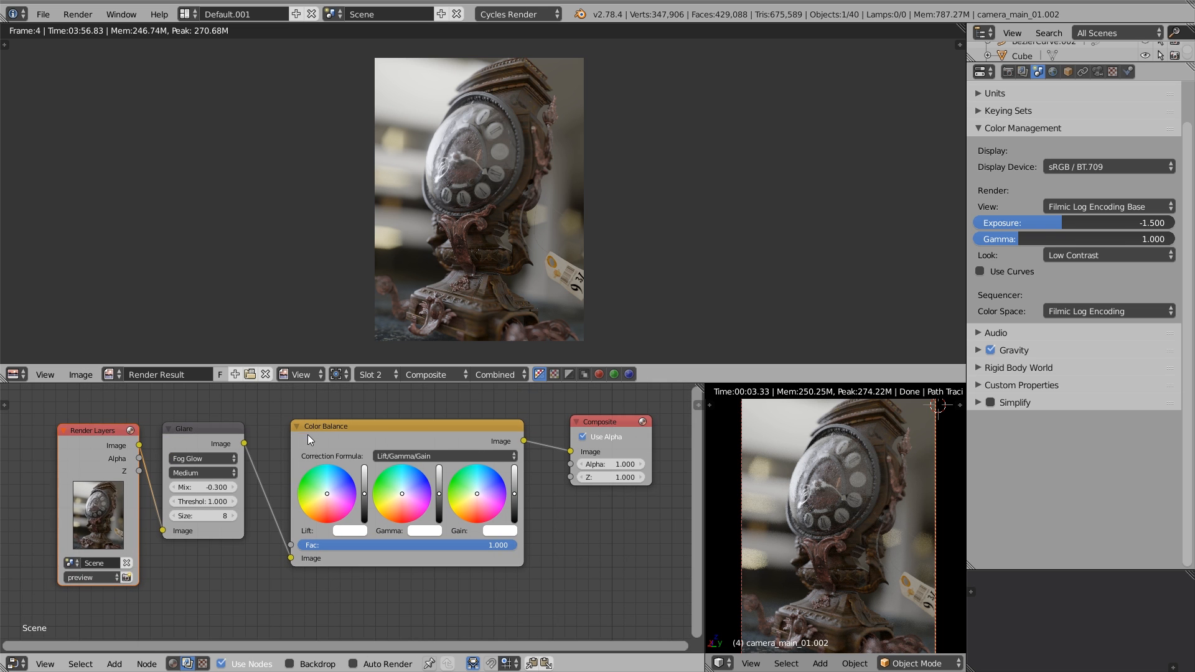
Step: Switch the Color Balance node's correction formula to Offset/Power/Slope (ASC-CDL)
scroll(356, 454, "up", 3)
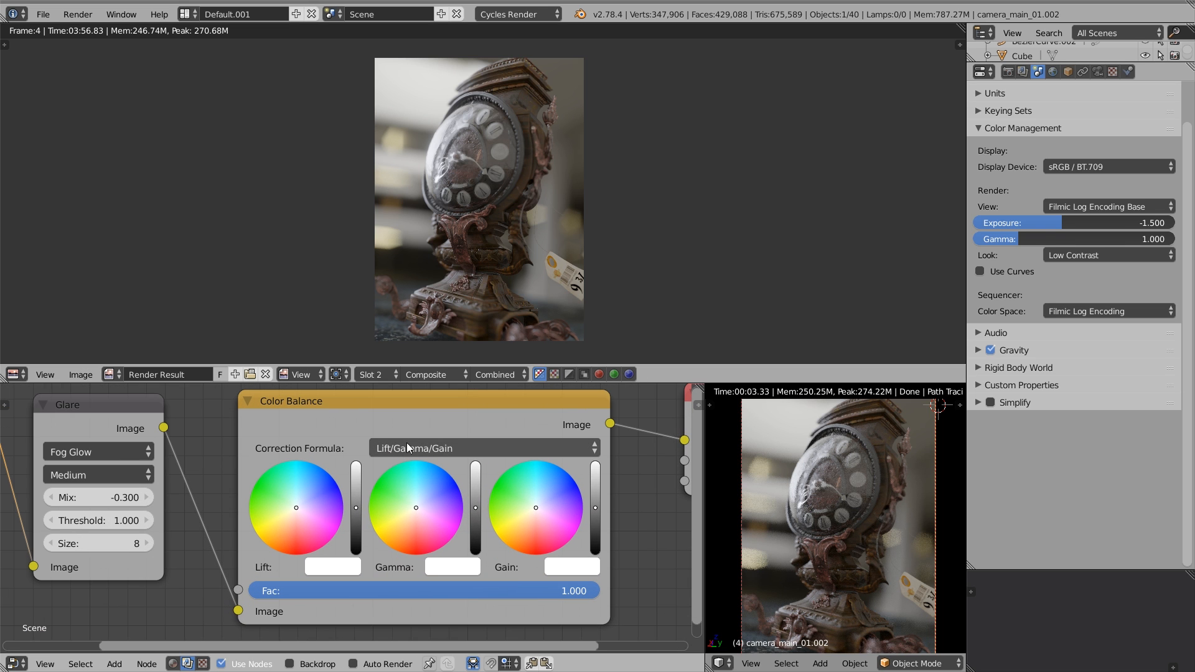
left_click(411, 445)
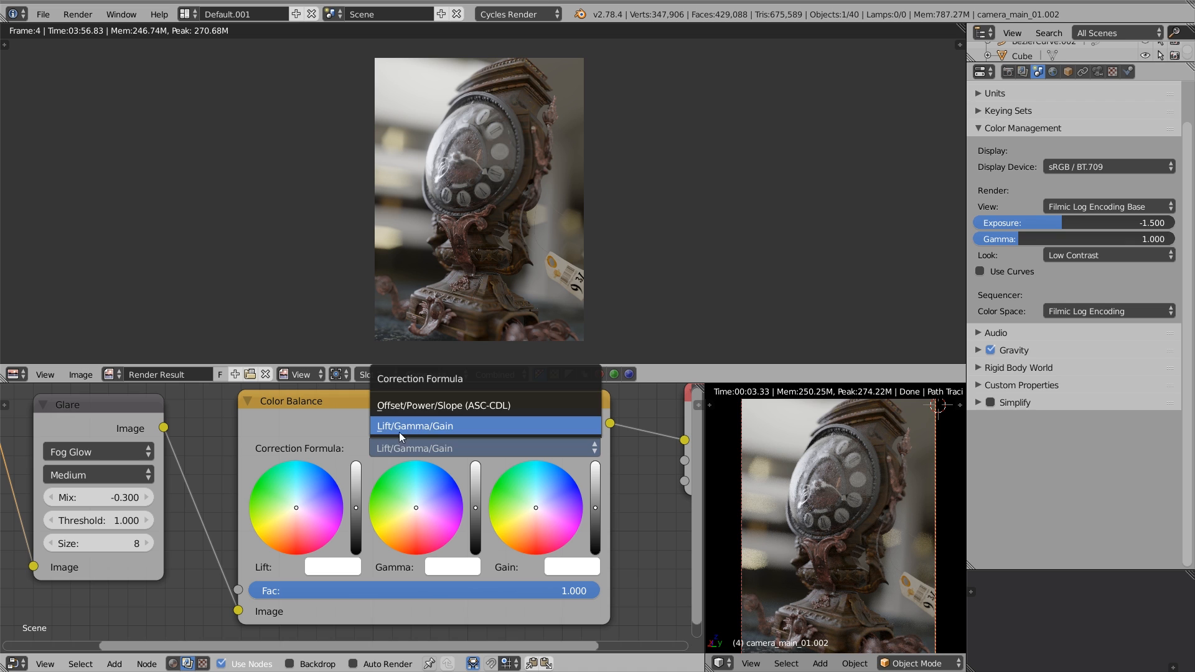
left_click(399, 427)
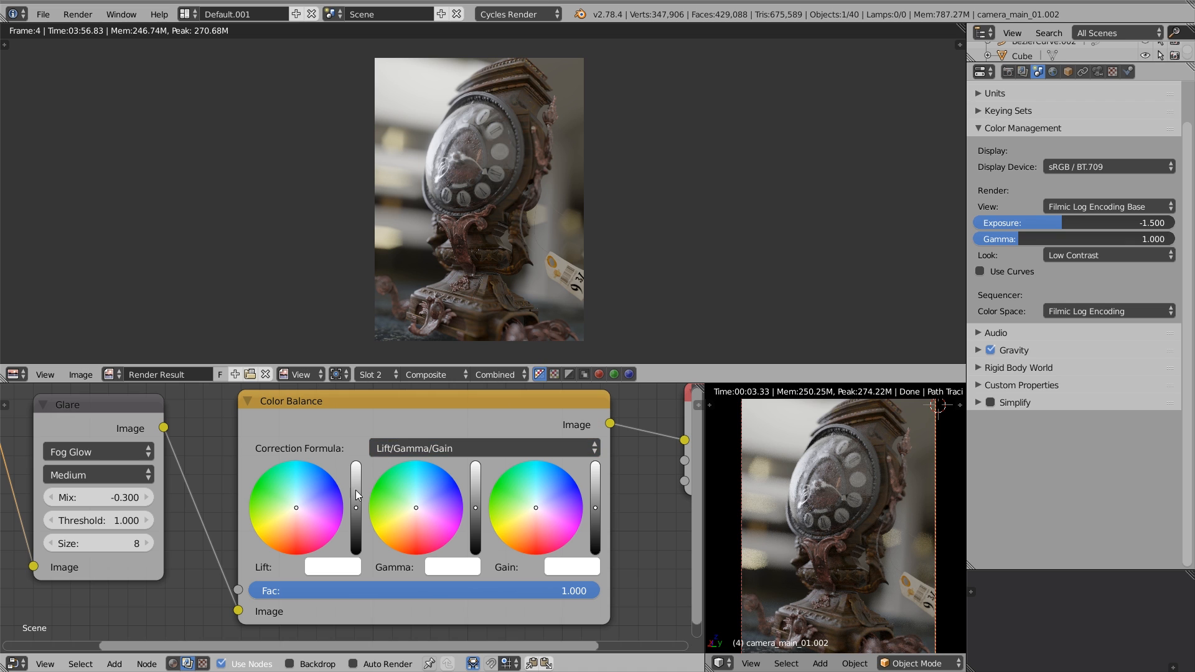
left_click(413, 447)
left_click(530, 404)
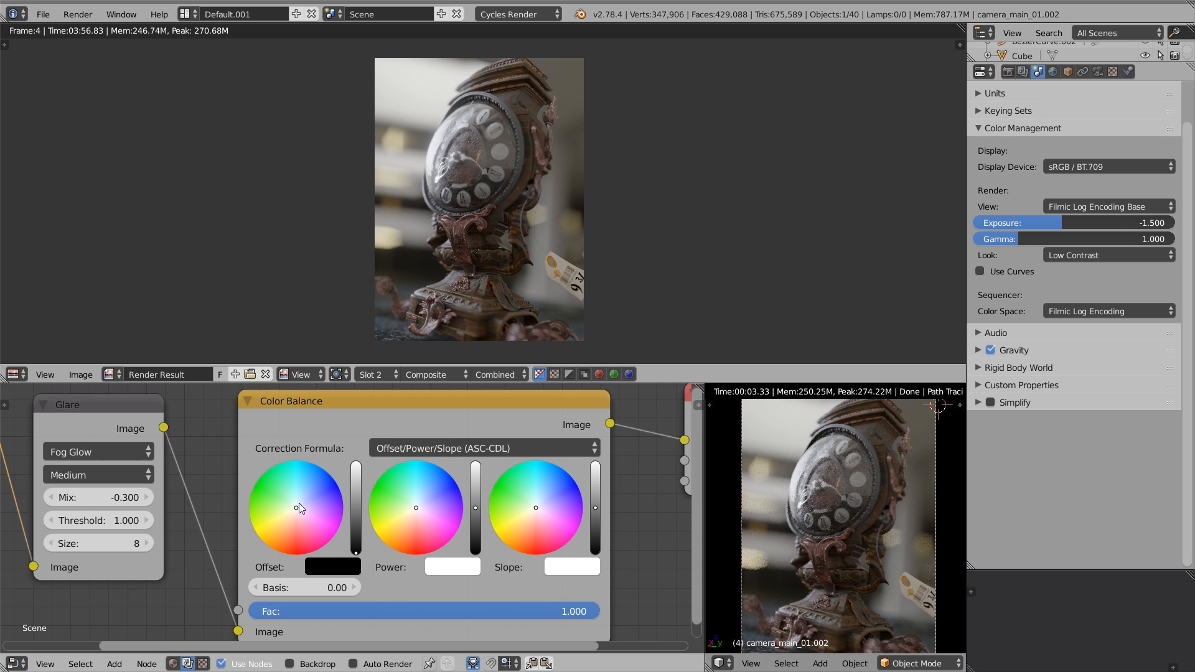
Step: Try raising the Color Balance offset and tinting it blue and orange
left_click_drag(356, 553, 357, 537)
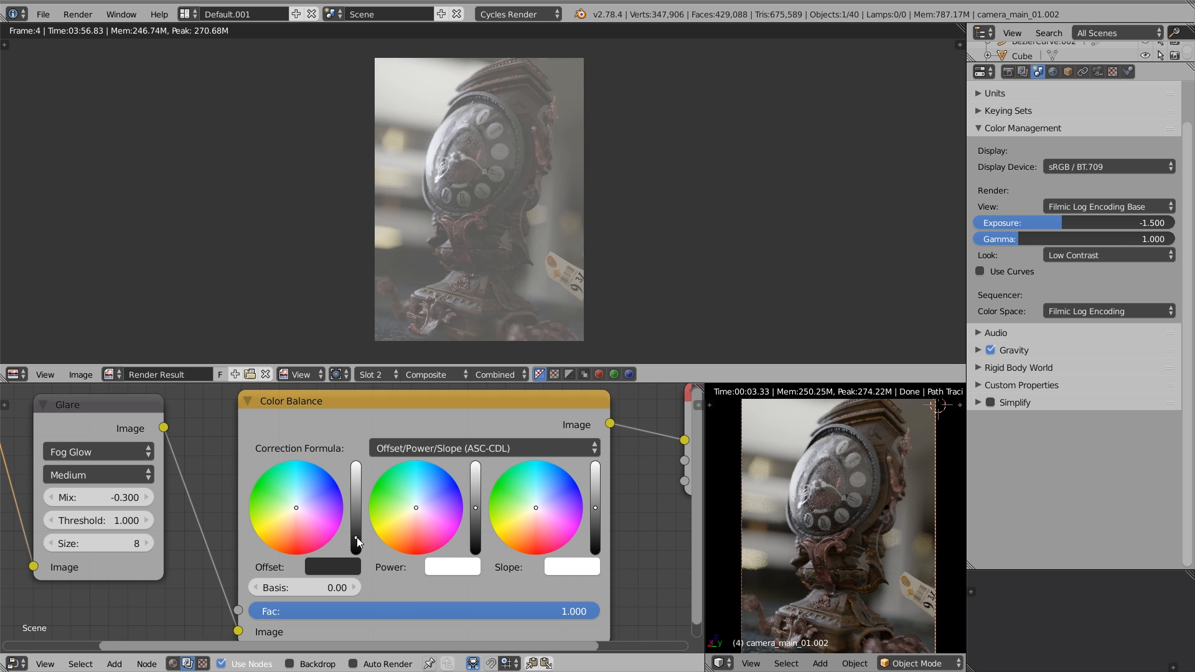
left_click_drag(356, 539, 356, 555)
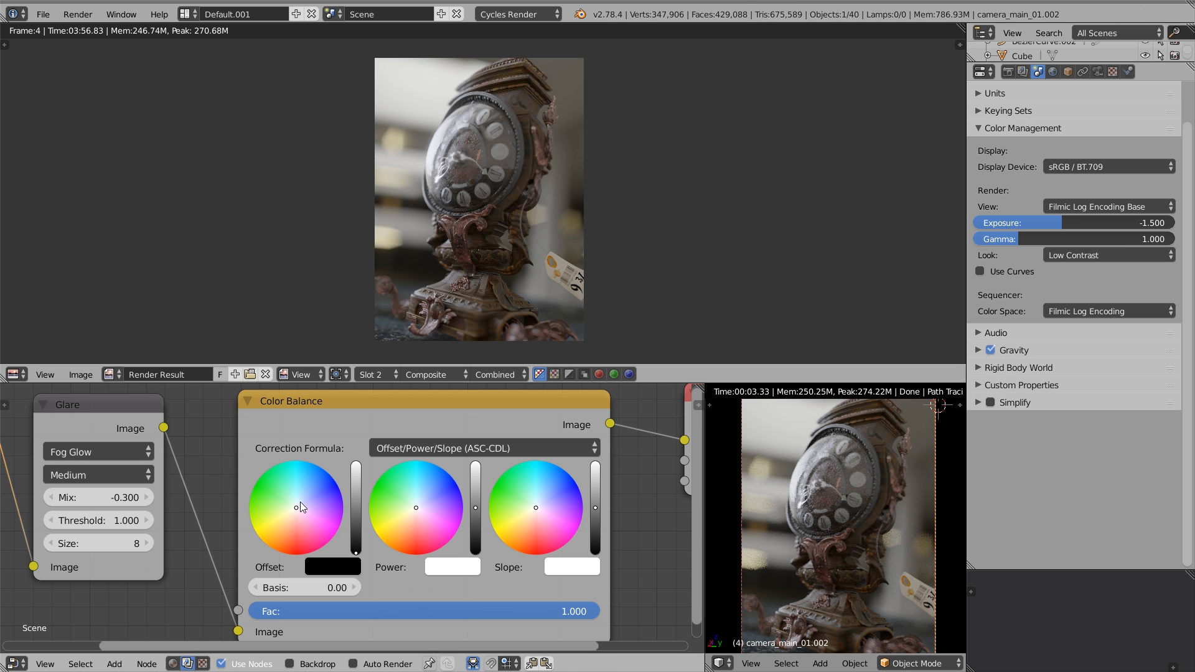
left_click_drag(300, 498, 303, 482)
left_click_drag(357, 552, 357, 541)
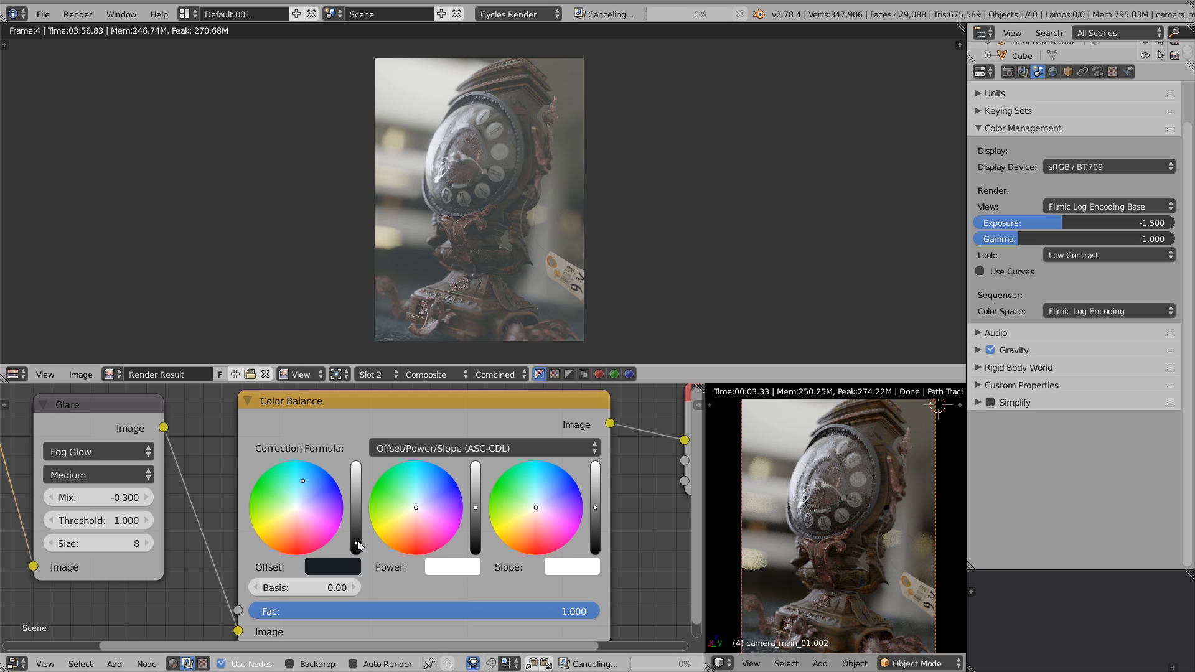
left_click_drag(308, 472, 312, 465)
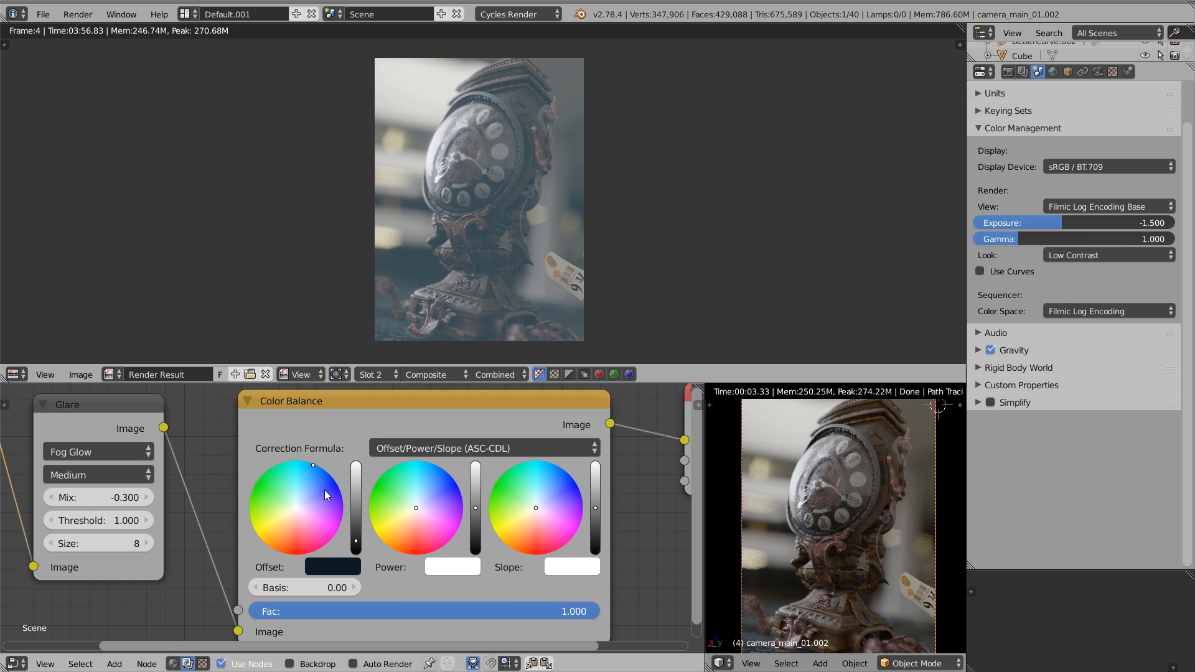
left_click_drag(313, 468, 275, 545)
Step: Try shifting the Offset's Basis, set it back to 0 and lower the offset to black
mouse_move(312, 593)
left_mouse_down()
mouse_move(270, 593)
mouse_move(316, 592)
left_mouse_up()
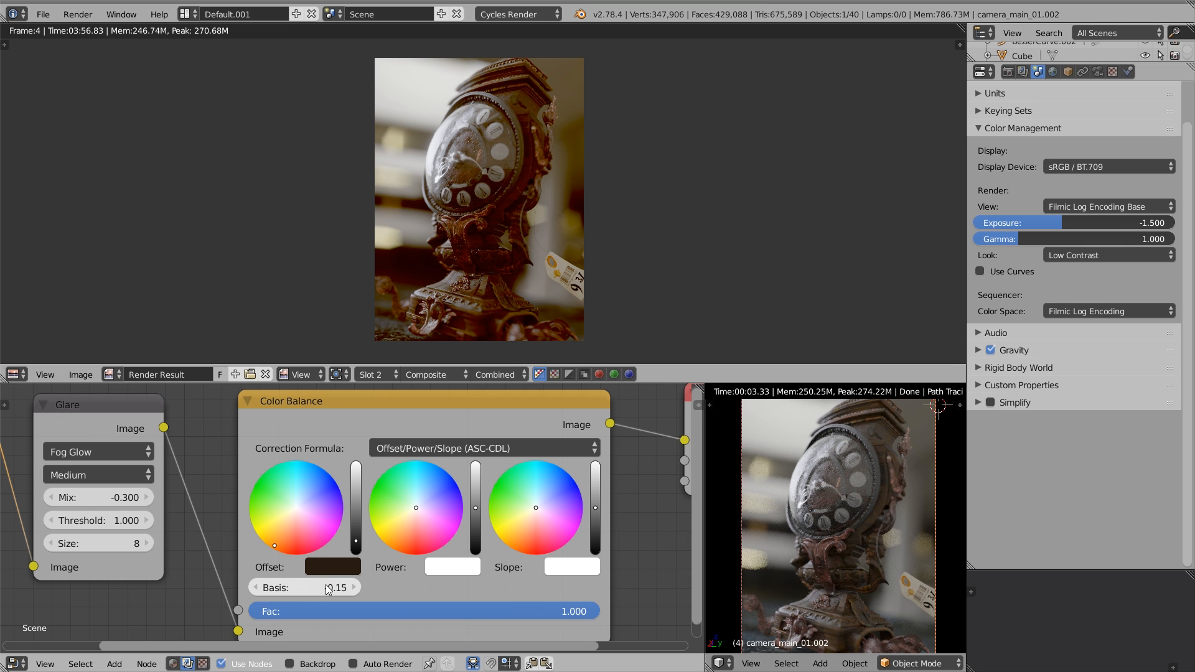
left_click(330, 590)
type("0")
key("Return")
left_click_drag(356, 542, 355, 555)
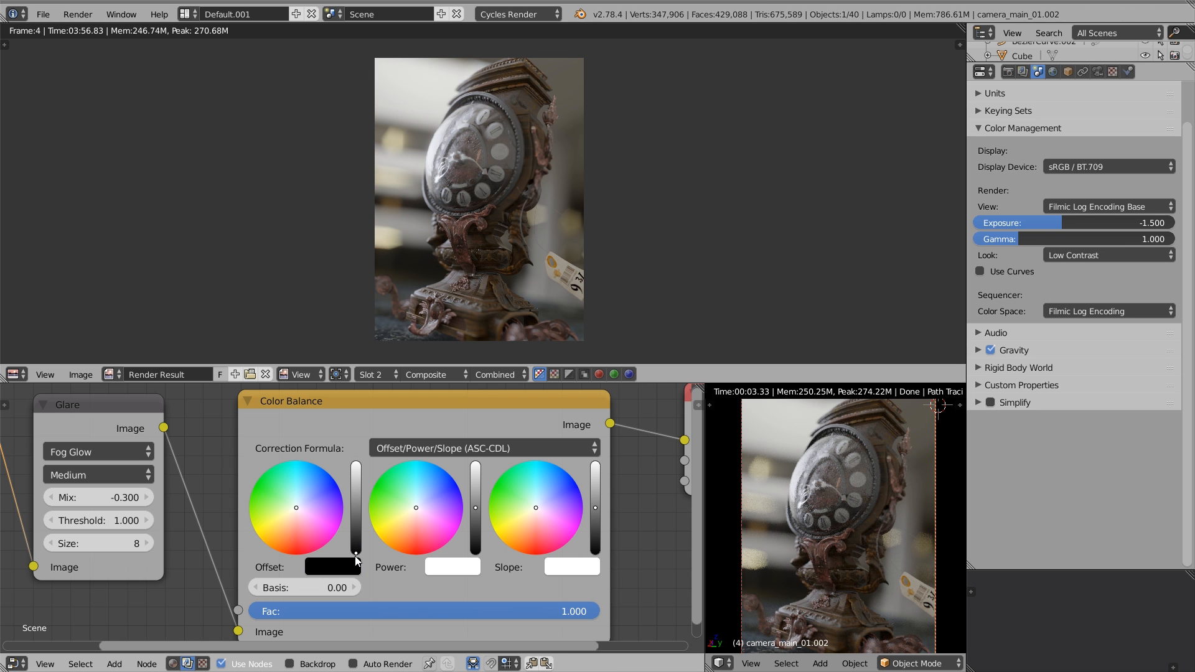
Step: Try a blue tint on the Power color, settle on a pale warm yellow and raise its brightness
scroll(401, 505, "down", 4)
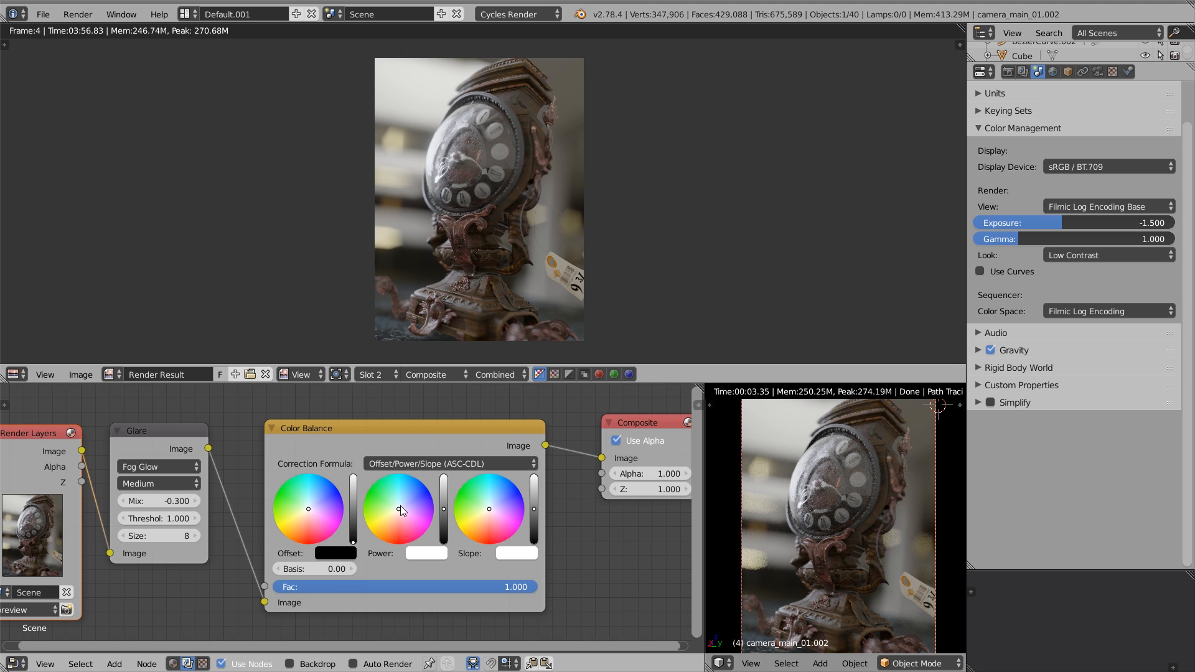
left_click_drag(401, 507, 410, 483)
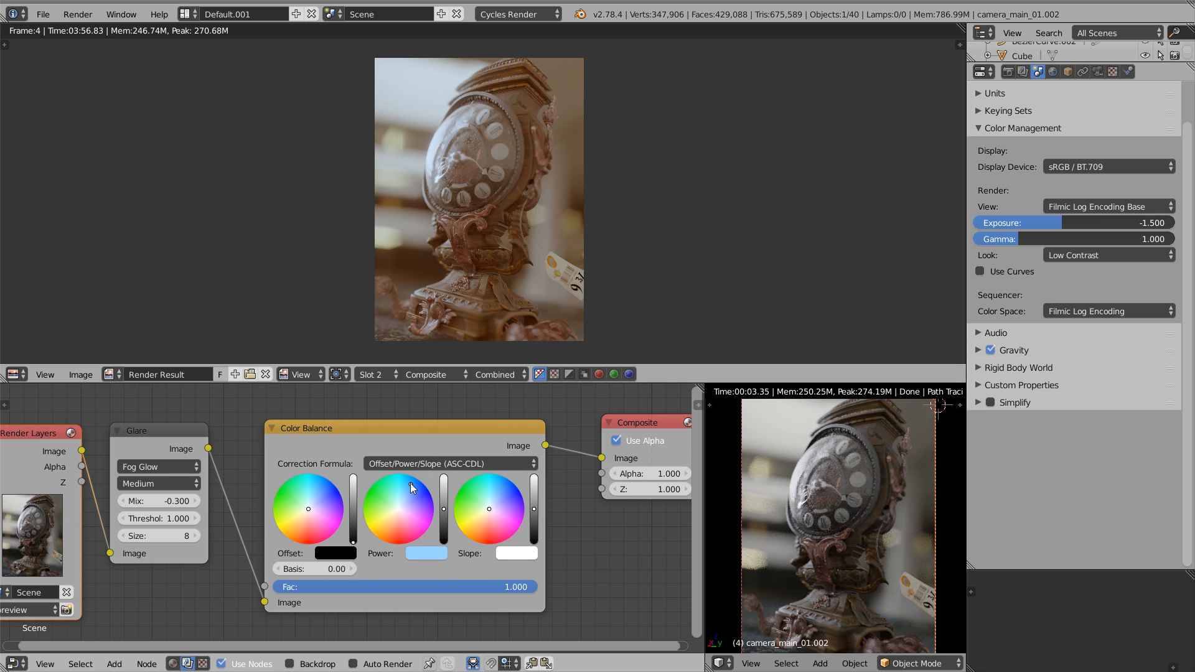
left_click_drag(410, 484, 444, 494)
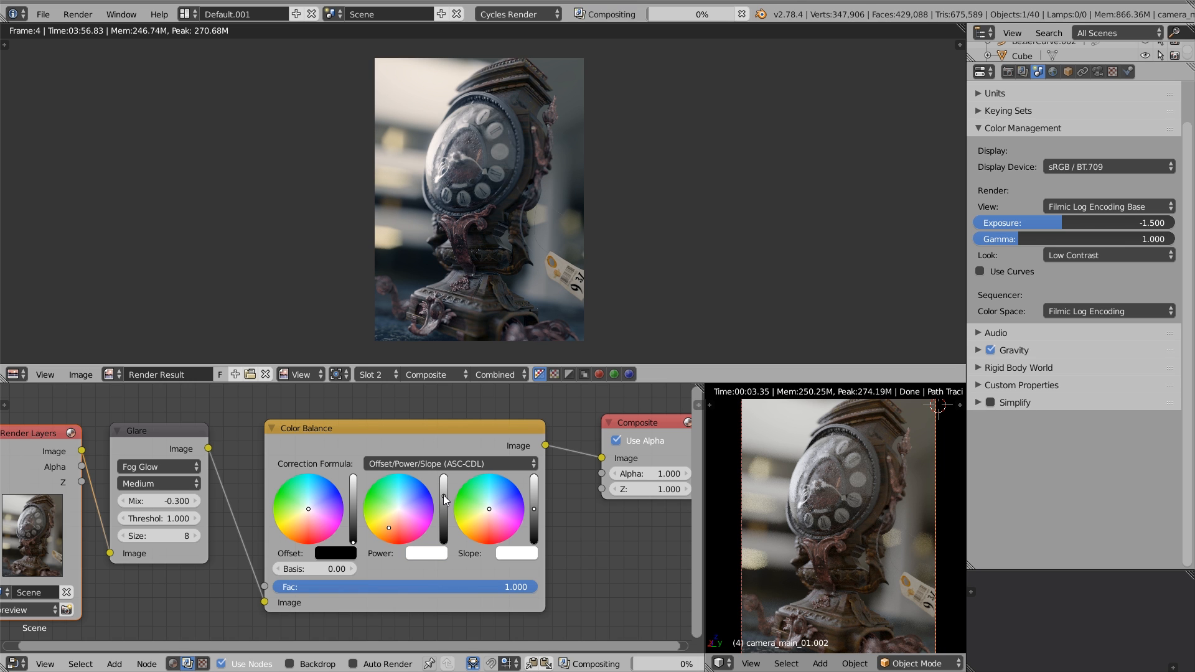
left_click(386, 531)
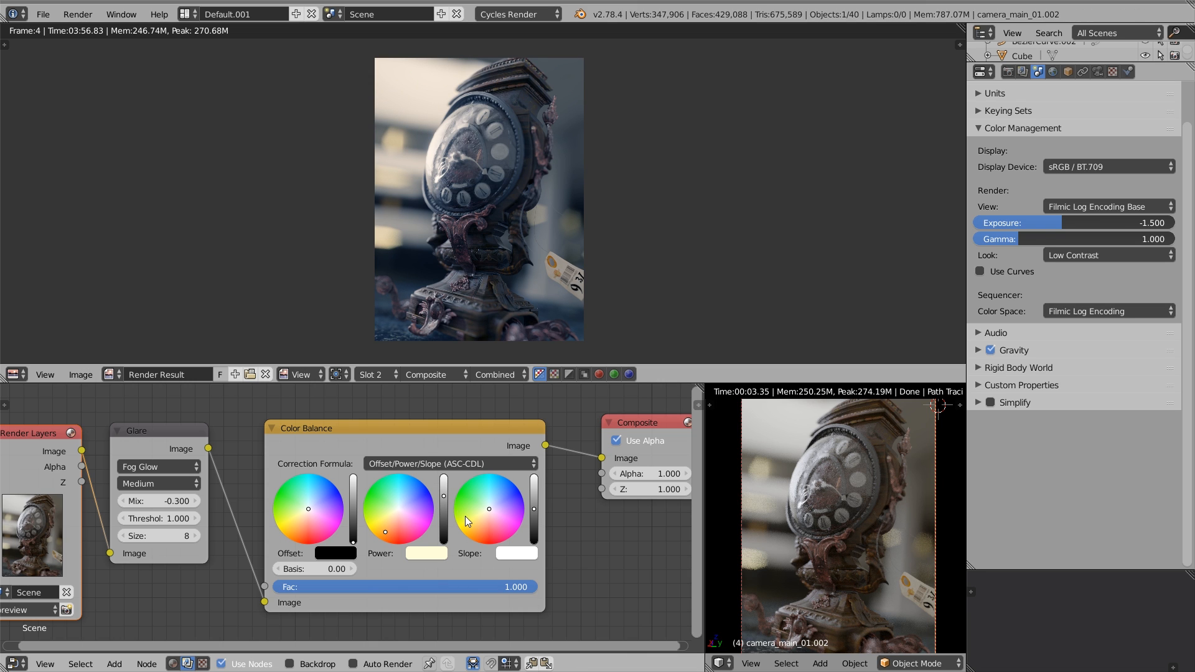
Step: Tint the Slope color warm orange and raise it to R 2.000, G 1.656, B 1.089
left_click_drag(491, 510, 535, 480)
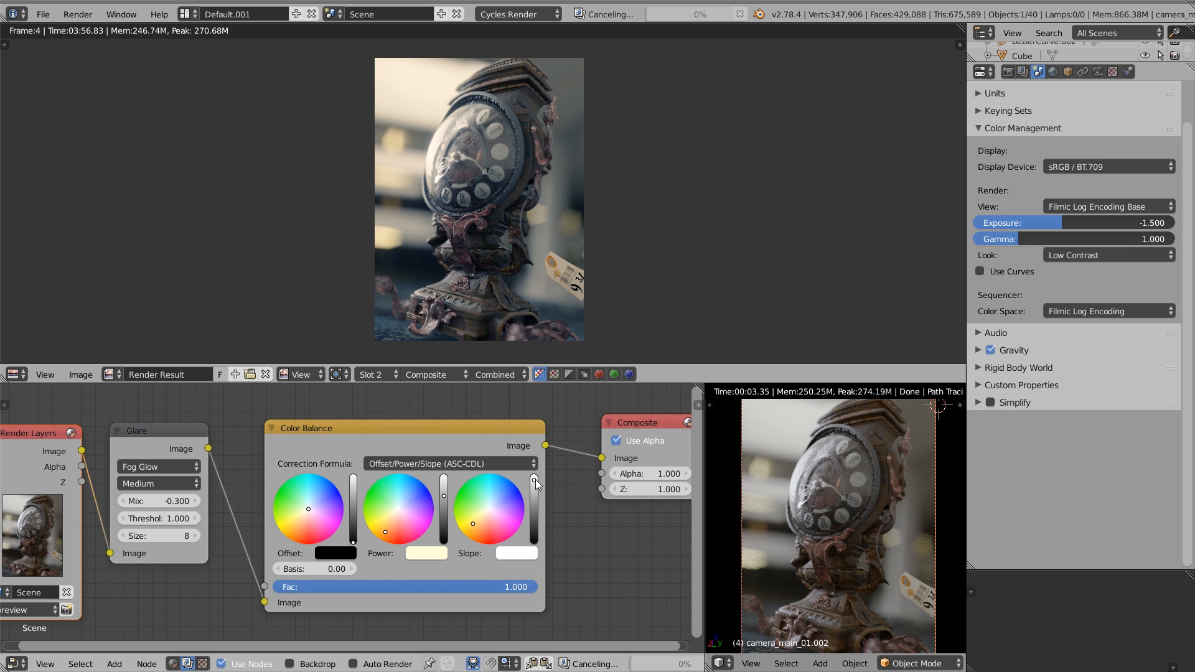
left_click_drag(472, 531, 472, 529)
left_click(504, 554)
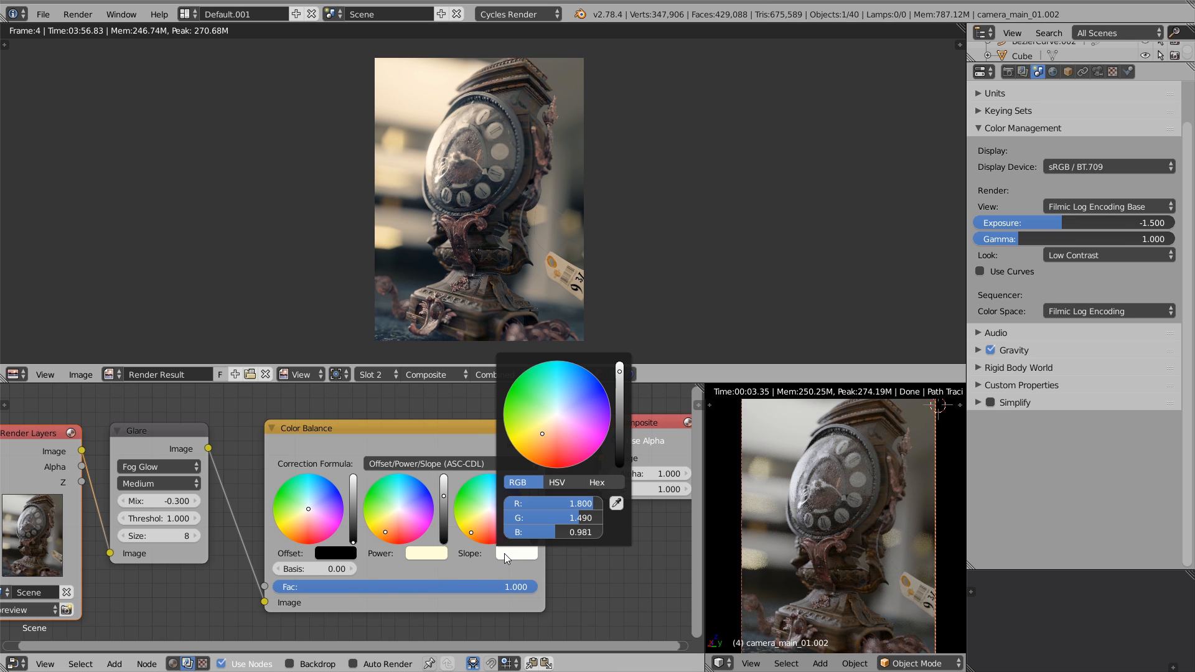
left_click_drag(621, 373, 620, 363)
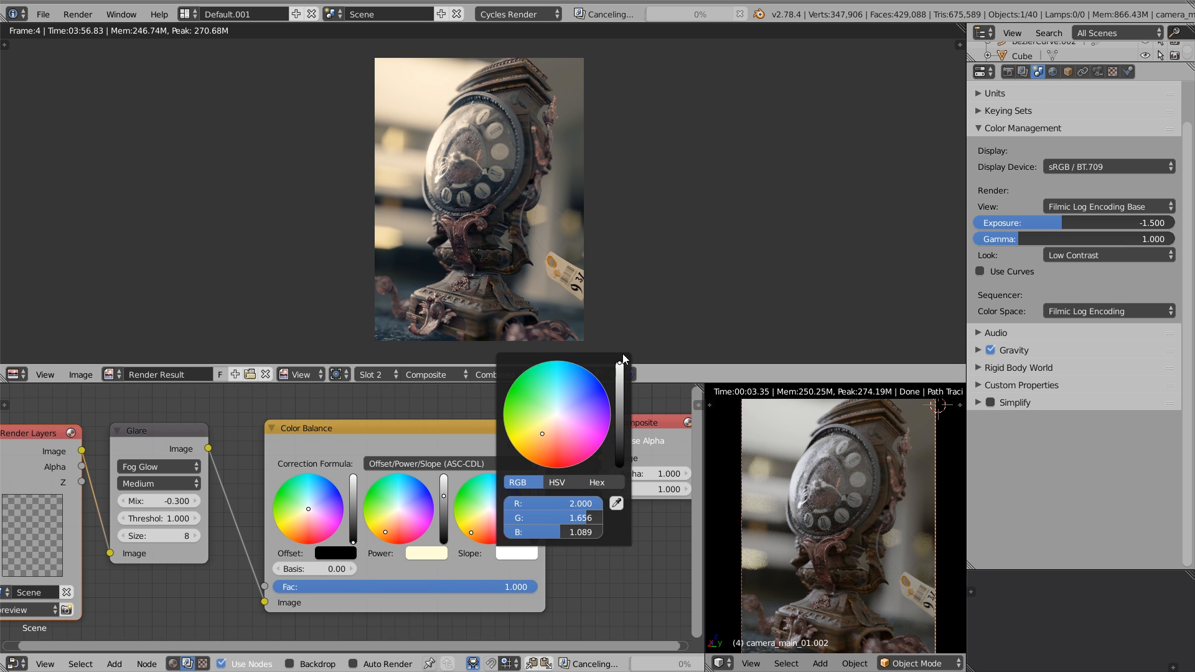
Step: Try 5 for the Slope color's red and 4 for its green, and enter 3 for both channels
left_click(548, 502)
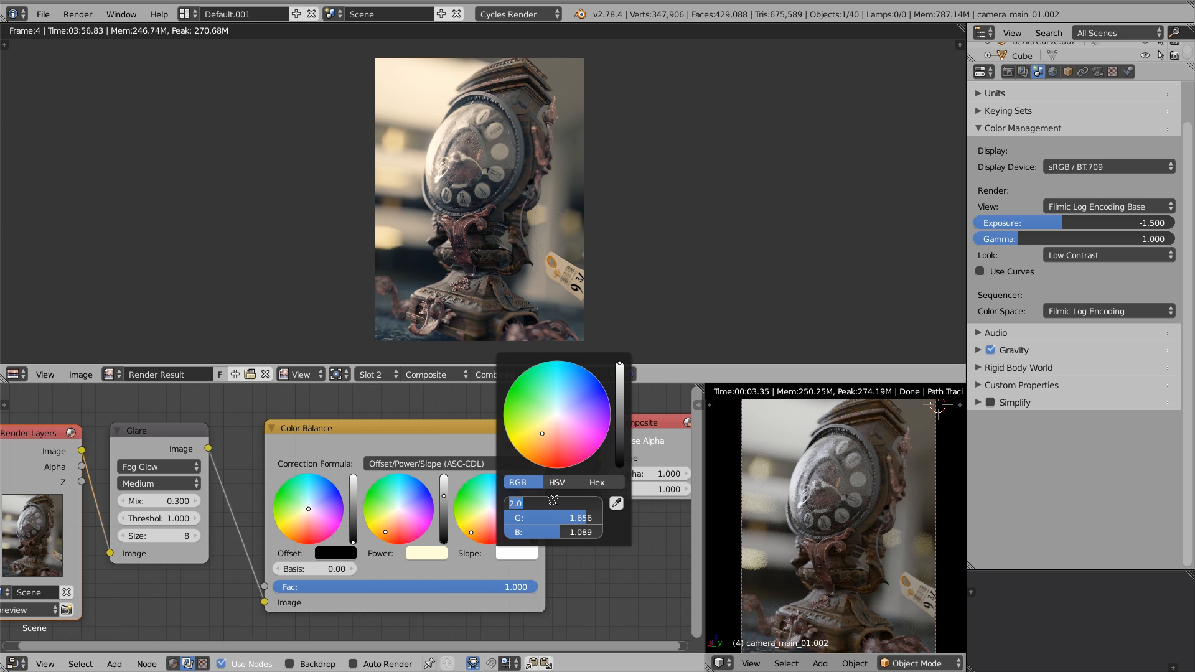
type("5")
key("Return")
left_click(552, 504)
type("3")
key("Return")
left_click(552, 516)
type("4")
key("Return")
left_click(551, 517)
type("3")
key("Return")
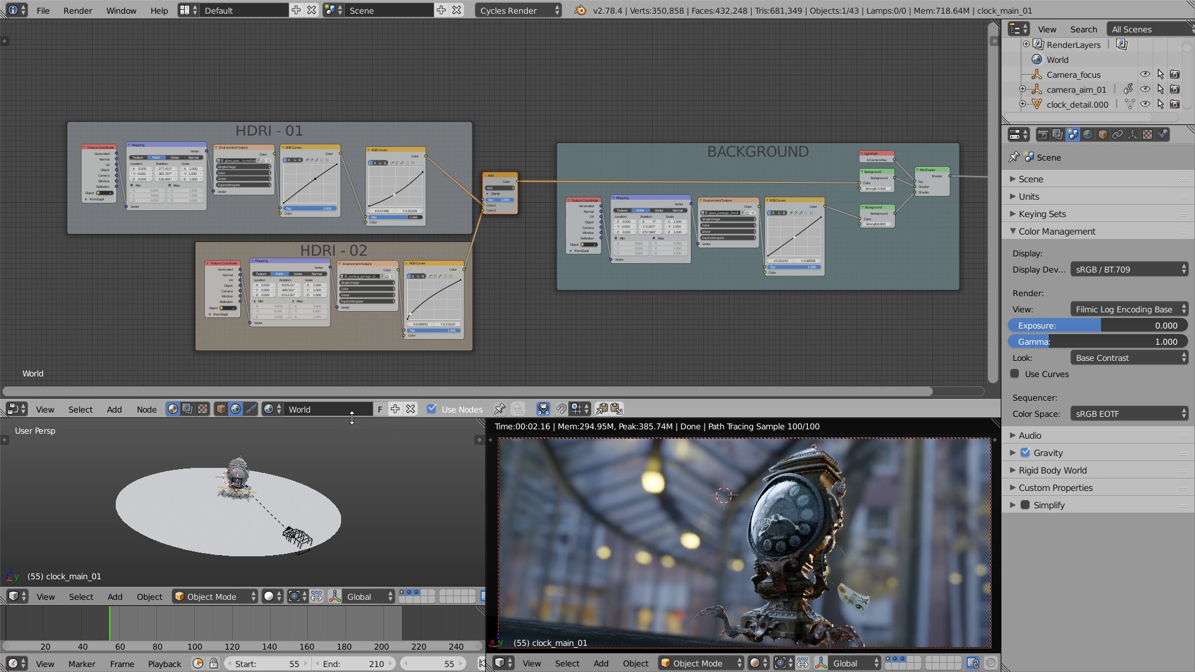
Step: Rename the active world as World_A and append World_B from image-based_lighting_B.blend
double_click(320, 409)
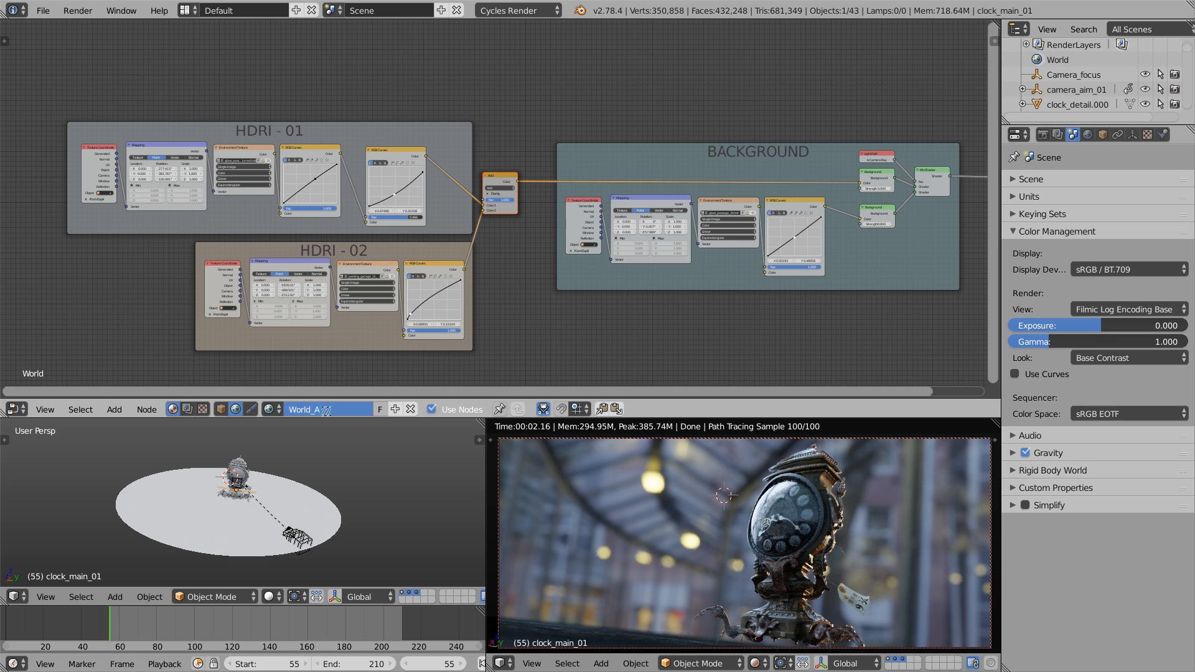
key("Return")
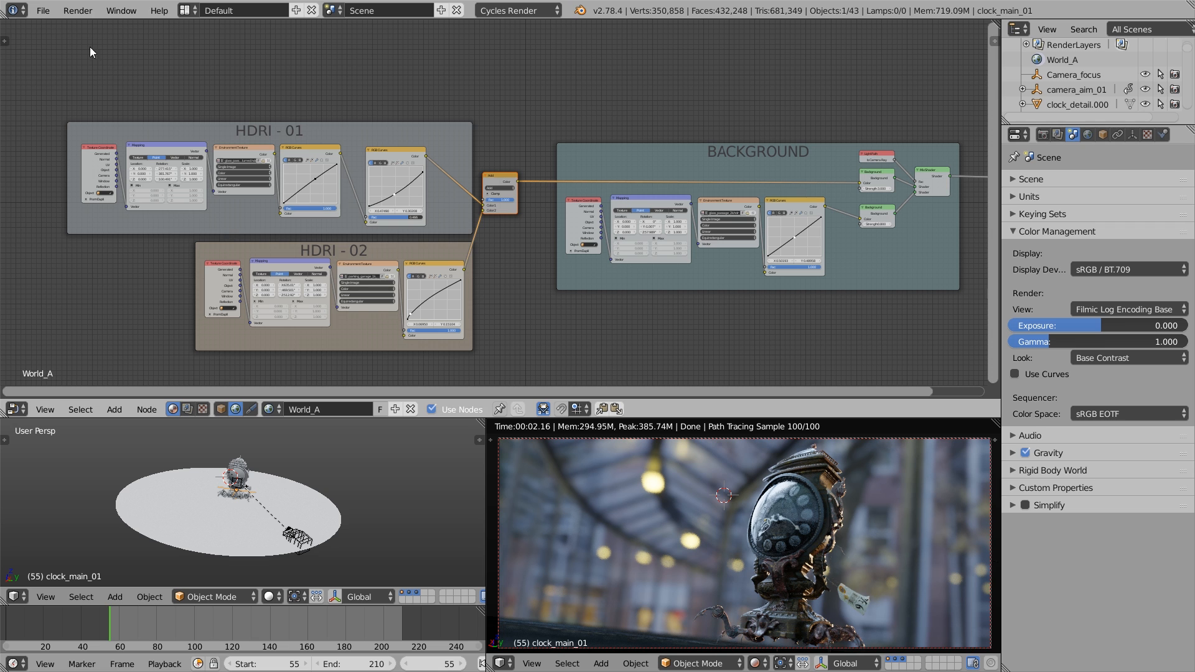
left_click(42, 12)
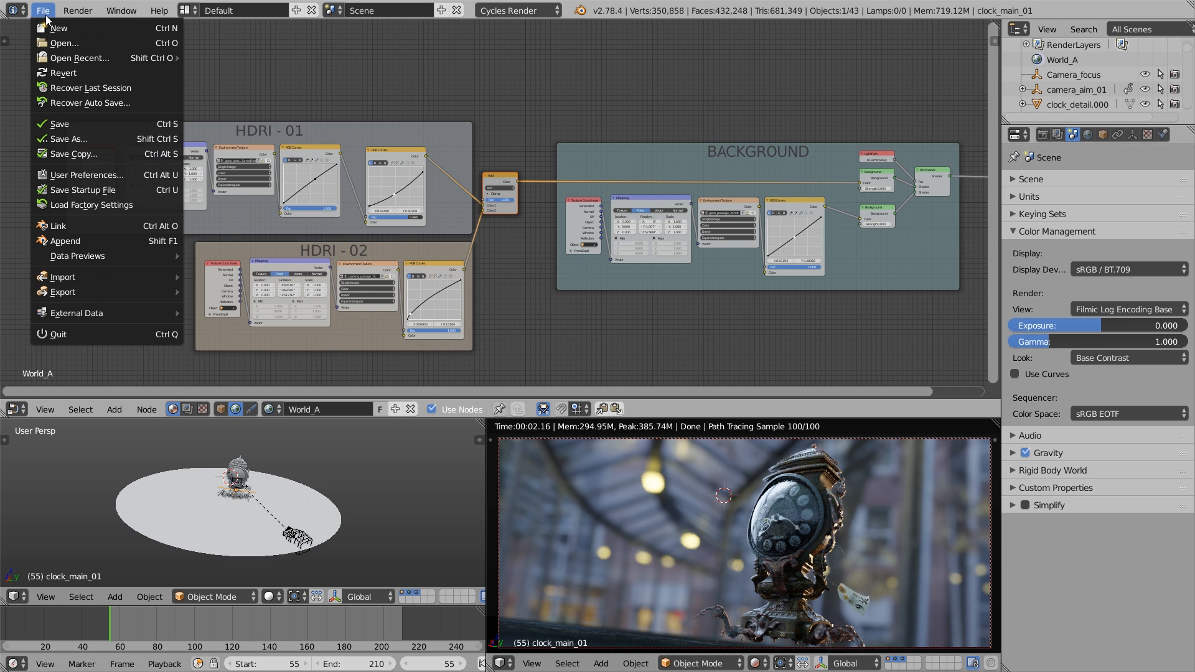
left_click(164, 240)
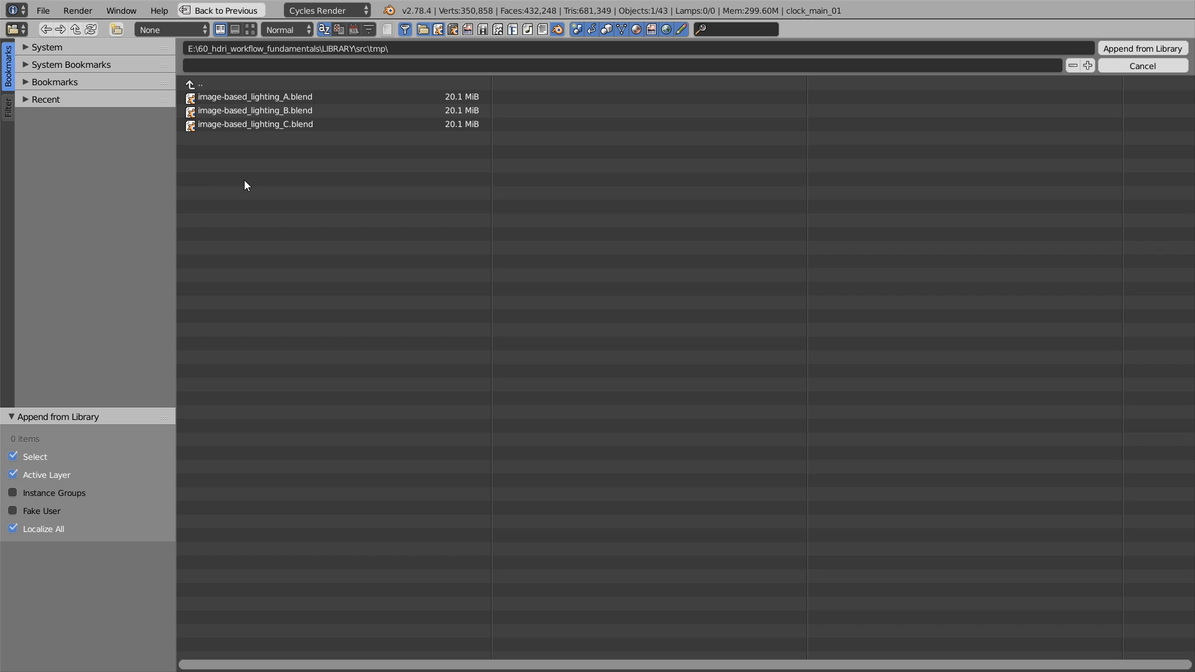
double_click(286, 111)
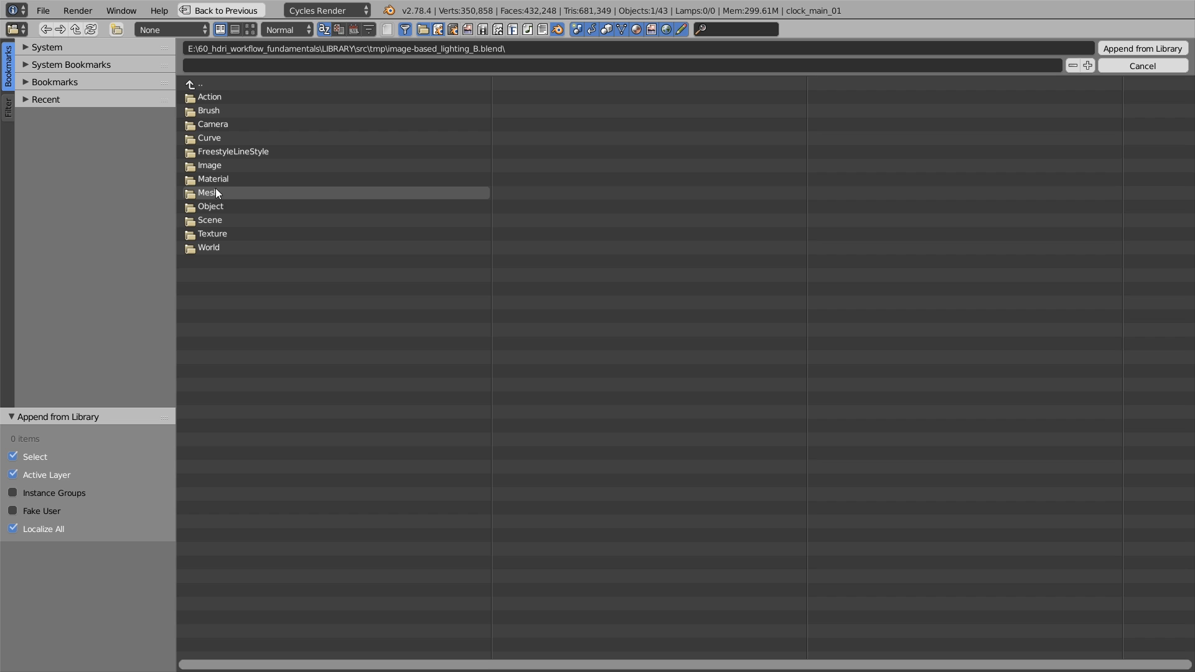
left_click(222, 248)
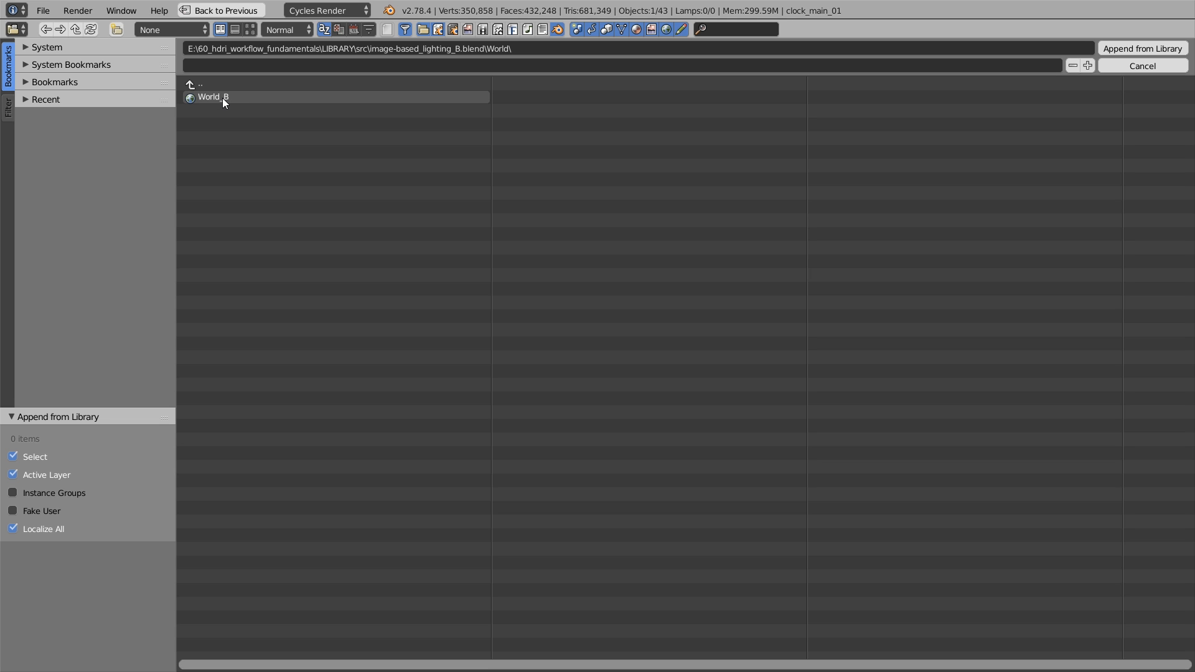
left_click(236, 98)
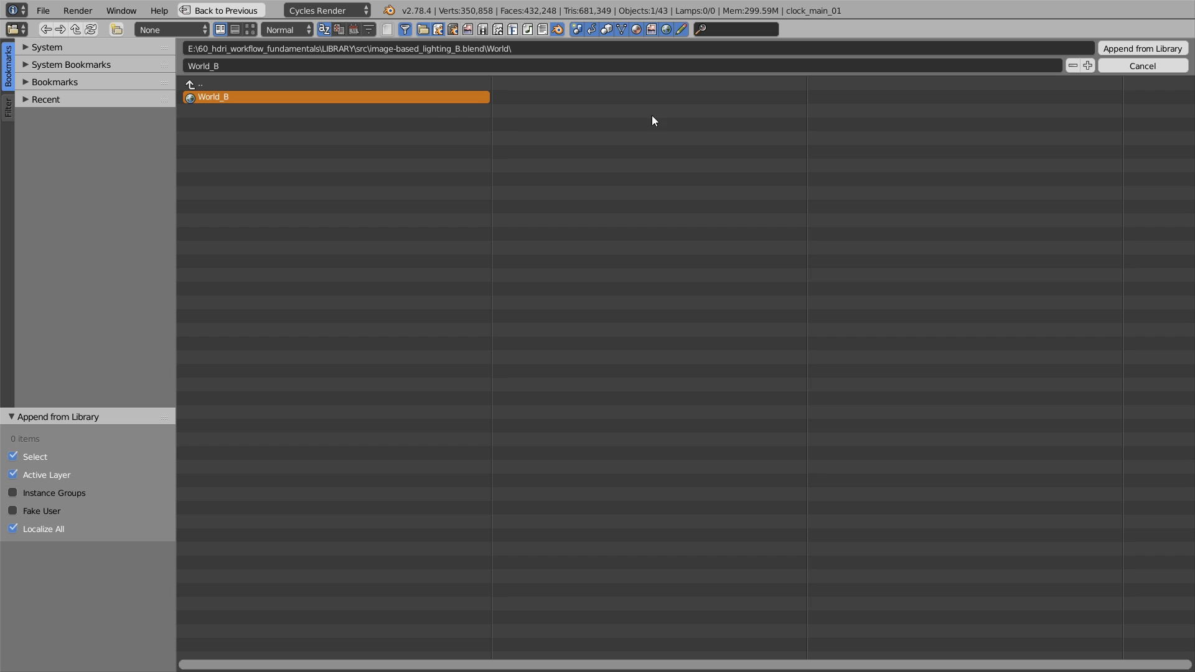
left_click(1148, 49)
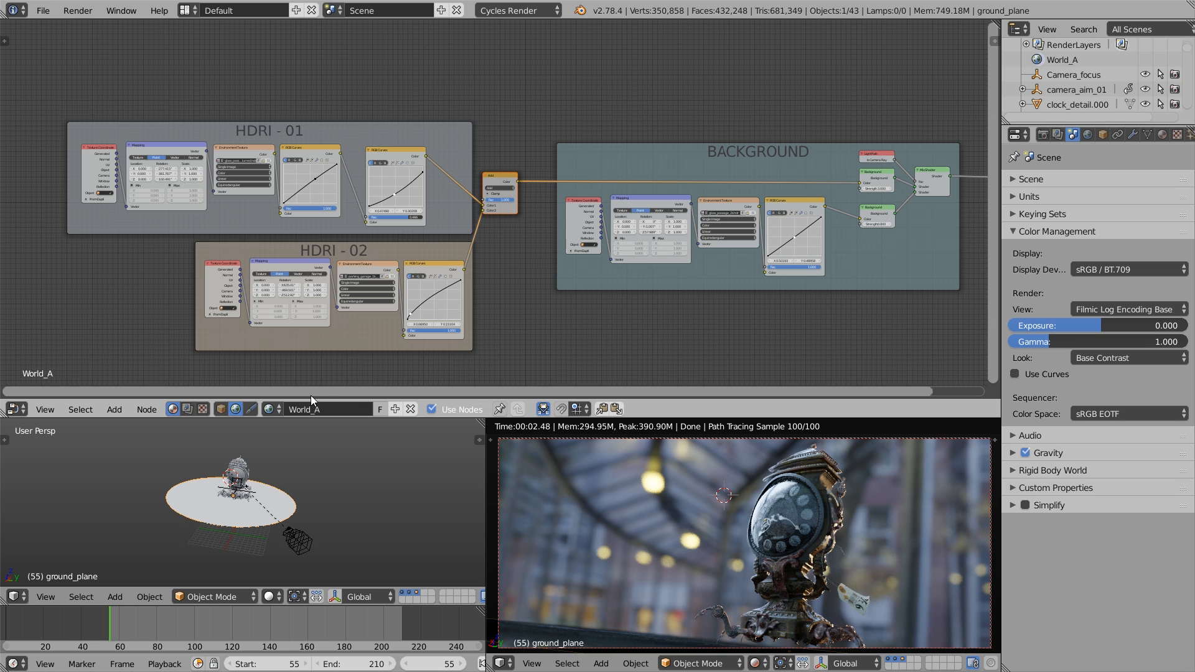
key("a")
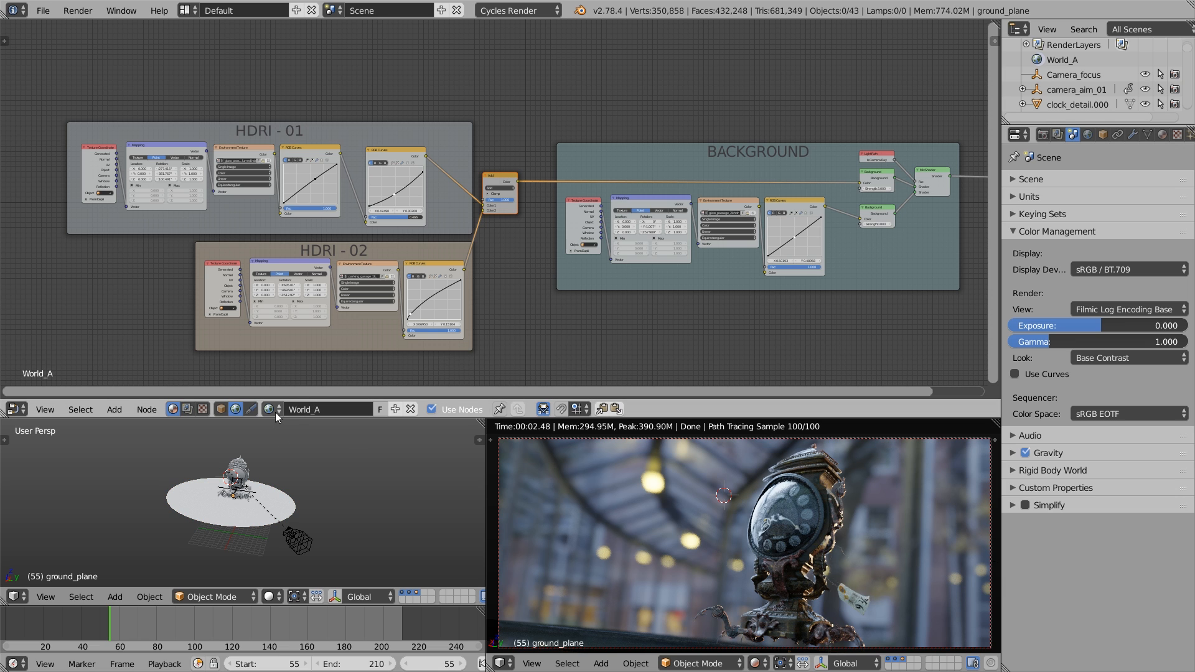
Step: Switch the scene's world to World_B and protect it with a fake user
left_click(276, 412)
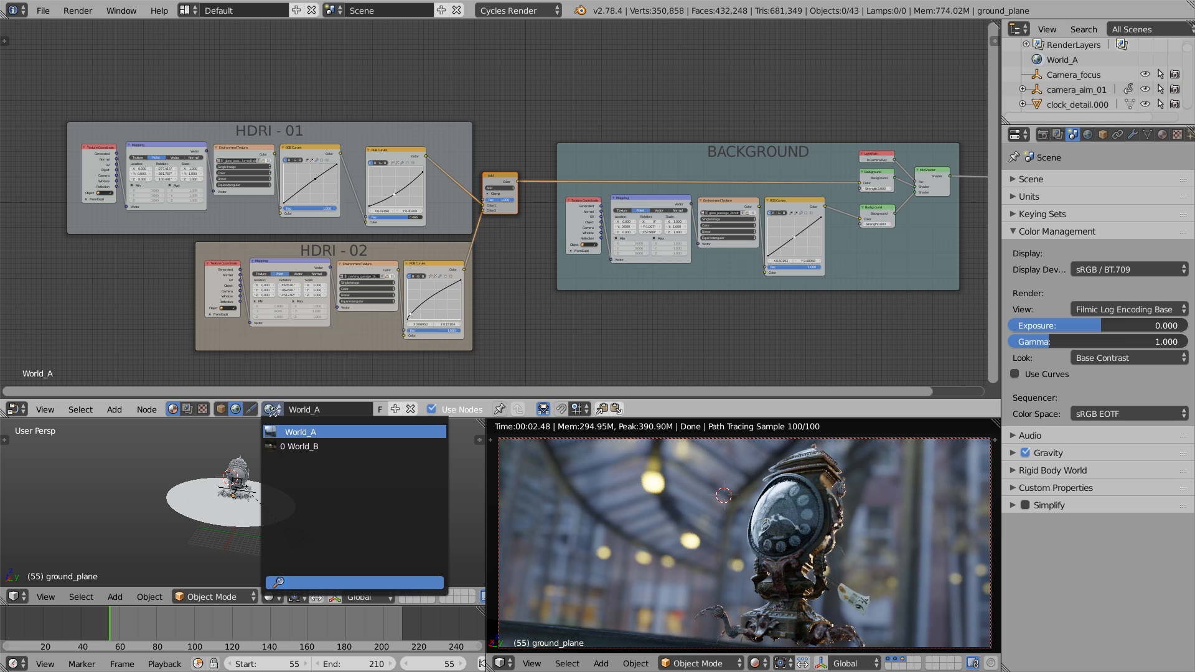
left_click(335, 449)
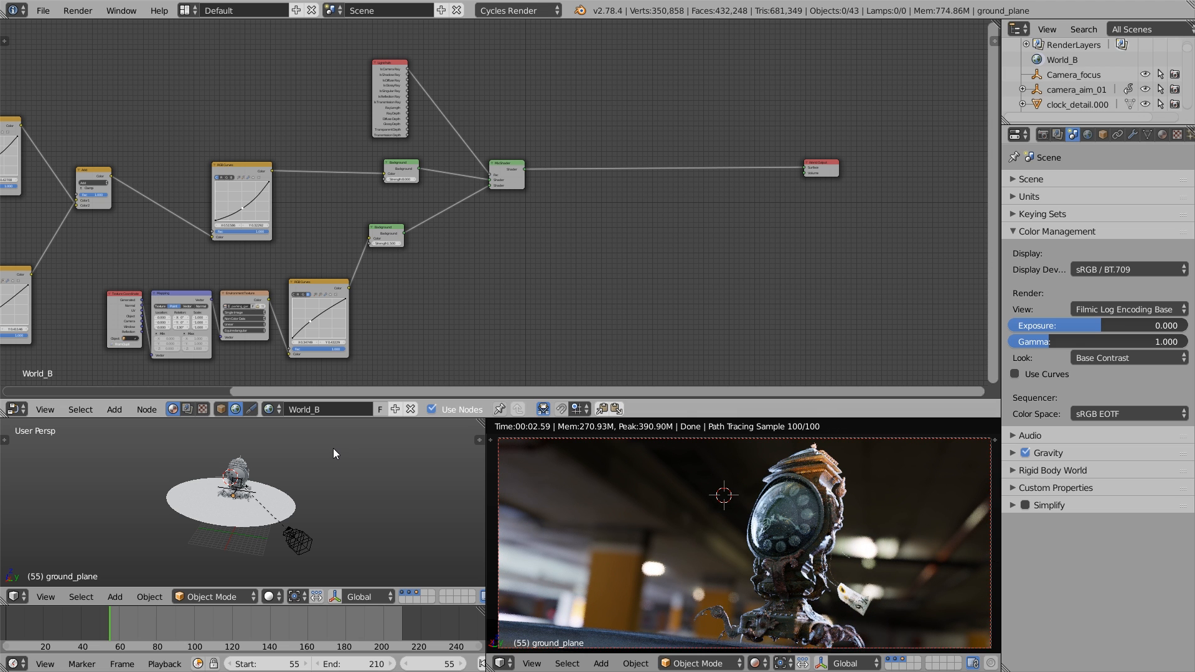
left_click(379, 413)
scroll(400, 349, "down", 5)
middle_click_drag(406, 309, 574, 277)
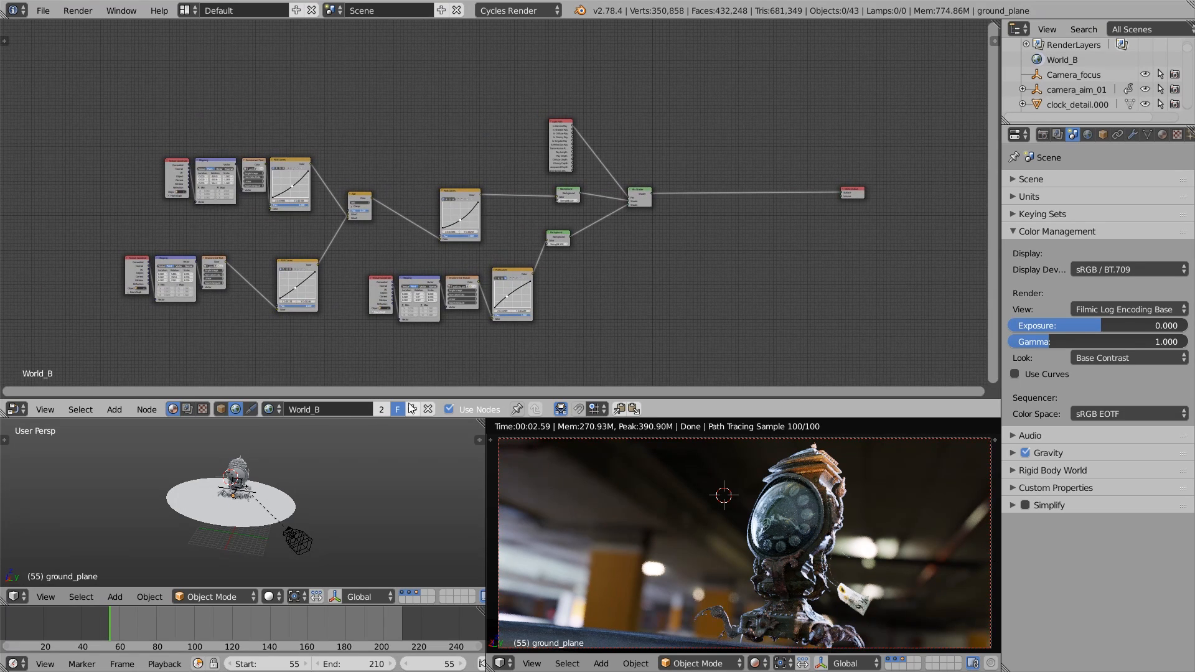
Step: Give World_A a fake user as well and make World_B the scene's world again
left_click(272, 410)
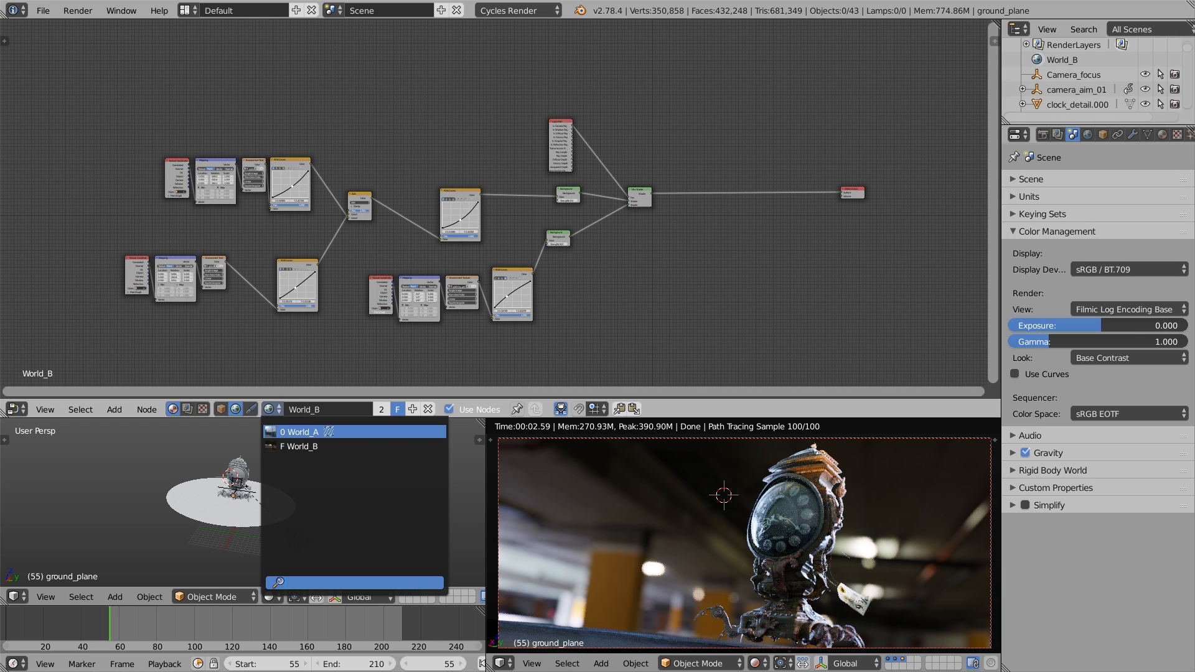
left_click(328, 432)
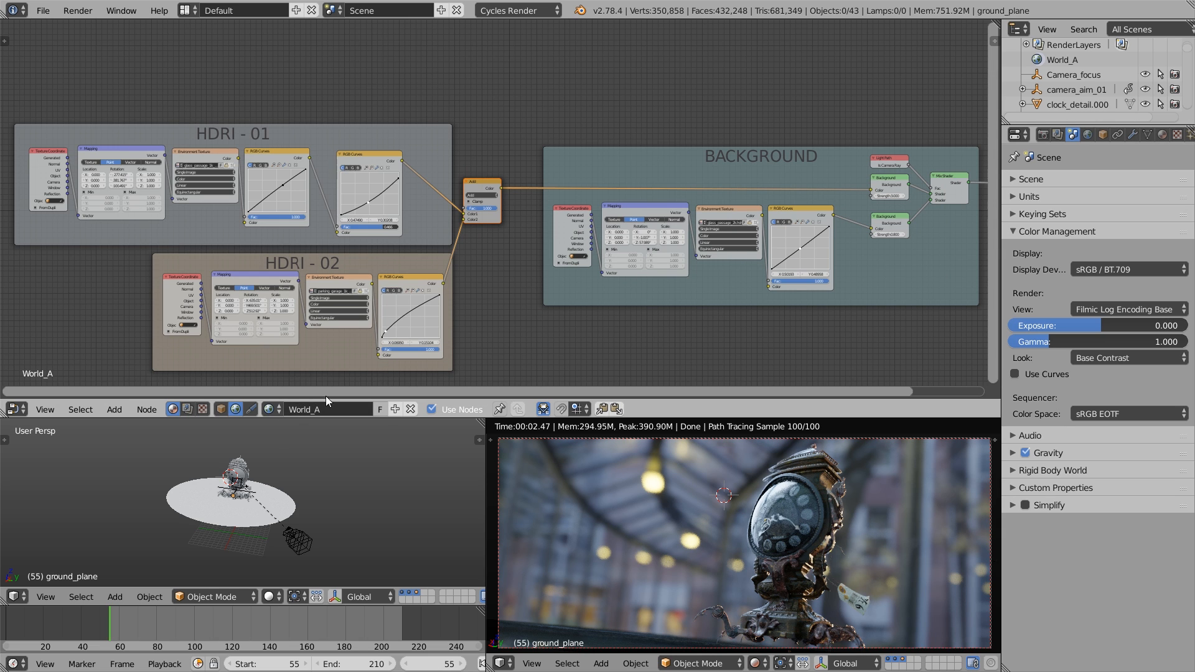
left_click(383, 410)
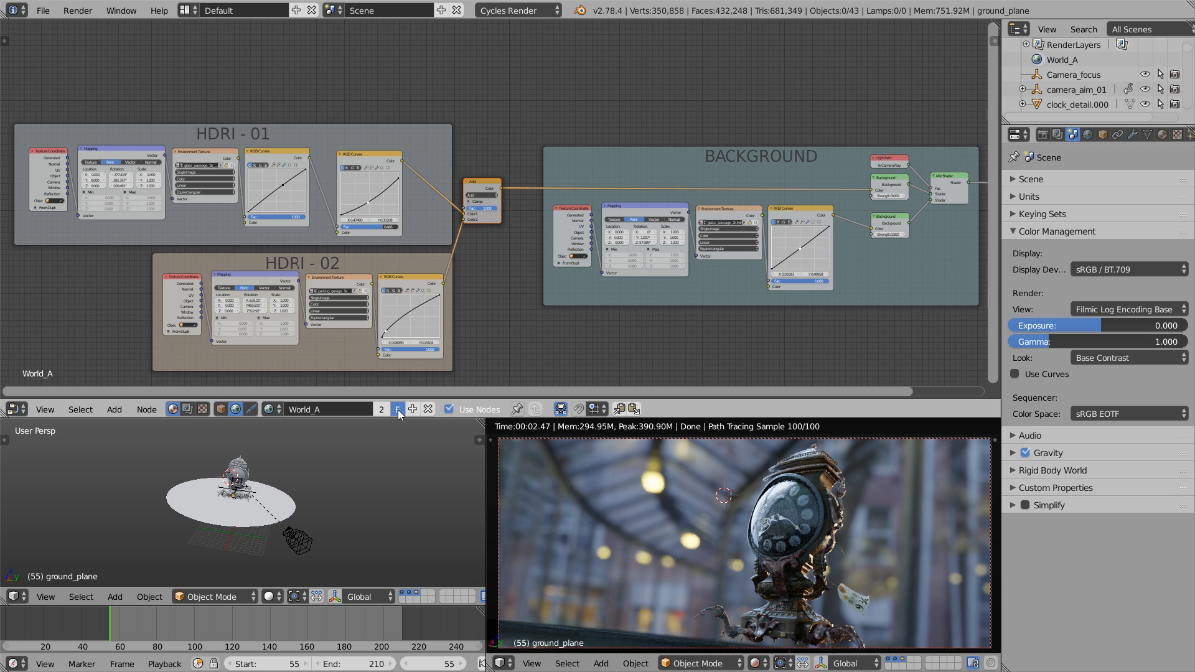
left_click(272, 409)
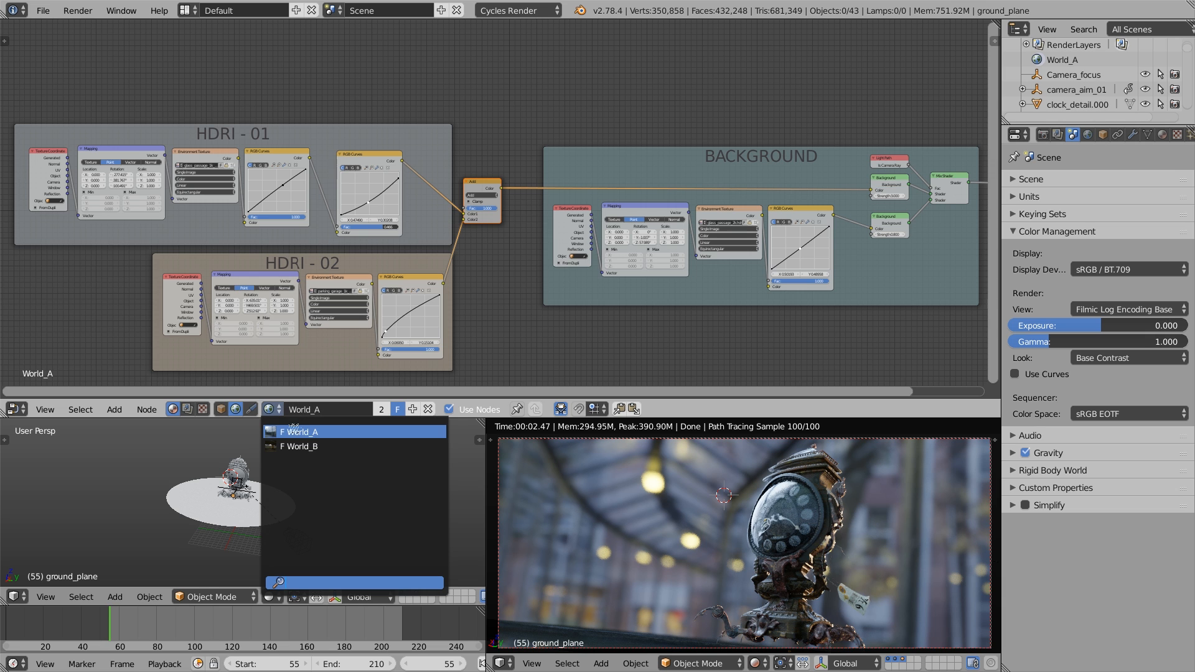
left_click(336, 446)
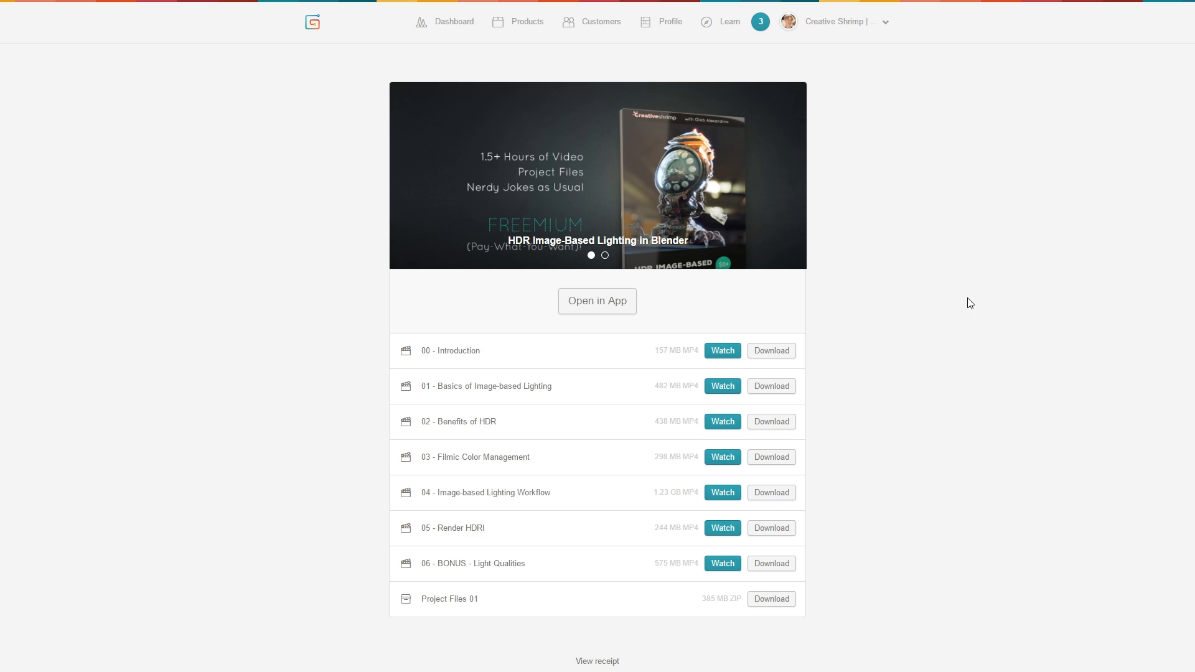
Step: On the Gumroad page in the browser, look through the product's cover images and download Project Files 01
left_click(605, 257)
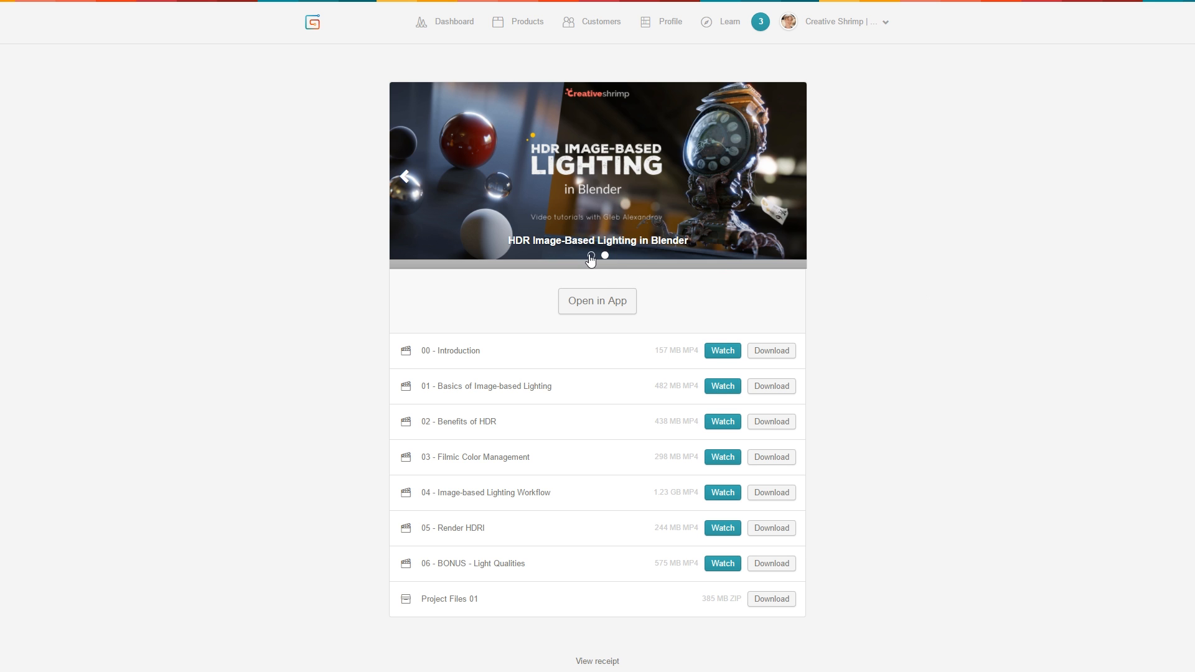
left_click(591, 256)
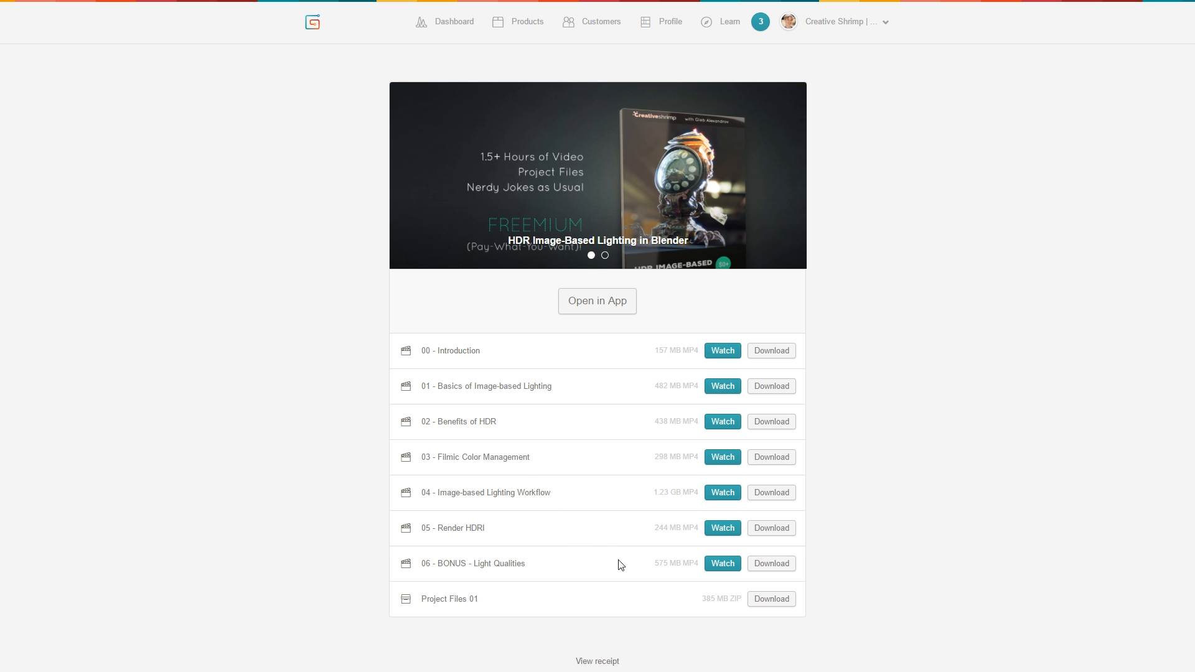
left_click(771, 602)
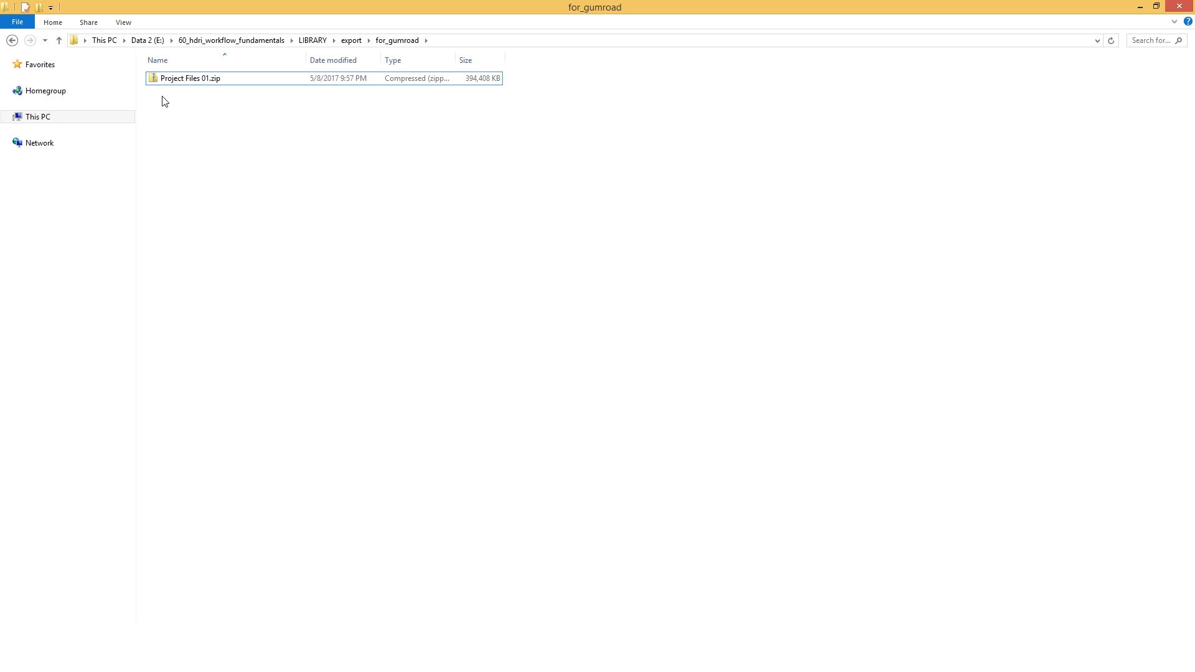
Step: In File Explorer, extract Project Files 01.zip directly into the for_gumroad folder
left_click(190, 85)
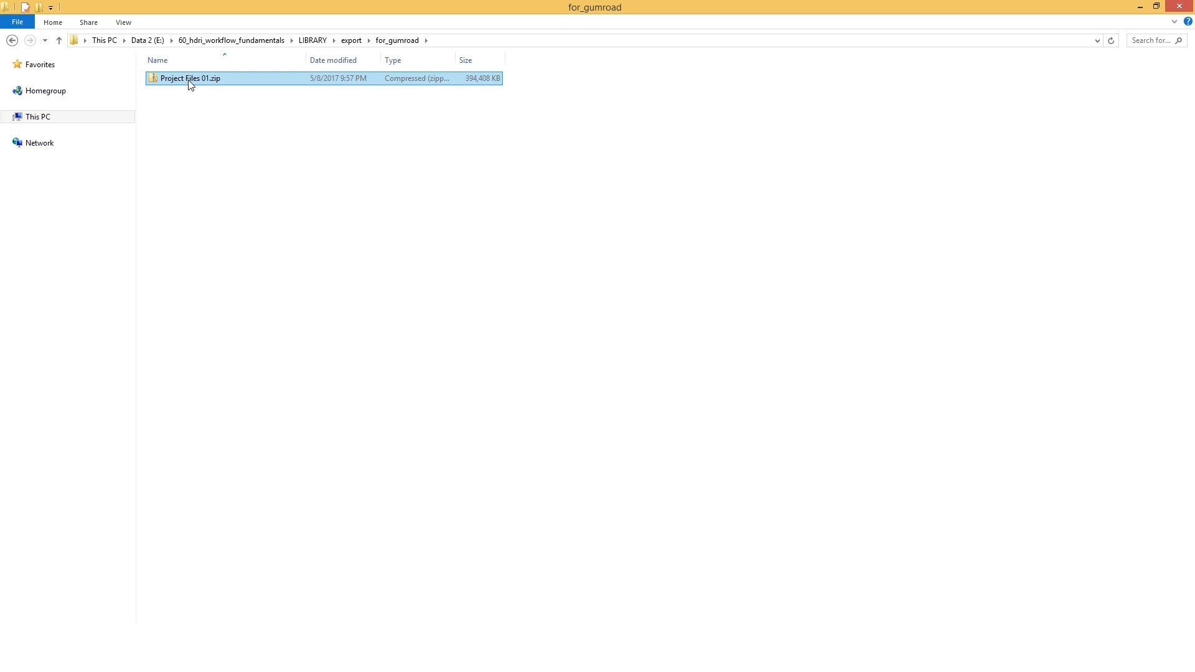
right_click(190, 85)
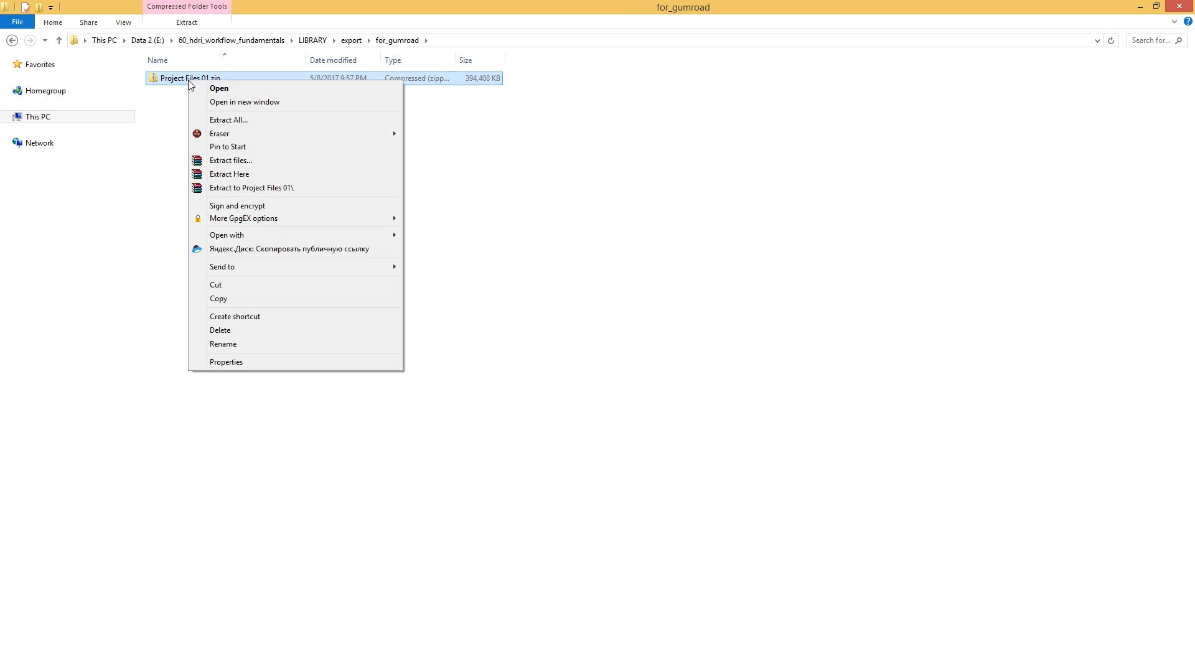
left_click(235, 176)
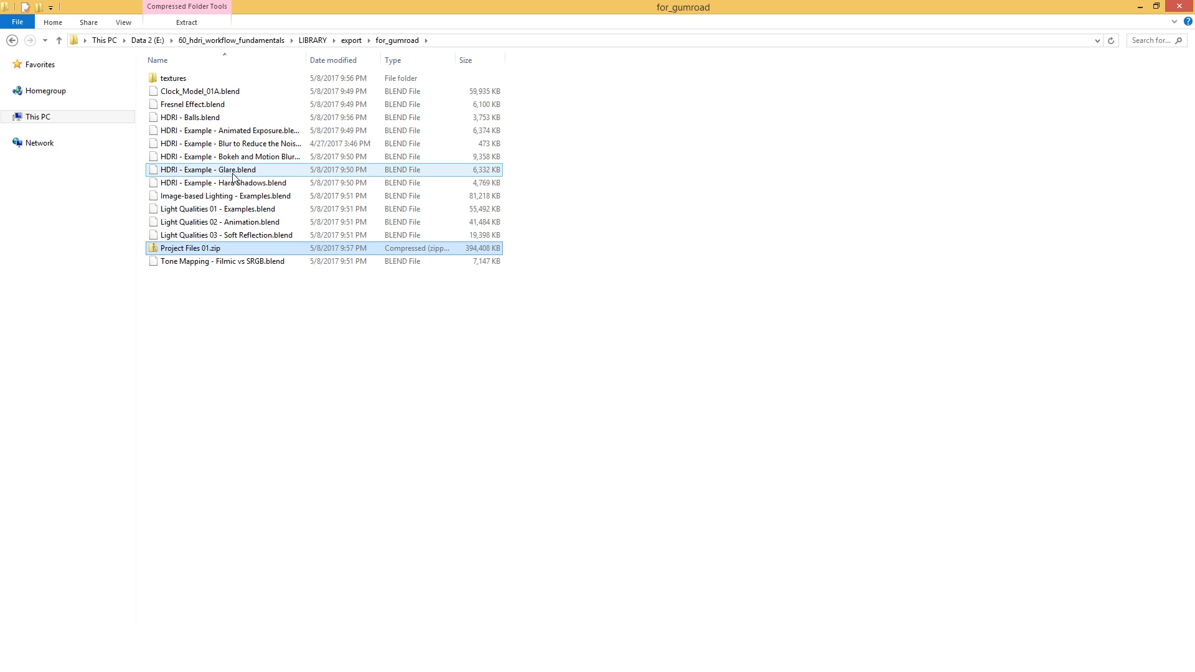
Step: Open Clock_Model_01A.blend from the LIBRARY\export folder in Blender
left_click(234, 95)
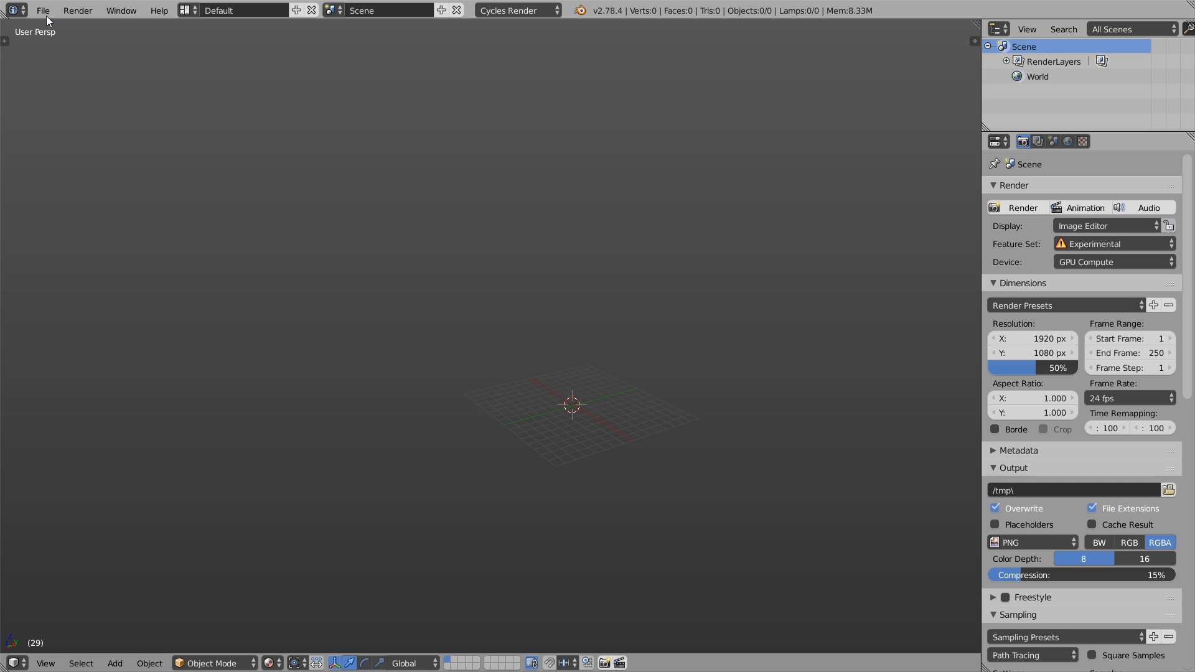
left_click(45, 13)
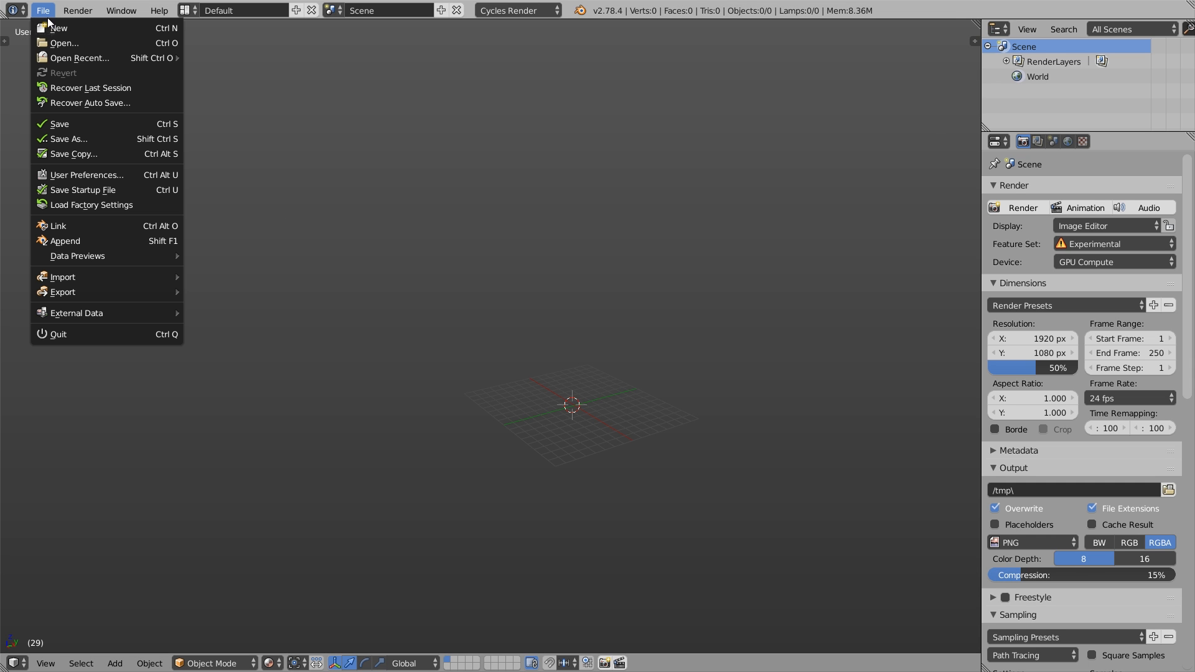
left_click(61, 42)
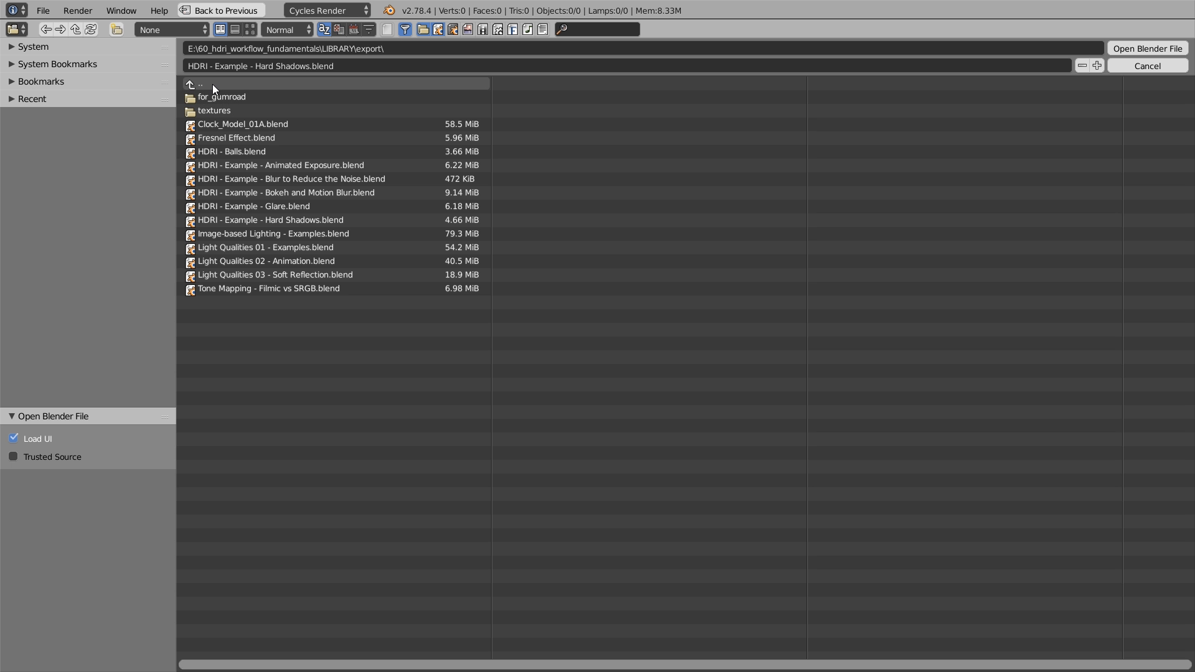
left_click(261, 124)
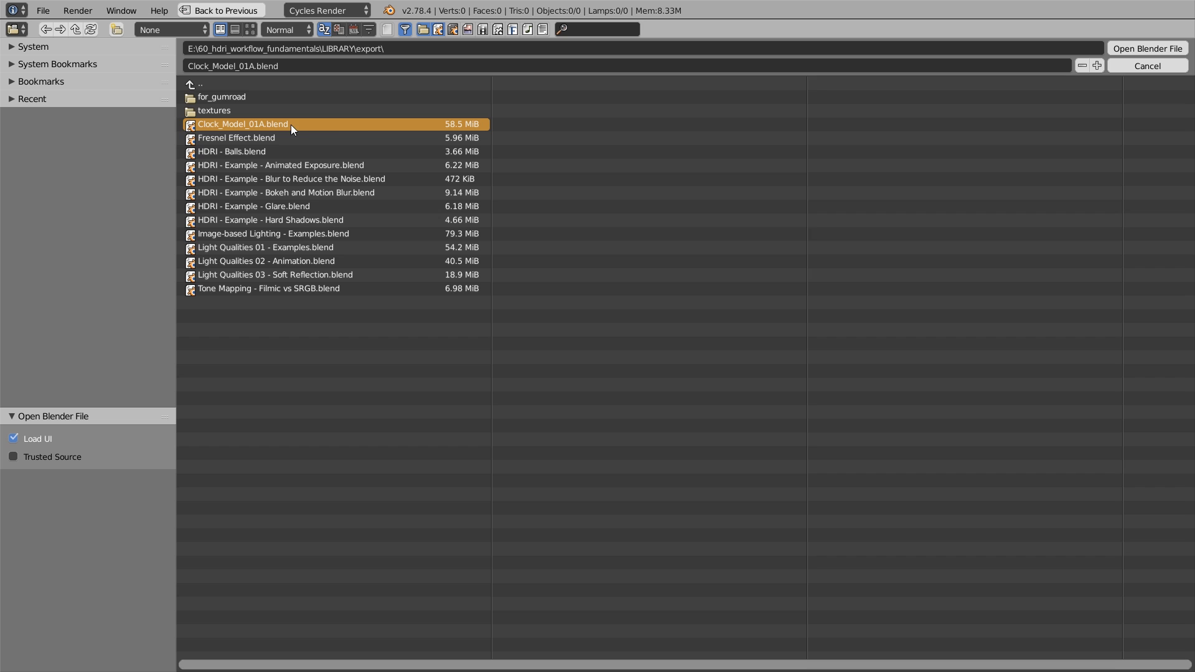
left_click(1153, 50)
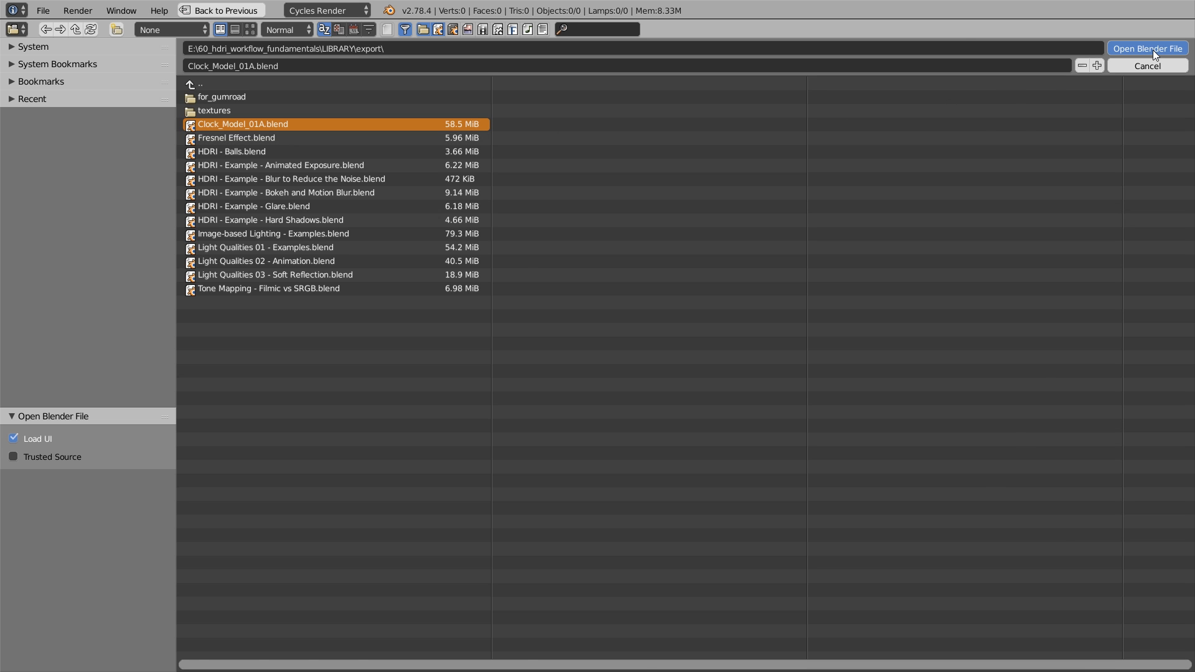